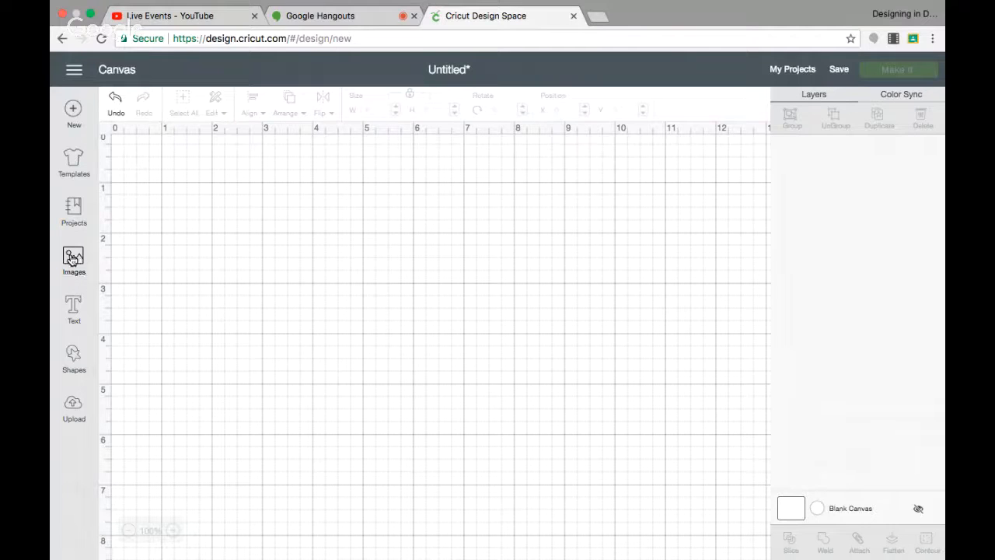
Insert a square shape, move it toward the upper-left of the canvas, and set its size to 12 inches.
{"action": "left_click", "coordinate": [75, 370]}
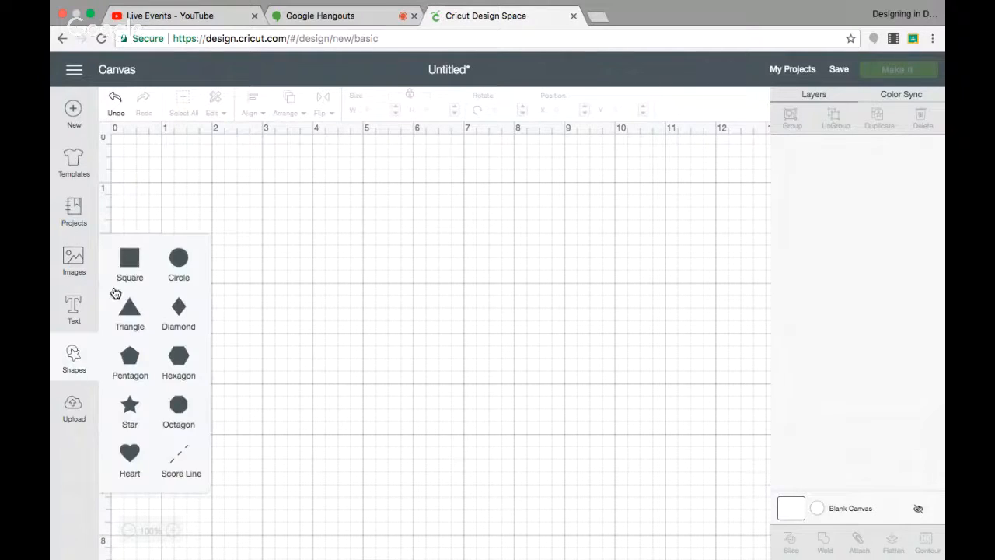
{"action": "left_click", "coordinate": [130, 263]}
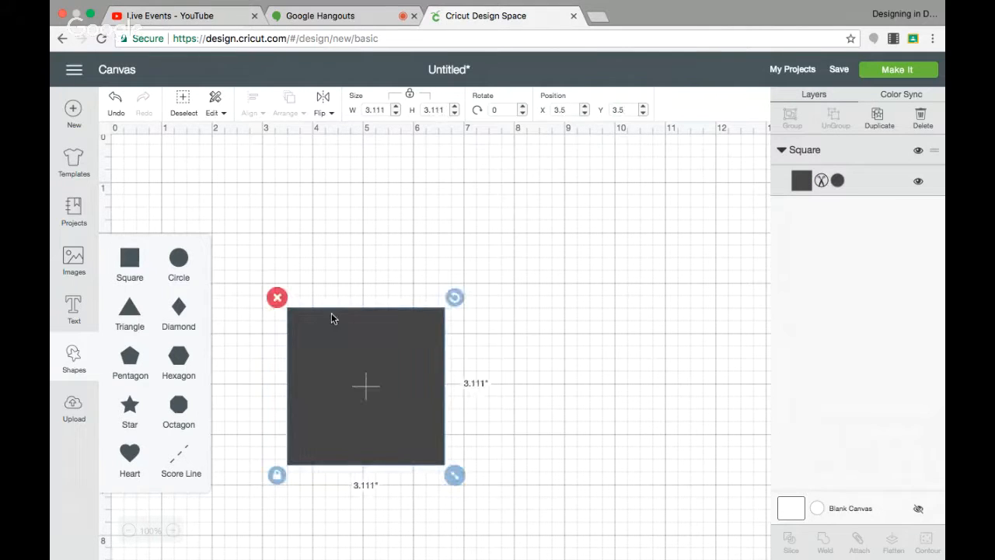
{"action": "left_click_drag", "start_coordinate": [333, 327], "coordinate": [231, 211]}
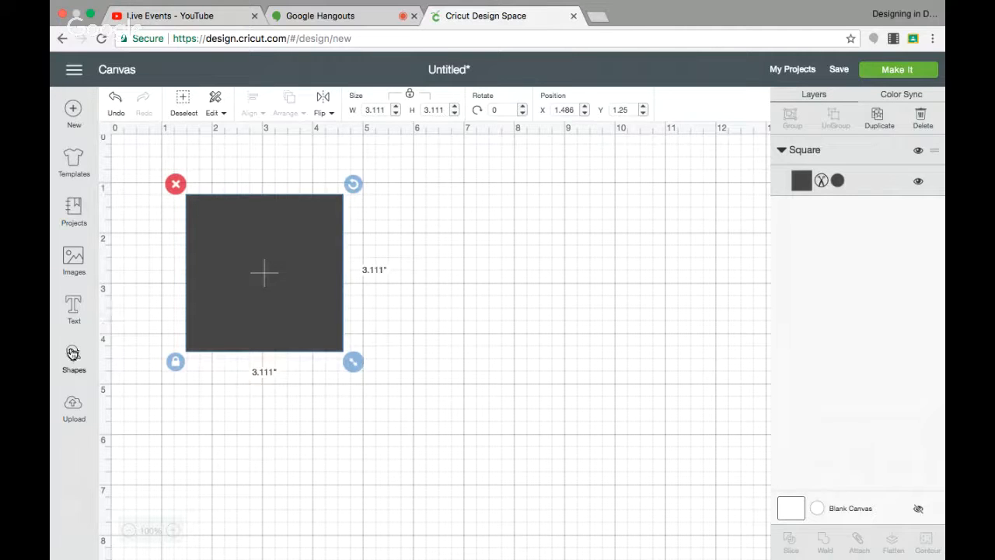
{"action": "left_click", "coordinate": [362, 110]}
{"action": "type", "text": "12"}
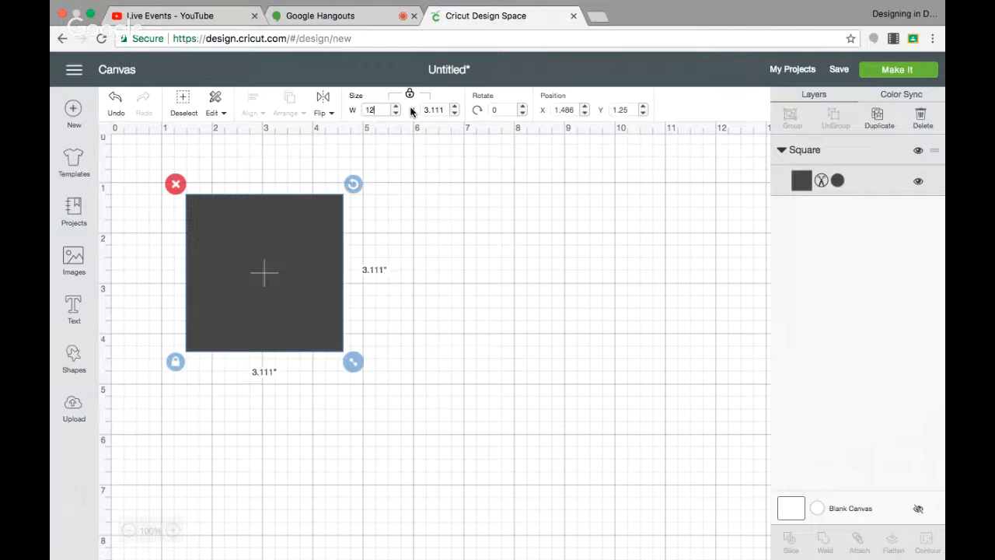
{"action": "key", "text": "Return"}
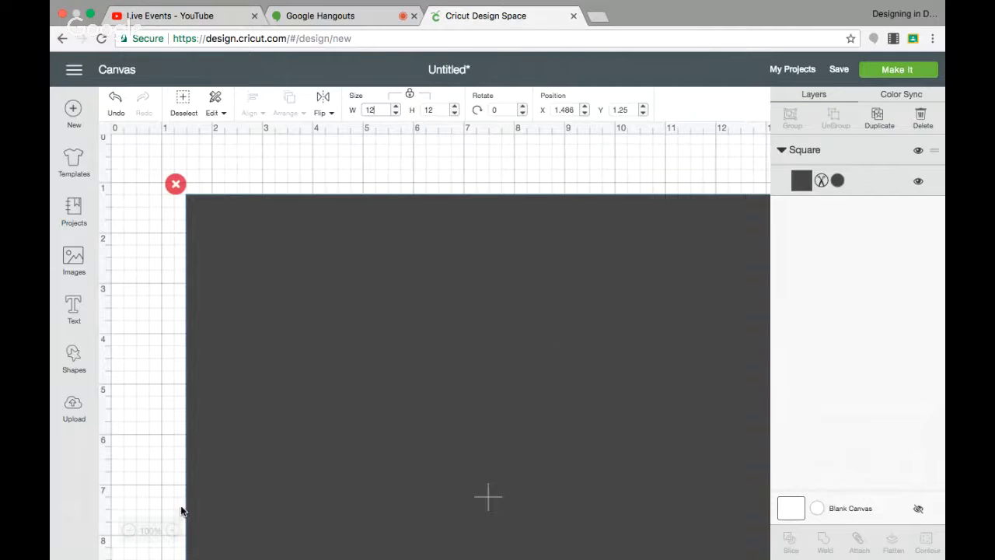
Move the 12-inch square into the canvas's upper-left corner.
{"action": "left_click", "coordinate": [129, 532]}
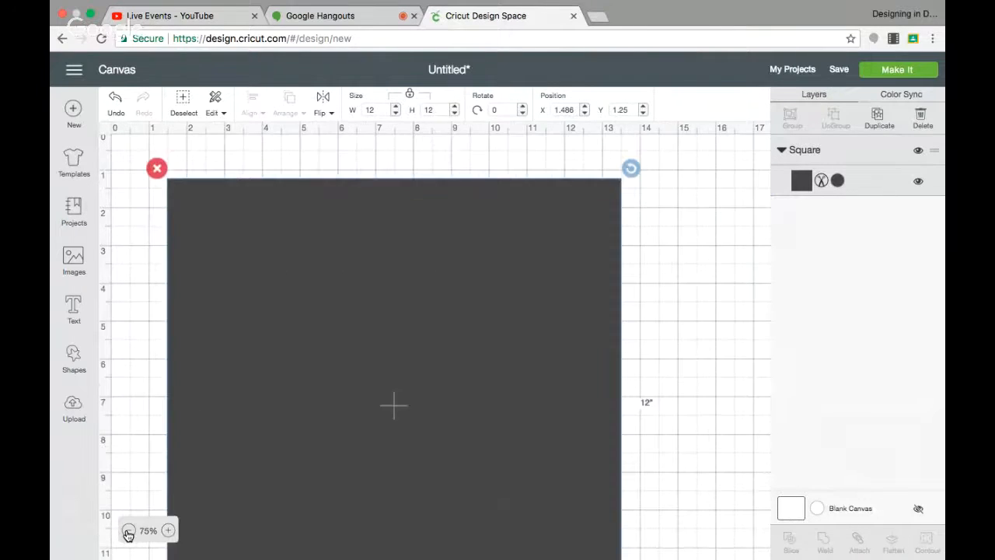
{"action": "left_click", "coordinate": [128, 532]}
{"action": "left_click_drag", "start_coordinate": [299, 398], "coordinate": [276, 391]}
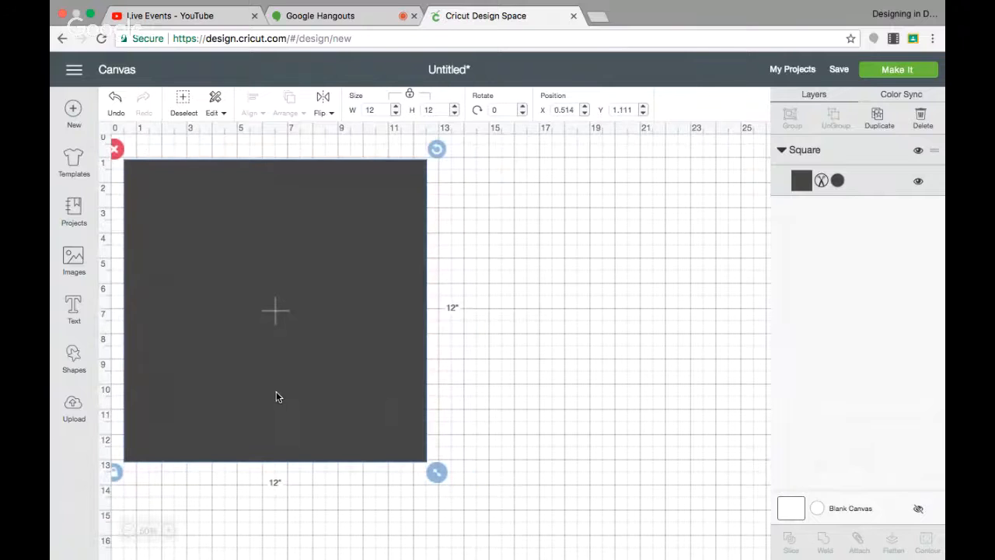
Change the square's color to black.
{"action": "left_click", "coordinate": [837, 180]}
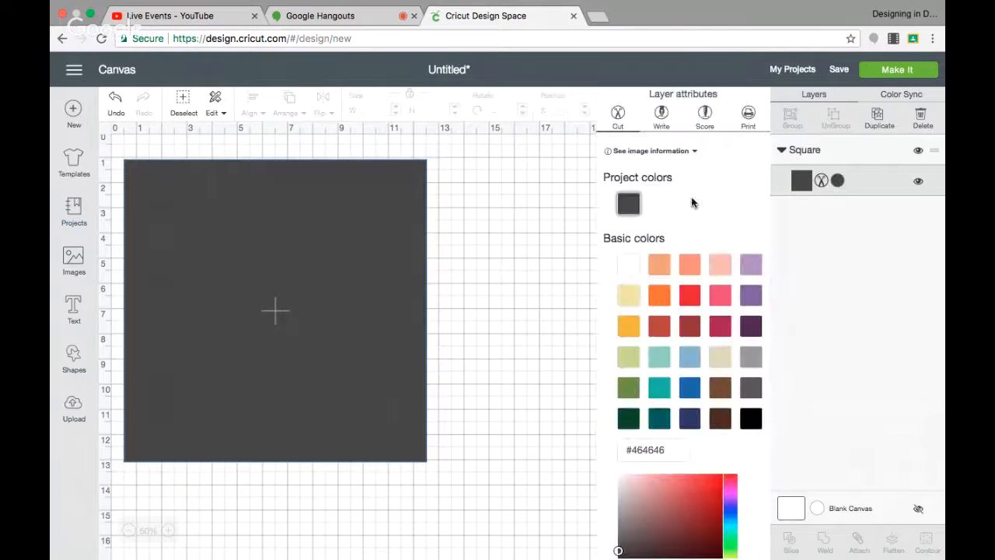
{"action": "left_click", "coordinate": [751, 419]}
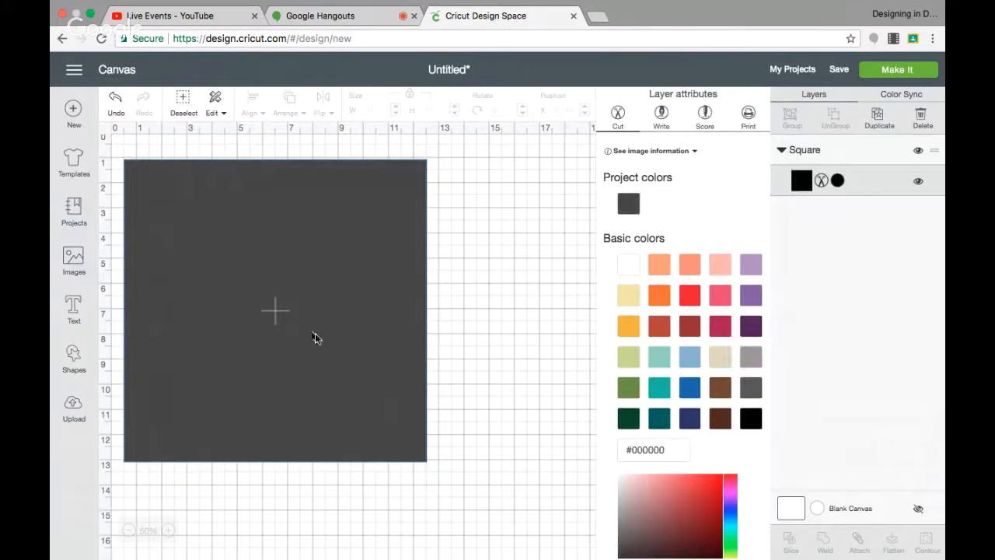
{"action": "left_click", "coordinate": [498, 301]}
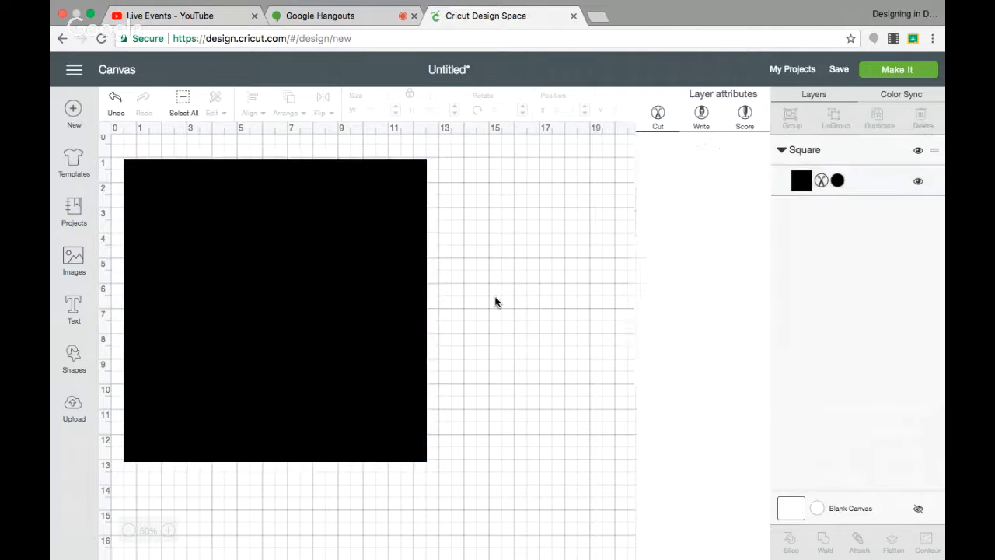
Duplicate the square and place the copy directly beside the original.
{"action": "left_click", "coordinate": [365, 285]}
{"action": "left_click", "coordinate": [880, 117]}
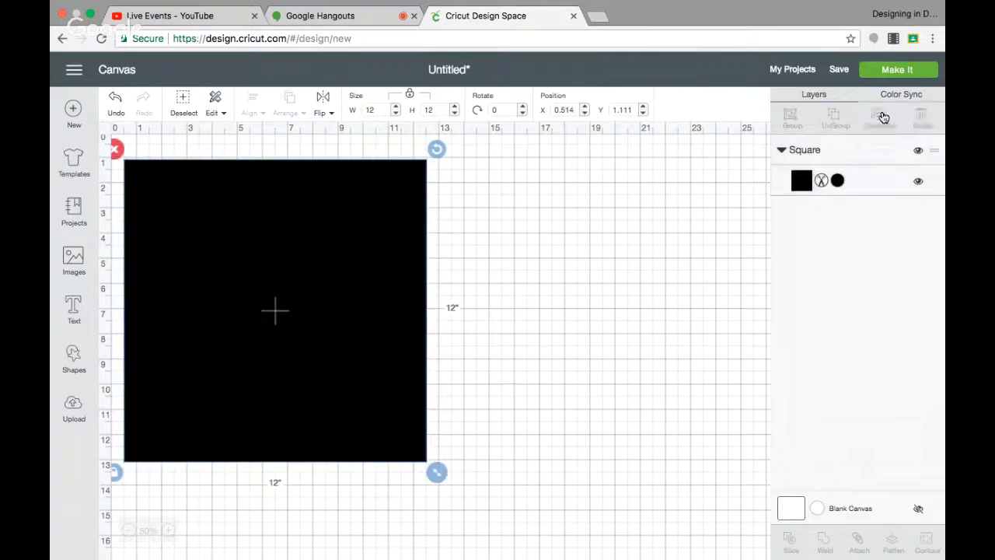
{"action": "left_click_drag", "start_coordinate": [272, 375], "coordinate": [544, 360]}
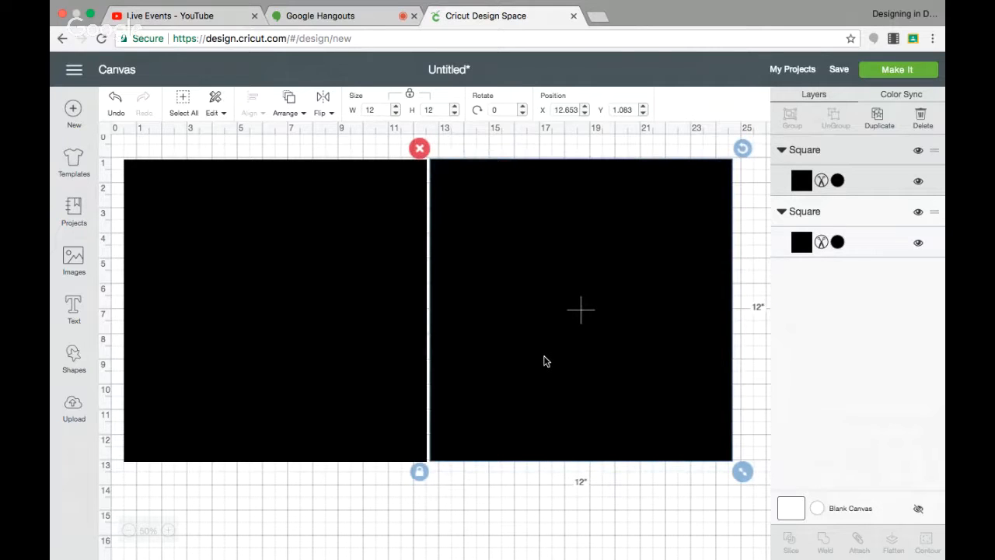
{"action": "left_click", "coordinate": [839, 242]}
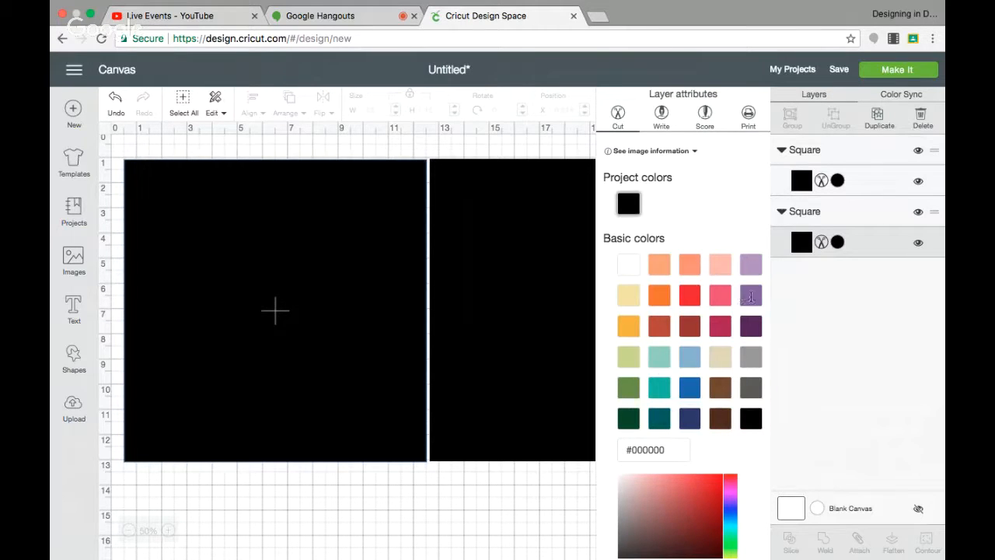
{"action": "left_click", "coordinate": [493, 512]}
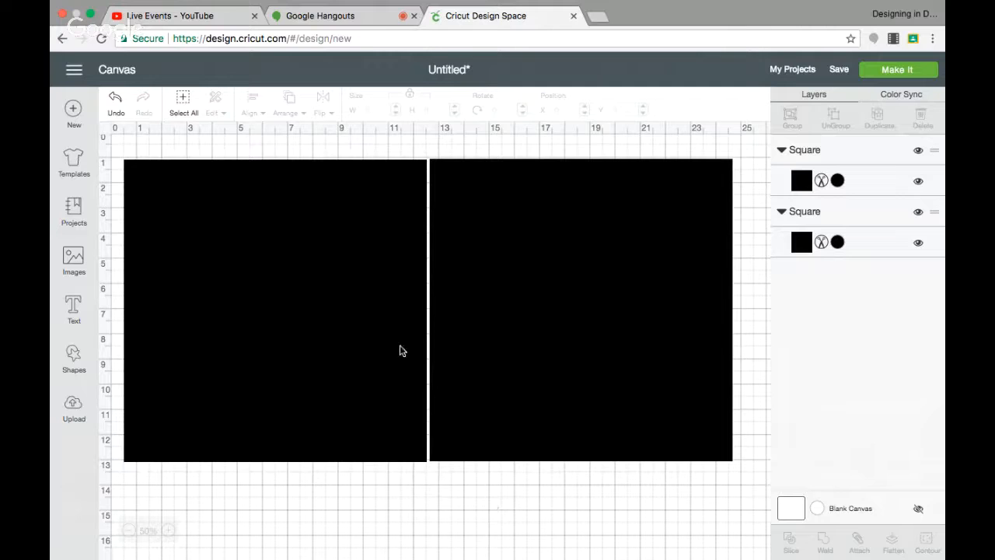
{"action": "scroll", "coordinate": [357, 332], "scroll_direction": "down", "scroll_amount": 1}
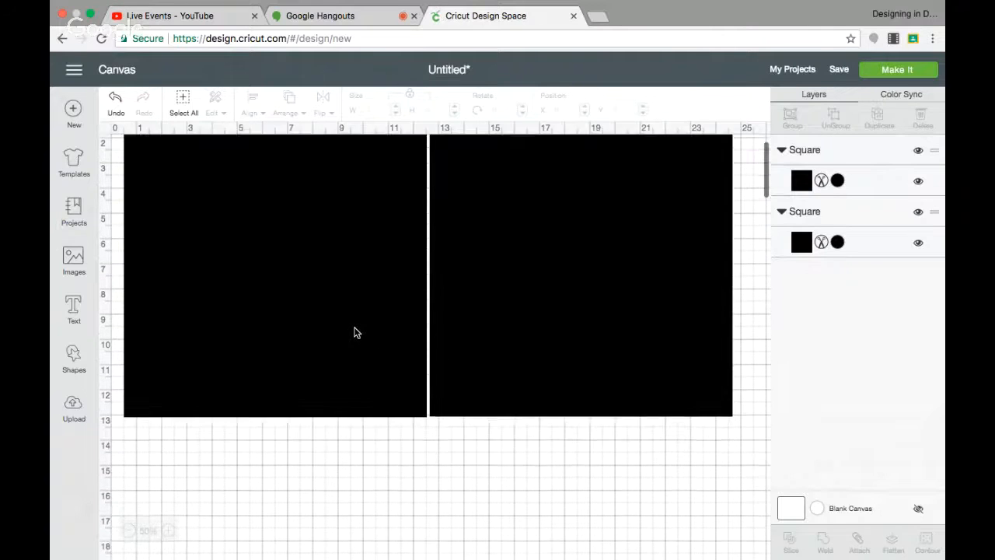
{"action": "scroll", "coordinate": [357, 333], "scroll_direction": "up", "scroll_amount": 1}
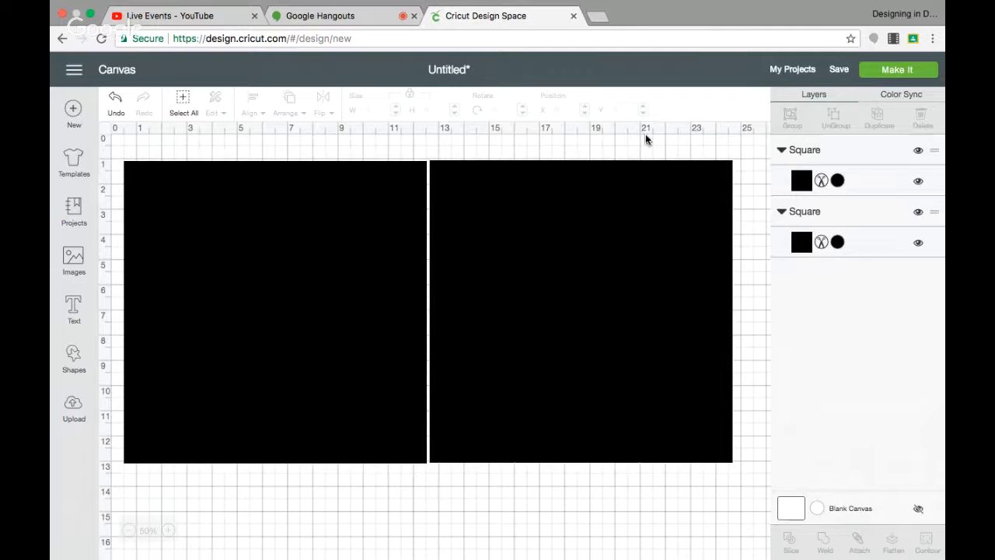
{"action": "left_click", "coordinate": [884, 72]}
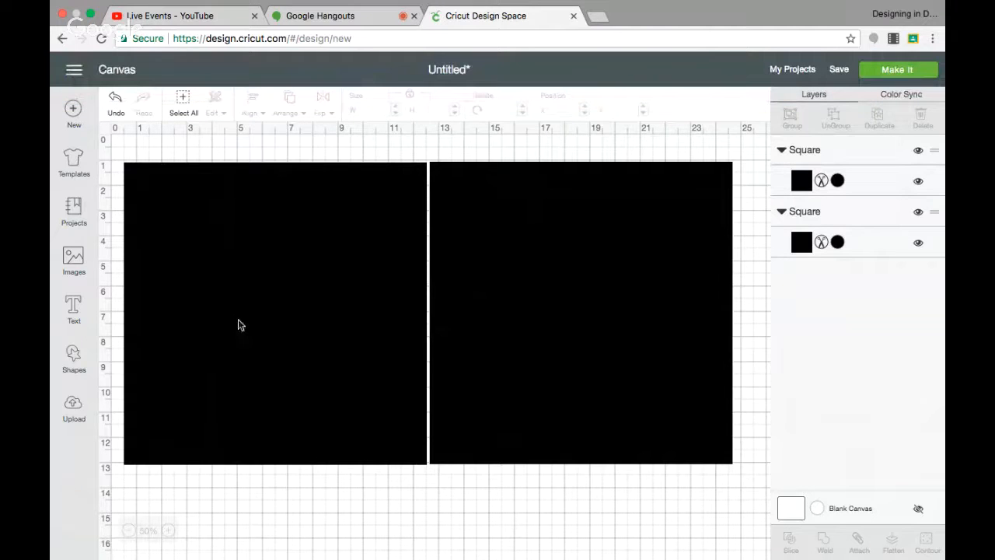
Search the image library for chef hat.
{"action": "left_click", "coordinate": [74, 259]}
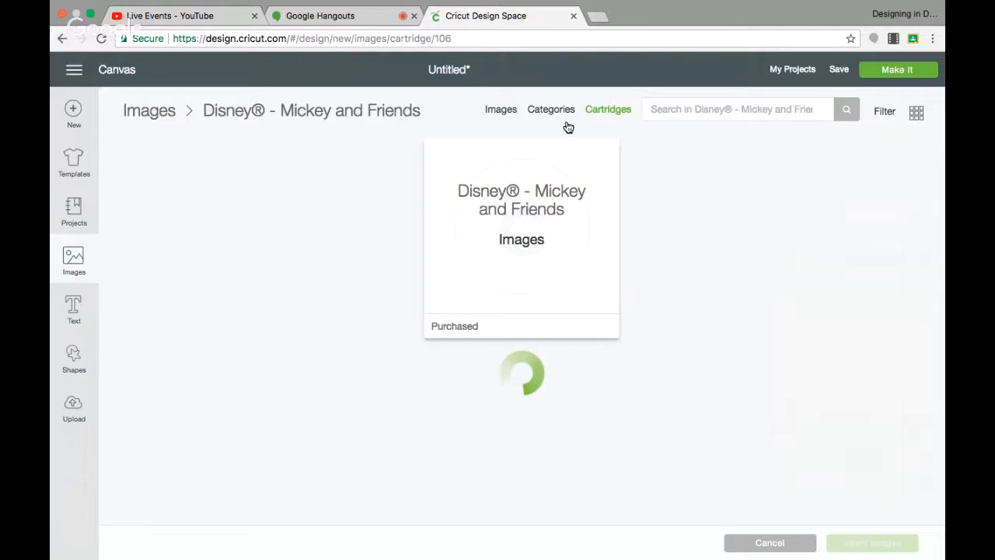
{"action": "left_click", "coordinate": [501, 109]}
{"action": "left_click", "coordinate": [657, 110]}
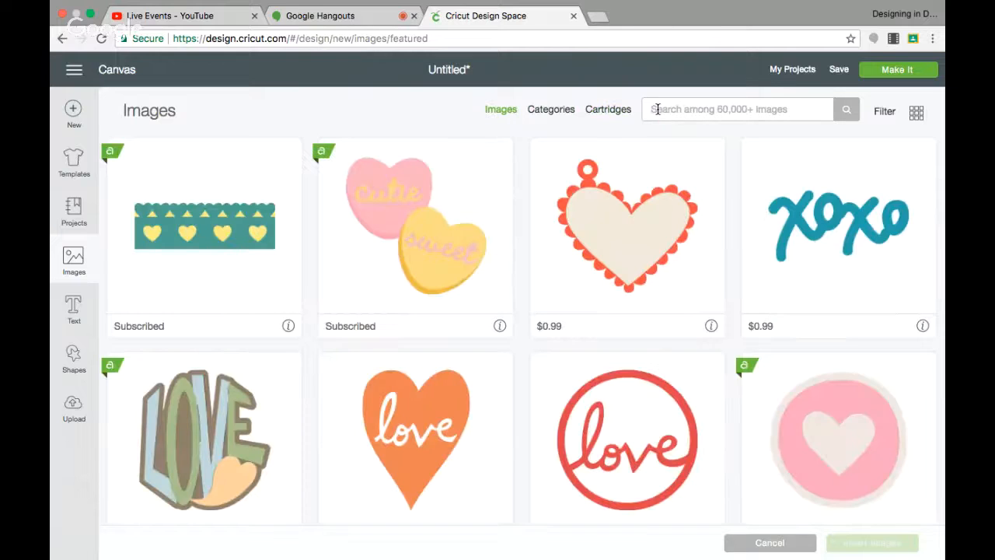
{"action": "type", "text": "chef"}
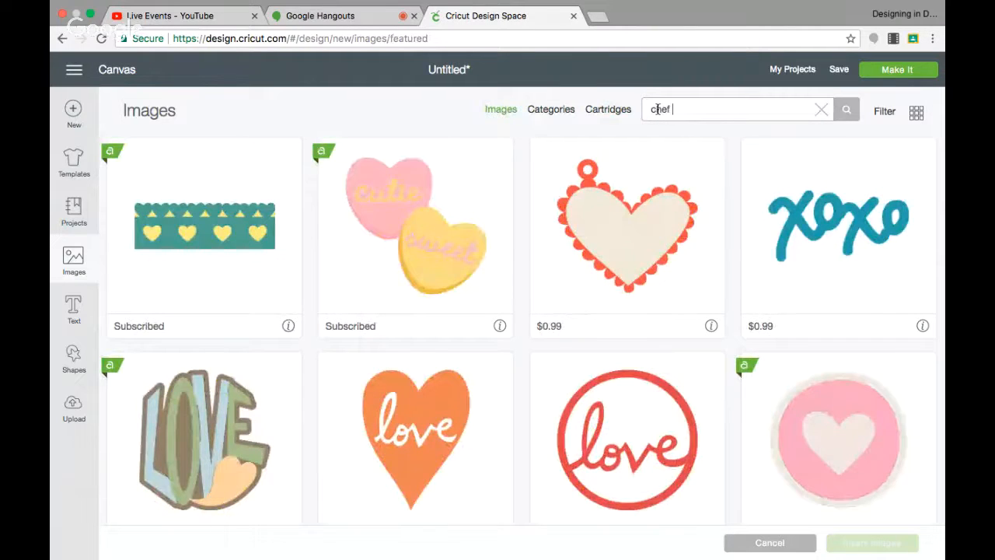
{"action": "type", "text": " hat"}
{"action": "key", "text": "Return"}
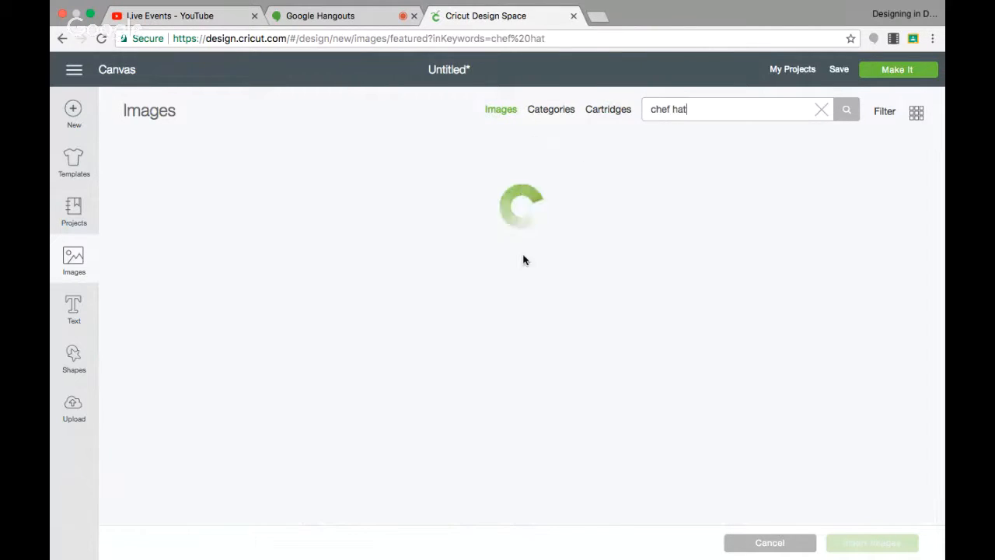
Insert the Little Chef Scrapbook Layout image onto the canvas.
{"action": "scroll", "coordinate": [424, 268], "scroll_direction": "down", "scroll_amount": 3}
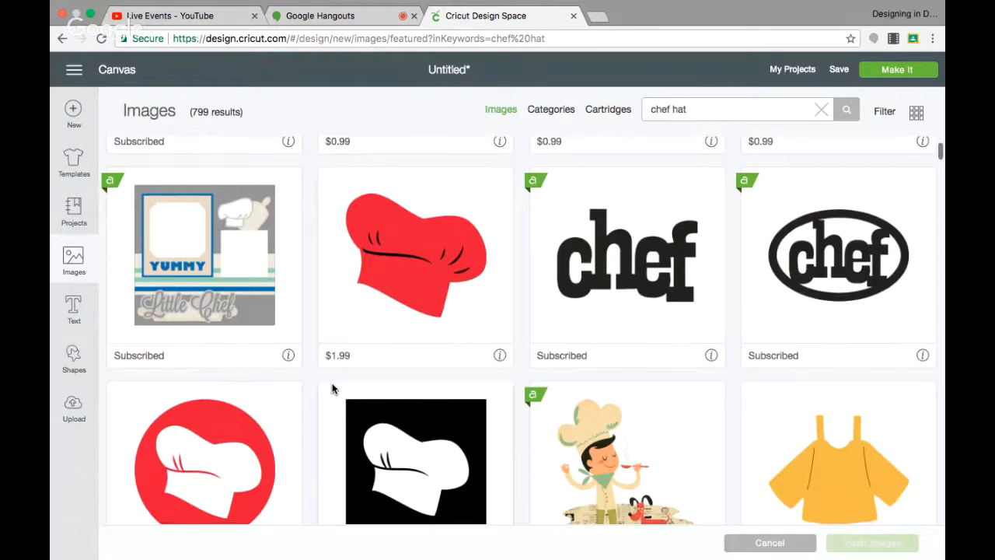
{"action": "scroll", "coordinate": [333, 388], "scroll_direction": "down", "scroll_amount": 3}
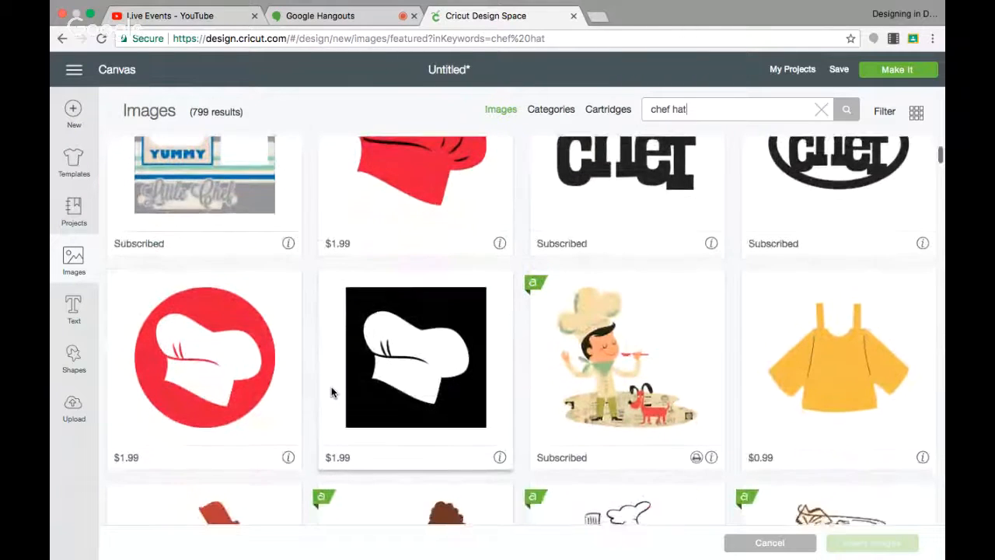
{"action": "scroll", "coordinate": [332, 392], "scroll_direction": "down", "scroll_amount": 3}
{"action": "scroll", "coordinate": [332, 392], "scroll_direction": "up", "scroll_amount": 5}
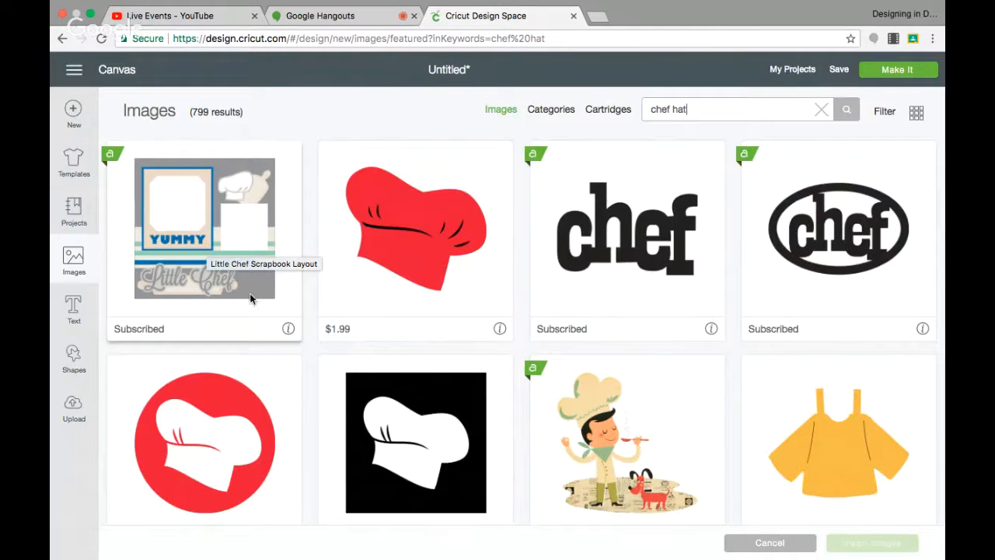
{"action": "left_click", "coordinate": [287, 330]}
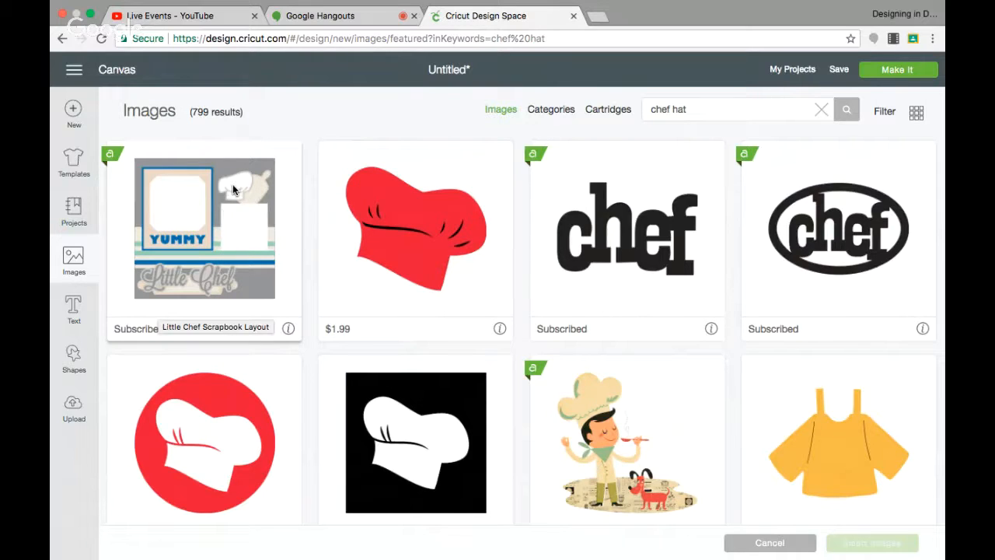
{"action": "left_click", "coordinate": [185, 211]}
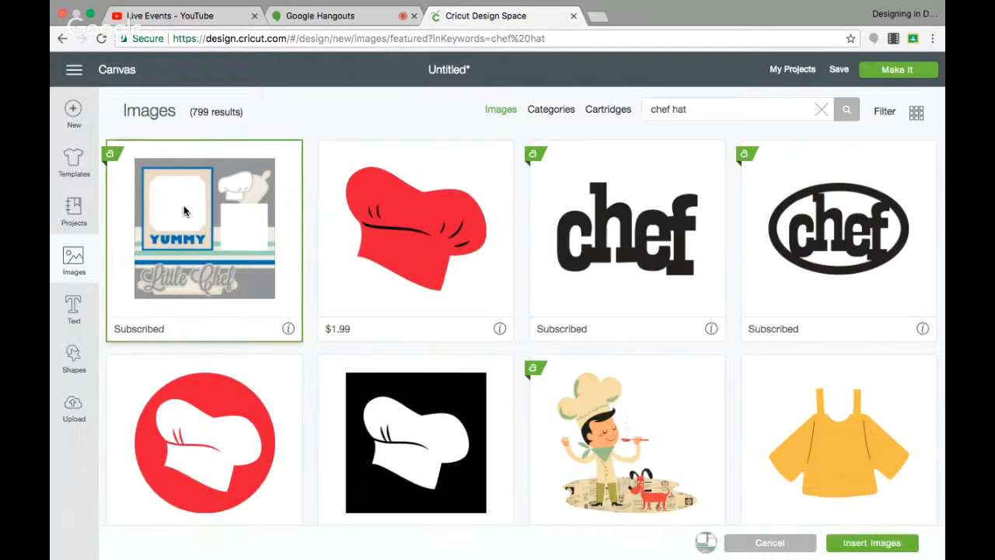
{"action": "left_click", "coordinate": [862, 545]}
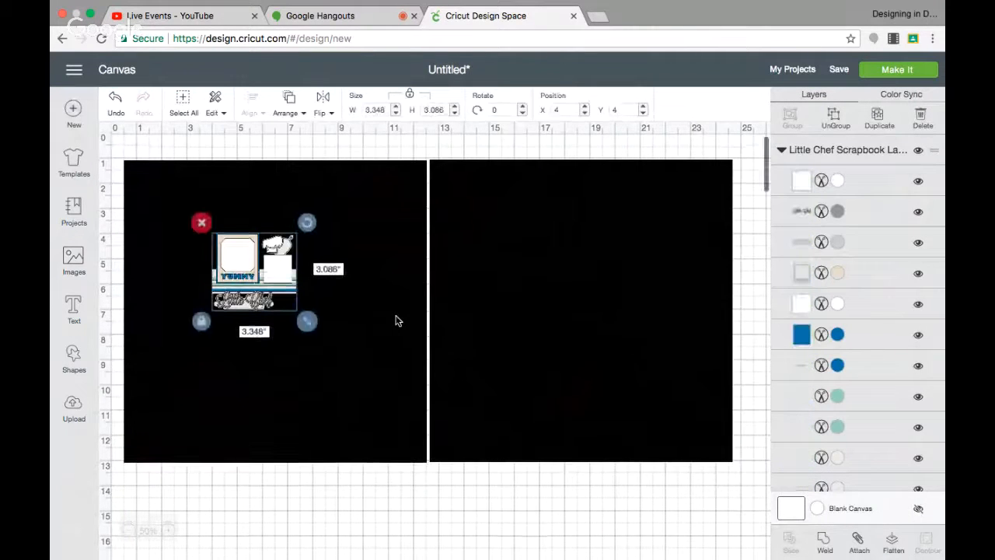
Move the layout image over the black squares and enlarge it to about 14.6 by 13.4 inches.
{"action": "scroll", "coordinate": [397, 320], "scroll_direction": "down", "scroll_amount": 4}
{"action": "left_click_drag", "start_coordinate": [253, 181], "coordinate": [301, 287]}
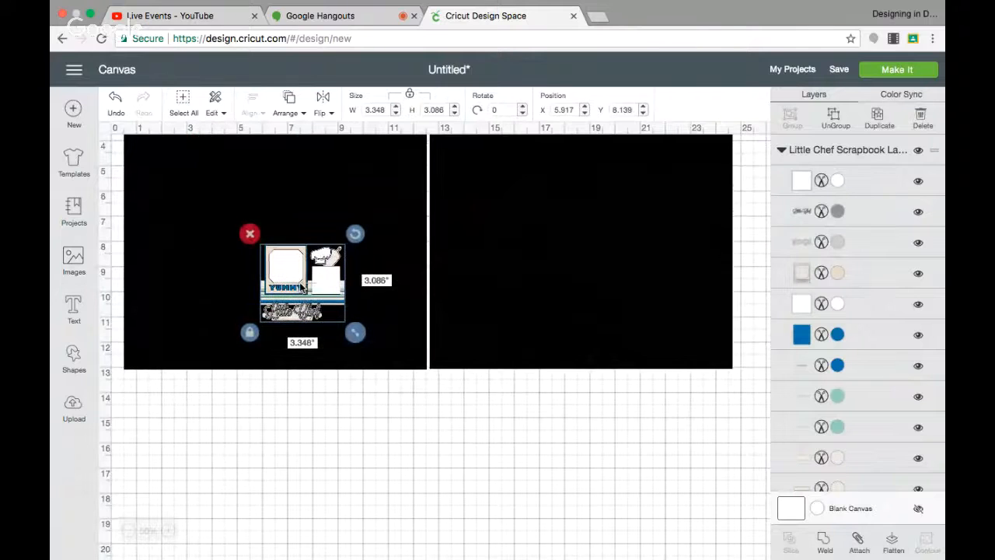
{"action": "left_click_drag", "start_coordinate": [416, 393], "coordinate": [566, 527]}
{"action": "left_click_drag", "start_coordinate": [418, 410], "coordinate": [315, 381]}
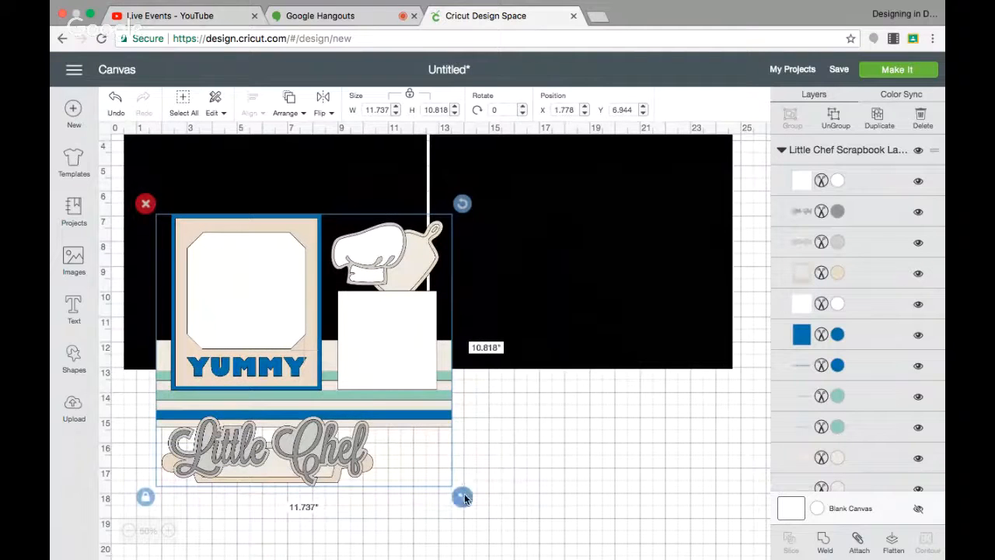
{"action": "left_click_drag", "start_coordinate": [462, 498], "coordinate": [525, 553]}
{"action": "left_click_drag", "start_coordinate": [435, 438], "coordinate": [445, 403]}
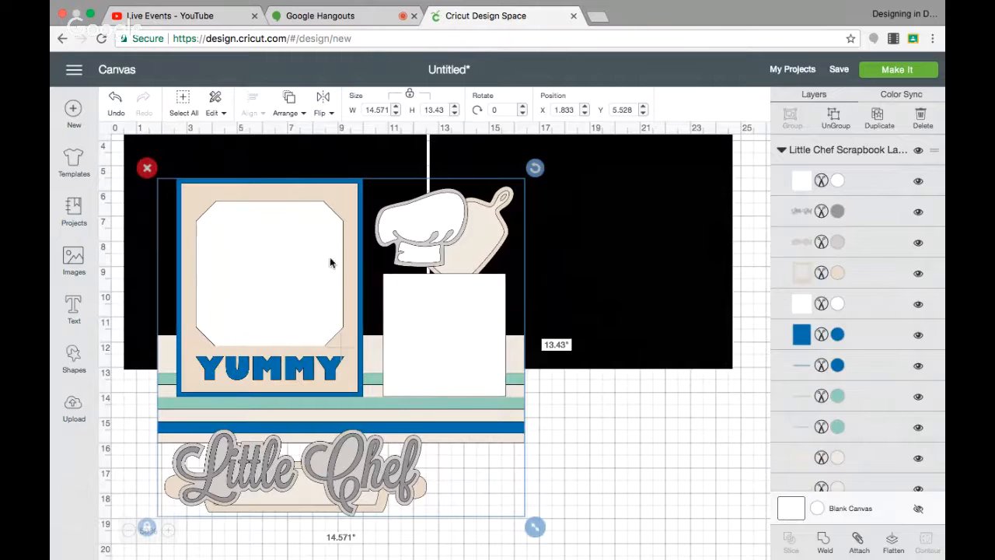
Ungroup the layout image and delete the tan photo mat and the rolling pin's outline.
{"action": "left_click", "coordinate": [835, 118]}
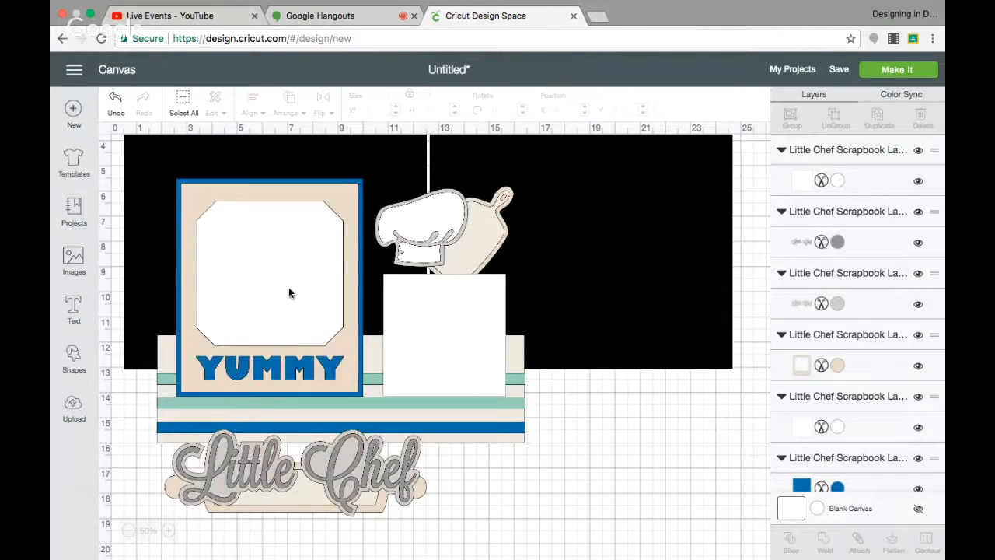
{"action": "left_click", "coordinate": [273, 262]}
{"action": "left_click", "coordinate": [174, 173]}
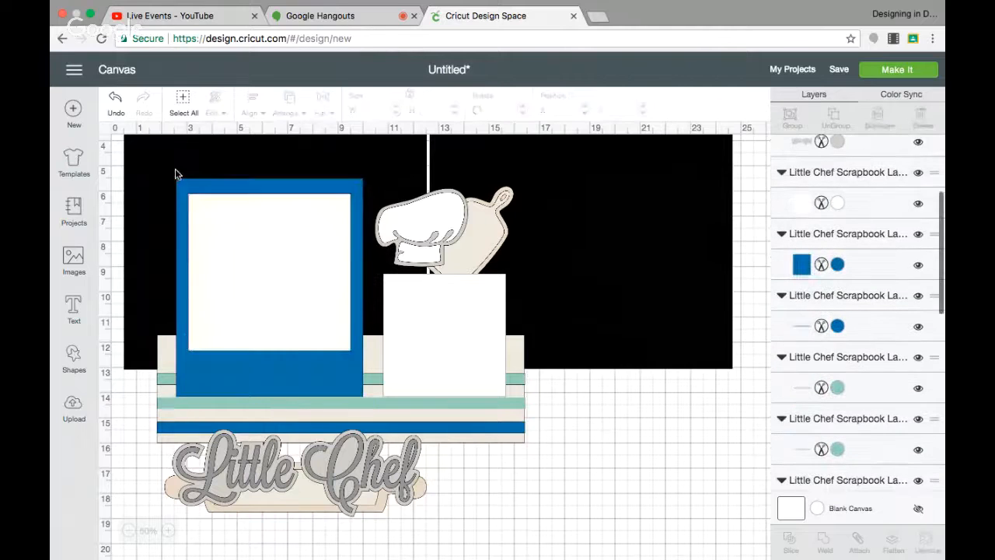
{"action": "left_click", "coordinate": [483, 224]}
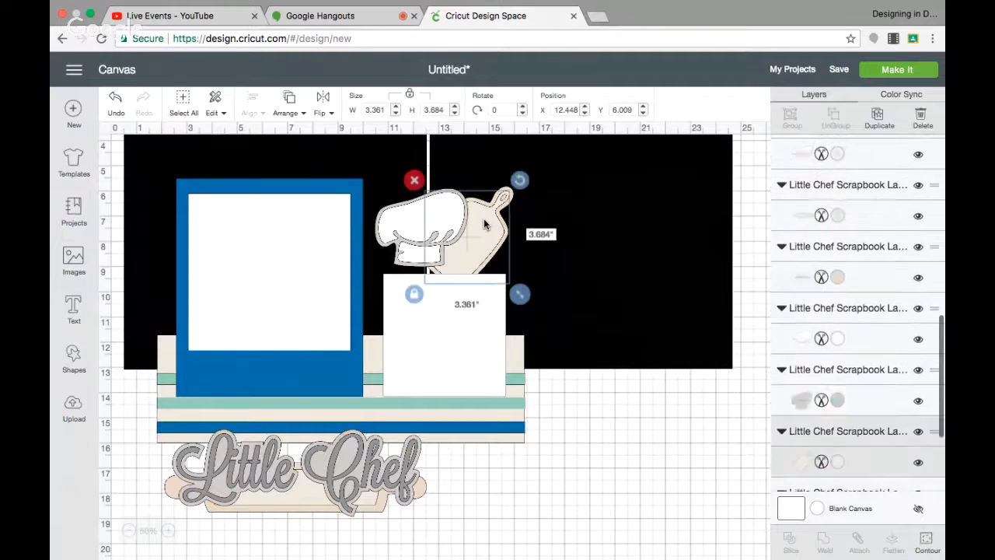
{"action": "left_click", "coordinate": [413, 180]}
Delete the white square block and the tan background band from the layout.
{"action": "left_click", "coordinate": [442, 318]}
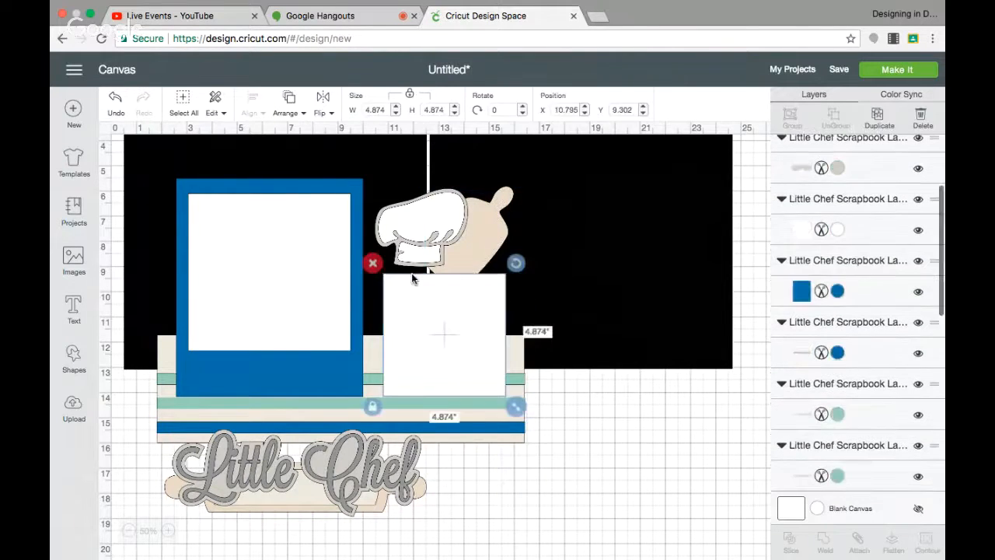
{"action": "left_click", "coordinate": [371, 262]}
{"action": "left_click", "coordinate": [423, 372]}
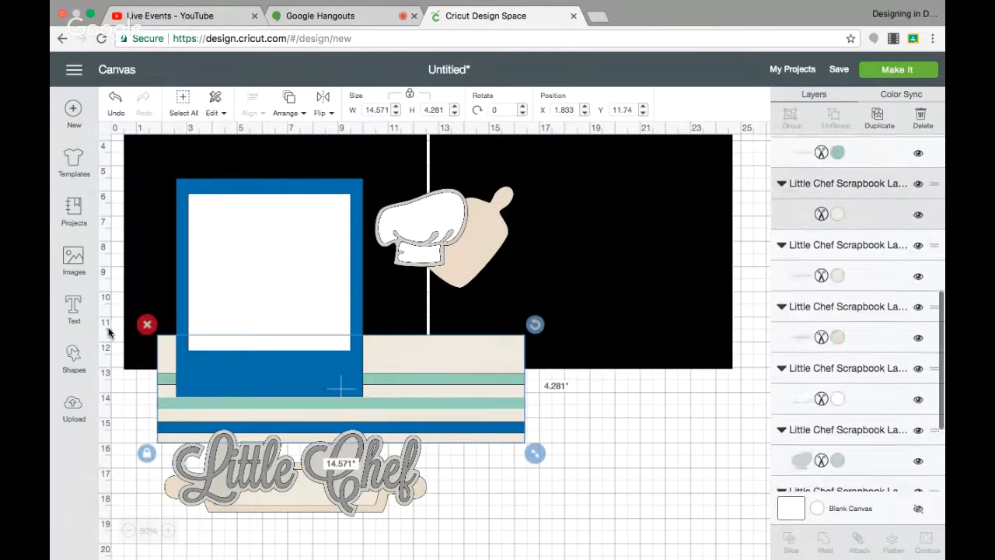
{"action": "left_click", "coordinate": [147, 324]}
Delete the lower green stripe from the layout.
{"action": "left_click", "coordinate": [172, 405]}
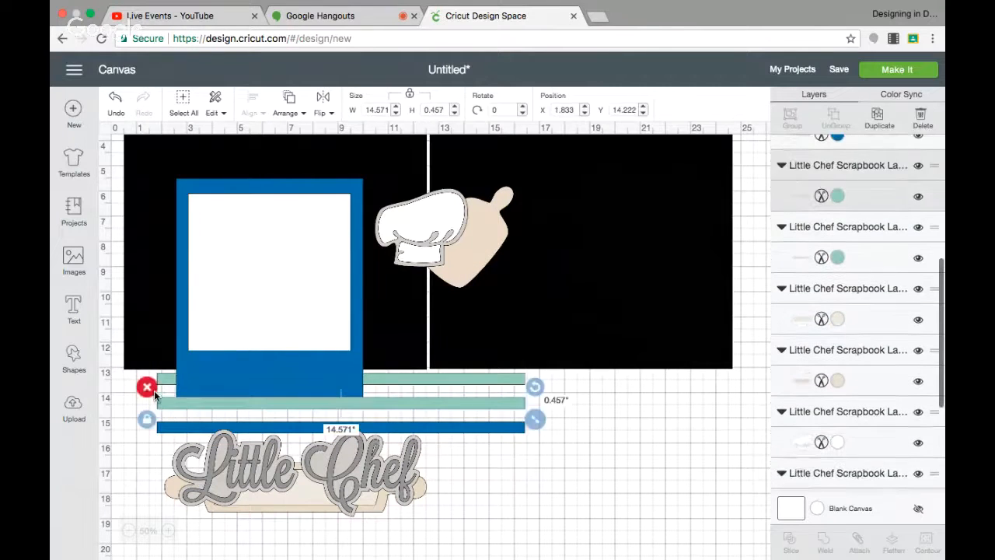
{"action": "left_click", "coordinate": [147, 386]}
Move the chef hat off the pages to below the right square and delete the cutting board.
{"action": "left_click", "coordinate": [412, 250]}
{"action": "left_click_drag", "start_coordinate": [410, 251], "coordinate": [625, 445]}
{"action": "left_click_drag", "start_coordinate": [425, 222], "coordinate": [642, 425]}
{"action": "left_click", "coordinate": [457, 251]}
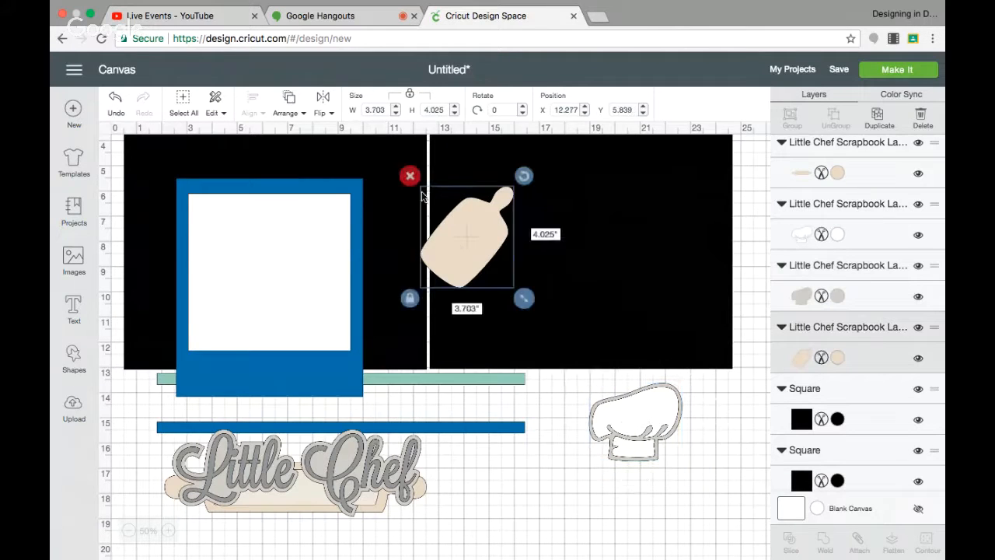
{"action": "key", "text": "Delete"}
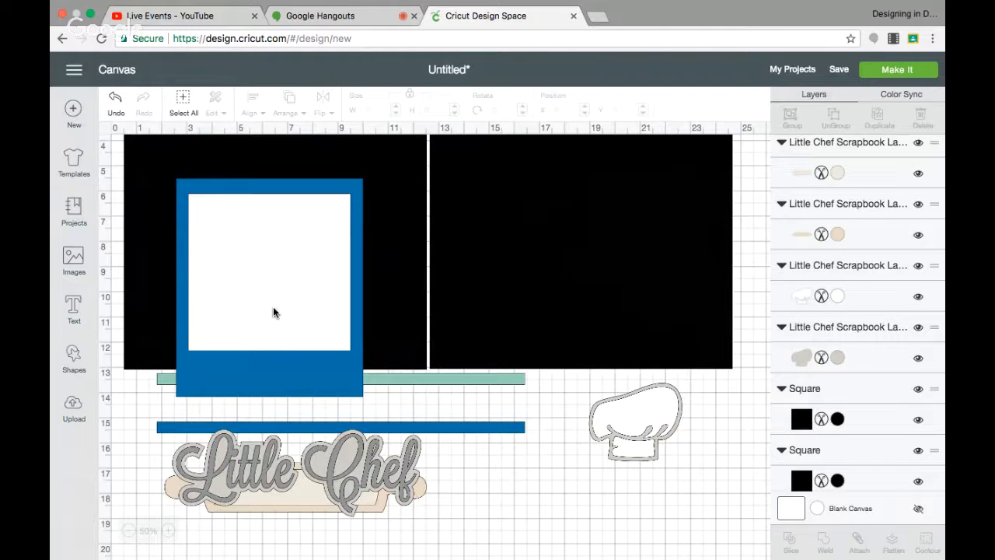
Delete the remaining green stripe and the blue stripe.
{"action": "left_click", "coordinate": [424, 384]}
{"action": "left_click", "coordinate": [147, 361]}
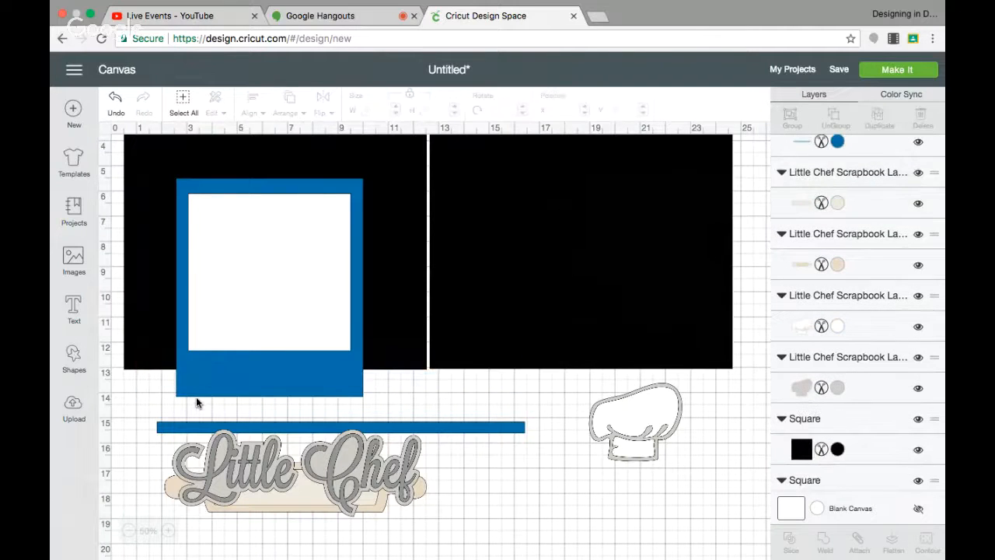
{"action": "left_click", "coordinate": [189, 427]}
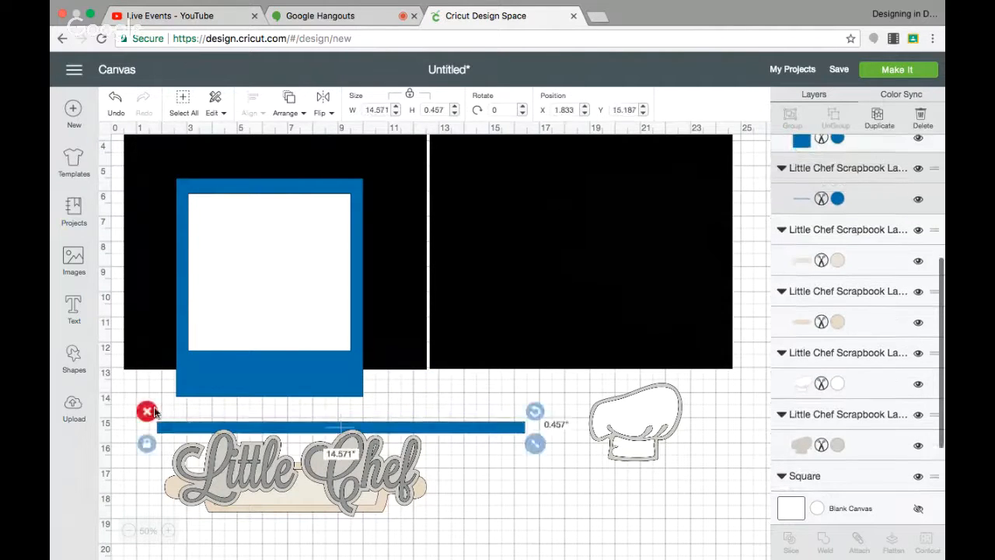
{"action": "left_click", "coordinate": [145, 410]}
Delete the Little Chef title and its grey shadow layer.
{"action": "left_click", "coordinate": [243, 488]}
{"action": "left_click", "coordinate": [166, 422]}
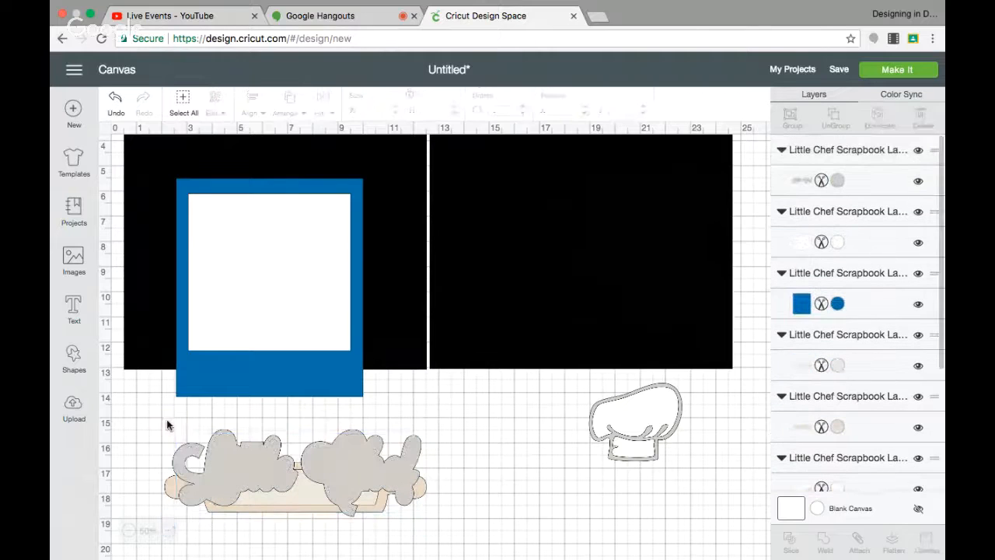
{"action": "left_click", "coordinate": [215, 468]}
{"action": "left_click", "coordinate": [162, 419]}
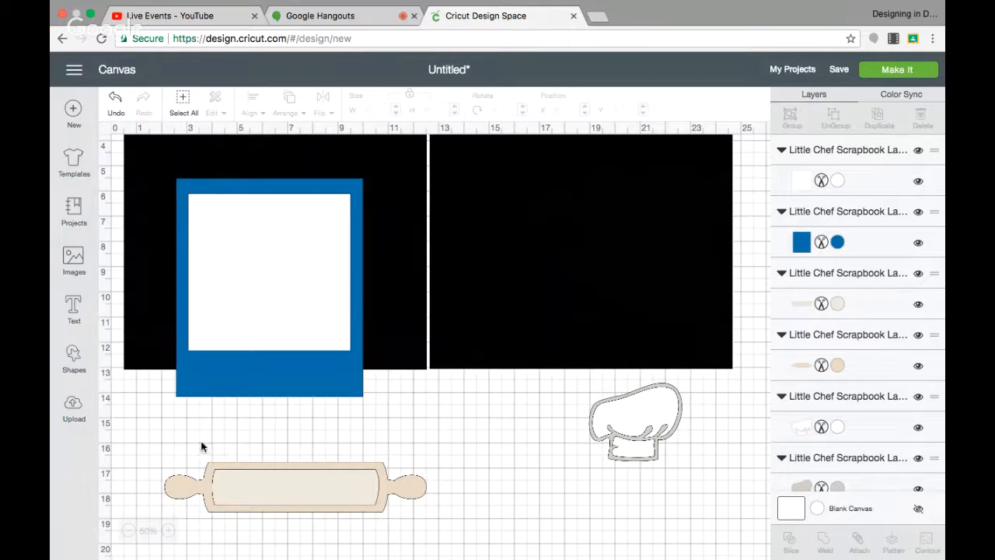
Group the rolling pin's layers together, and group the chef hat's layers together.
{"action": "left_click_drag", "start_coordinate": [154, 442], "coordinate": [440, 527]}
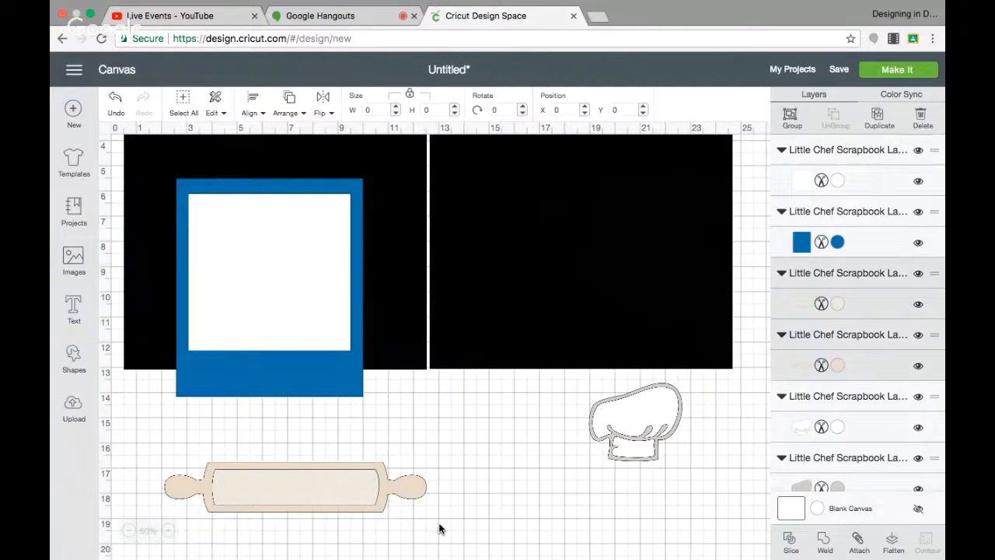
{"action": "left_click", "coordinate": [790, 114]}
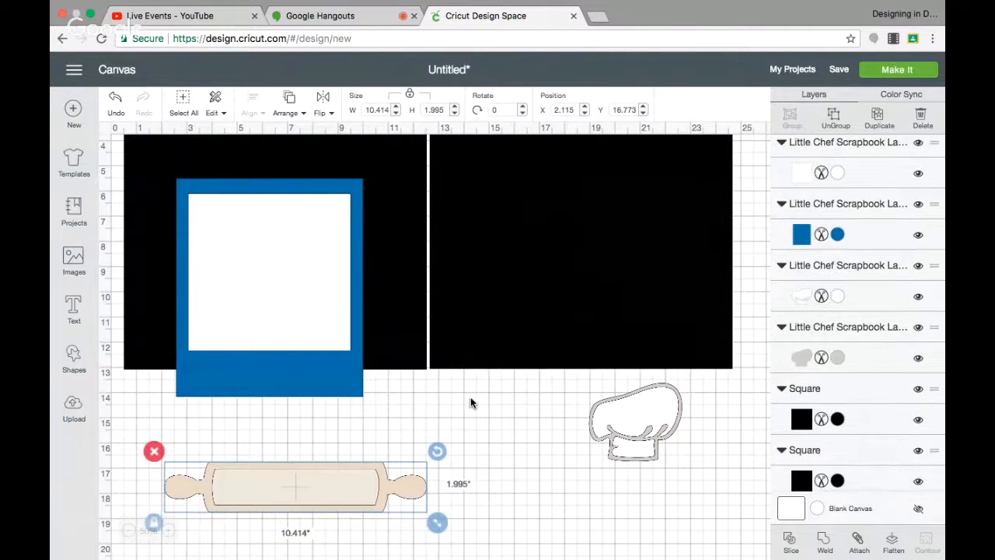
{"action": "left_click_drag", "start_coordinate": [591, 391], "coordinate": [700, 467]}
{"action": "left_click", "coordinate": [555, 411]}
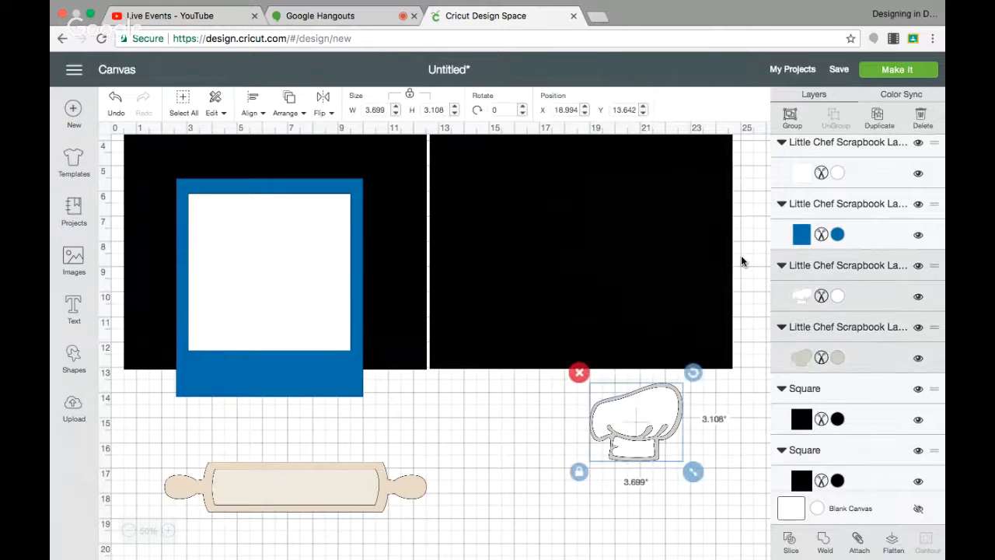
{"action": "left_click", "coordinate": [790, 120]}
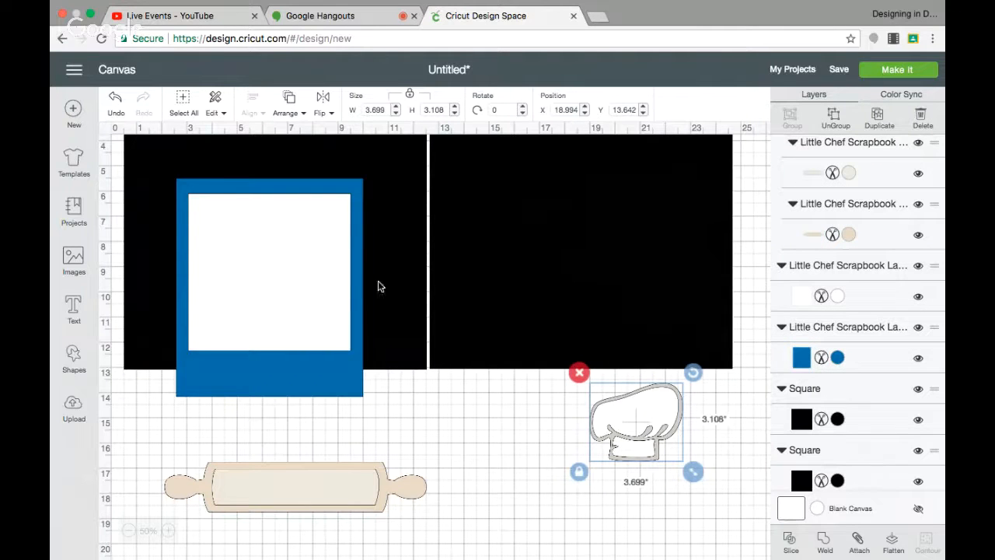
Move the black page squares to the right, away from the blue photo mat.
{"action": "left_click_drag", "start_coordinate": [403, 295], "coordinate": [620, 289]}
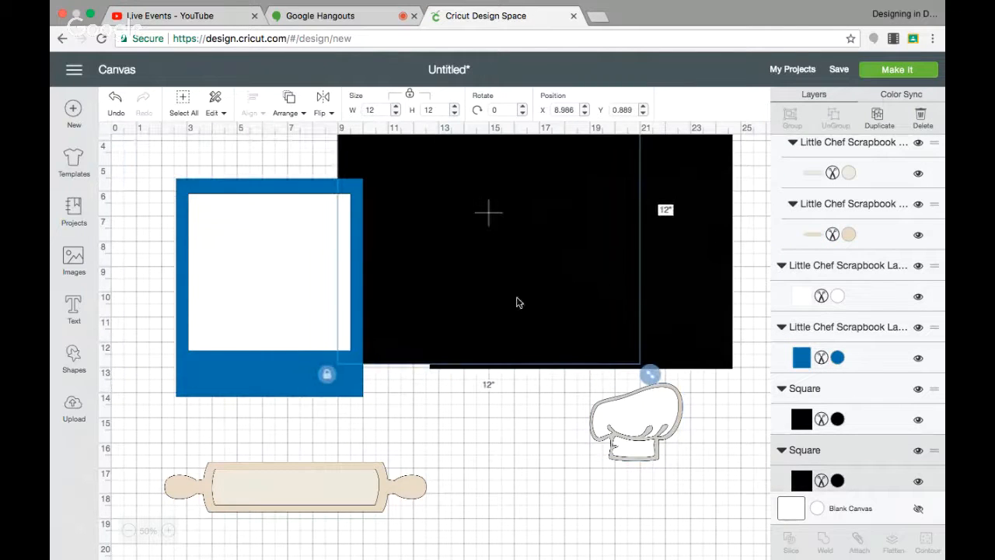
{"action": "left_click_drag", "start_coordinate": [486, 304], "coordinate": [549, 306]}
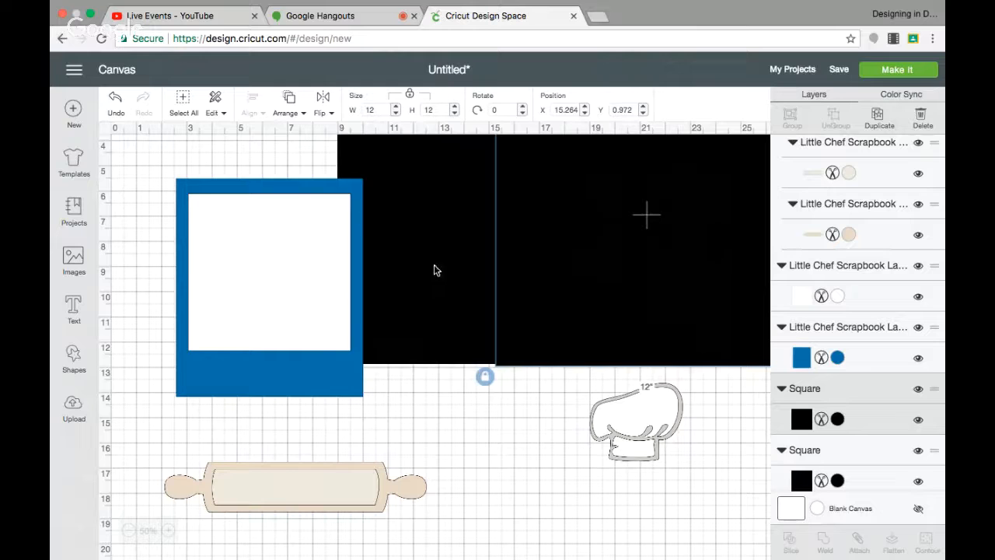
{"action": "left_click_drag", "start_coordinate": [435, 270], "coordinate": [506, 271]}
Group the blue photo mat with its white square and move it below the pages.
{"action": "left_click_drag", "start_coordinate": [152, 161], "coordinate": [374, 406]}
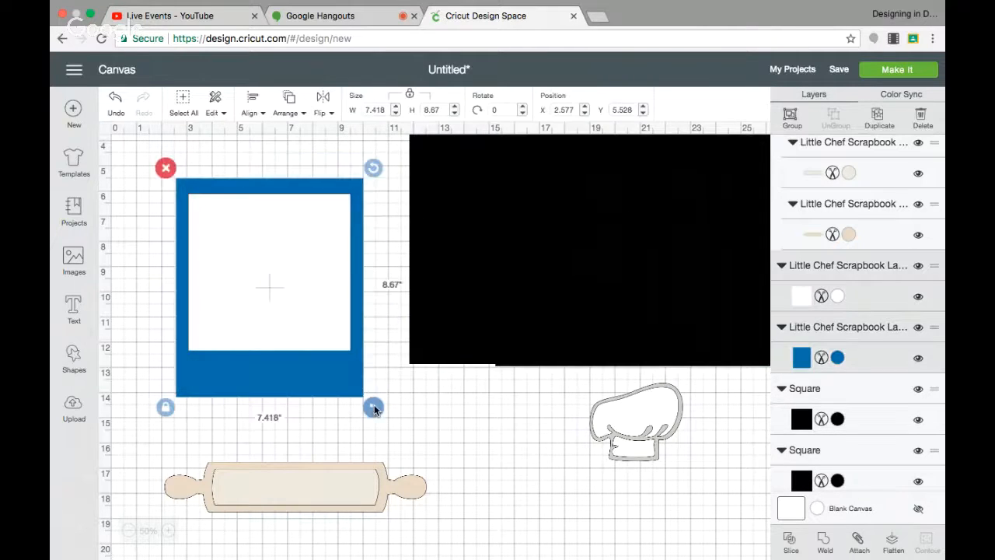
{"action": "left_click", "coordinate": [790, 118]}
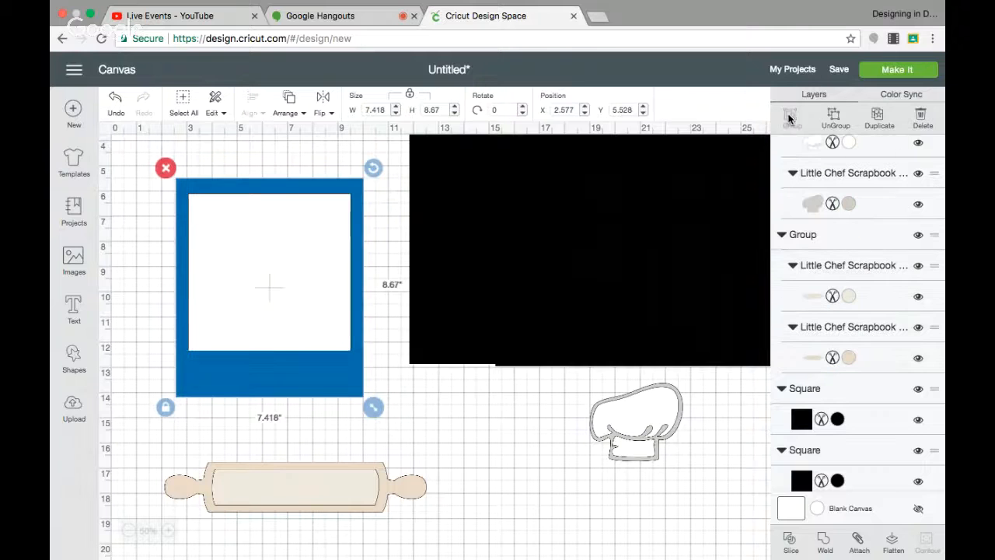
{"action": "left_click_drag", "start_coordinate": [311, 239], "coordinate": [572, 479]}
Realign the two 12-inch black squares side by side with a small gap between them.
{"action": "left_click_drag", "start_coordinate": [573, 255], "coordinate": [180, 255]}
{"action": "left_click_drag", "start_coordinate": [548, 467], "coordinate": [536, 429]}
{"action": "scroll", "coordinate": [510, 372], "scroll_direction": "up", "scroll_amount": 3}
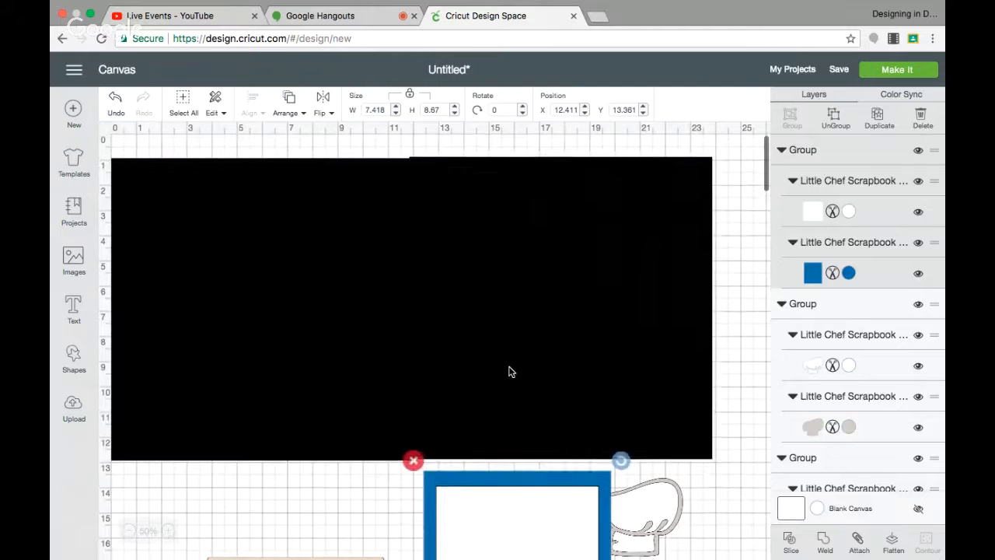
{"action": "left_click_drag", "start_coordinate": [511, 374], "coordinate": [521, 365]}
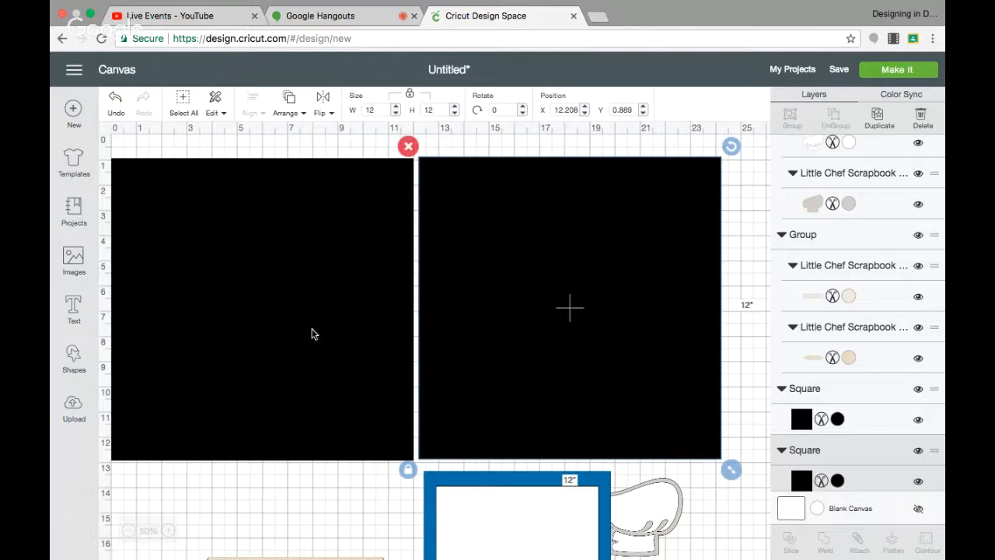
{"action": "scroll", "coordinate": [325, 346], "scroll_direction": "right", "scroll_amount": 2}
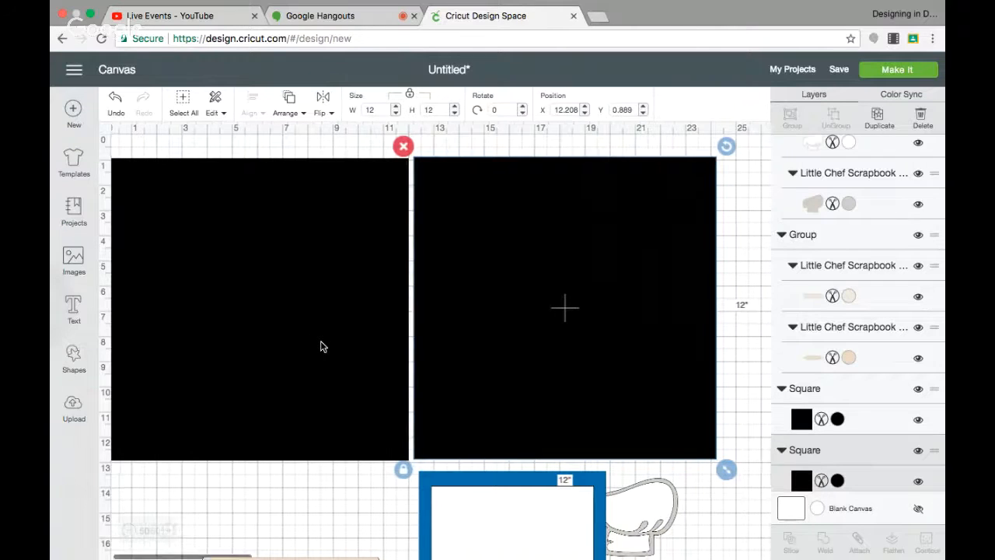
{"action": "left_click_drag", "start_coordinate": [509, 300], "coordinate": [544, 321]}
{"action": "left_click_drag", "start_coordinate": [285, 298], "coordinate": [329, 316]}
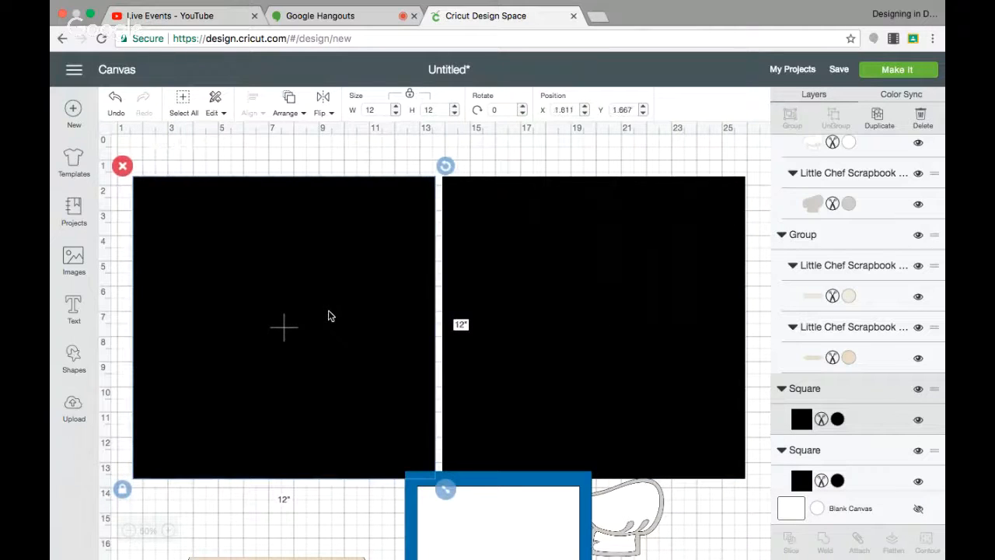
Open the image library and search for mickey.
{"action": "left_click", "coordinate": [73, 257]}
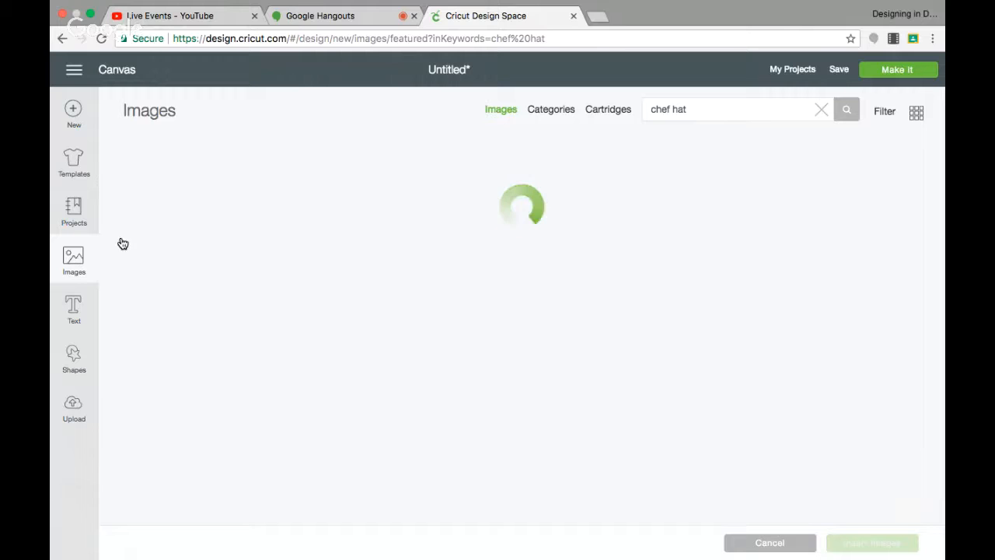
{"action": "left_click_drag", "start_coordinate": [704, 109], "coordinate": [613, 114]}
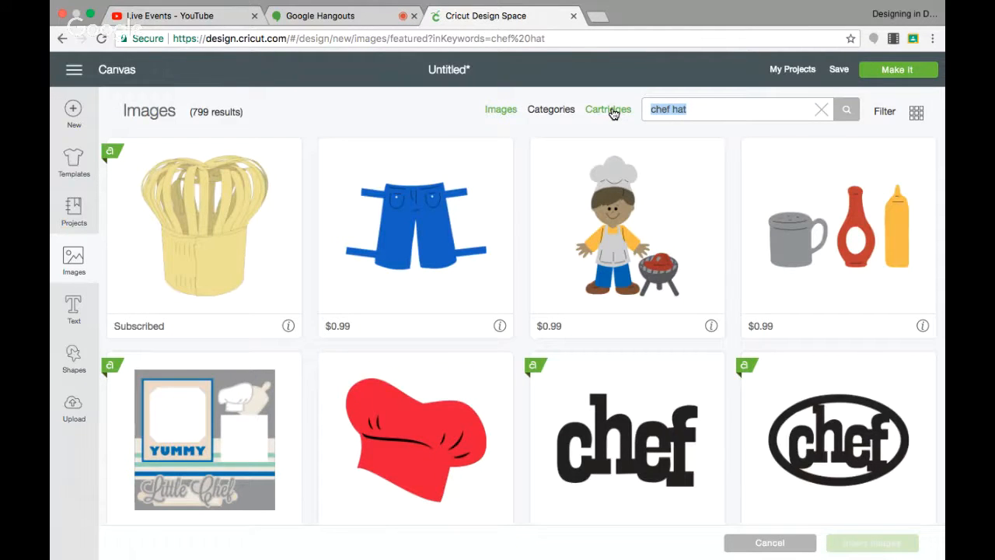
{"action": "type", "text": "mickey"}
{"action": "key", "text": "Return"}
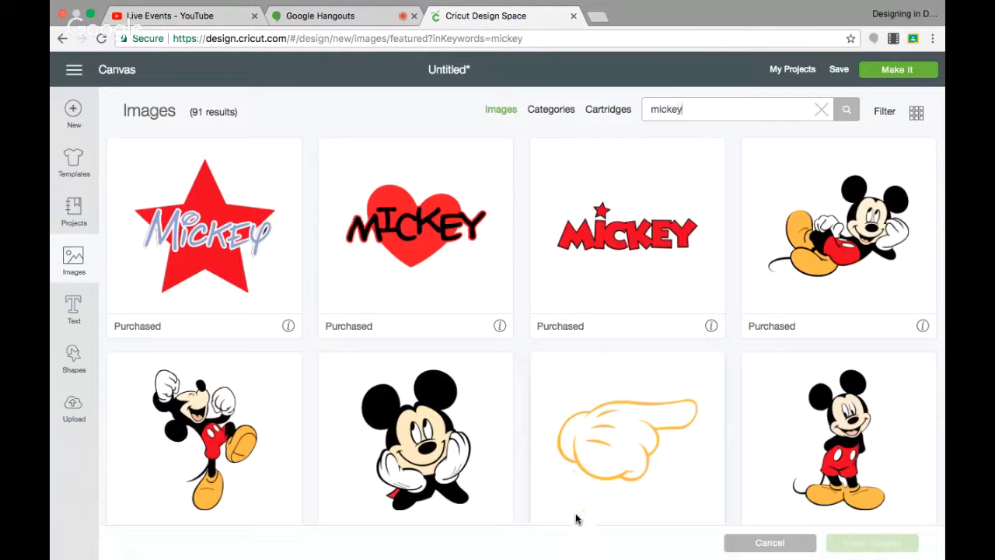
{"action": "scroll", "coordinate": [584, 355], "scroll_direction": "down", "scroll_amount": 3}
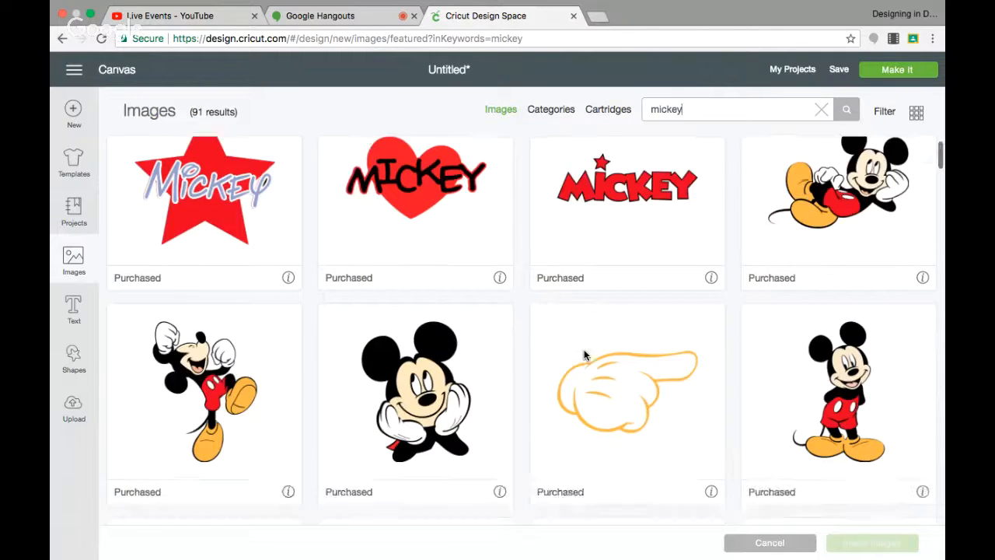
Select the pointing glove image from the Mickey results and browse further down the list.
{"action": "left_click", "coordinate": [584, 355]}
{"action": "scroll", "coordinate": [584, 355], "scroll_direction": "down", "scroll_amount": 2}
{"action": "scroll", "coordinate": [584, 355], "scroll_direction": "down", "scroll_amount": 10}
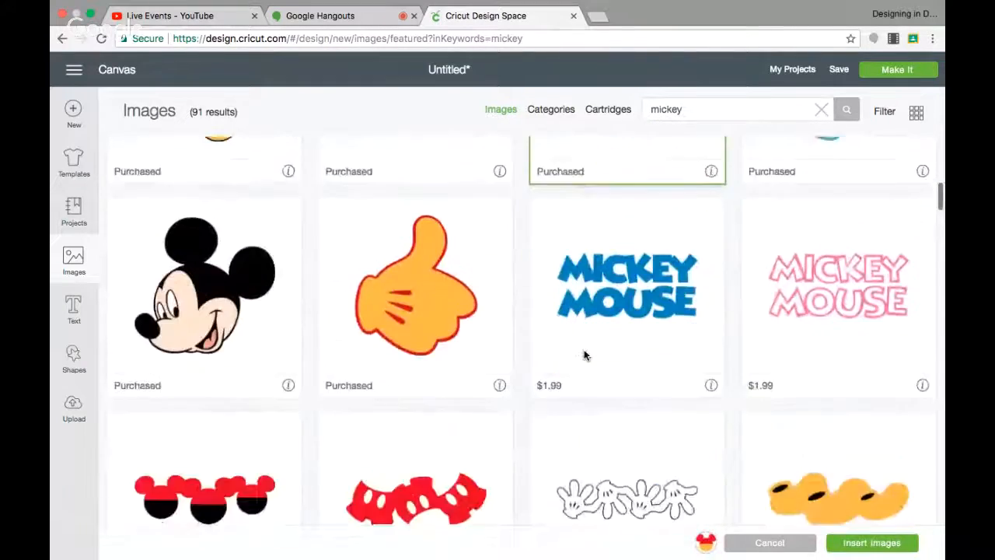
{"action": "scroll", "coordinate": [584, 360], "scroll_direction": "down", "scroll_amount": 9}
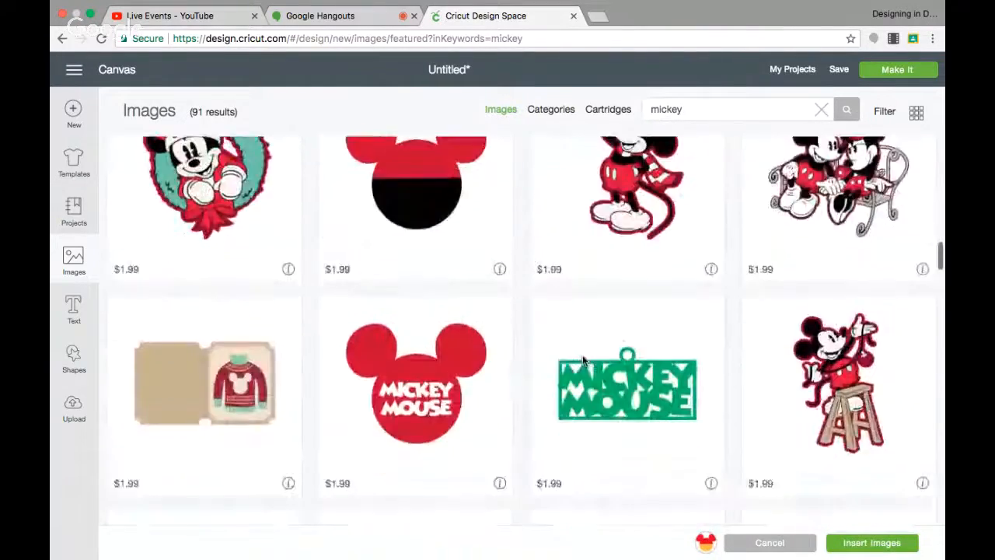
{"action": "scroll", "coordinate": [584, 359], "scroll_direction": "down", "scroll_amount": 10}
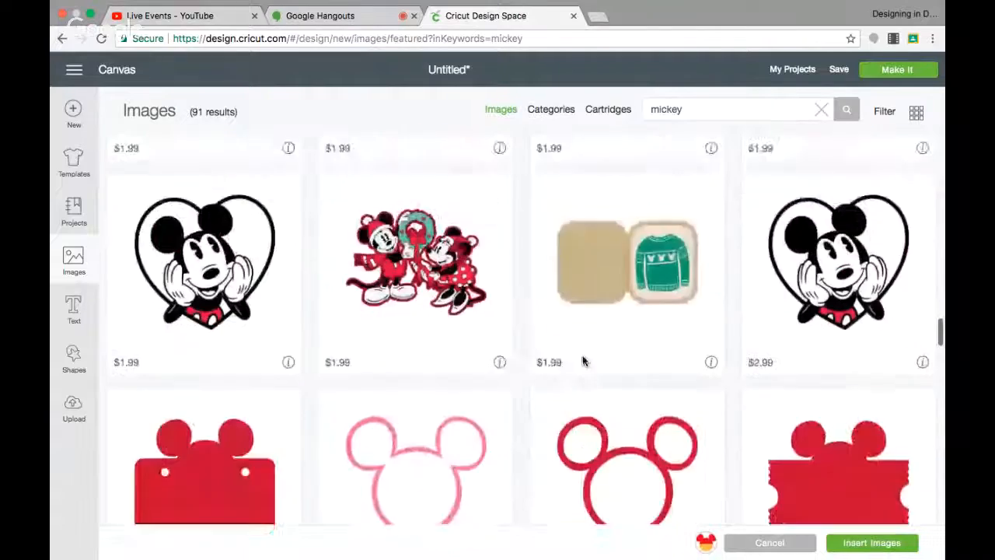
{"action": "scroll", "coordinate": [583, 361], "scroll_direction": "down", "scroll_amount": 10}
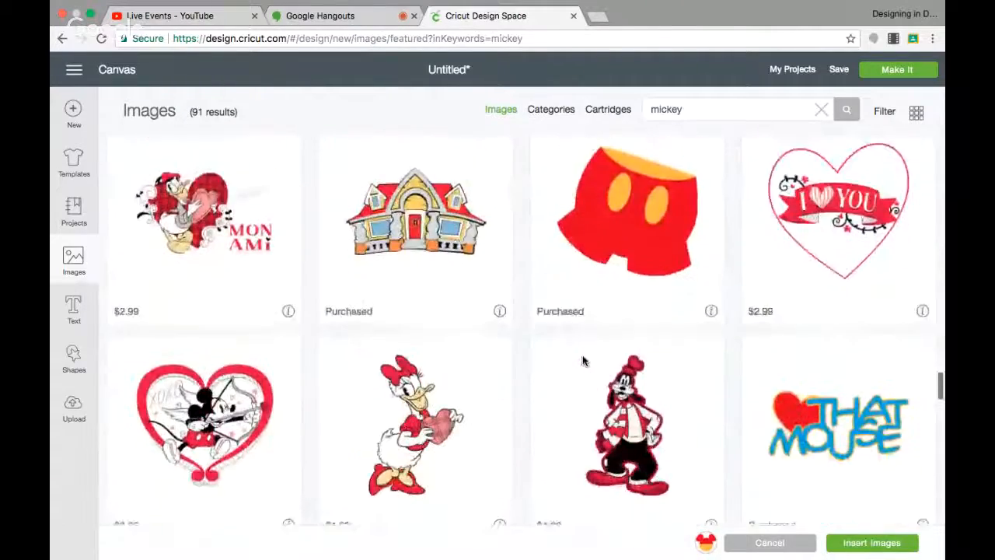
{"action": "scroll", "coordinate": [583, 360], "scroll_direction": "down", "scroll_amount": 6}
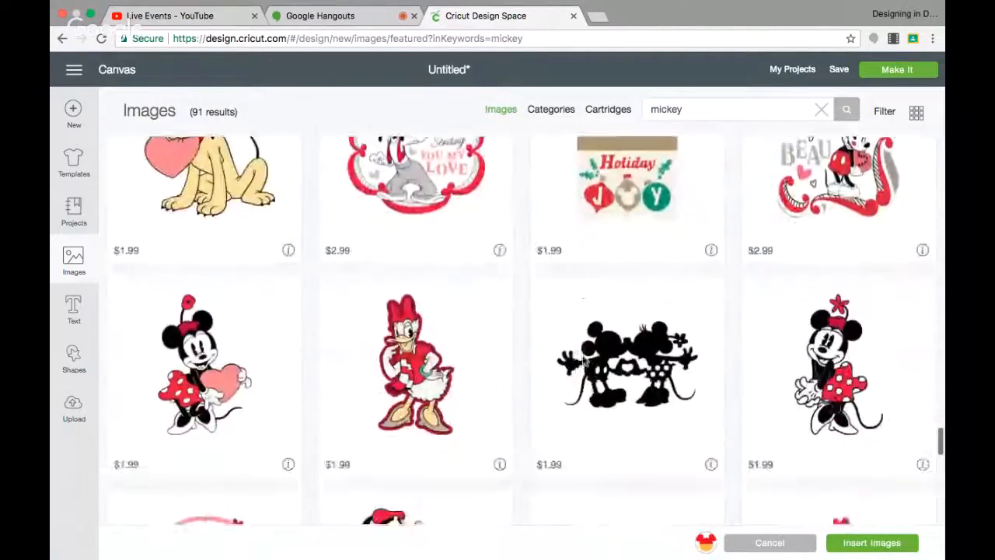
Search the image library for swirle and select the orange swirl image.
{"action": "double_click", "coordinate": [686, 109]}
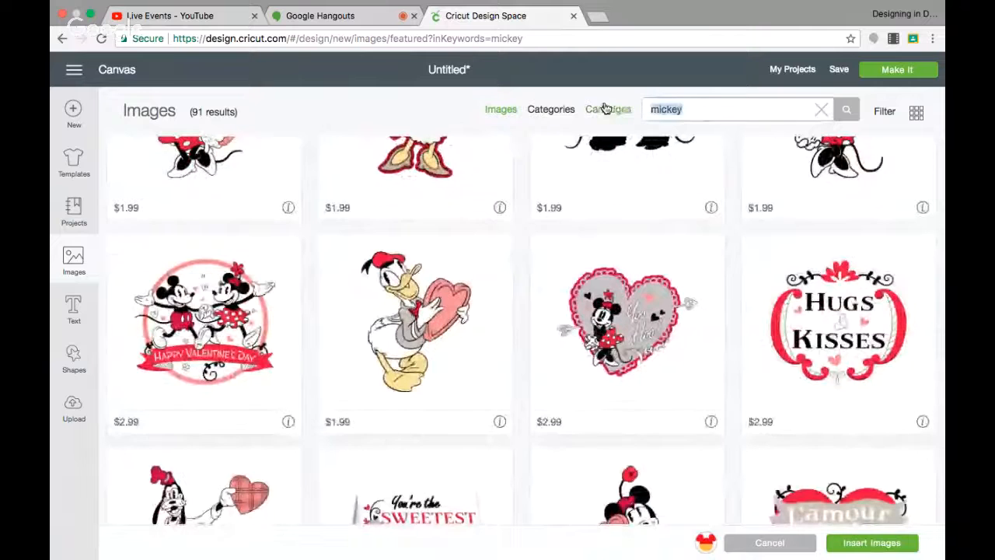
{"action": "type", "text": "swirl"}
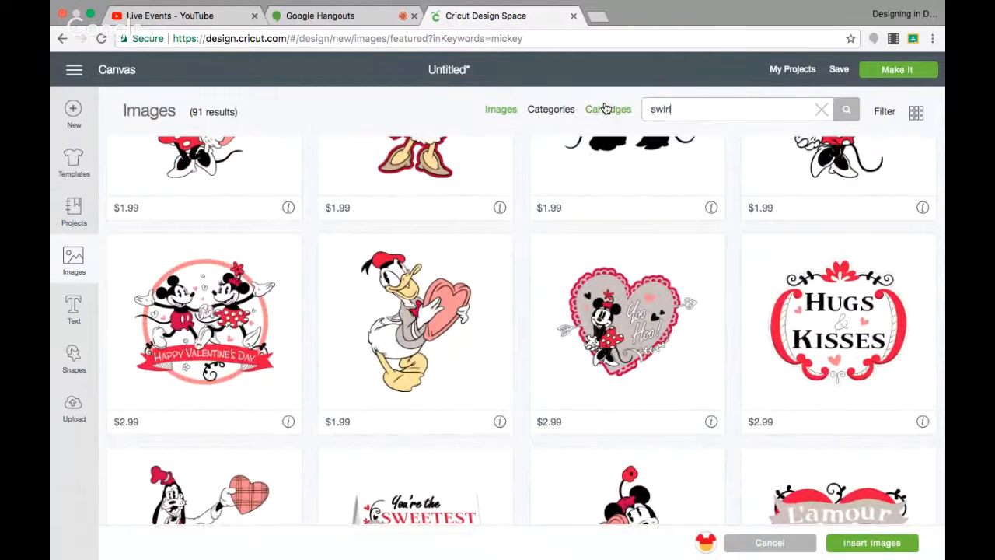
{"action": "type", "text": "e"}
{"action": "key", "text": "Return"}
{"action": "left_click", "coordinate": [131, 206]}
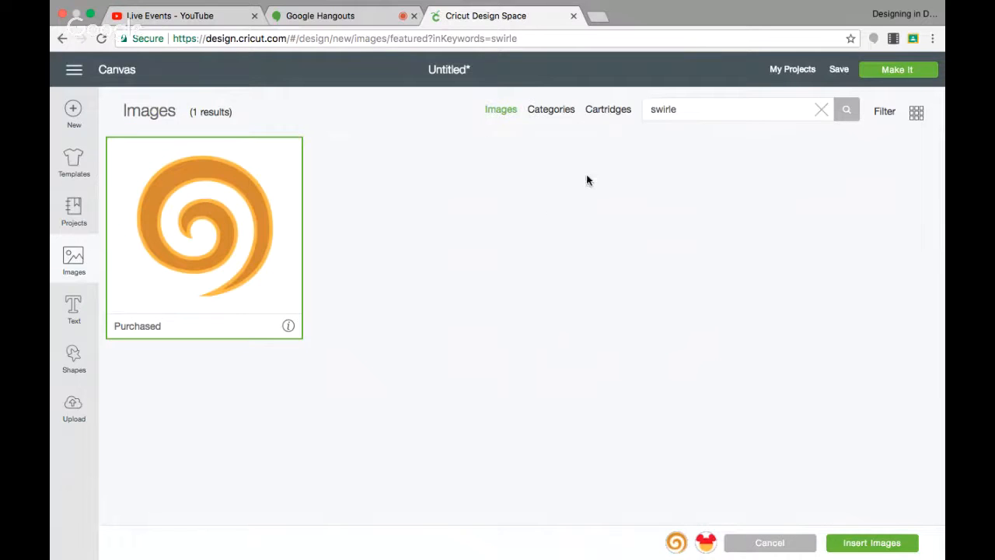
Search the image library for ice cream and select the tall layered sundae image.
{"action": "left_click_drag", "start_coordinate": [688, 111], "coordinate": [605, 113]}
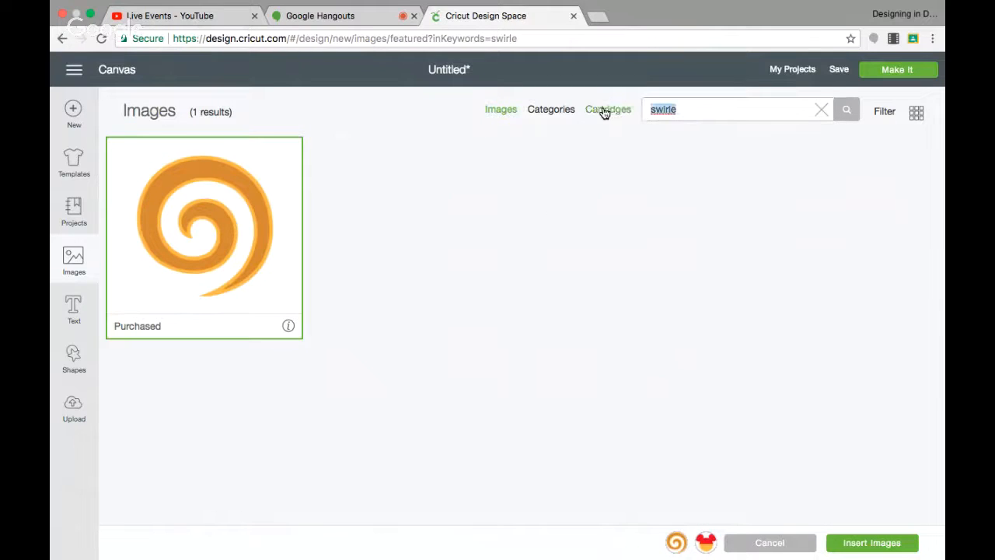
{"action": "type", "text": "ice cream"}
{"action": "key", "text": "Return"}
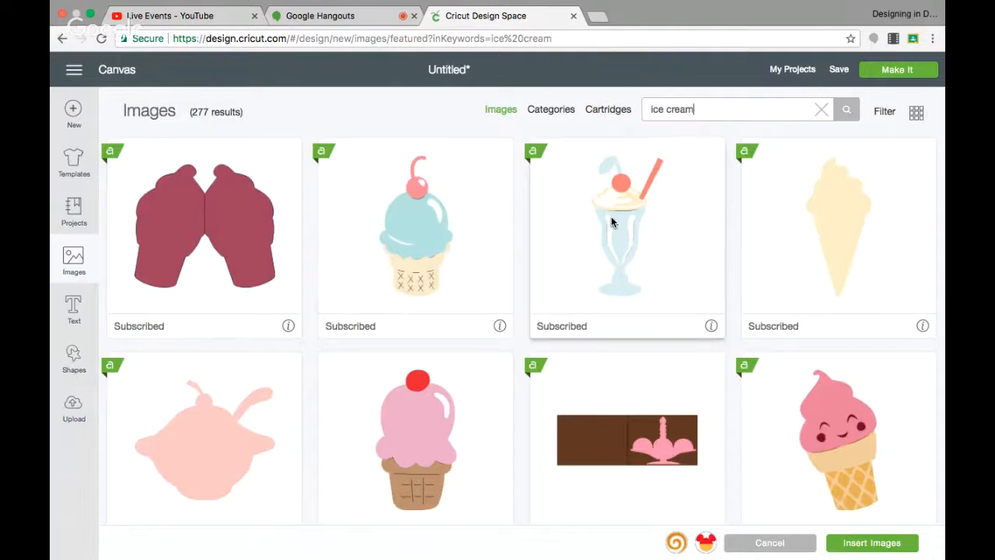
{"action": "scroll", "coordinate": [611, 219], "scroll_direction": "down", "scroll_amount": 5}
{"action": "scroll", "coordinate": [611, 216], "scroll_direction": "down", "scroll_amount": 1}
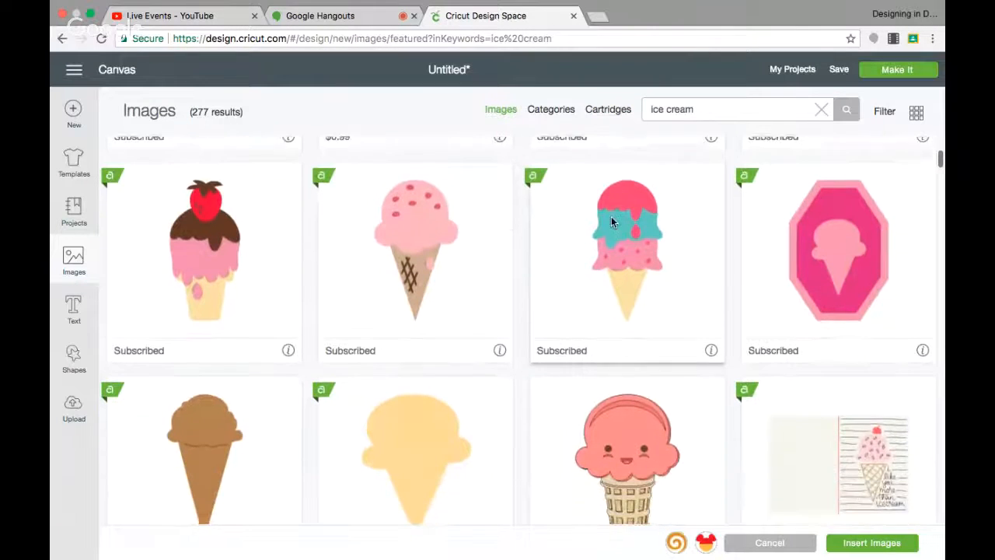
{"action": "scroll", "coordinate": [622, 259], "scroll_direction": "down", "scroll_amount": 5}
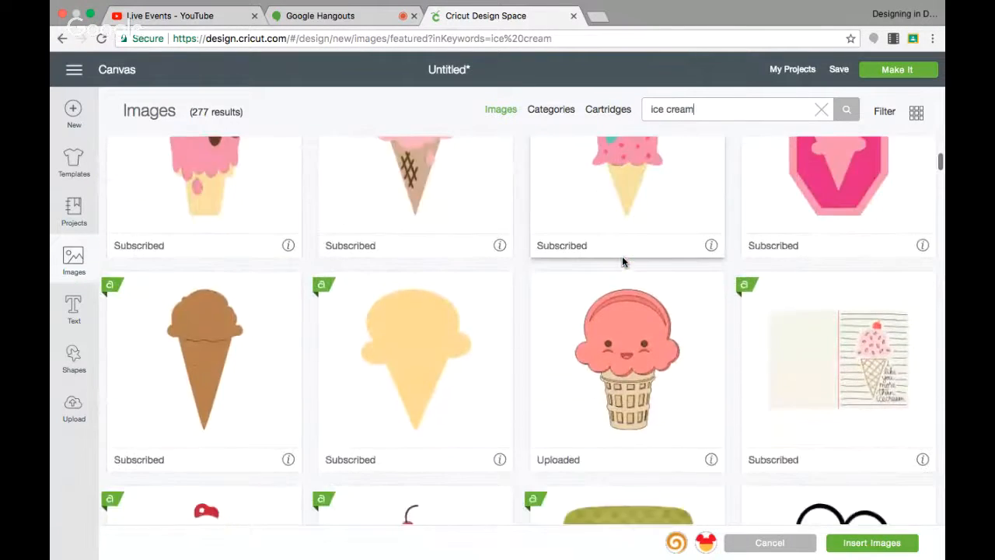
{"action": "scroll", "coordinate": [622, 256], "scroll_direction": "down", "scroll_amount": 5}
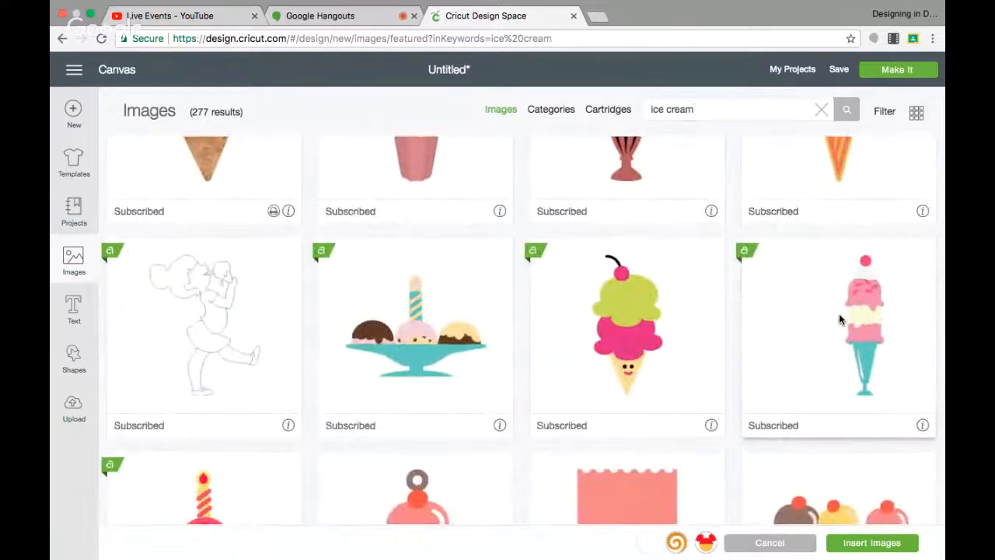
{"action": "left_click", "coordinate": [839, 313]}
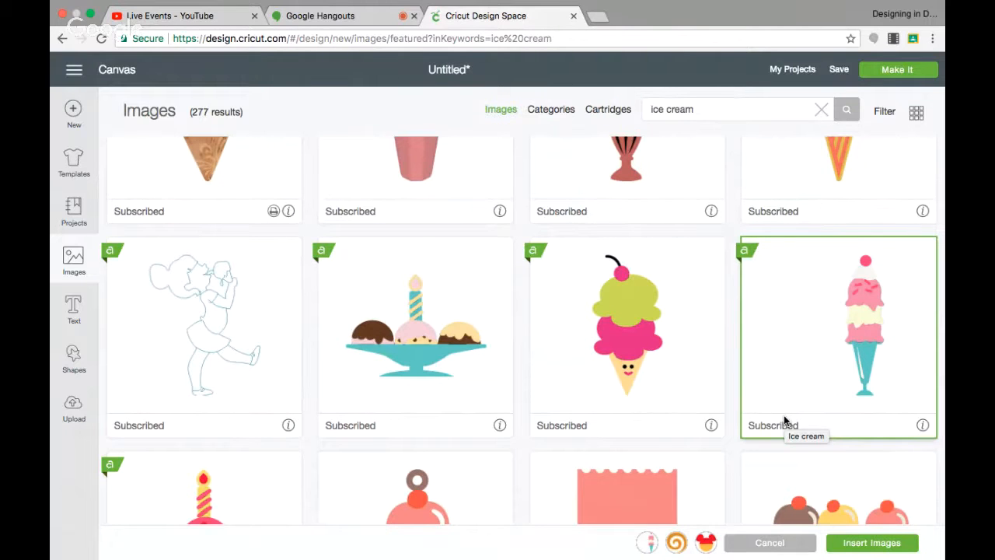
Search for polaroid and select the orange polaroid photo frame.
{"action": "left_click", "coordinate": [707, 109]}
{"action": "type", "text": "polaroid"}
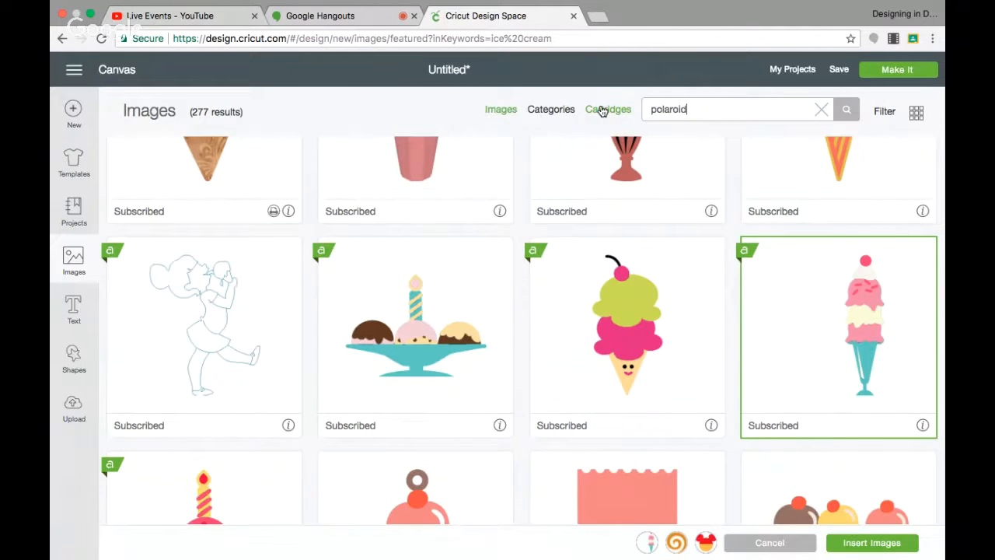
{"action": "key", "text": "Return"}
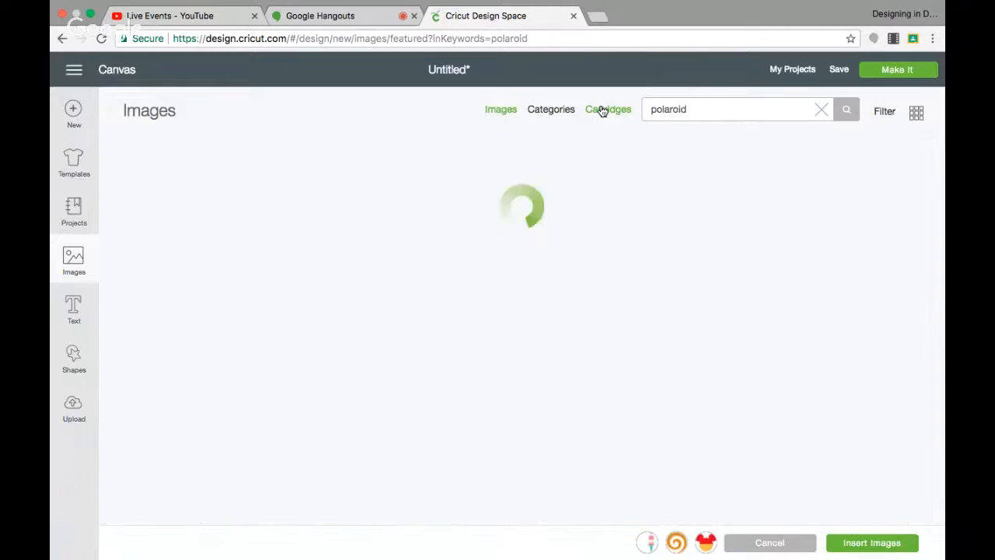
{"action": "left_click", "coordinate": [221, 190]}
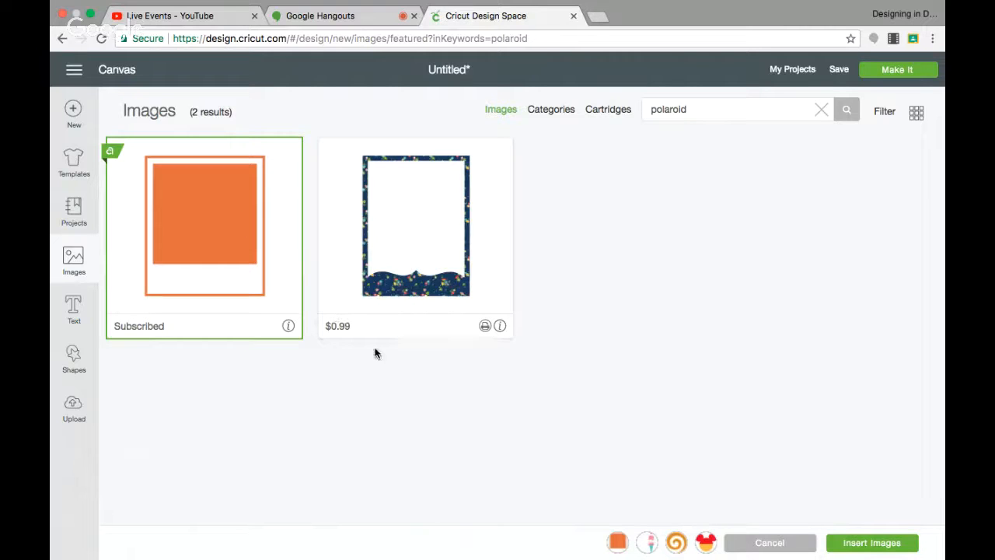
Search for fork and select the first fork image.
{"action": "left_click_drag", "start_coordinate": [721, 109], "coordinate": [626, 114]}
{"action": "type", "text": "fork"}
{"action": "key", "text": "Return"}
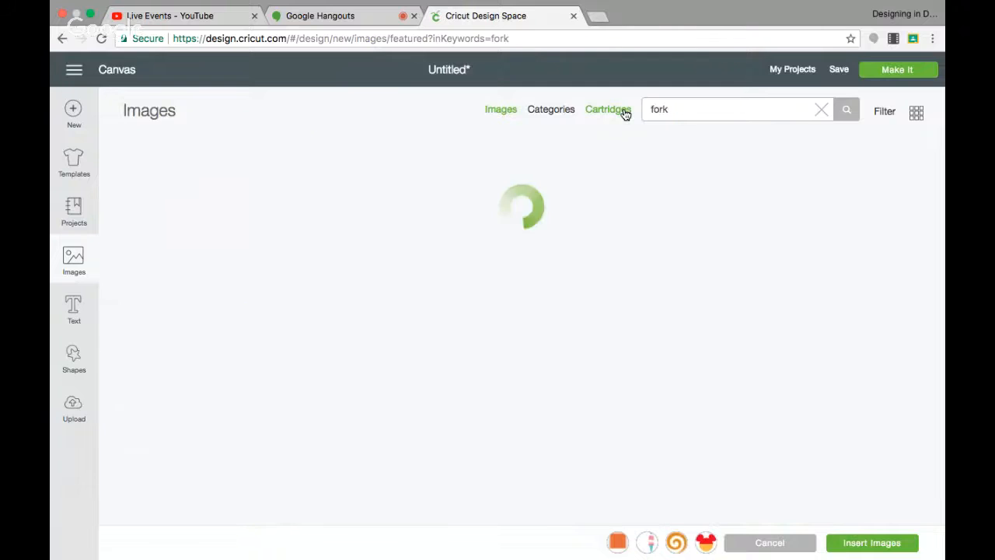
{"action": "left_click", "coordinate": [179, 217]}
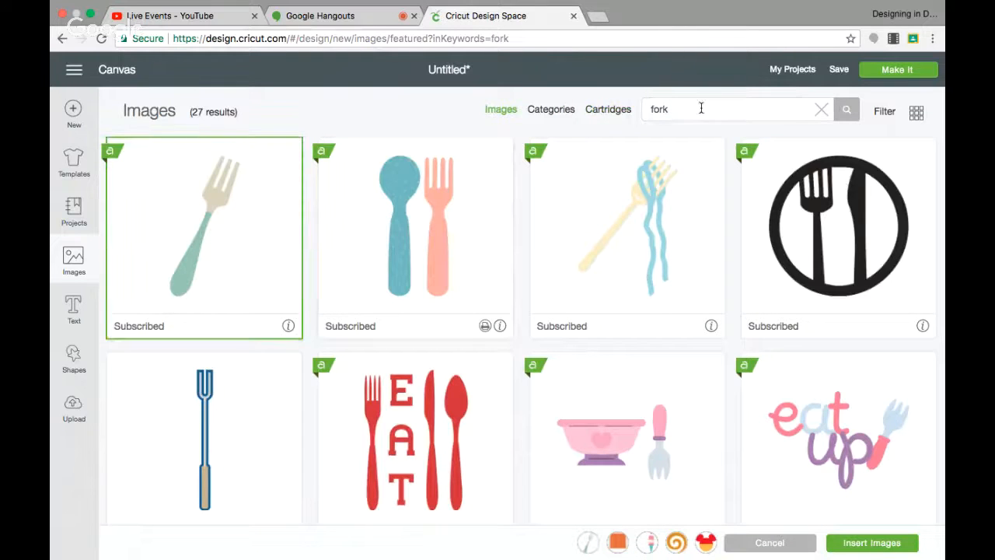
Search for spoon and select the first spoon and the blue ladle-style spoon.
{"action": "left_click_drag", "start_coordinate": [700, 109], "coordinate": [618, 114]}
{"action": "type", "text": "spoon"}
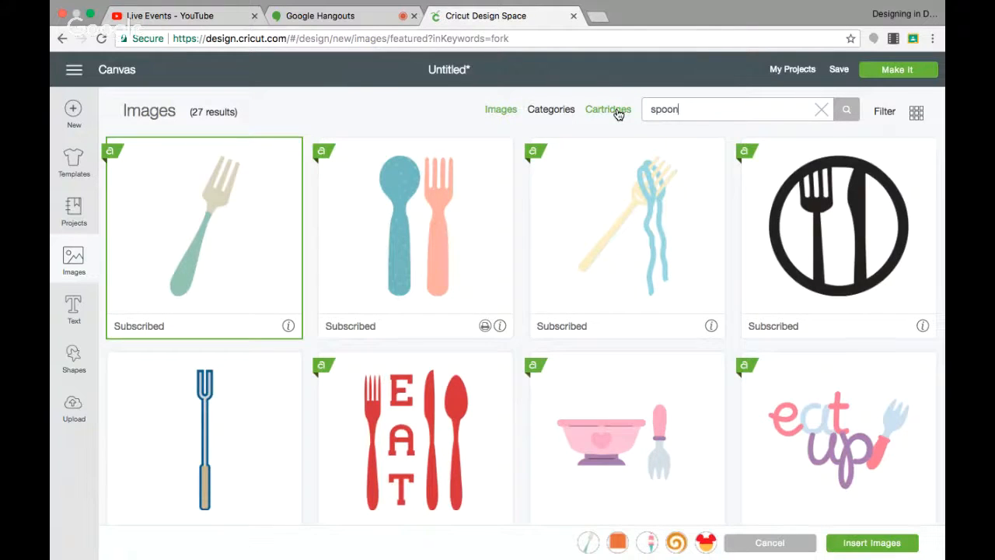
{"action": "key", "text": "Return"}
{"action": "left_click", "coordinate": [276, 195]}
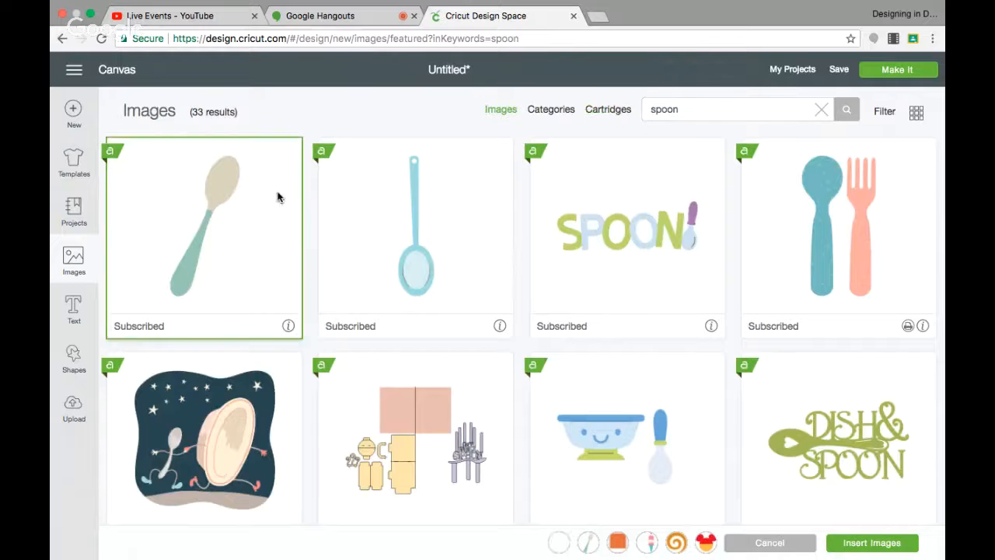
{"action": "left_click", "coordinate": [396, 202]}
Search for spatula and select the blue slotted spatula.
{"action": "left_click_drag", "start_coordinate": [684, 110], "coordinate": [544, 112]}
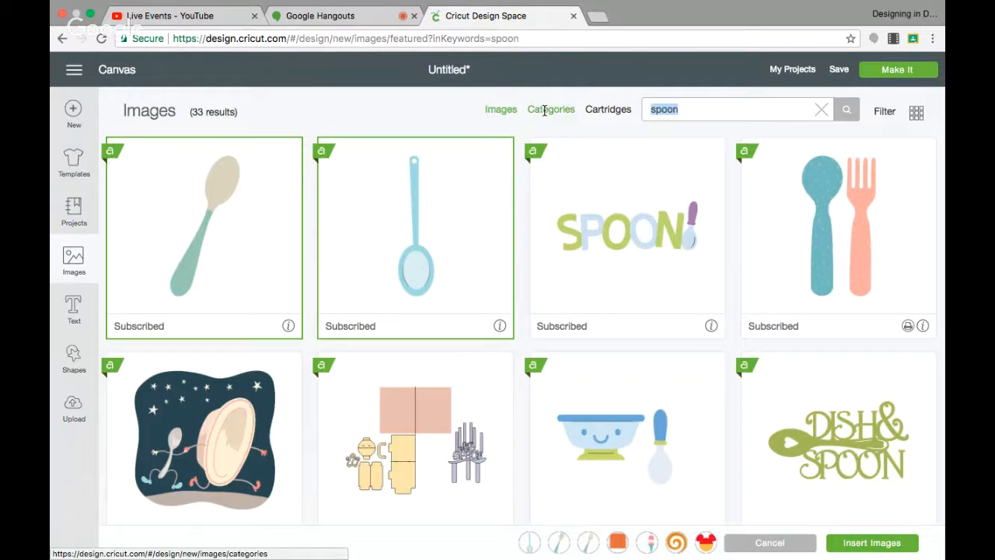
{"action": "type", "text": "spatula"}
{"action": "key", "text": "Return"}
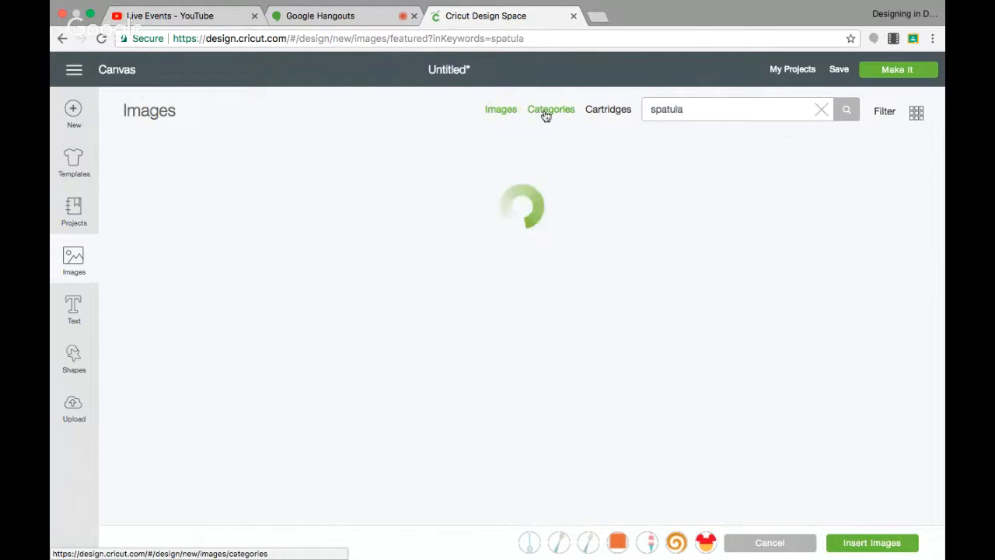
{"action": "left_click", "coordinate": [226, 222]}
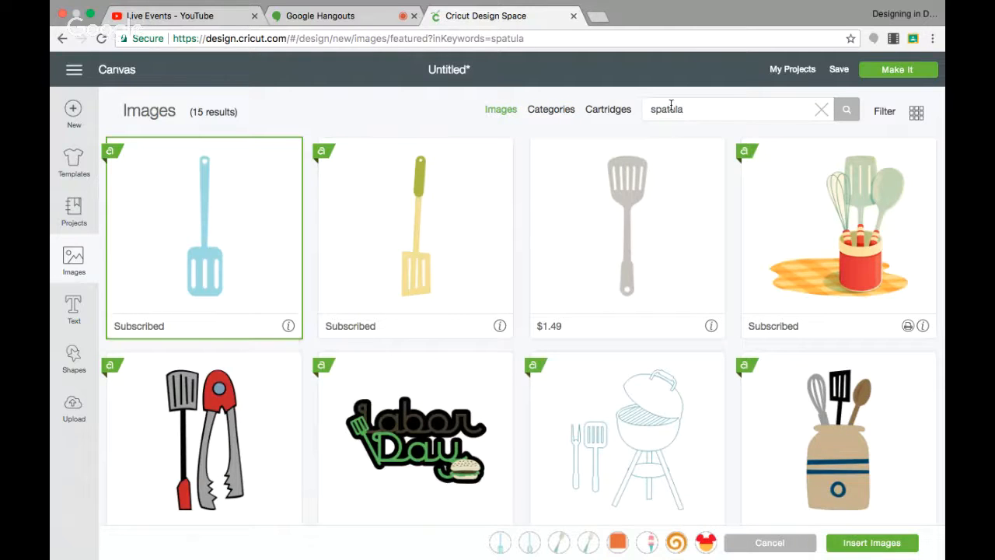
{"action": "left_click", "coordinate": [720, 114]}
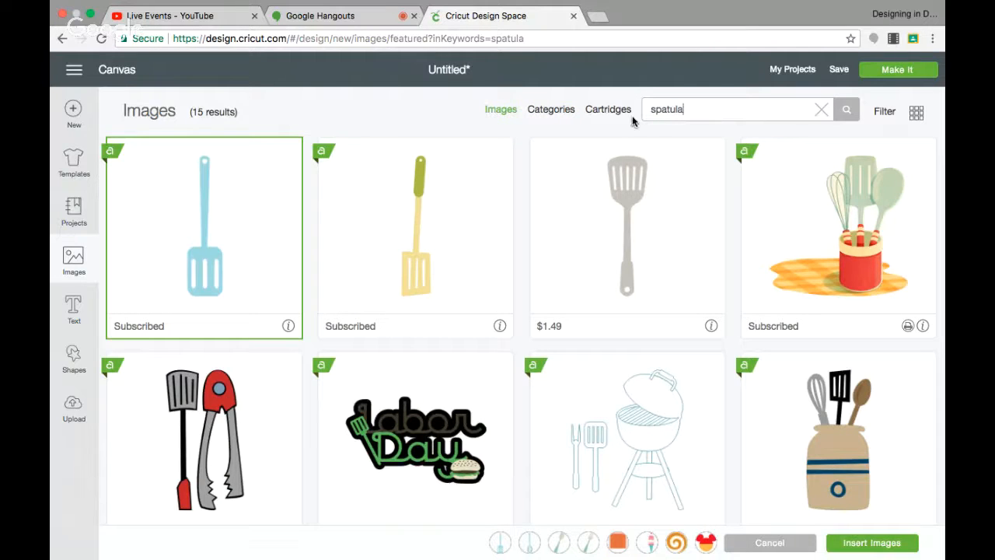
{"action": "key", "text": "super+a"}
{"action": "left_click", "coordinate": [271, 218]}
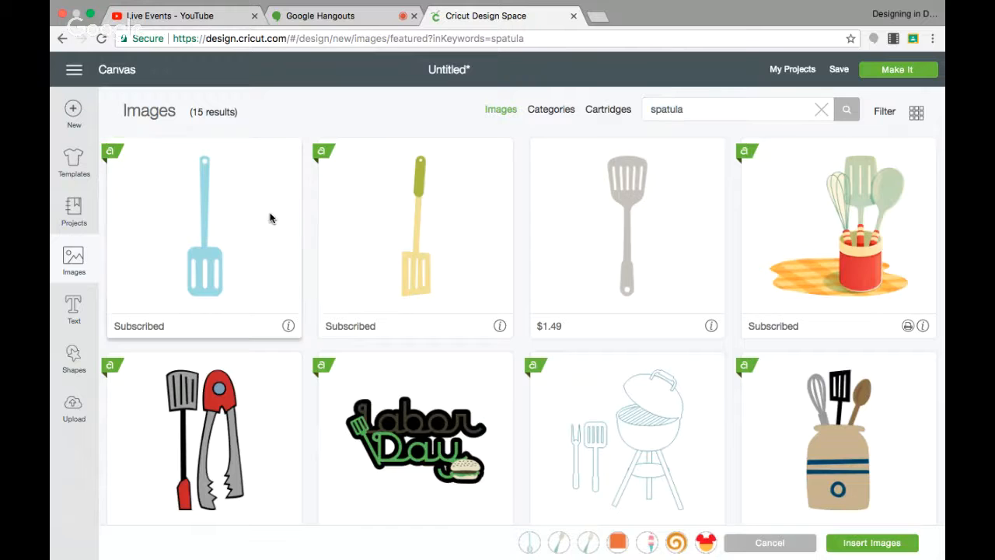
{"action": "scroll", "coordinate": [419, 216], "scroll_direction": "down", "scroll_amount": 2}
{"action": "scroll", "coordinate": [430, 326], "scroll_direction": "up", "scroll_amount": 2}
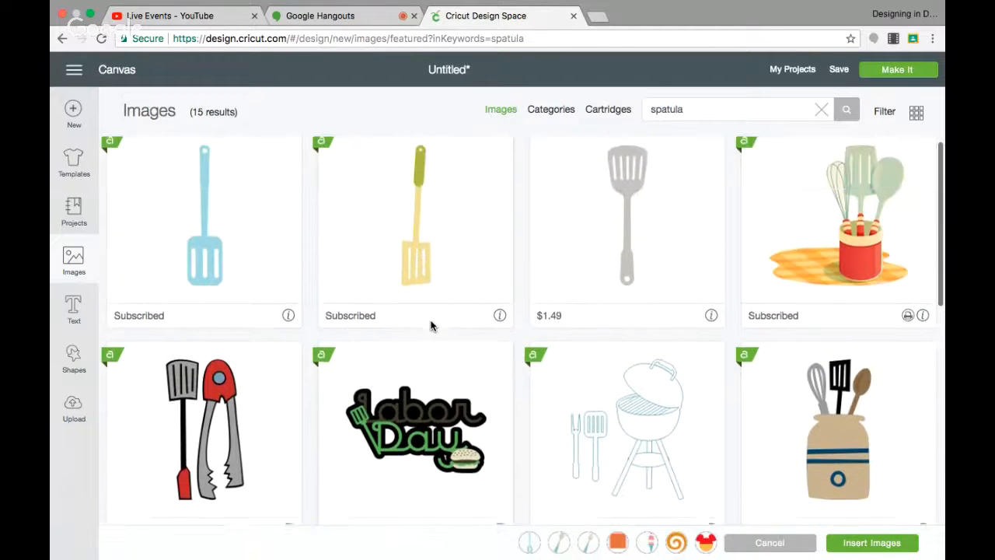
{"action": "scroll", "coordinate": [433, 326], "scroll_direction": "down", "scroll_amount": 3}
{"action": "scroll", "coordinate": [431, 325], "scroll_direction": "up", "scroll_amount": 3}
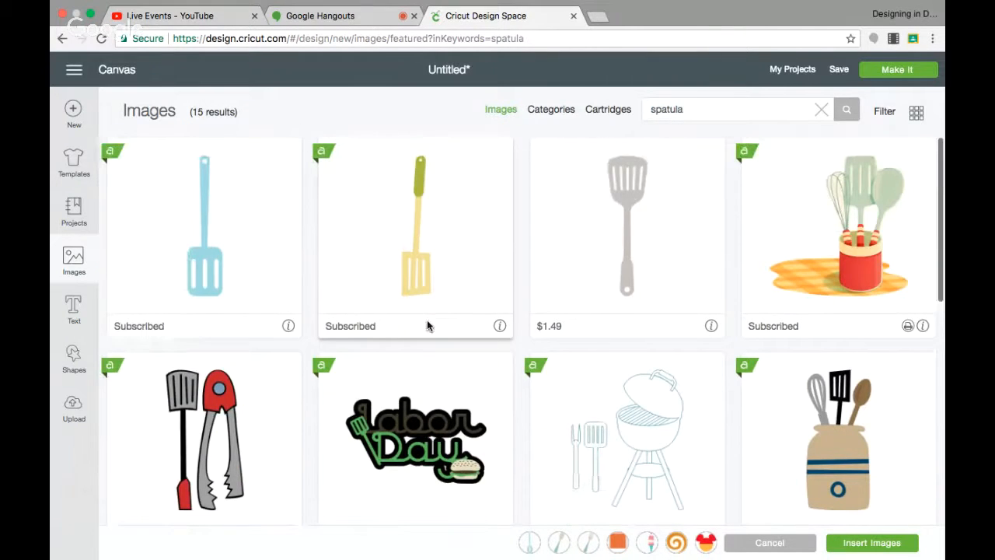
{"action": "left_click", "coordinate": [221, 267]}
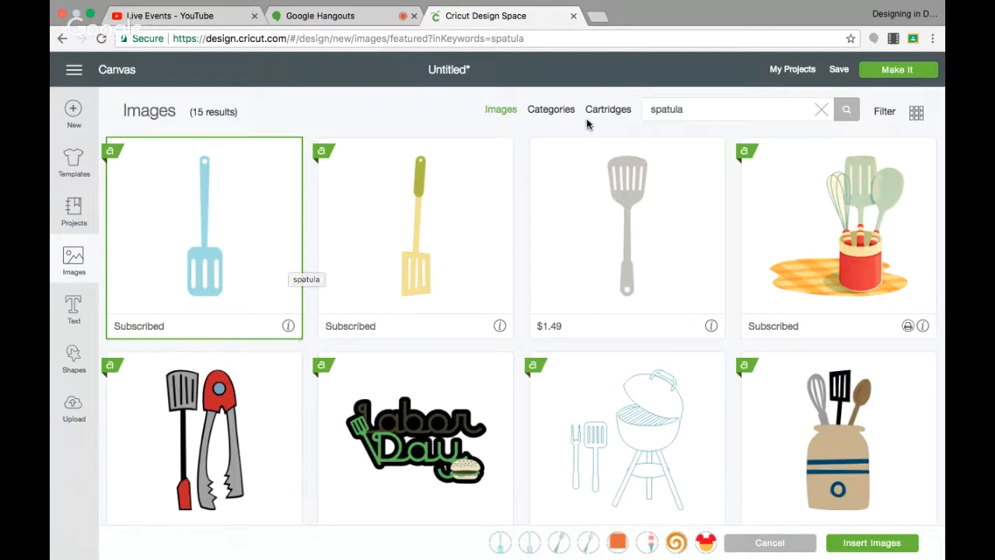
Search for whisk and select the beige whisk with the green handle.
{"action": "left_click_drag", "start_coordinate": [695, 109], "coordinate": [635, 111]}
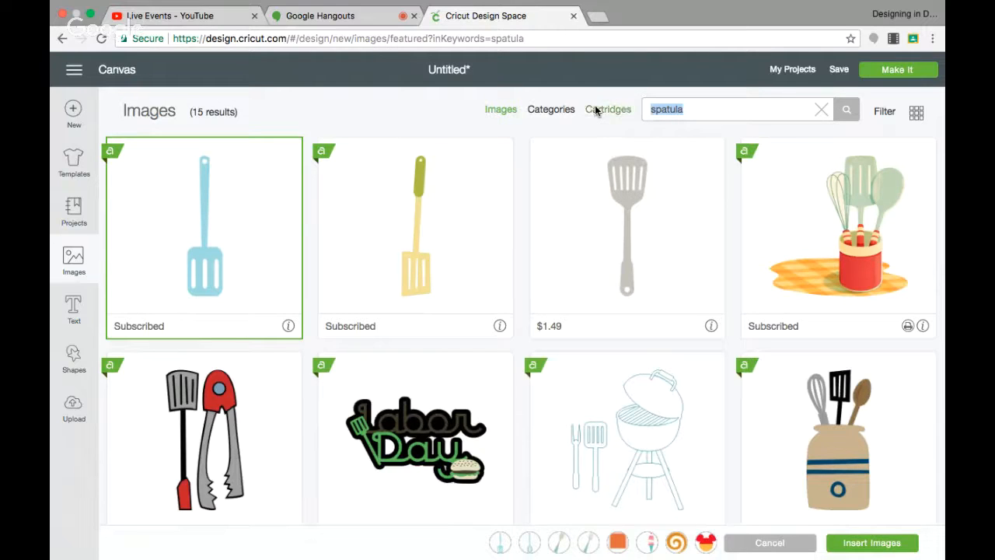
{"action": "type", "text": "whisk"}
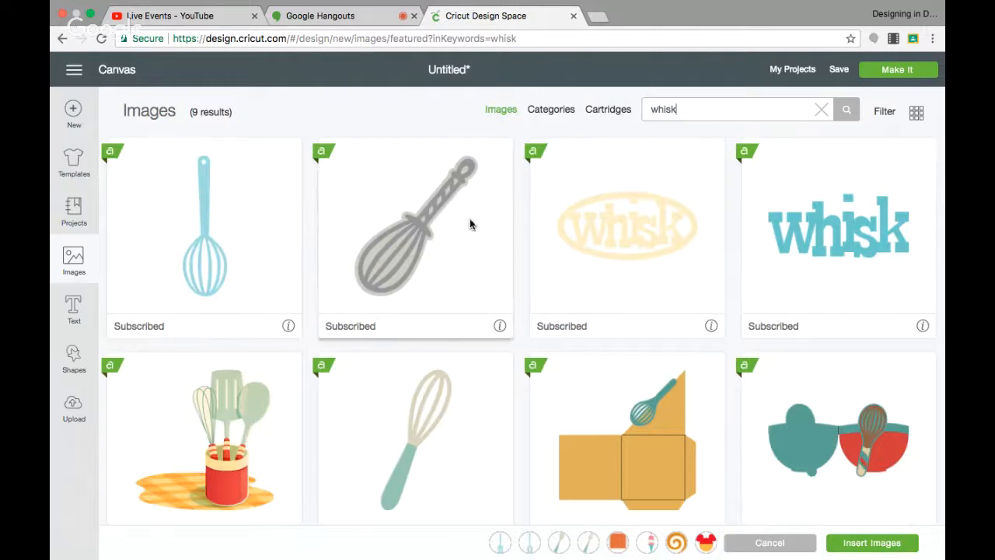
{"action": "left_click", "coordinate": [422, 424]}
Search for checkers, select the red and grey chess board, and insert all selected images.
{"action": "left_click_drag", "start_coordinate": [684, 114], "coordinate": [644, 111]}
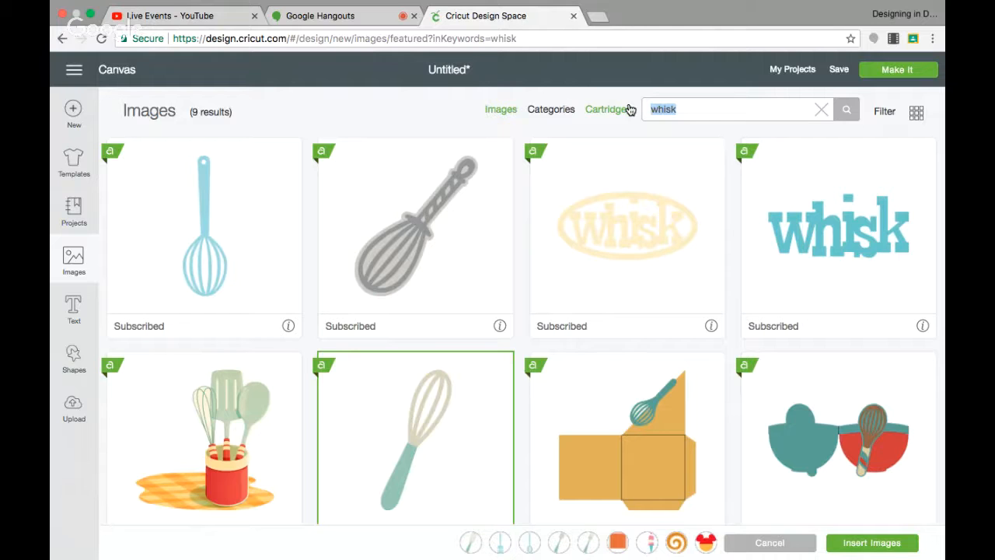
{"action": "type", "text": "checkers"}
{"action": "key", "text": "Return"}
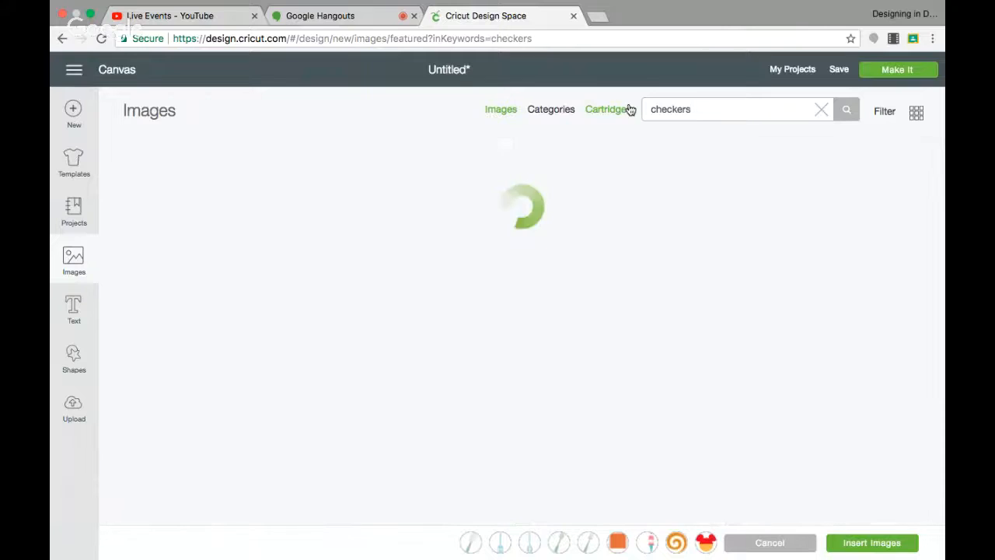
{"action": "left_click", "coordinate": [182, 262]}
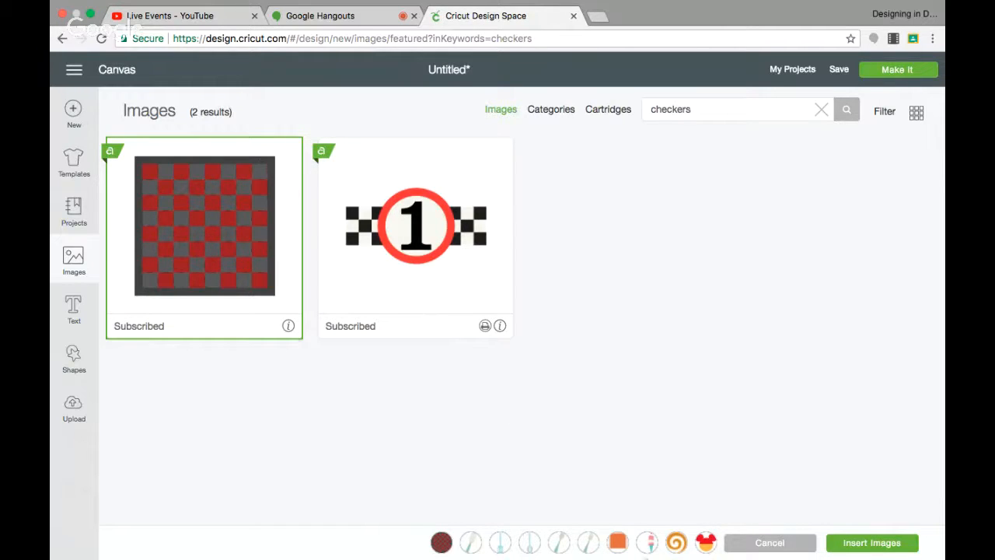
{"action": "mouse_move", "coordinate": [606, 559]}
{"action": "left_click", "coordinate": [846, 538]}
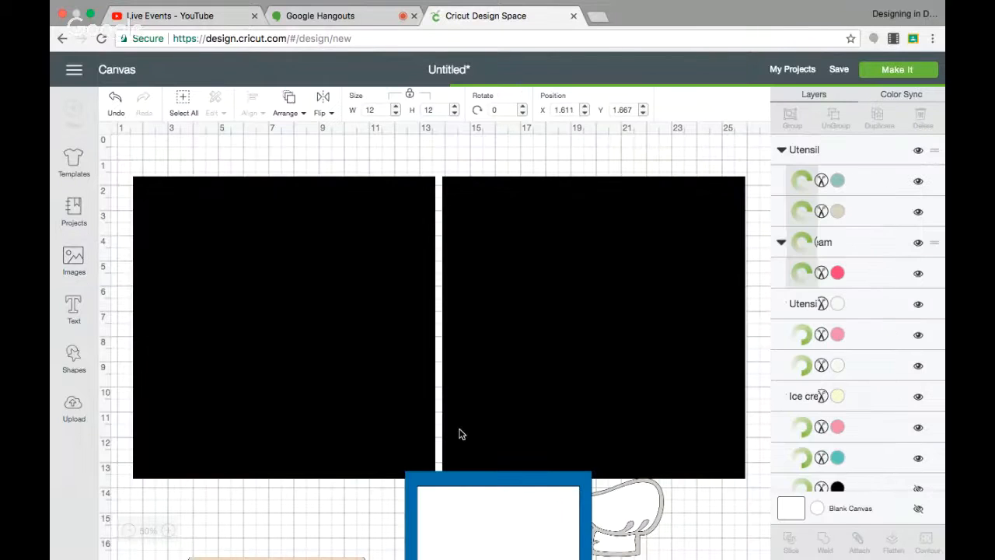
Move each inserted image off the black squares into the area below the two pages.
{"action": "left_click_drag", "start_coordinate": [198, 230], "coordinate": [261, 545]}
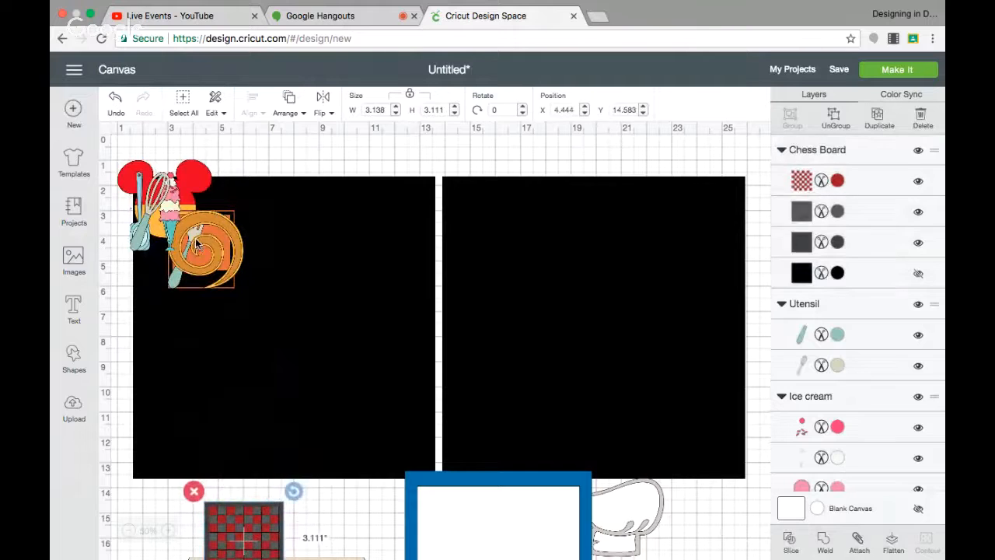
{"action": "left_click_drag", "start_coordinate": [199, 245], "coordinate": [322, 521]}
{"action": "left_click_drag", "start_coordinate": [161, 192], "coordinate": [303, 513]}
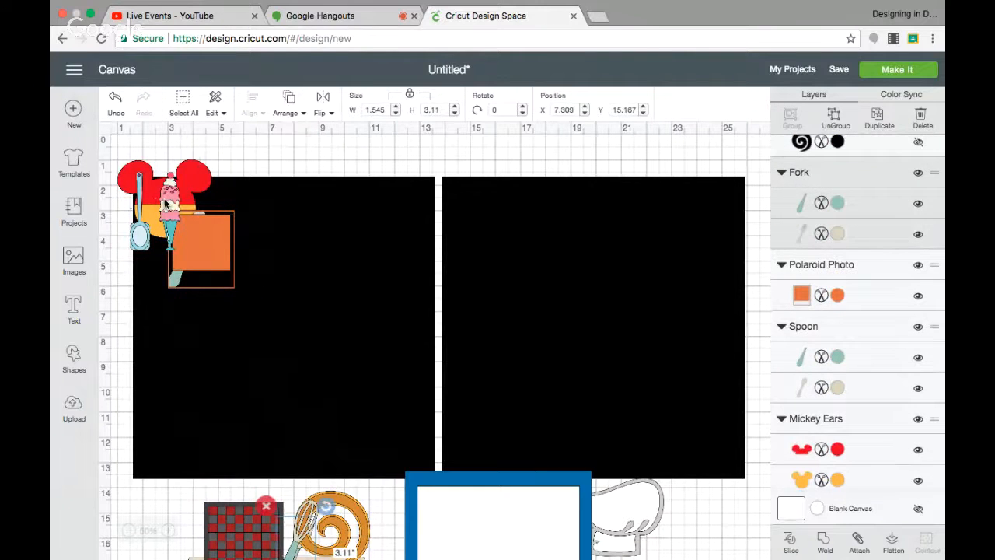
{"action": "left_click_drag", "start_coordinate": [168, 204], "coordinate": [260, 510]}
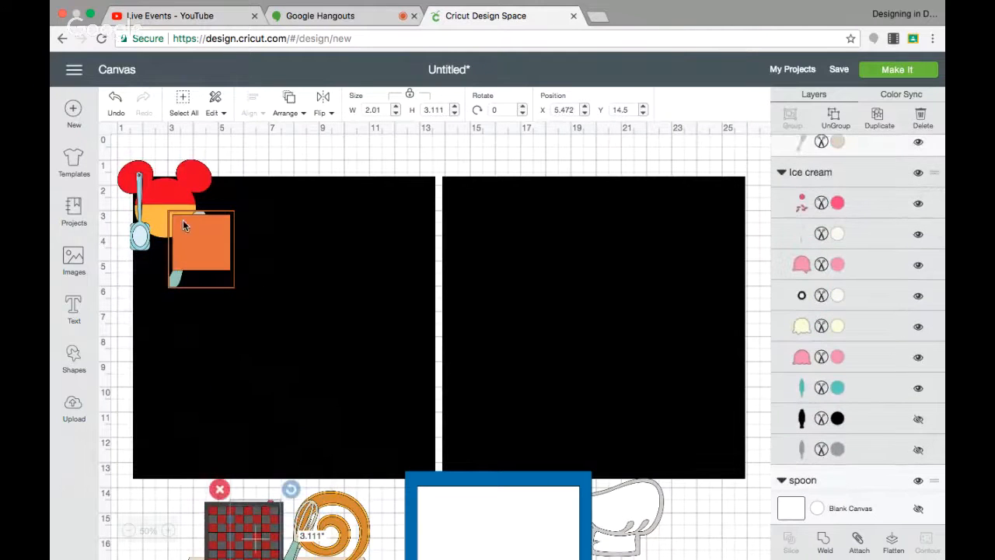
{"action": "left_click_drag", "start_coordinate": [183, 219], "coordinate": [372, 554]}
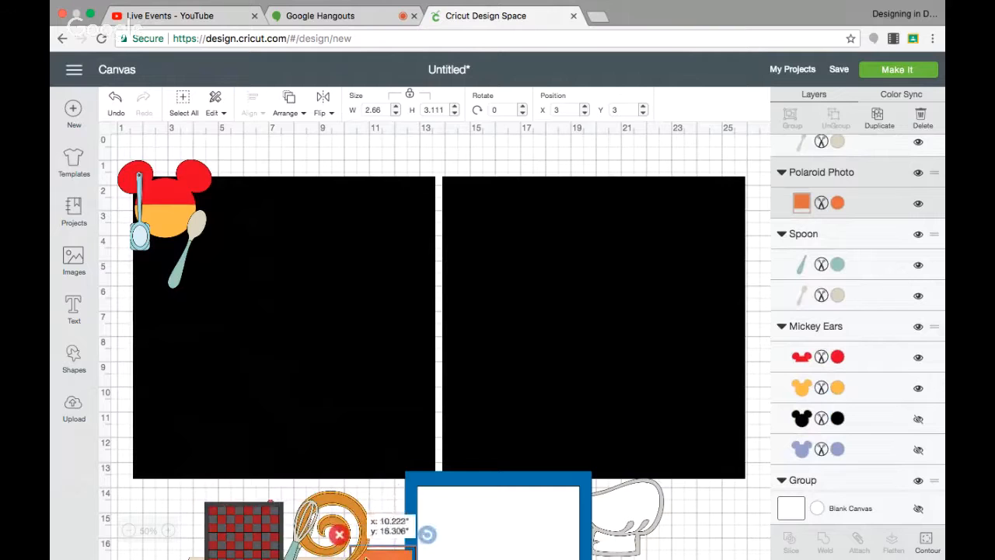
{"action": "left_click_drag", "start_coordinate": [157, 193], "coordinate": [355, 504]}
{"action": "left_click_drag", "start_coordinate": [181, 261], "coordinate": [262, 550]}
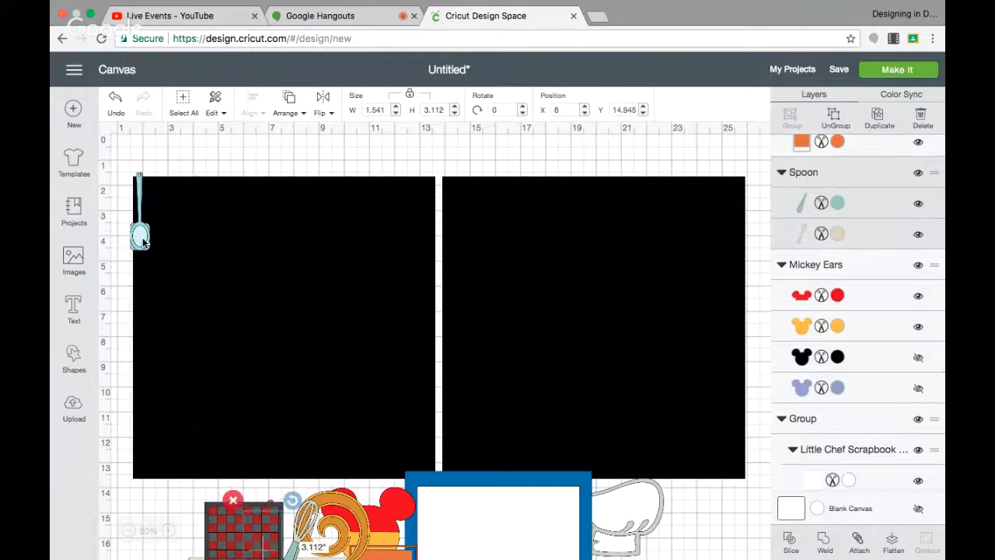
{"action": "left_click_drag", "start_coordinate": [143, 242], "coordinate": [198, 478]}
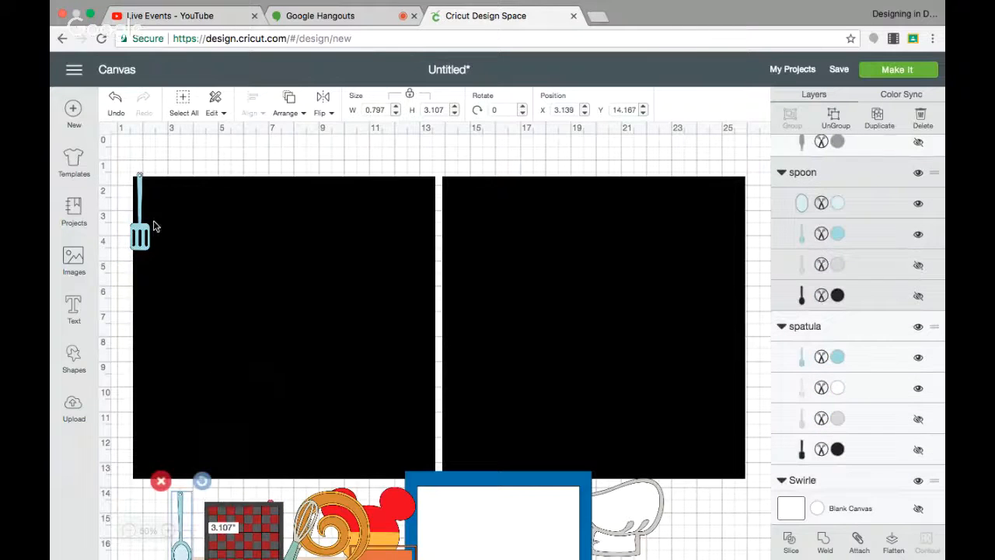
{"action": "left_click_drag", "start_coordinate": [143, 220], "coordinate": [202, 544]}
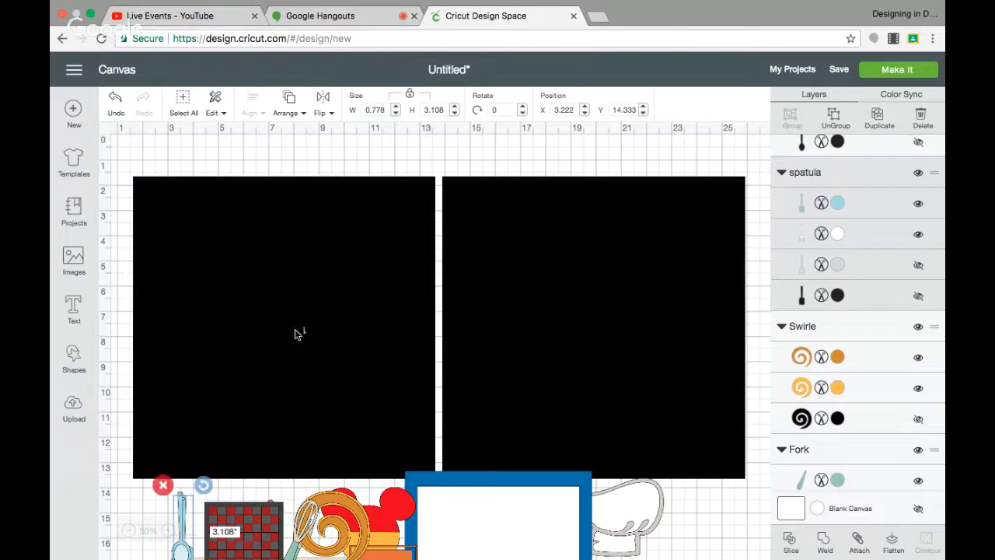
{"action": "scroll", "coordinate": [360, 471], "scroll_direction": "down", "scroll_amount": 5}
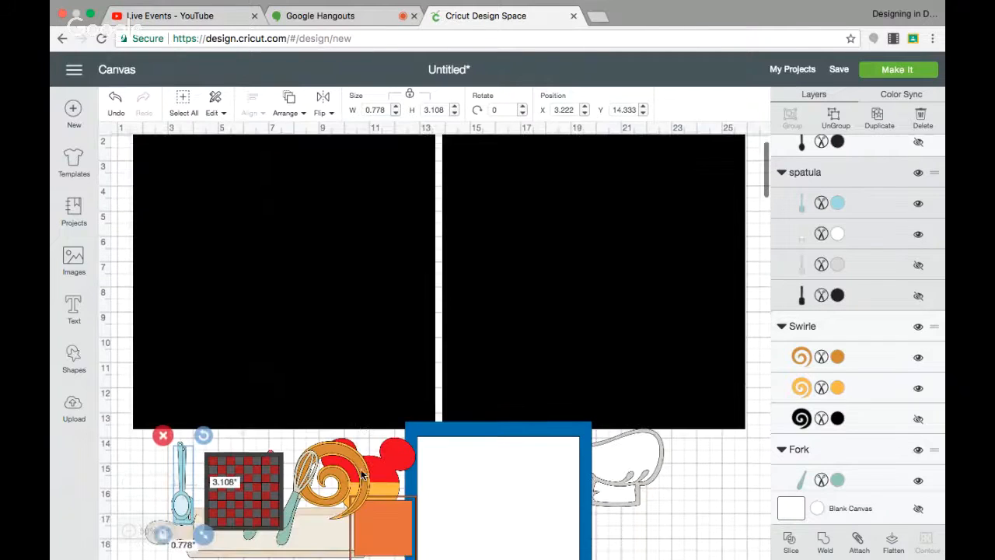
Move the Mickey ears image below the pages and ungroup it with its hidden black and purple layers revealed.
{"action": "left_click_drag", "start_coordinate": [401, 289], "coordinate": [347, 463]}
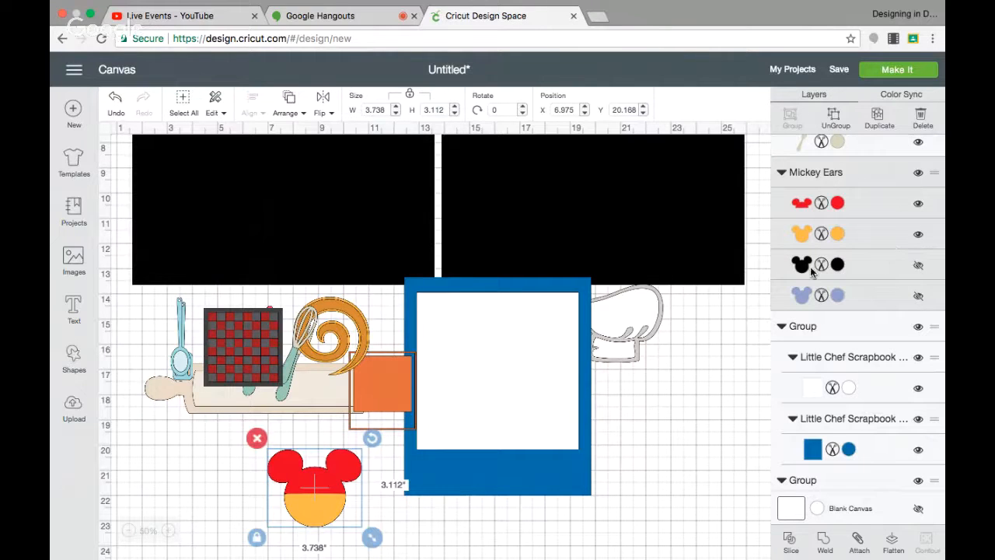
{"action": "left_click", "coordinate": [918, 265]}
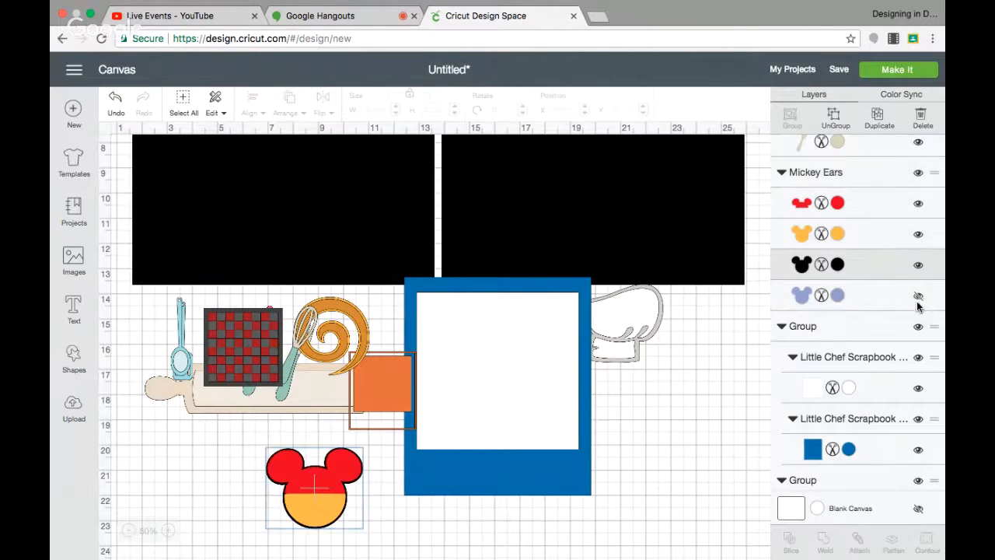
{"action": "left_click", "coordinate": [919, 299]}
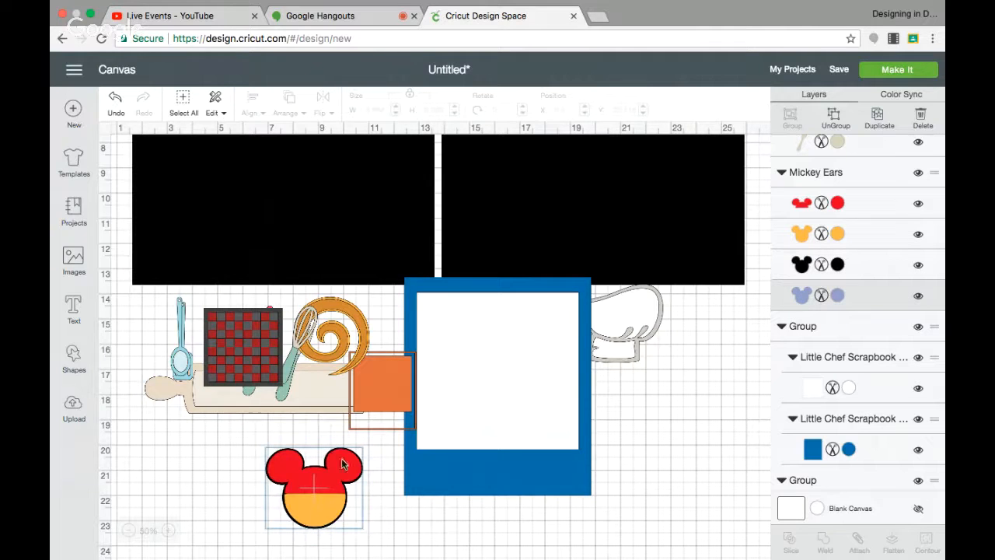
{"action": "left_click_drag", "start_coordinate": [325, 471], "coordinate": [327, 470]}
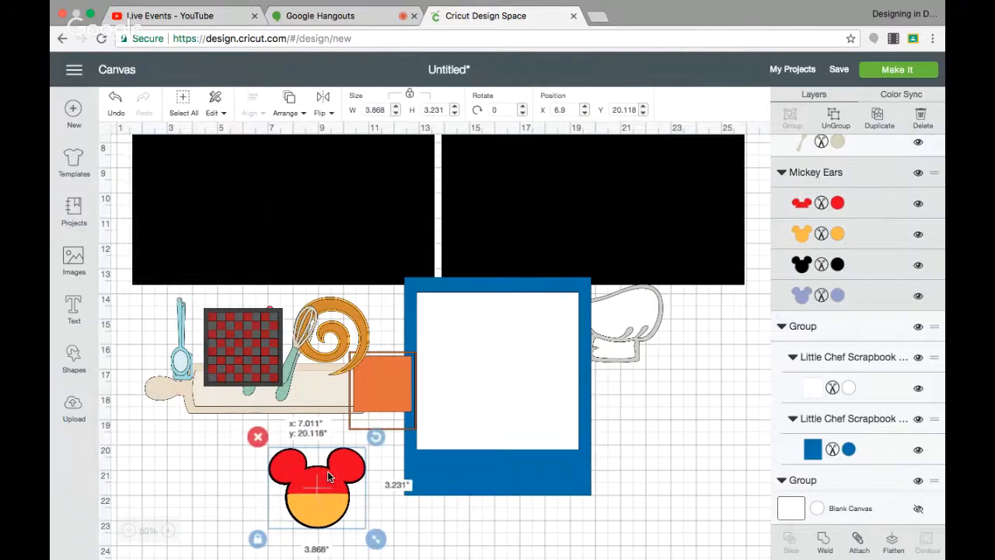
{"action": "left_click", "coordinate": [837, 125]}
{"action": "left_click", "coordinate": [243, 483]}
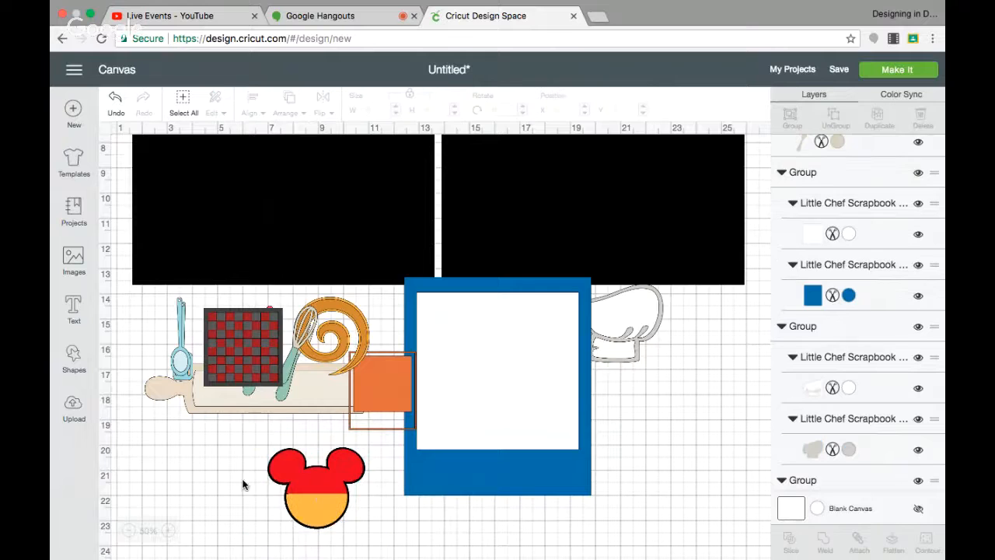
Delete the red and orange Mickey ear layers.
{"action": "left_click_drag", "start_coordinate": [302, 484], "coordinate": [577, 501]}
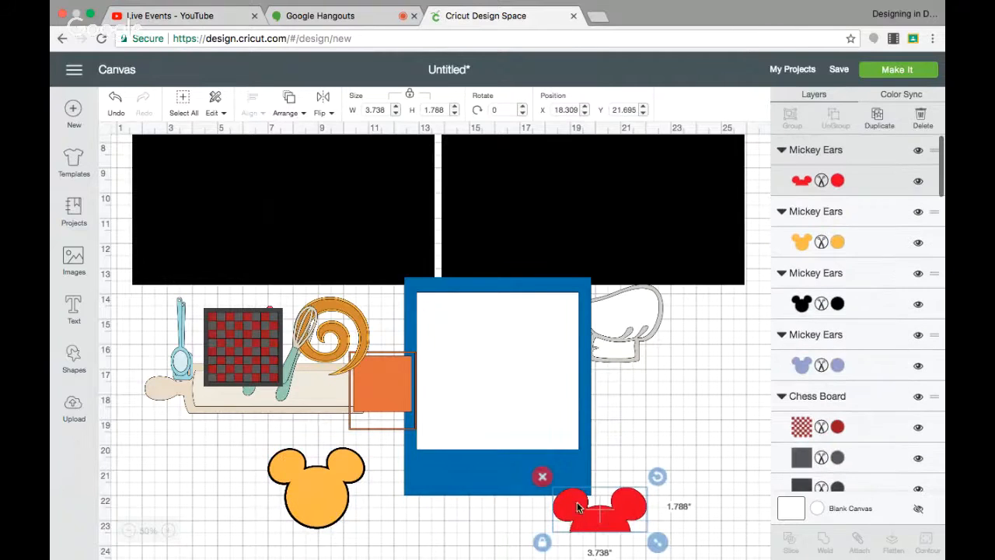
{"action": "left_click", "coordinate": [540, 476]}
{"action": "left_click", "coordinate": [278, 490]}
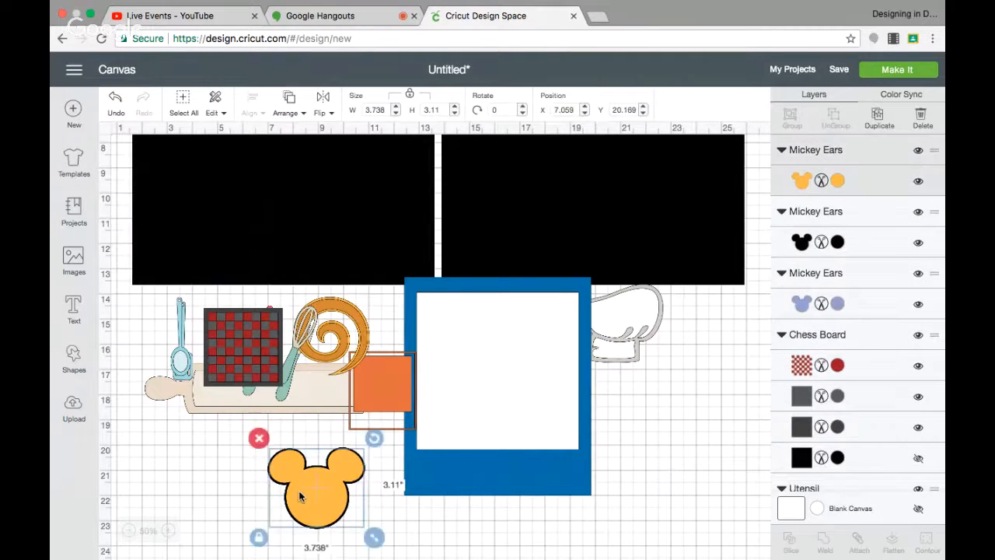
{"action": "left_click_drag", "start_coordinate": [278, 490], "coordinate": [491, 504]}
{"action": "left_click", "coordinate": [450, 452]}
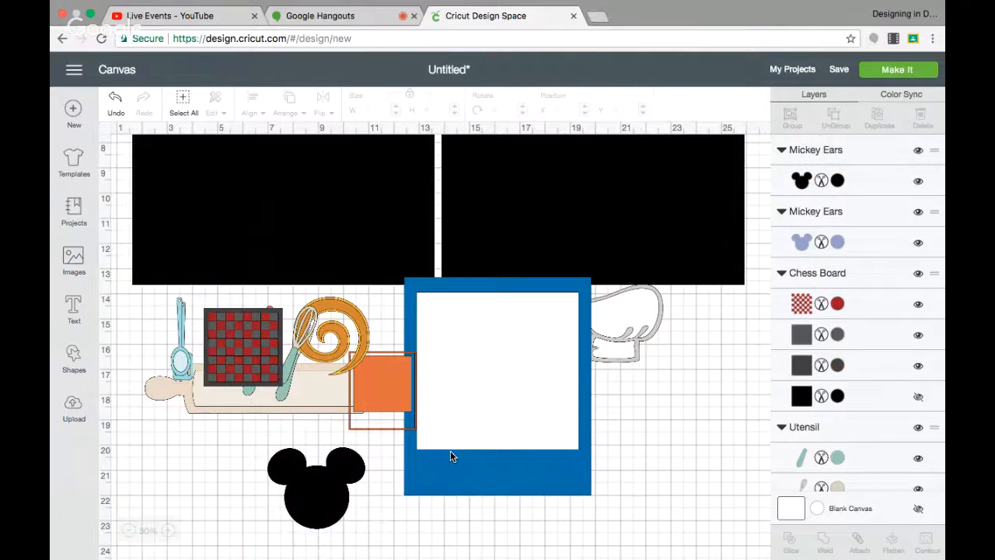
Place the black Mickey silhouette beside the photo frame and delete the purple Mickey ears layer.
{"action": "left_click_drag", "start_coordinate": [329, 493], "coordinate": [644, 425]}
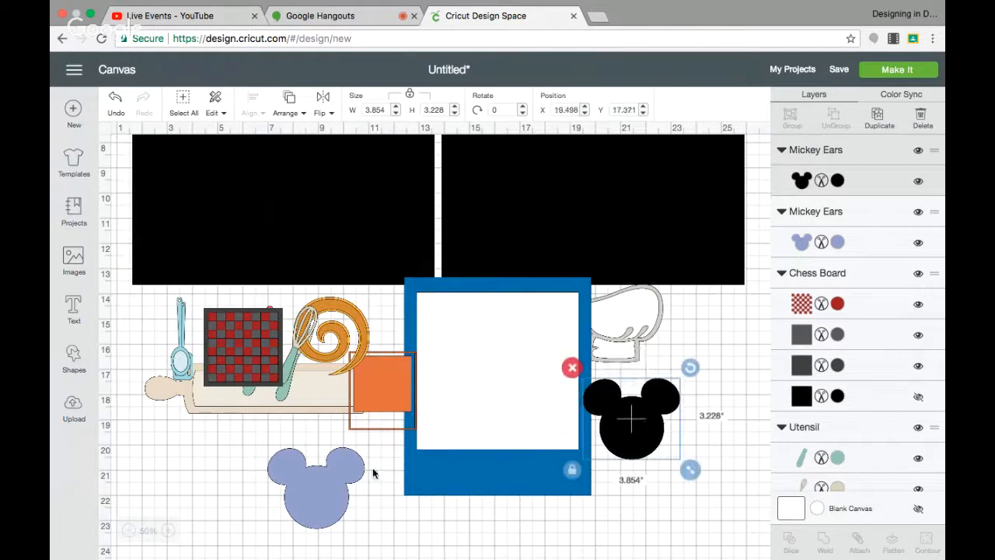
{"action": "left_click", "coordinate": [326, 497]}
{"action": "left_click", "coordinate": [257, 435]}
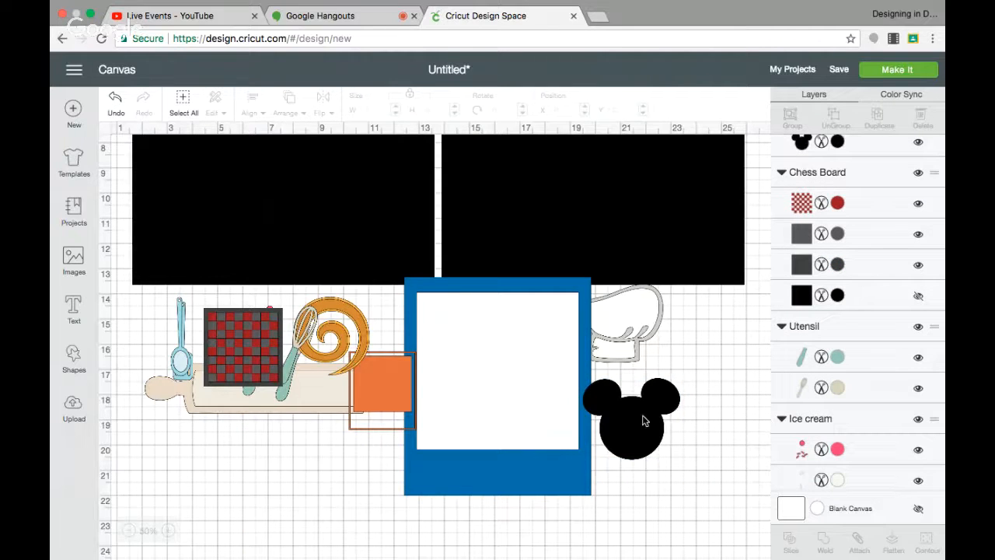
{"action": "left_click_drag", "start_coordinate": [644, 421], "coordinate": [651, 405]}
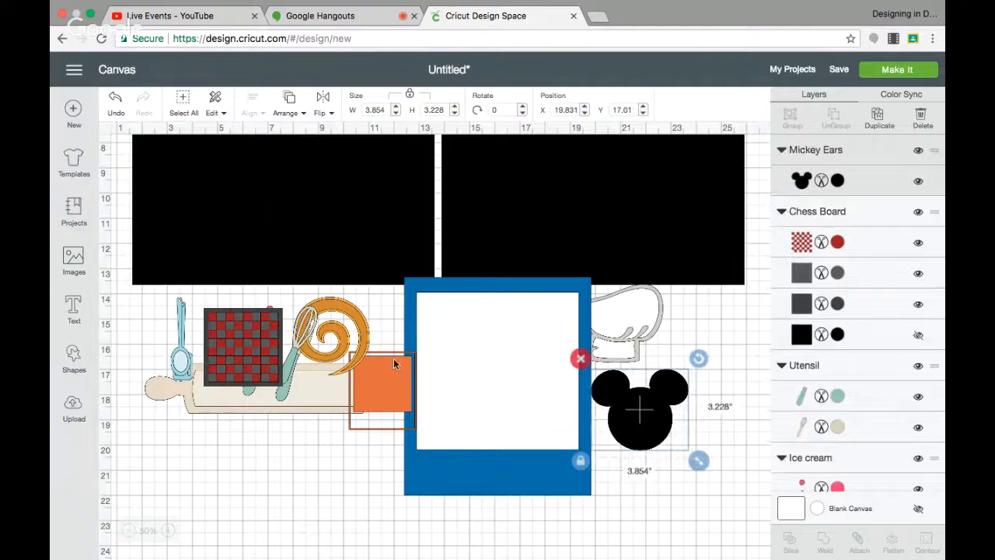
Move the swirl below the pages, reveal its hidden black layer and ungroup it.
{"action": "left_click_drag", "start_coordinate": [360, 334], "coordinate": [352, 476]}
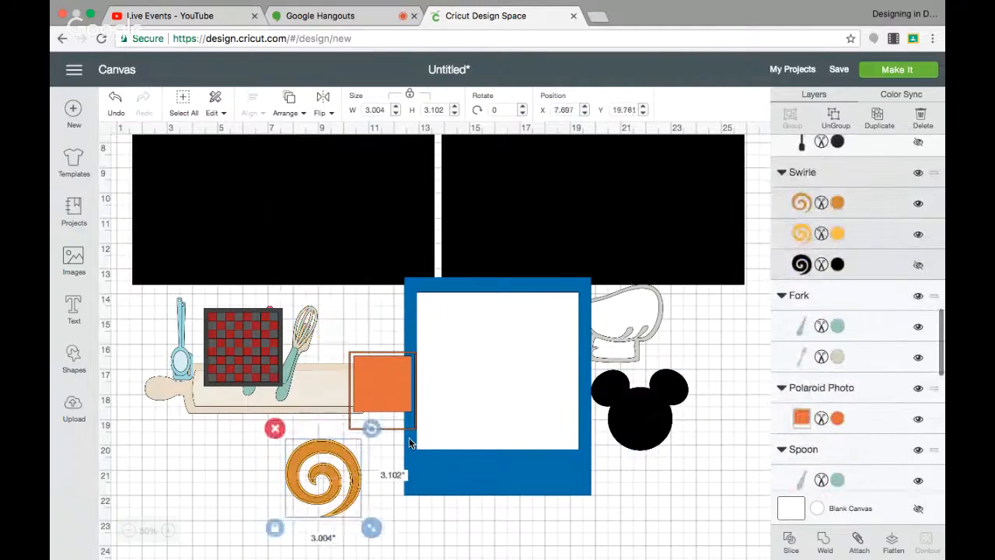
{"action": "left_click", "coordinate": [919, 266]}
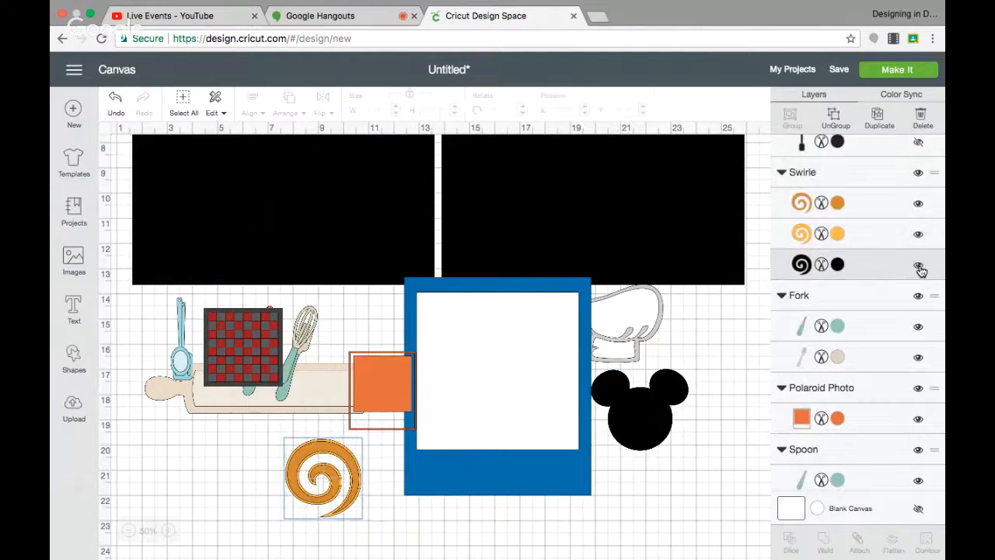
{"action": "left_click", "coordinate": [836, 118]}
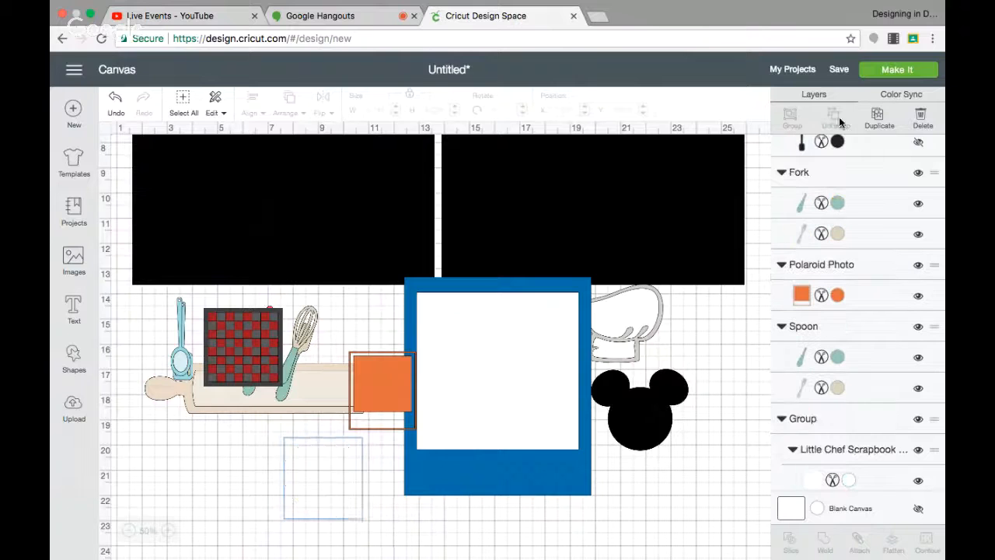
Delete the orange and black swirl layers, placing the yellow swirl below the Mickey silhouette.
{"action": "left_click", "coordinate": [352, 466]}
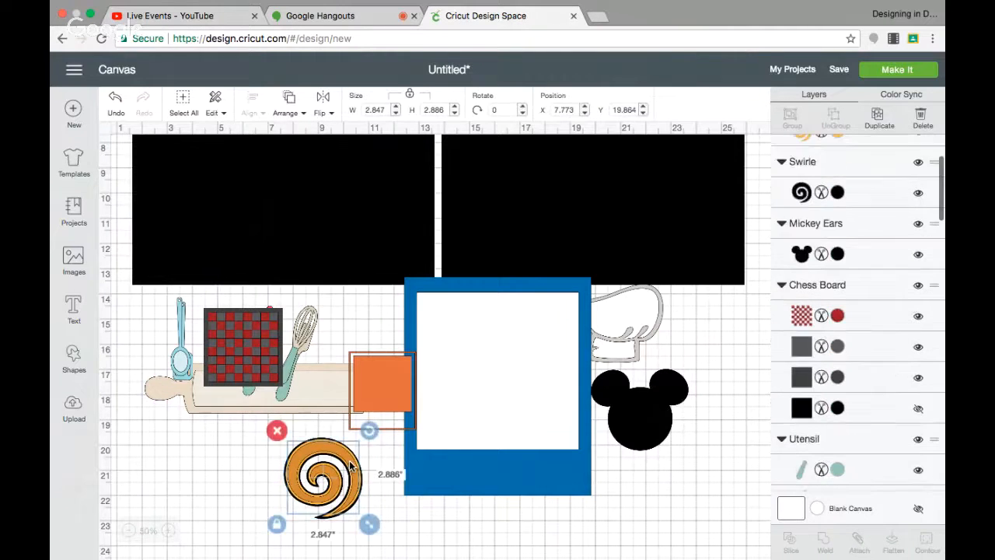
{"action": "left_click_drag", "start_coordinate": [351, 467], "coordinate": [650, 500]}
{"action": "left_click", "coordinate": [572, 463]}
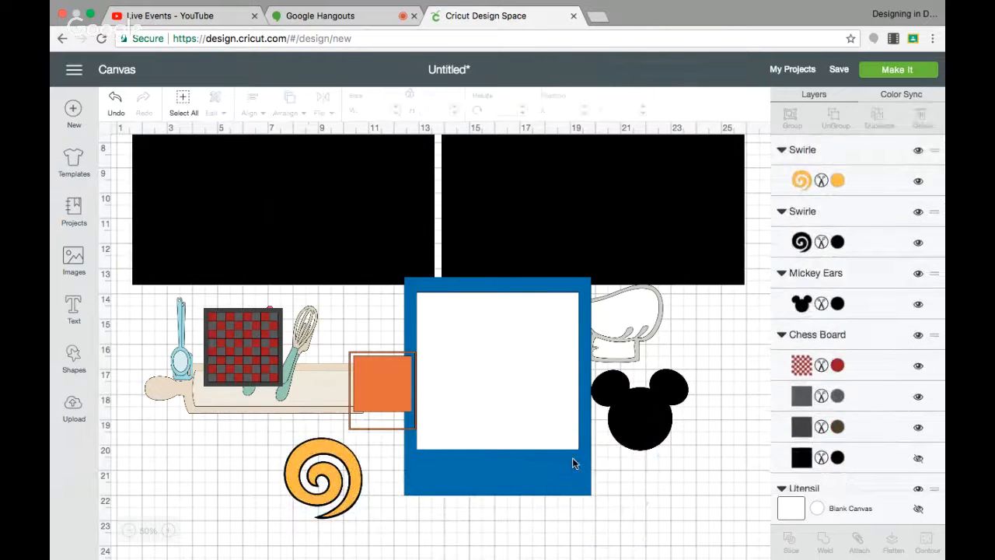
{"action": "left_click", "coordinate": [342, 451]}
{"action": "left_click_drag", "start_coordinate": [342, 451], "coordinate": [663, 470]}
{"action": "left_click", "coordinate": [333, 458]}
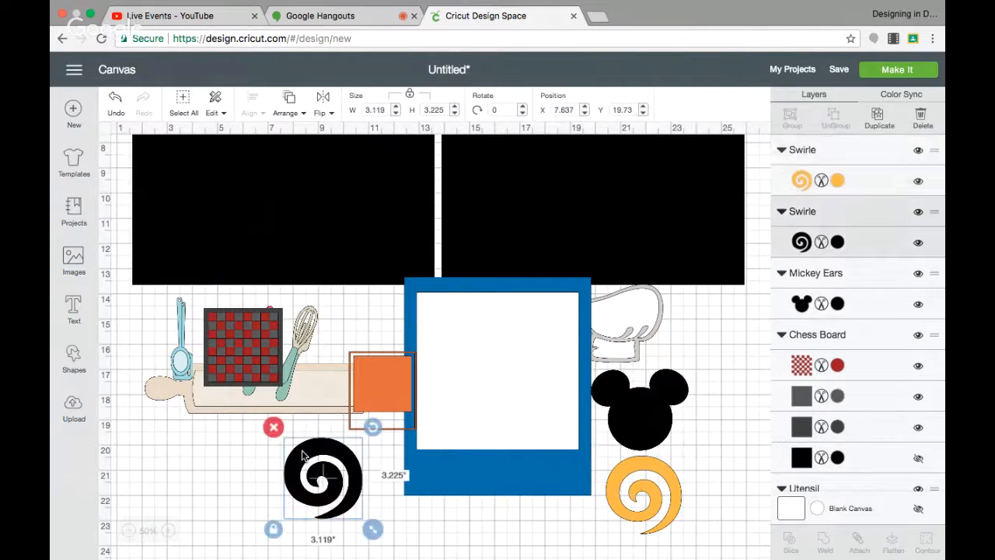
{"action": "left_click", "coordinate": [271, 424]}
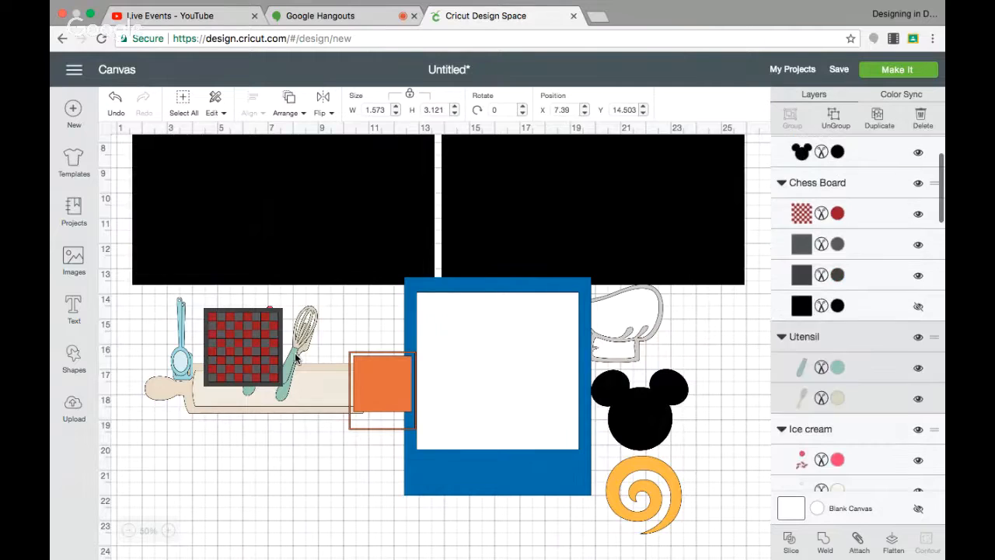
Move the whisk below the rolling pin and recolor its handle Black and its wires Gray.
{"action": "left_click_drag", "start_coordinate": [295, 353], "coordinate": [325, 467]}
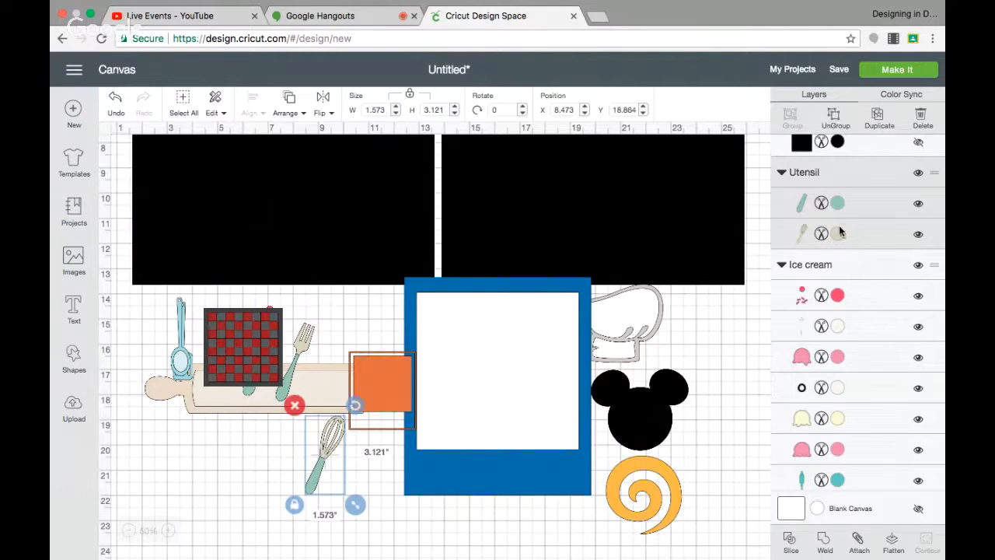
{"action": "left_click", "coordinate": [837, 203]}
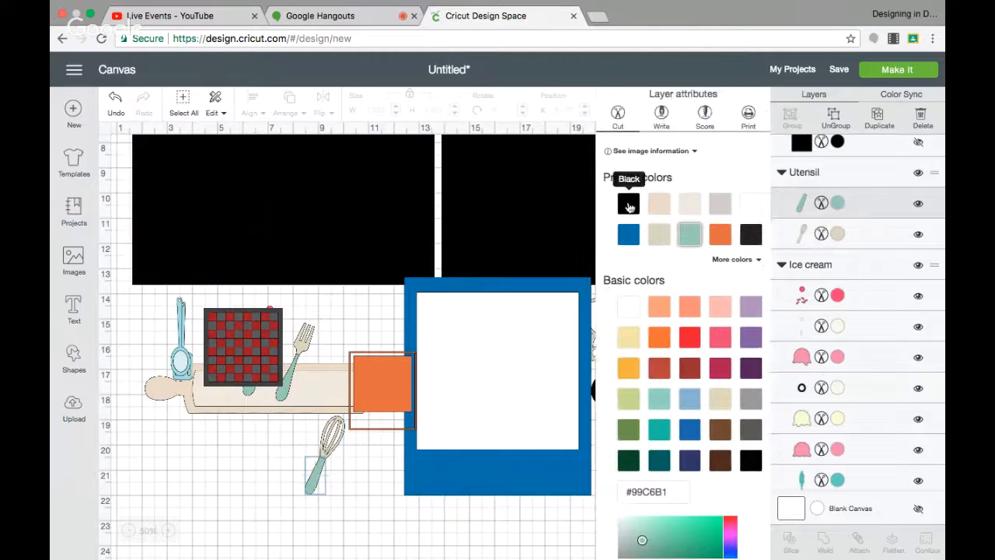
{"action": "left_click", "coordinate": [633, 208]}
{"action": "left_click", "coordinate": [829, 234]}
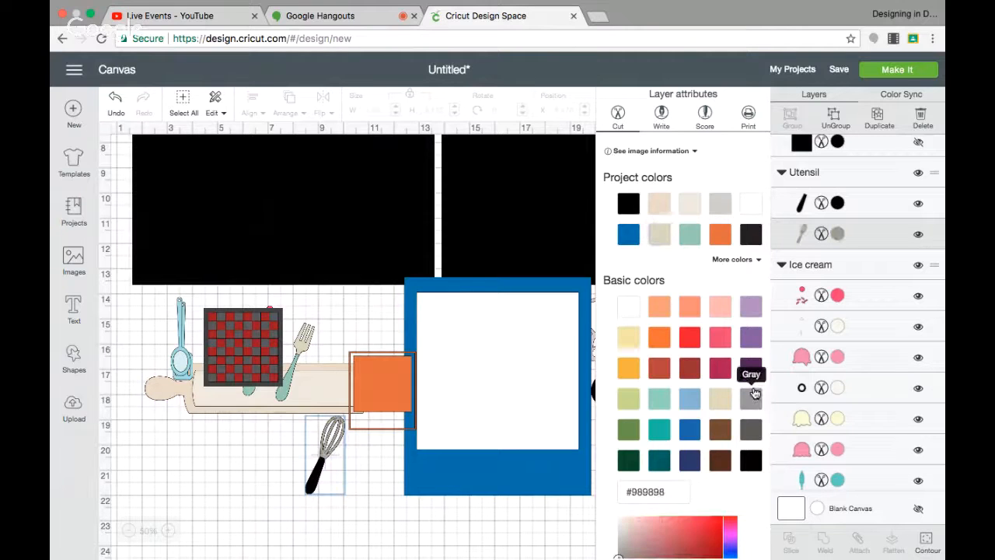
{"action": "left_click", "coordinate": [751, 395]}
Place the whisk beside the chef hat above the Mickey silhouette.
{"action": "left_click", "coordinate": [344, 439]}
{"action": "left_click_drag", "start_coordinate": [343, 439], "coordinate": [693, 330]}
{"action": "left_click", "coordinate": [620, 316]}
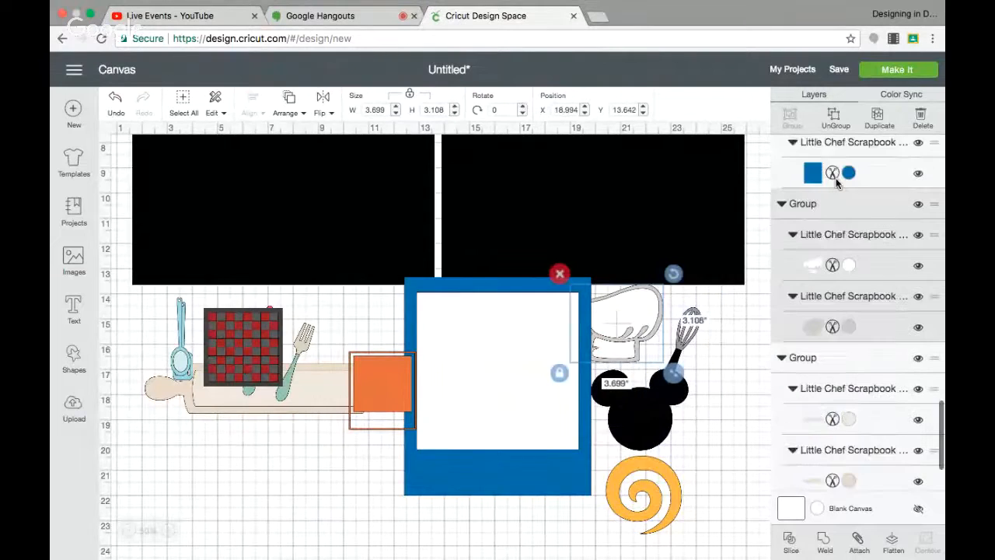
Recolor the chef hat's grey layer Black and shift the hat slightly right onto the Mickey silhouette.
{"action": "left_click", "coordinate": [848, 294]}
{"action": "left_click", "coordinate": [848, 294]}
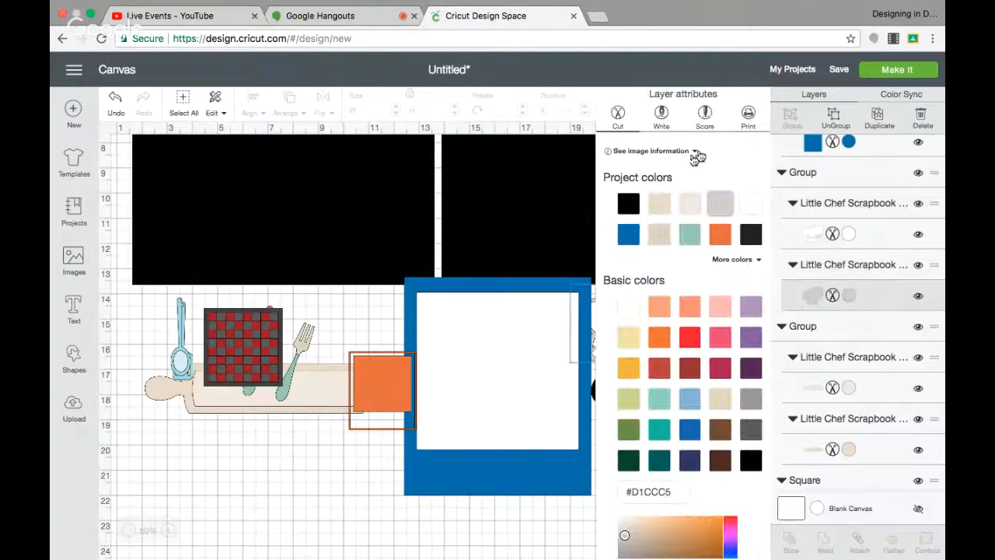
{"action": "left_click", "coordinate": [635, 207]}
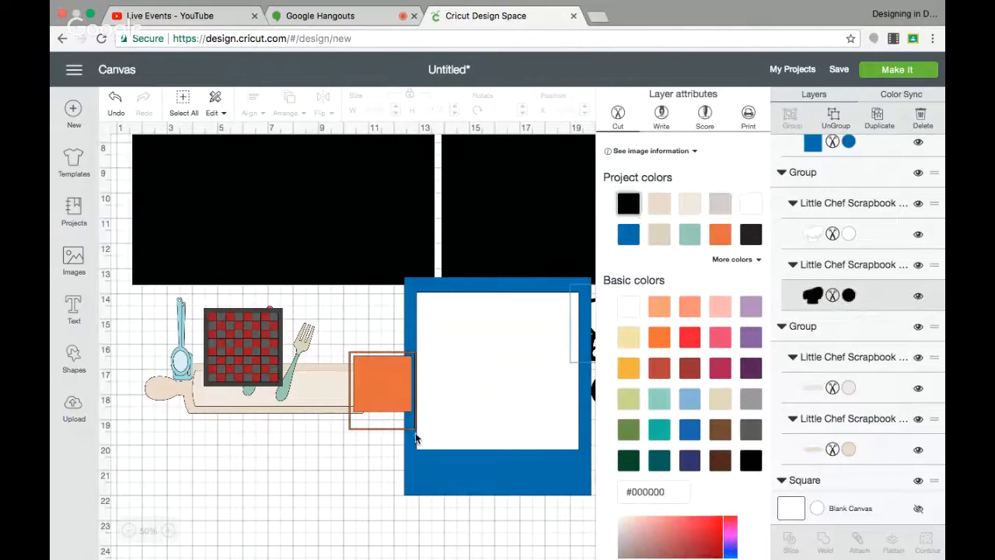
{"action": "left_click", "coordinate": [349, 467]}
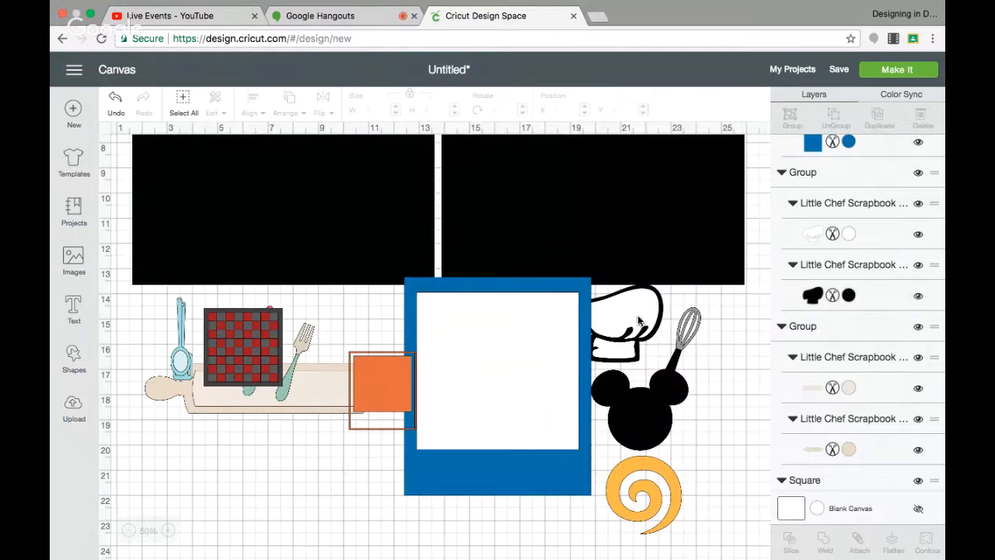
{"action": "left_click_drag", "start_coordinate": [638, 322], "coordinate": [662, 322]}
Move the orange polaroid photo piece to the lower left below the rolling pin.
{"action": "left_click", "coordinate": [523, 469]}
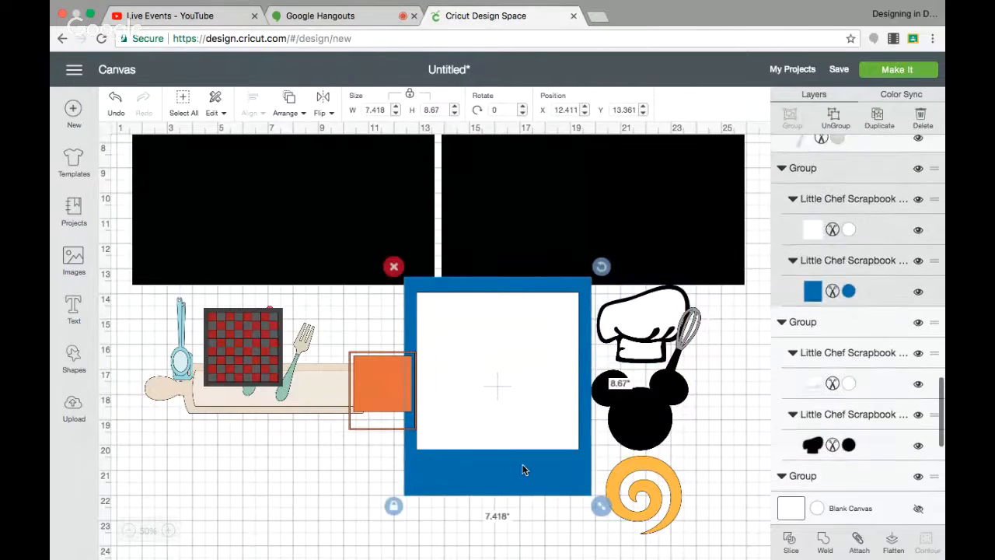
{"action": "left_click_drag", "start_coordinate": [369, 401], "coordinate": [158, 503]}
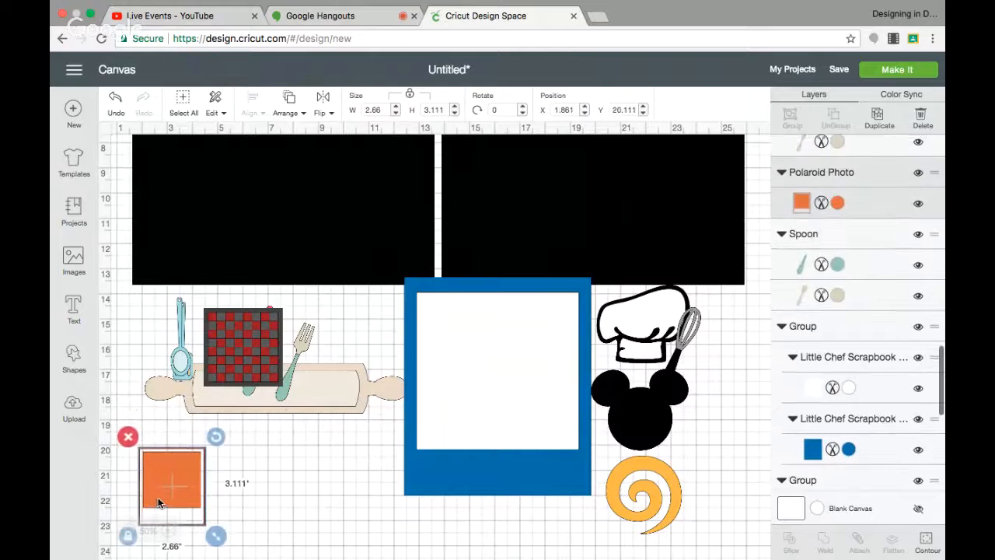
Move the fork below the rolling pin and recolor its handle Black and its tines Gray.
{"action": "left_click_drag", "start_coordinate": [289, 378], "coordinate": [330, 484]}
{"action": "left_click", "coordinate": [835, 202]}
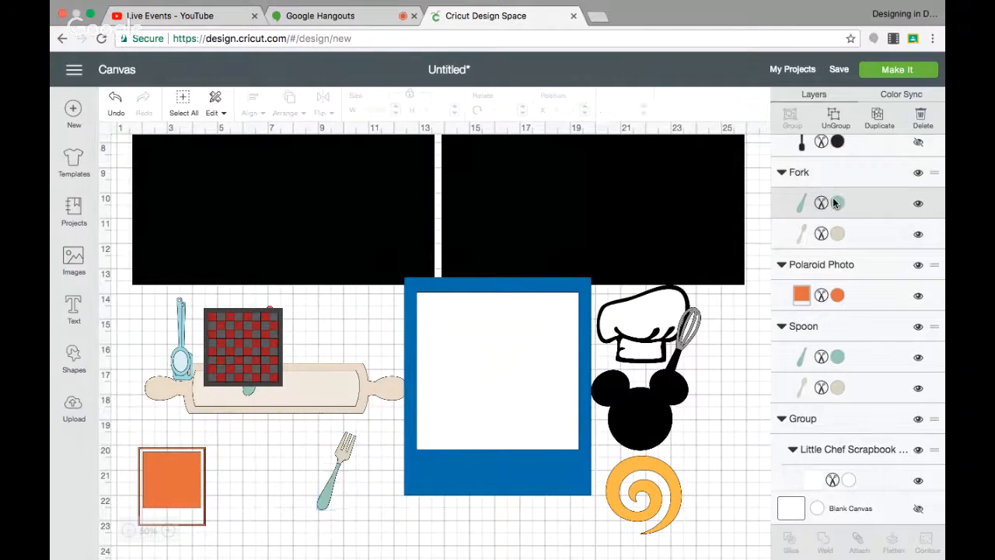
{"action": "left_click", "coordinate": [628, 203]}
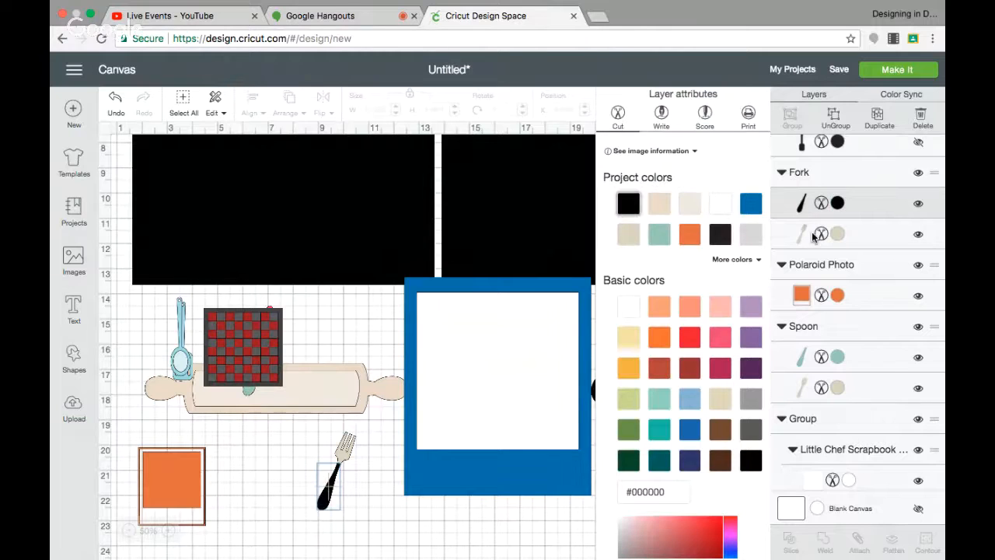
{"action": "left_click", "coordinate": [837, 235]}
{"action": "left_click", "coordinate": [751, 398]}
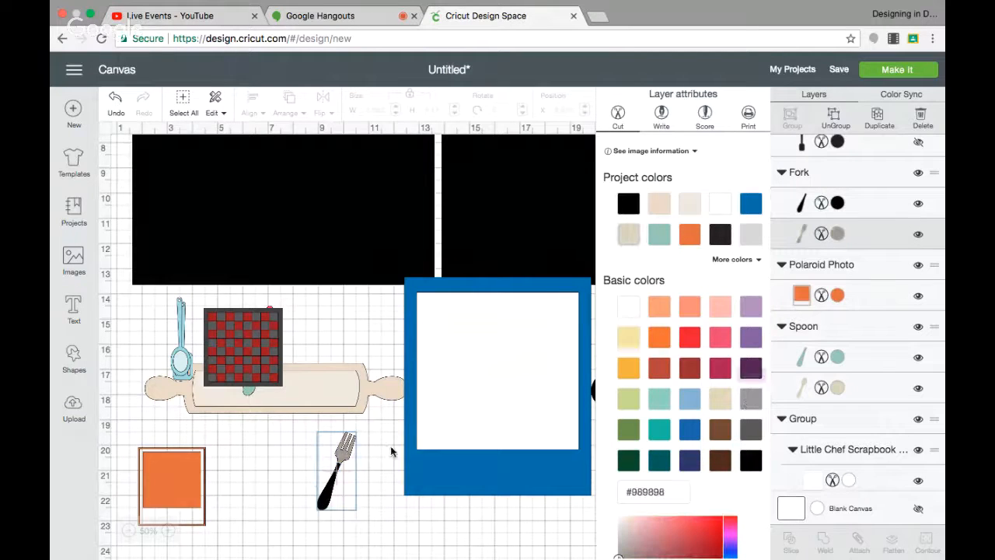
Move the slotted spoon next to the fork and recolor its bowl layer Gray.
{"action": "left_click", "coordinate": [188, 363]}
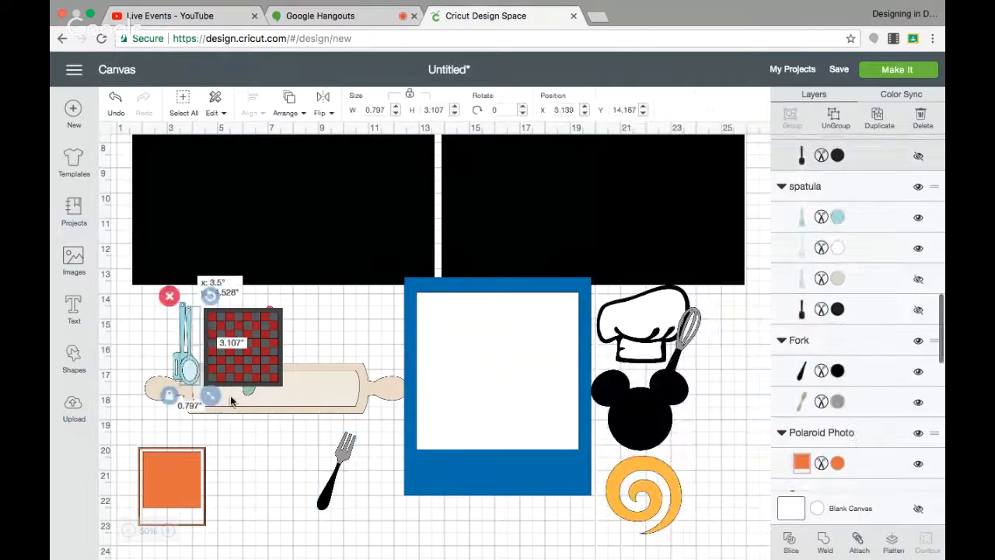
{"action": "left_click_drag", "start_coordinate": [188, 363], "coordinate": [381, 506]}
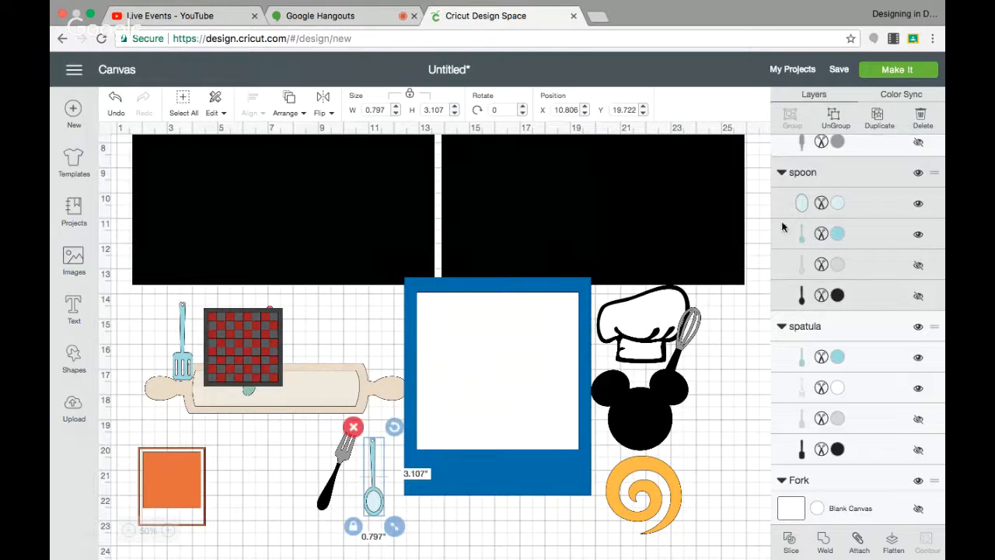
{"action": "left_click", "coordinate": [838, 208]}
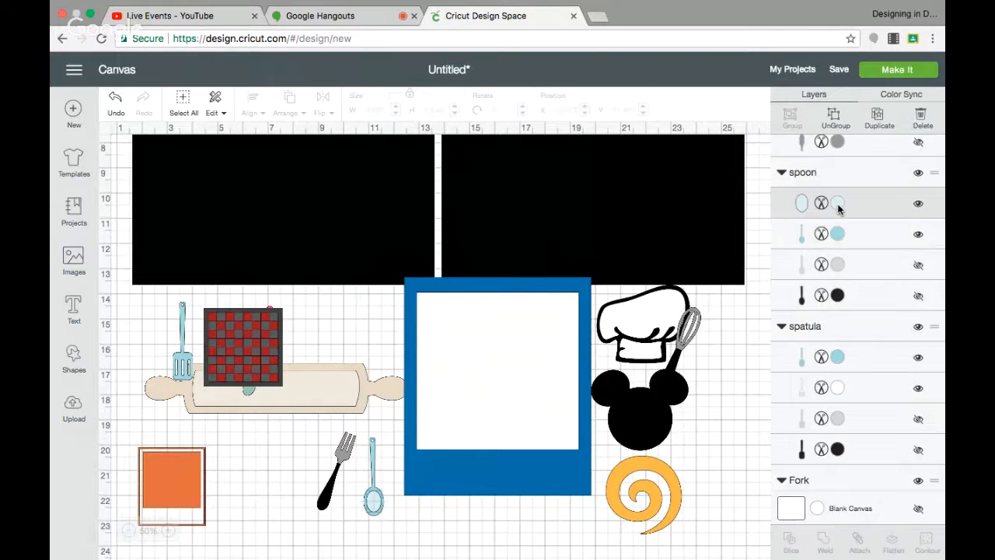
{"action": "left_click", "coordinate": [838, 205]}
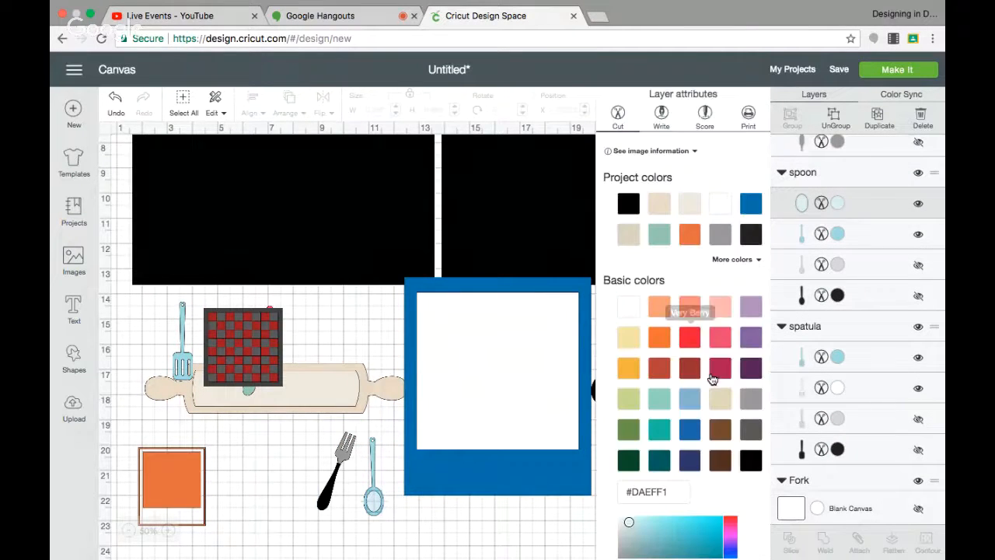
{"action": "left_click", "coordinate": [752, 399]}
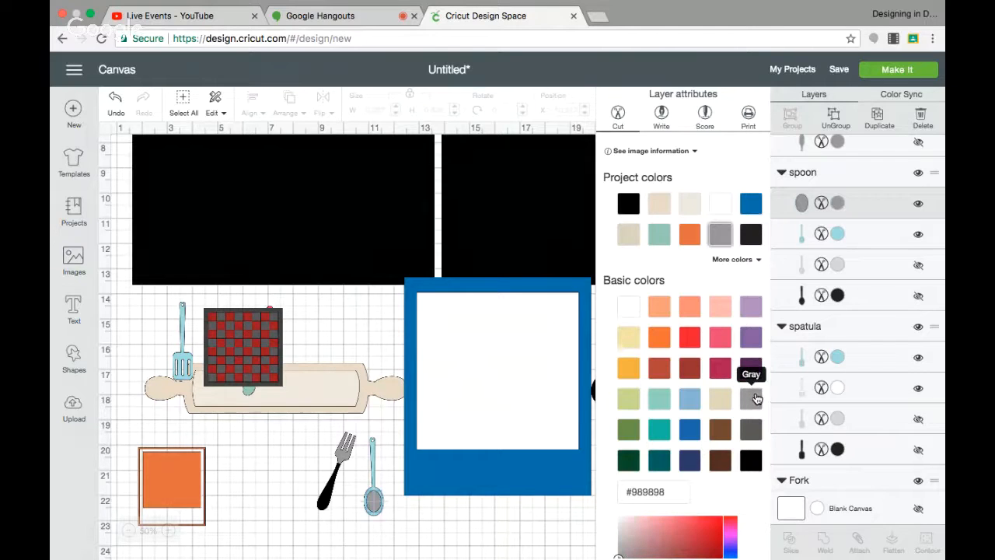
Show the spoon's hidden grey and black outline layers.
{"action": "left_click", "coordinate": [840, 265]}
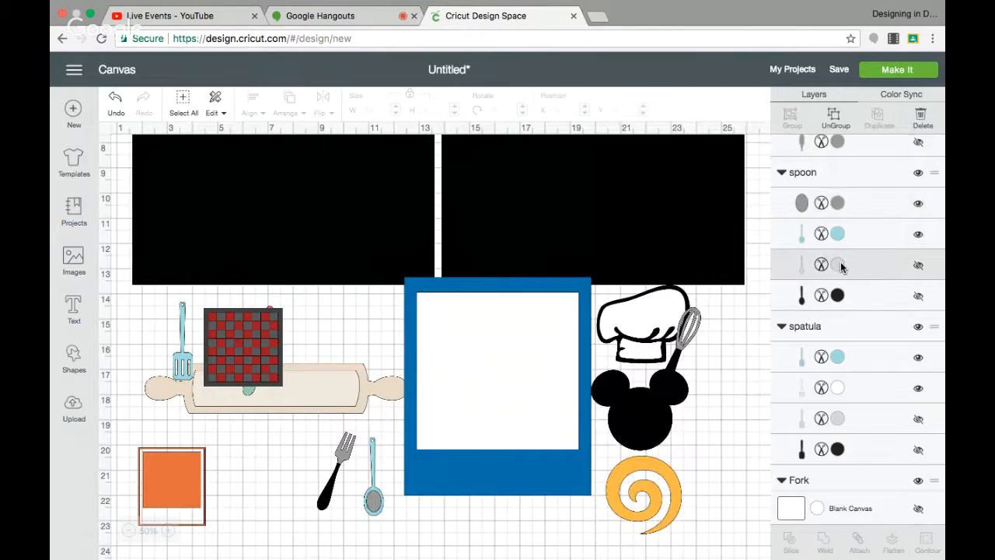
{"action": "left_click", "coordinate": [919, 266]}
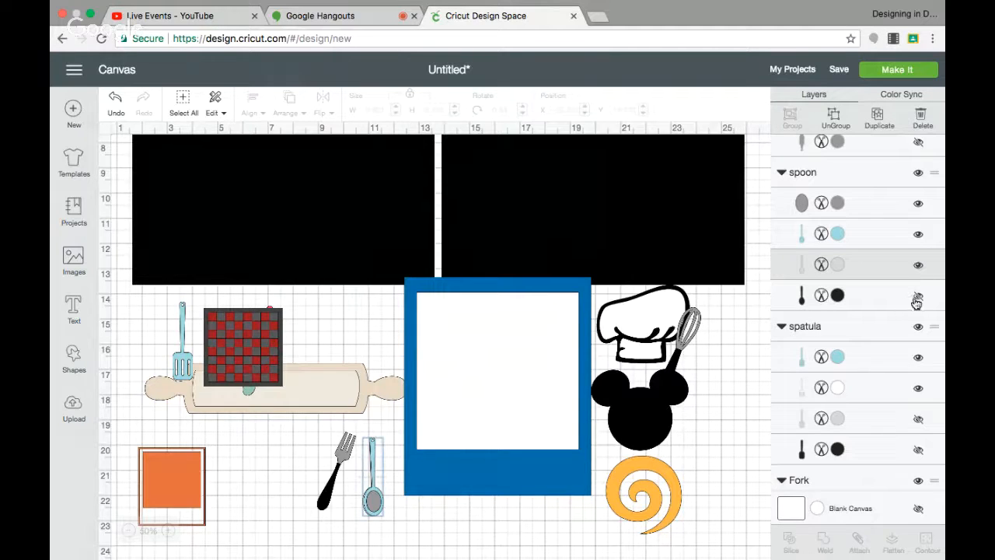
{"action": "left_click", "coordinate": [920, 299]}
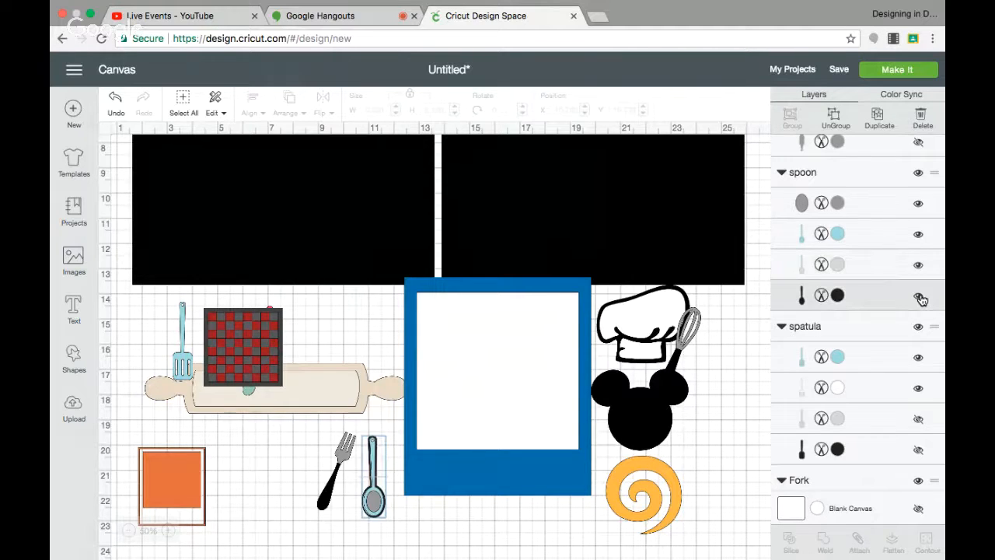
Recolor the spoon's handle layer Black and move the spoon beside the fork.
{"action": "left_click", "coordinate": [833, 242]}
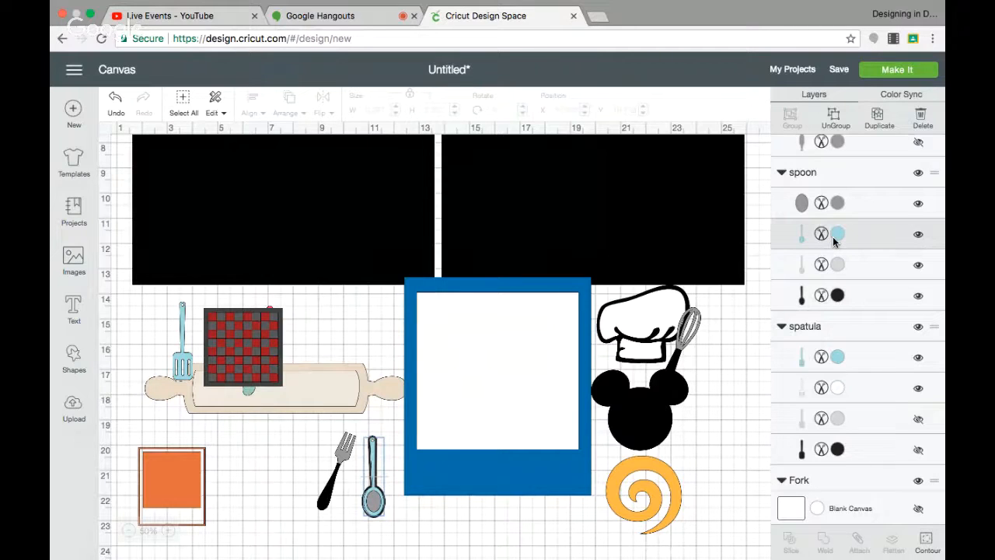
{"action": "left_click", "coordinate": [833, 242]}
{"action": "left_click", "coordinate": [628, 203]}
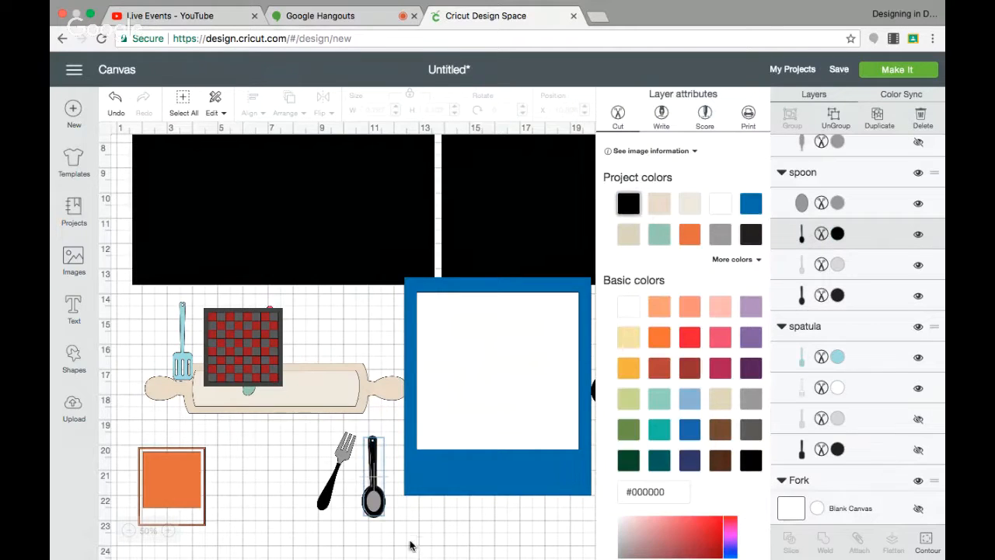
{"action": "left_click_drag", "start_coordinate": [380, 507], "coordinate": [347, 480]}
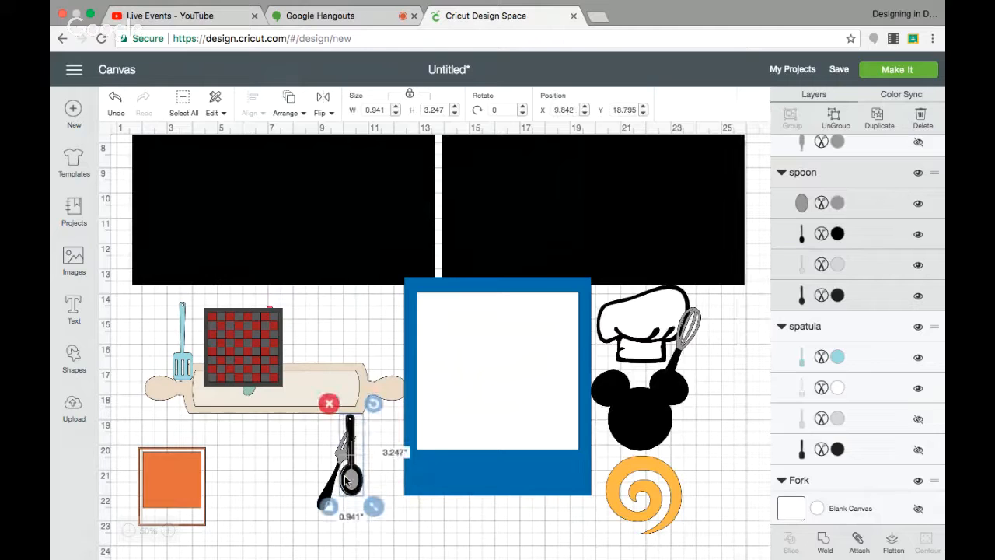
Move the spatula beside the spoon and show its hidden grey and black outline layers.
{"action": "left_click_drag", "start_coordinate": [175, 376], "coordinate": [381, 514]}
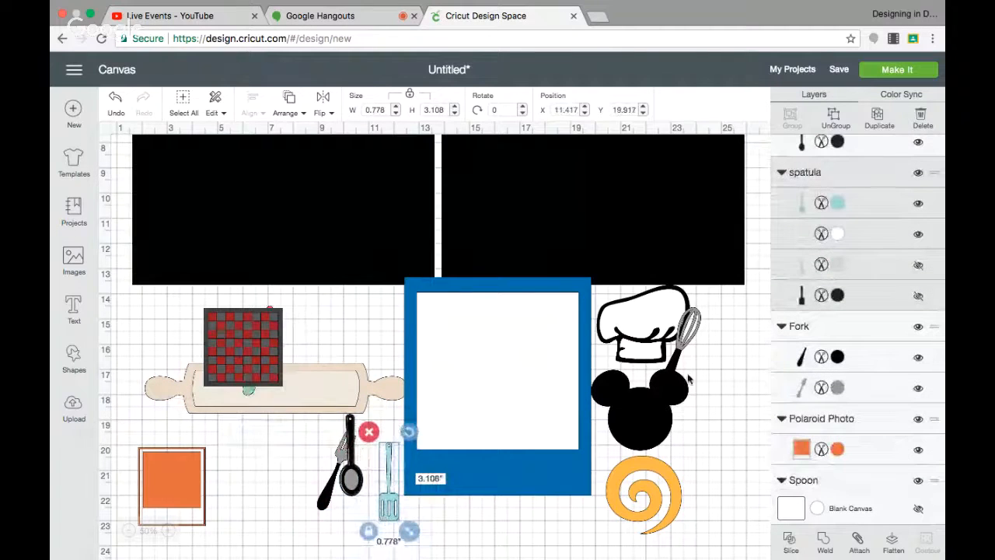
{"action": "left_click", "coordinate": [918, 267]}
{"action": "left_click", "coordinate": [920, 298]}
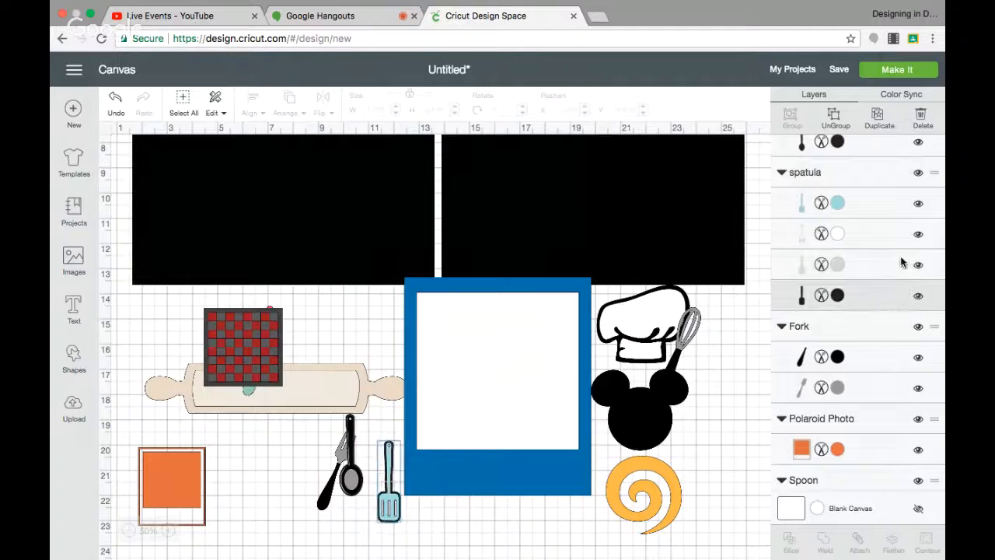
Recolor the spatula's handle layer Black and its middle layer Gray.
{"action": "left_click", "coordinate": [838, 204]}
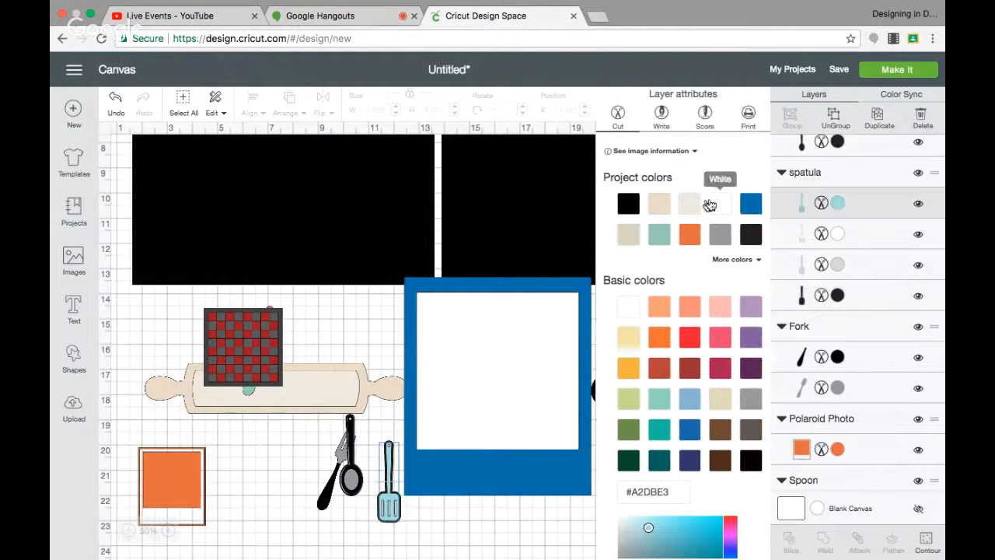
{"action": "left_click", "coordinate": [628, 203]}
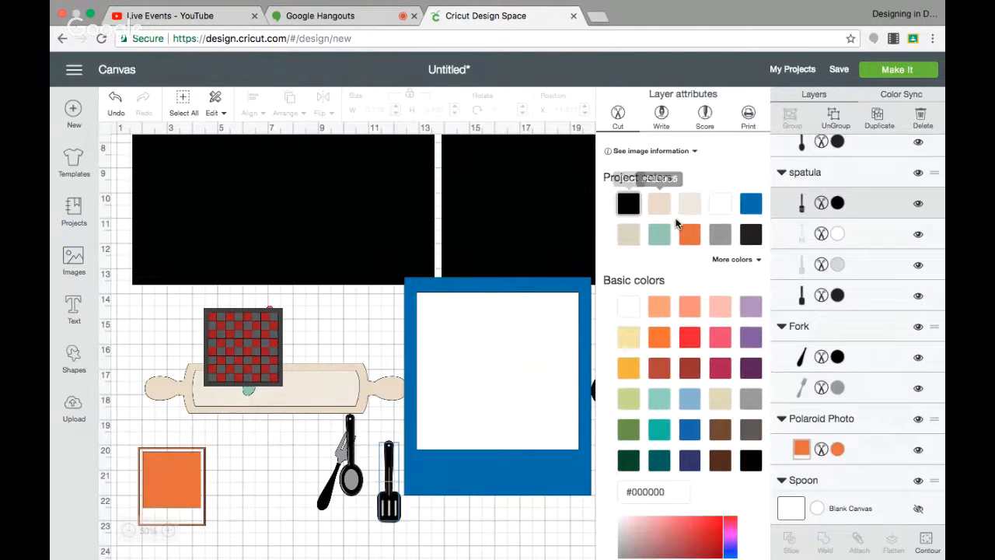
{"action": "left_click", "coordinate": [838, 235]}
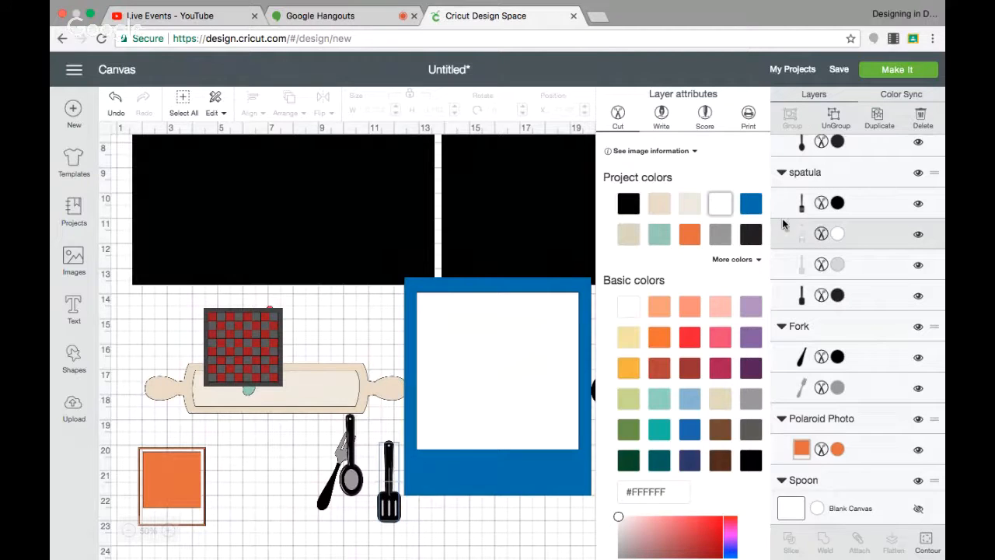
{"action": "left_click", "coordinate": [752, 399]}
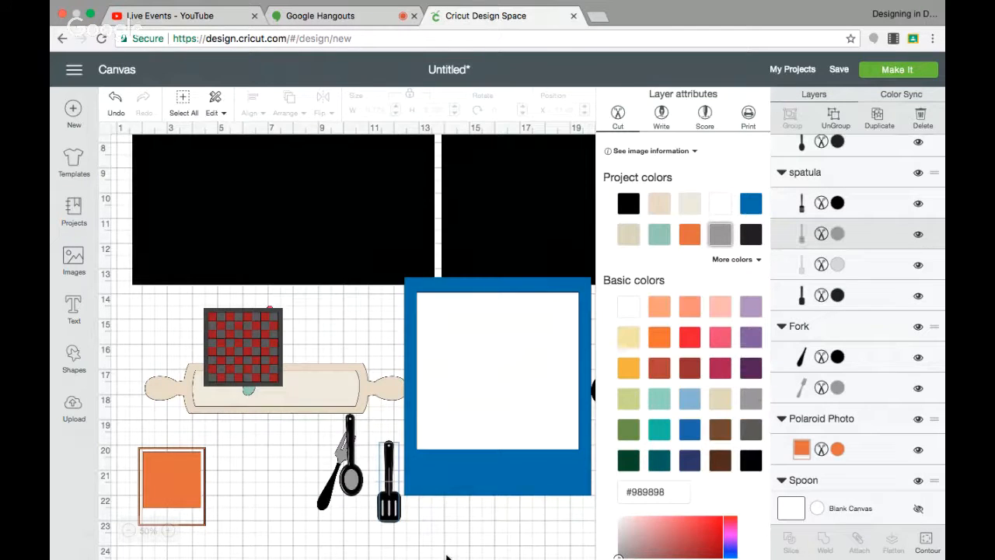
Move the chessboard left and drag the serving spoon down to the left of the fork.
{"action": "left_click_drag", "start_coordinate": [252, 361], "coordinate": [190, 364]}
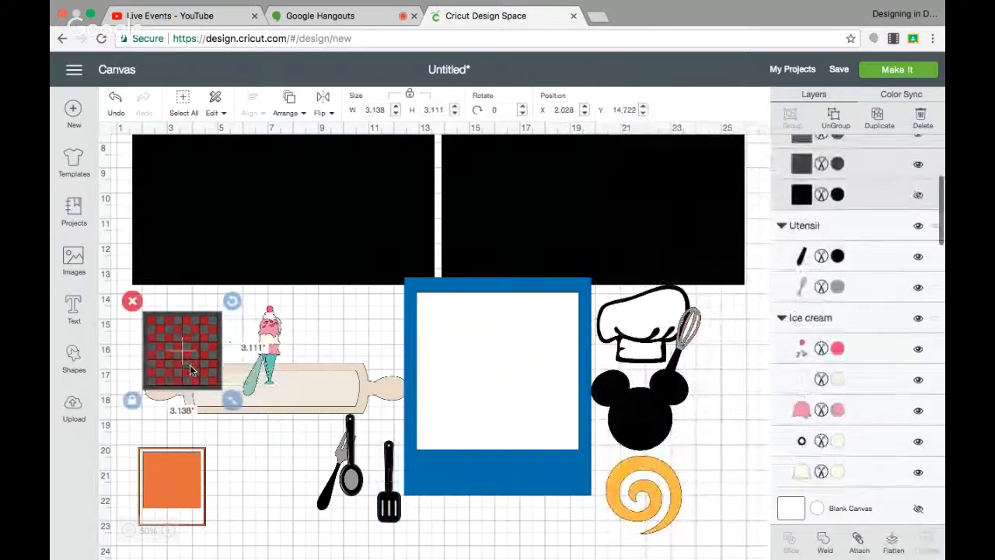
{"action": "left_click", "coordinate": [251, 384]}
{"action": "left_click_drag", "start_coordinate": [251, 385], "coordinate": [290, 472]}
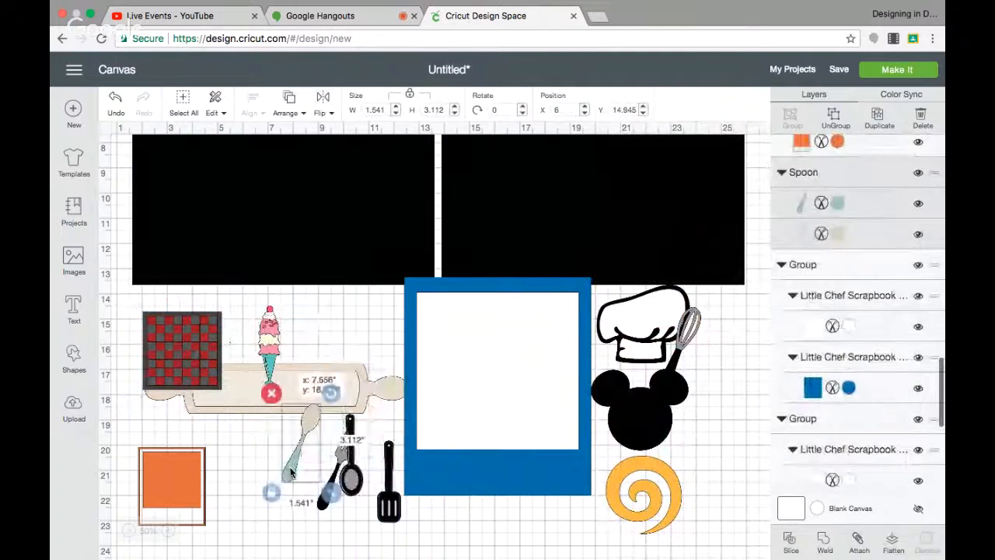
Recolor the serving spoon's handle layer Black and its bowl layer Gray.
{"action": "left_click", "coordinate": [838, 203]}
{"action": "left_click", "coordinate": [628, 203]}
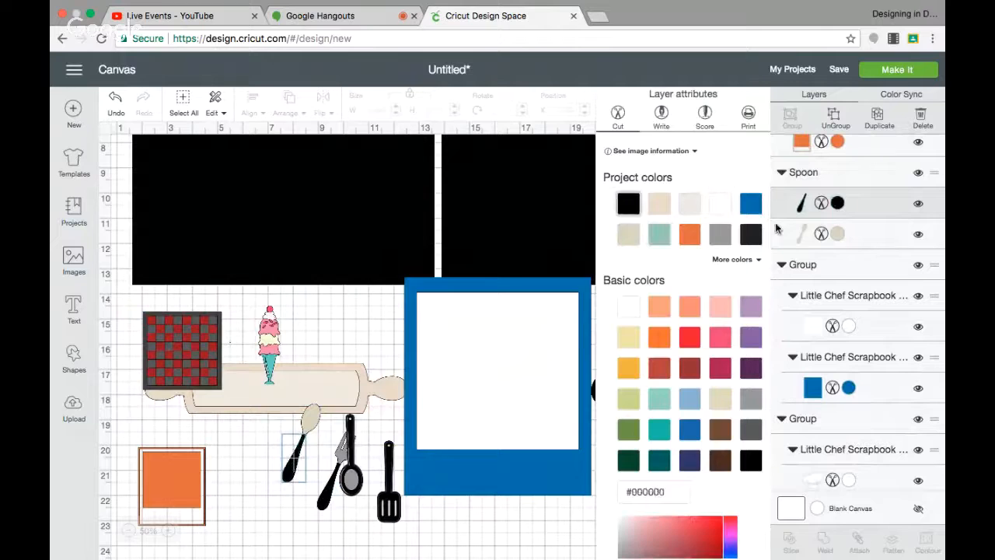
{"action": "left_click", "coordinate": [839, 235]}
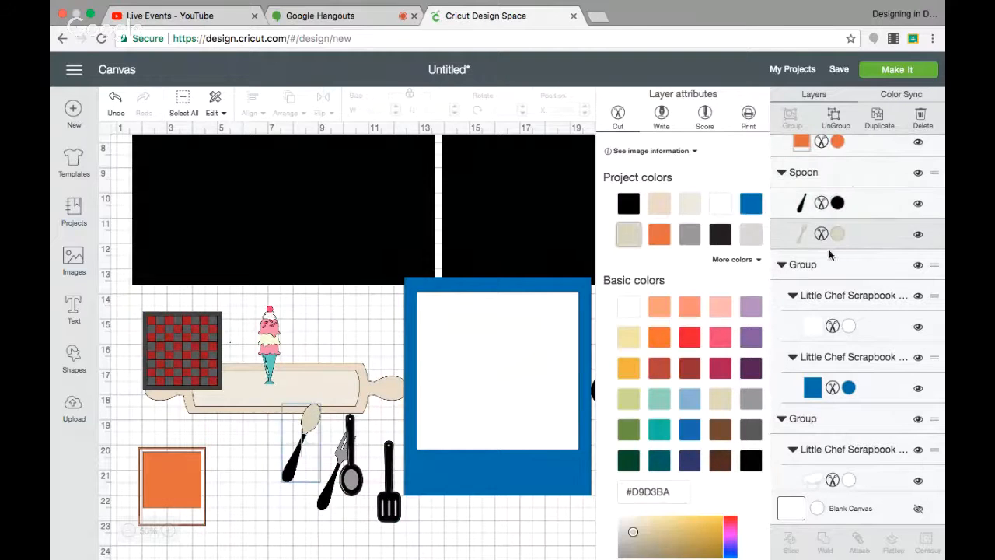
{"action": "left_click", "coordinate": [751, 399]}
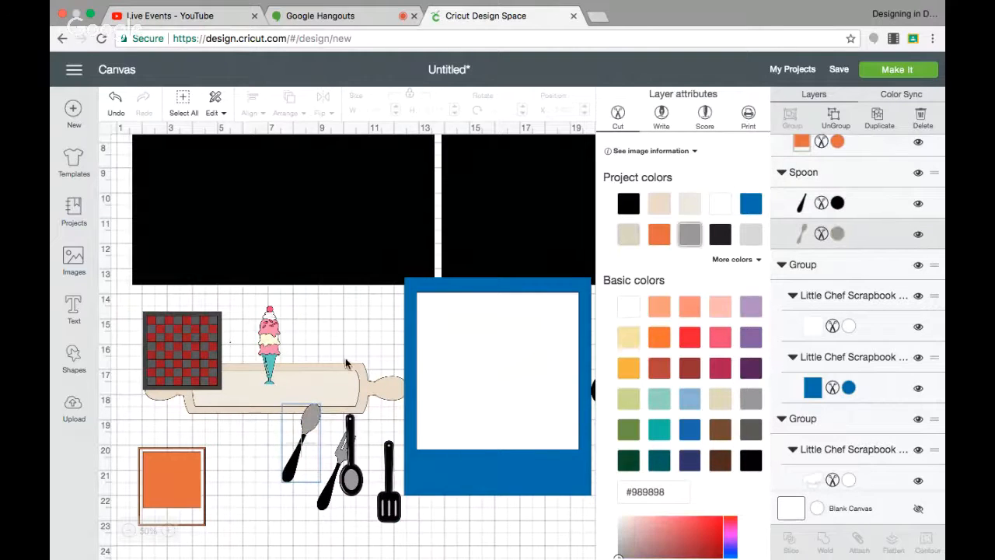
Nudge the chessboard slightly and delete the rolling pin.
{"action": "left_click", "coordinate": [195, 356]}
{"action": "left_click_drag", "start_coordinate": [194, 353], "coordinate": [210, 371]}
{"action": "left_click", "coordinate": [154, 386]}
{"action": "key", "text": "Delete"}
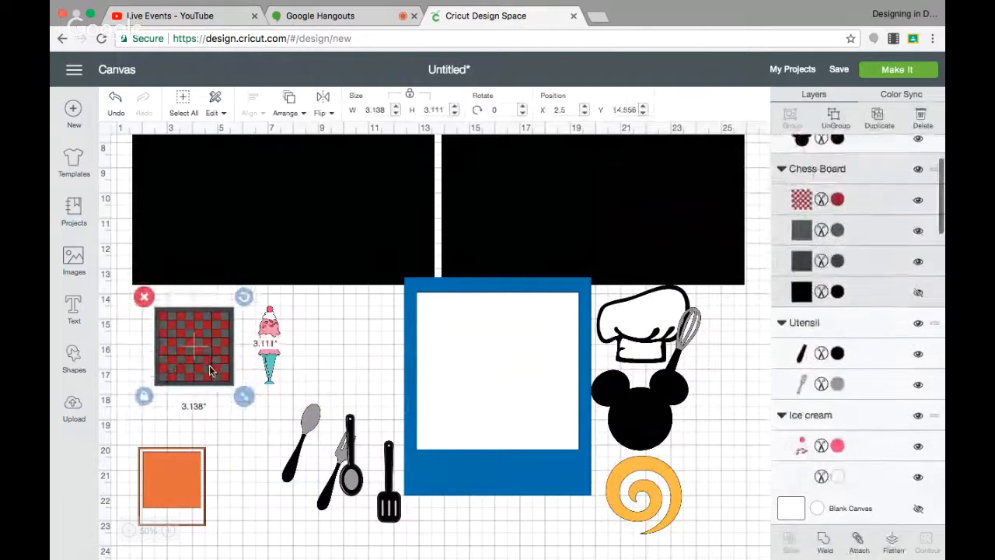
Delete the orange polaroid photo piece.
{"action": "left_click", "coordinate": [175, 487]}
{"action": "left_click_drag", "start_coordinate": [175, 487], "coordinate": [208, 480]}
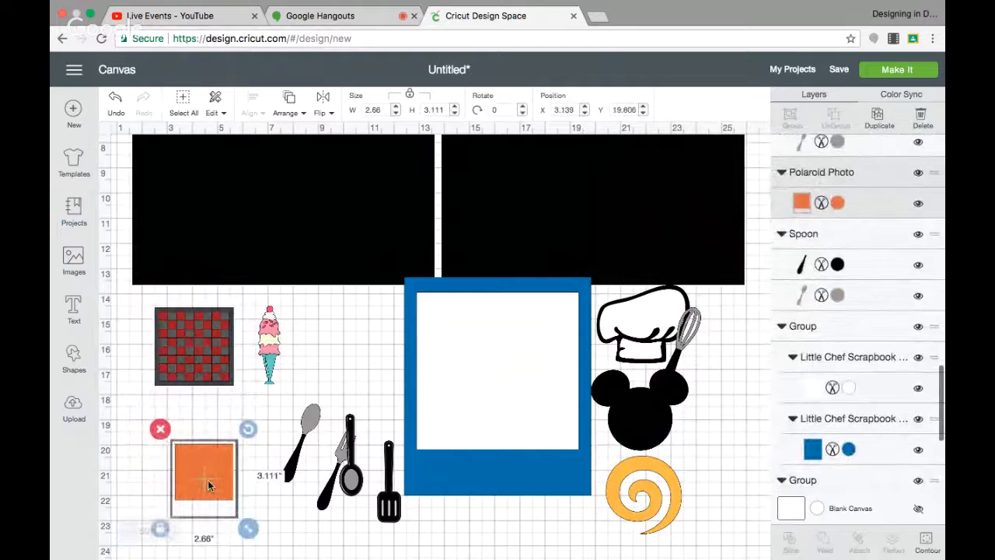
{"action": "left_click", "coordinate": [157, 427]}
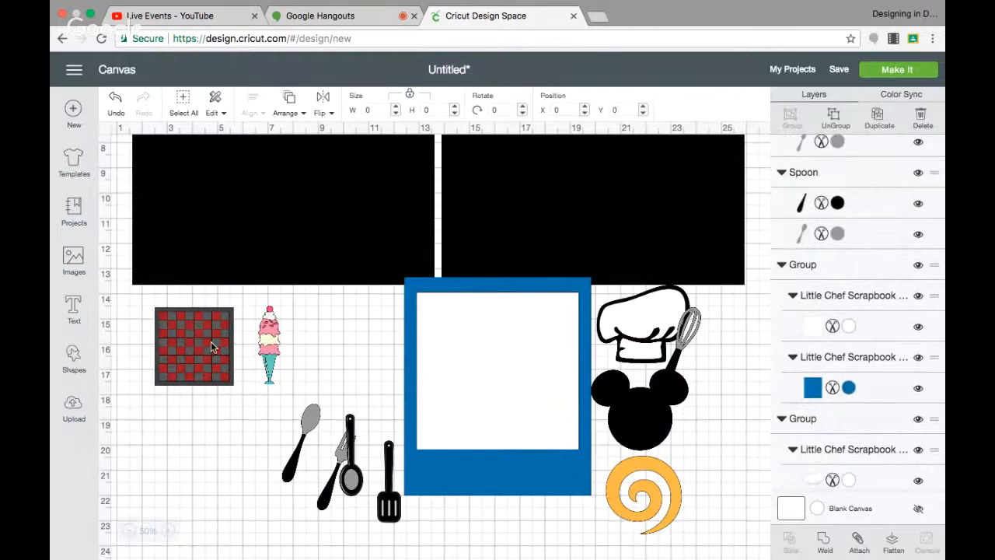
Show the chessboard's hidden black base layer and move the chessboard slightly down.
{"action": "left_click", "coordinate": [210, 345]}
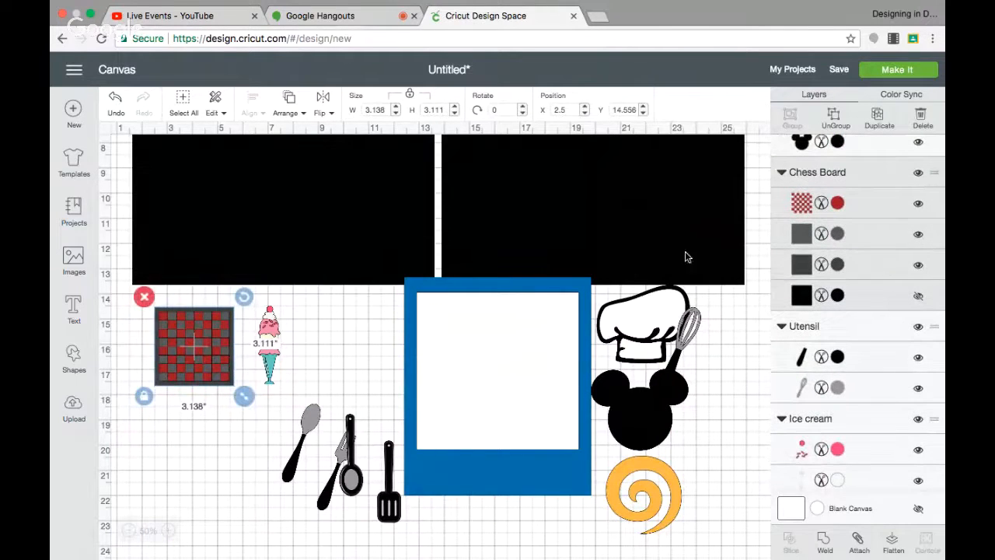
{"action": "left_click", "coordinate": [919, 296]}
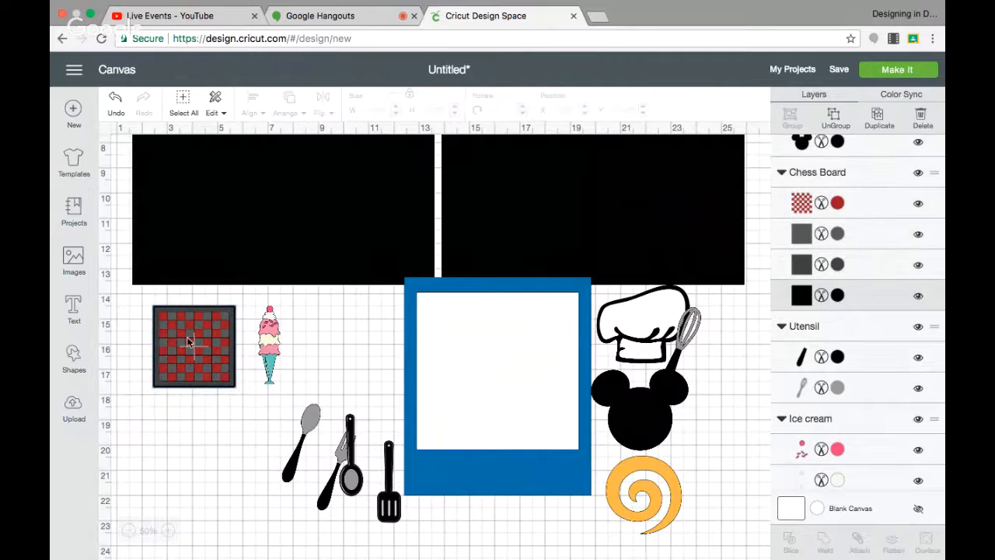
{"action": "left_click_drag", "start_coordinate": [176, 331], "coordinate": [172, 354]}
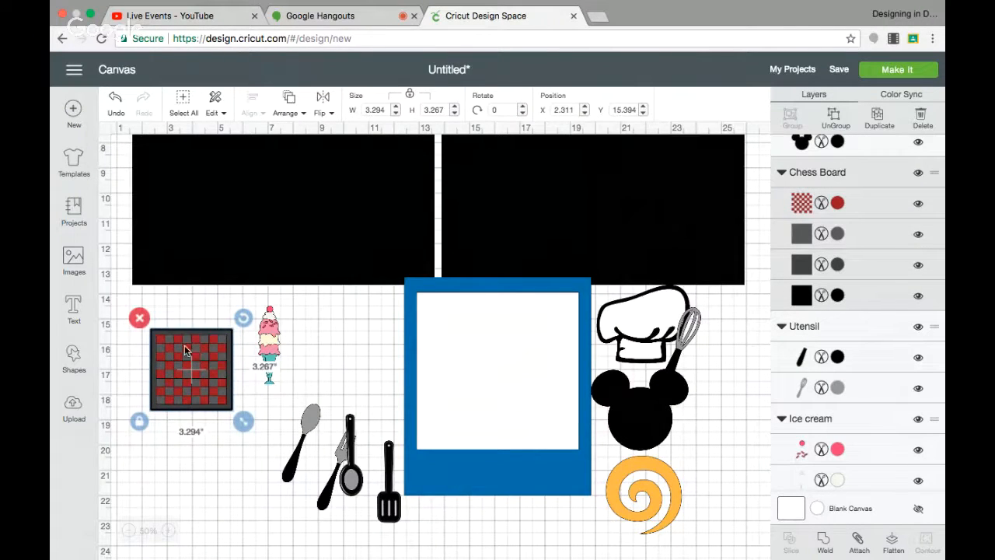
Ungroup the chessboard and pull its red checker layer out below the board.
{"action": "left_click", "coordinate": [836, 116]}
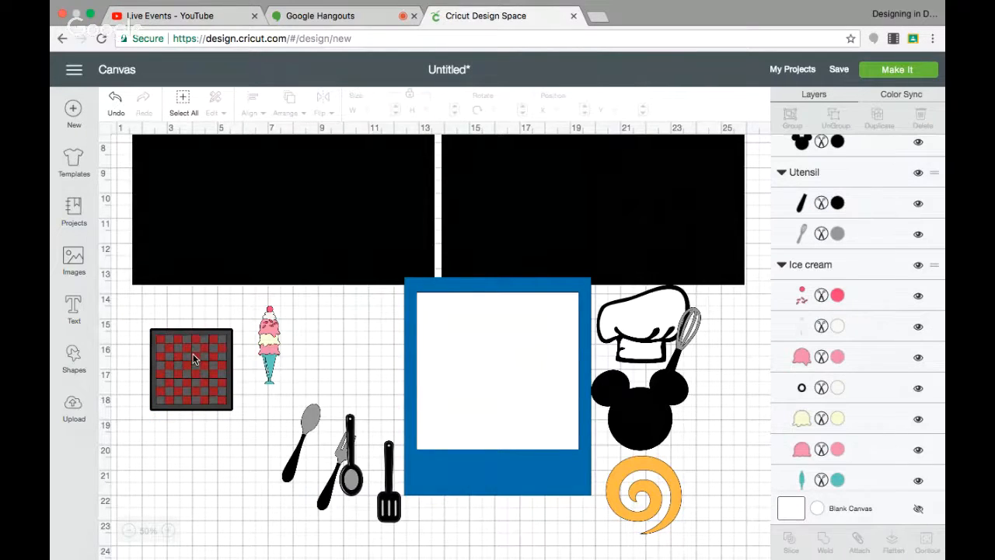
{"action": "left_click_drag", "start_coordinate": [194, 359], "coordinate": [204, 461]}
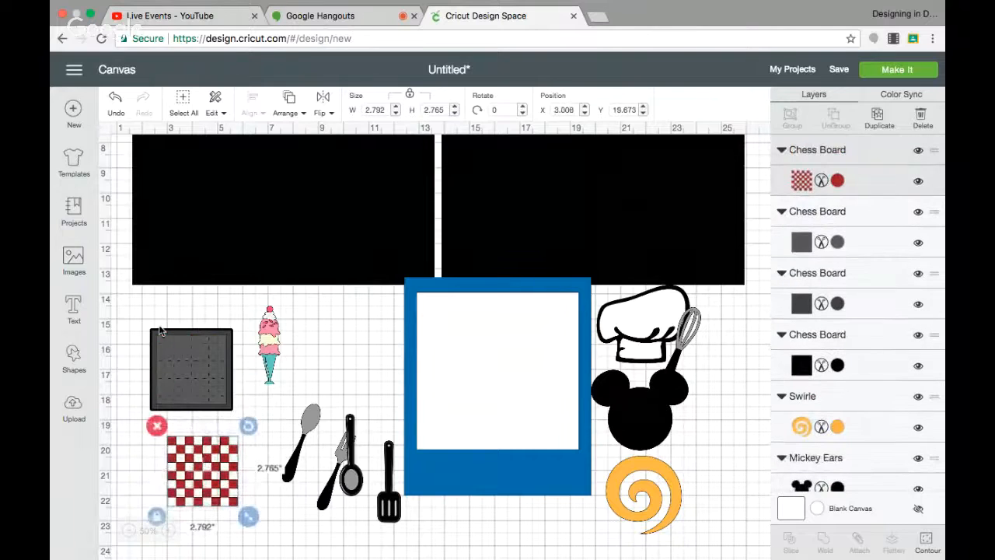
{"action": "left_click_drag", "start_coordinate": [147, 318], "coordinate": [231, 420]}
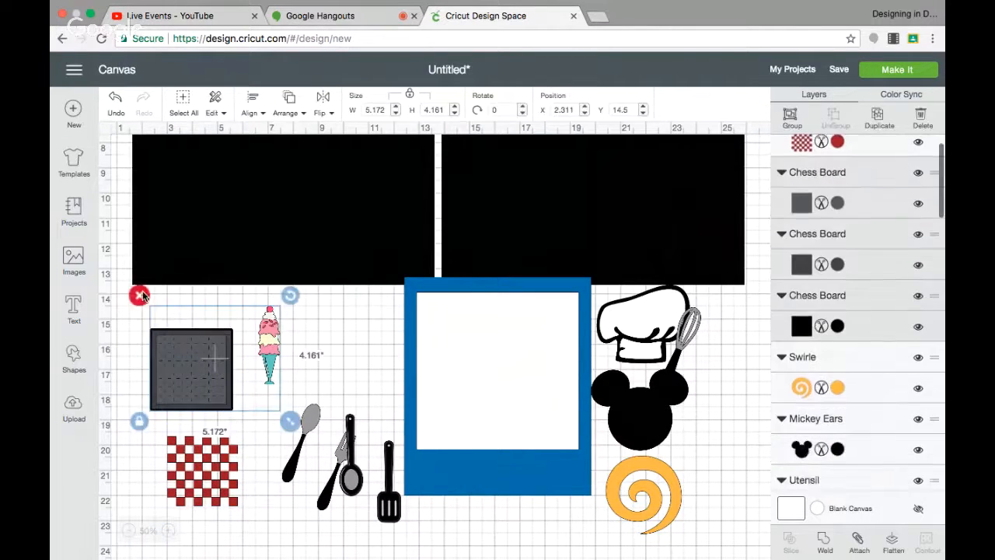
{"action": "key", "text": "Delete"}
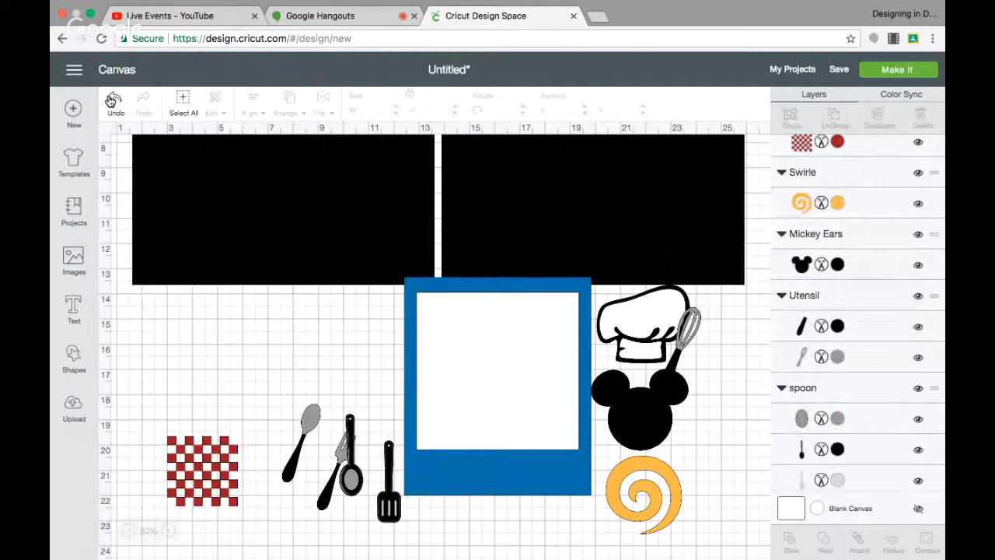
{"action": "left_click", "coordinate": [116, 112]}
Delete the chessboard's grey and black backing layers, keeping only the red checker layer.
{"action": "left_click", "coordinate": [203, 372]}
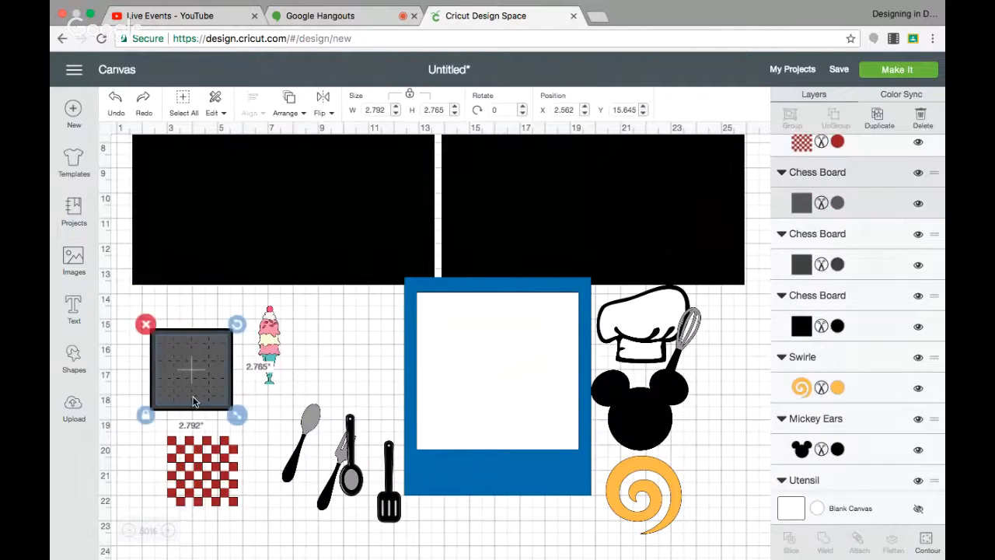
{"action": "left_click", "coordinate": [156, 426]}
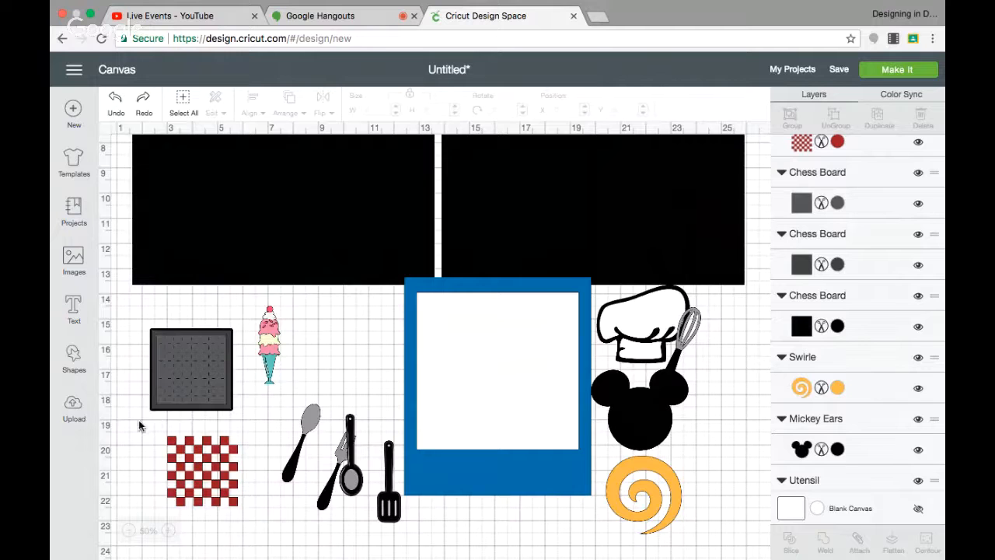
{"action": "left_click_drag", "start_coordinate": [140, 426], "coordinate": [190, 319]}
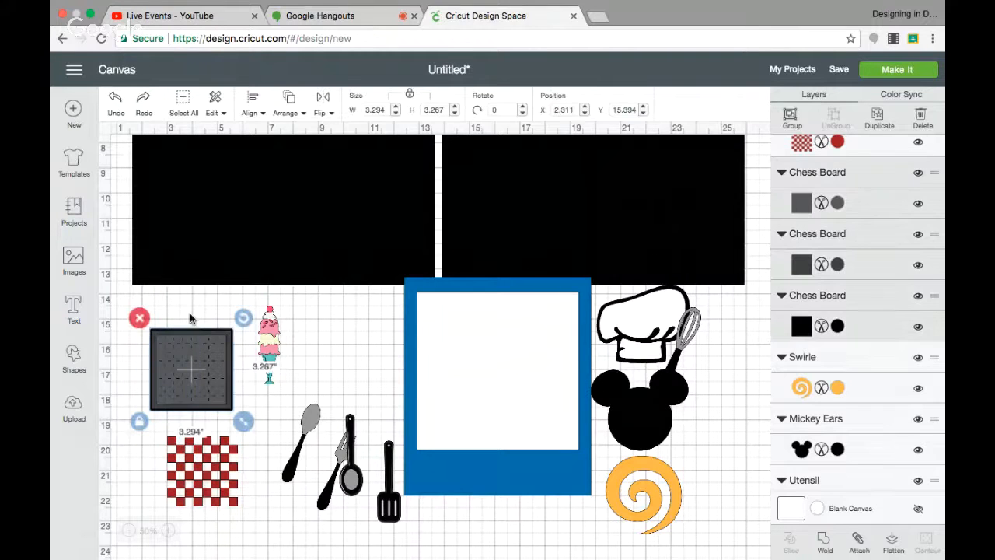
{"action": "left_click", "coordinate": [139, 318]}
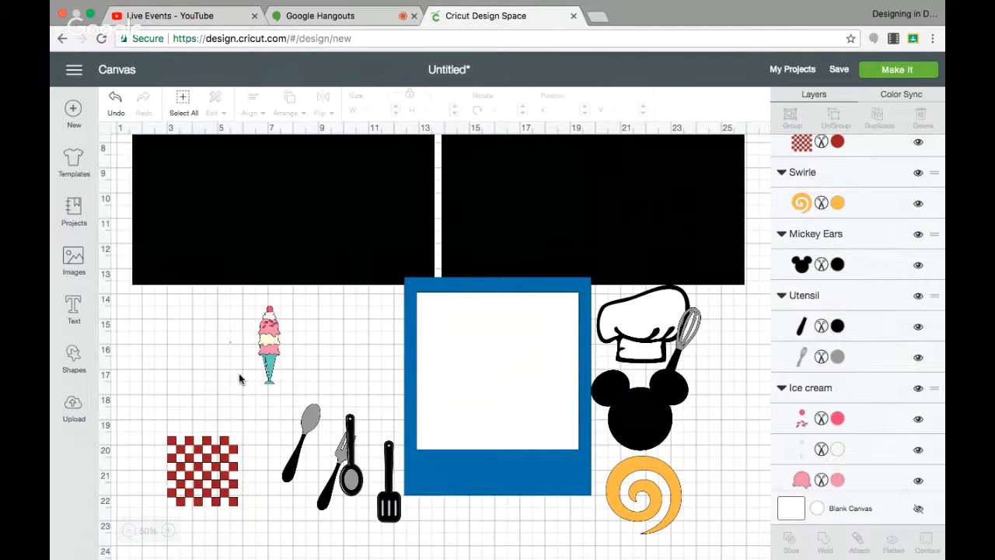
Move the red checker layer beside the ice cream cone, above the utensils.
{"action": "left_click", "coordinate": [210, 467]}
{"action": "left_click_drag", "start_coordinate": [210, 467], "coordinate": [361, 354]}
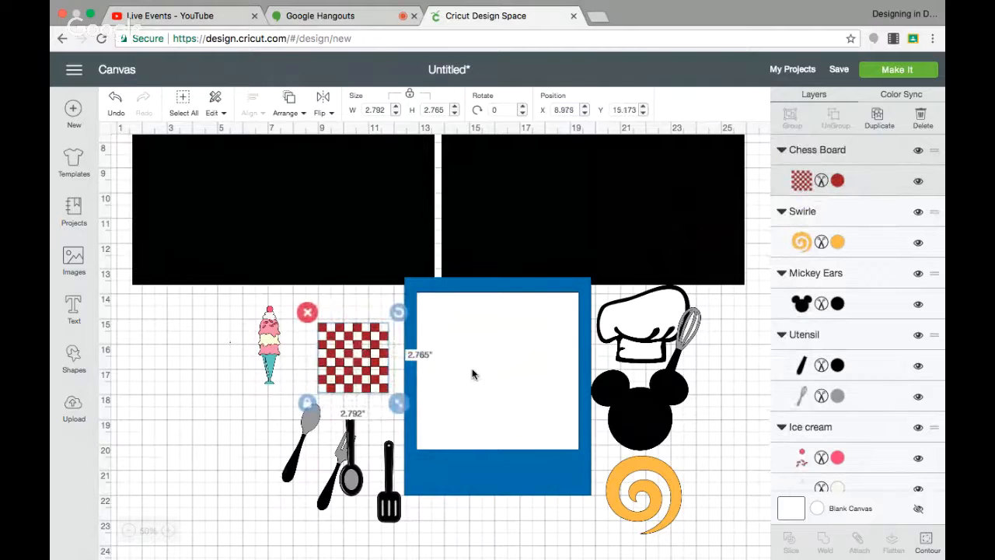
Recolor the swirl to the chessboard's red using Color Sync.
{"action": "scroll", "coordinate": [472, 375], "scroll_direction": "up", "scroll_amount": 3}
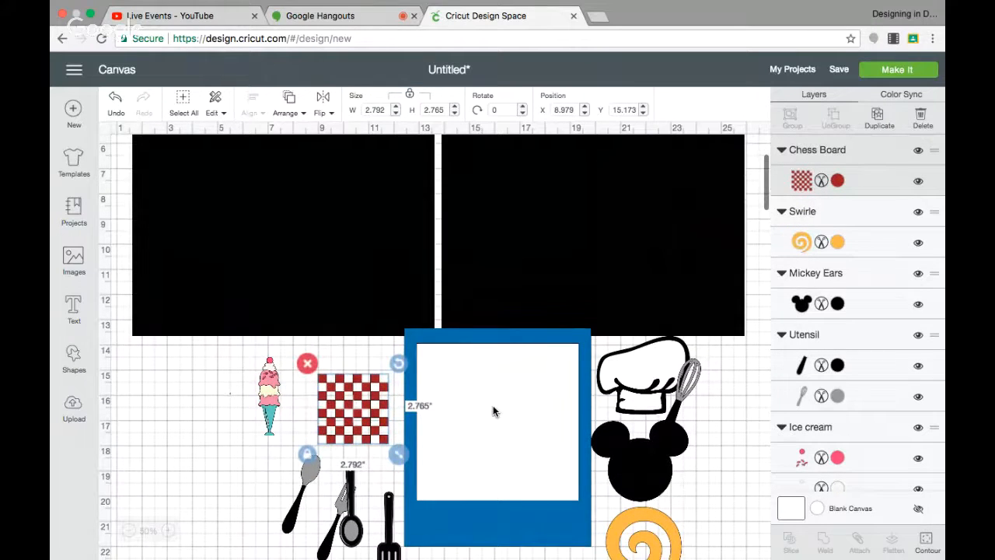
{"action": "scroll", "coordinate": [493, 406], "scroll_direction": "down", "scroll_amount": 3}
{"action": "left_click", "coordinate": [638, 453]}
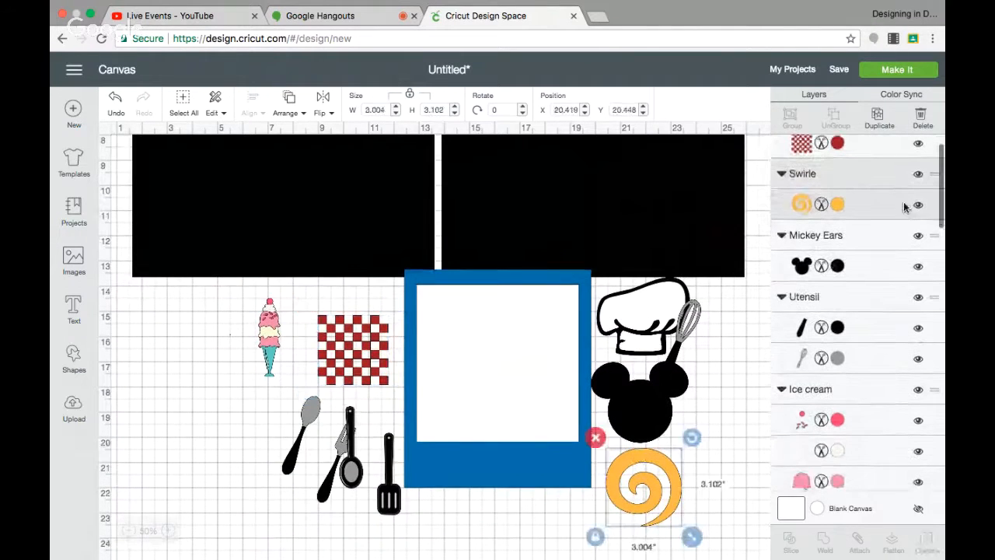
{"action": "left_click", "coordinate": [837, 203]}
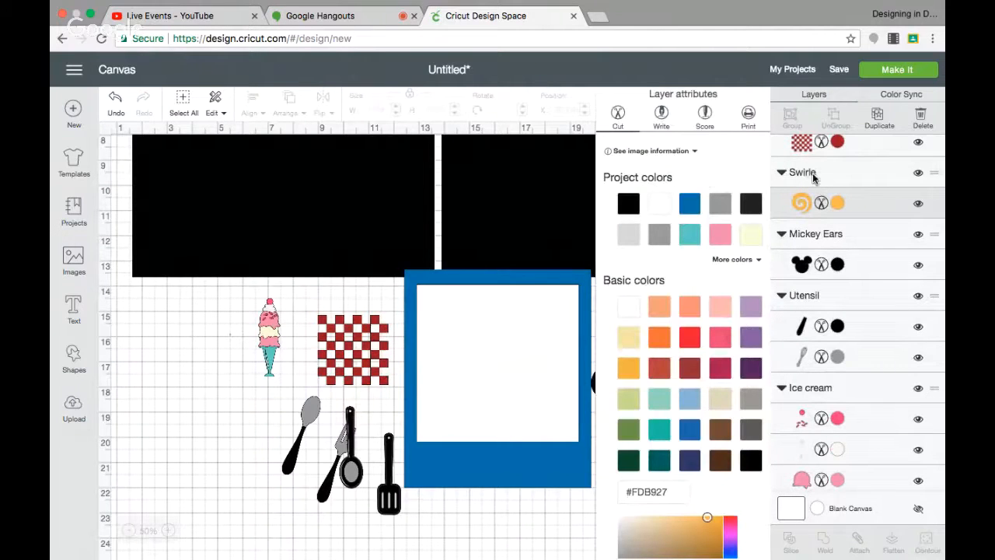
{"action": "left_click", "coordinate": [804, 142]}
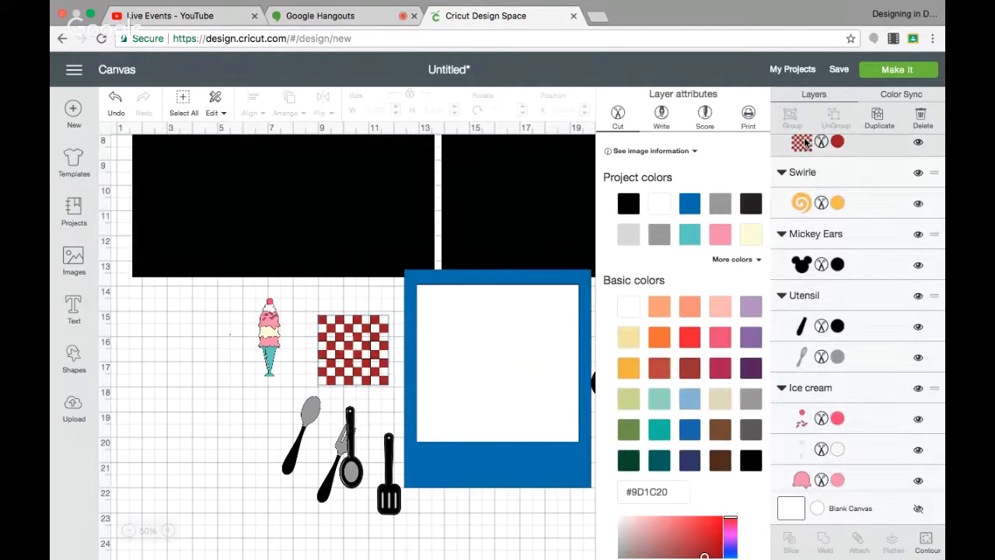
{"action": "left_click", "coordinate": [902, 95]}
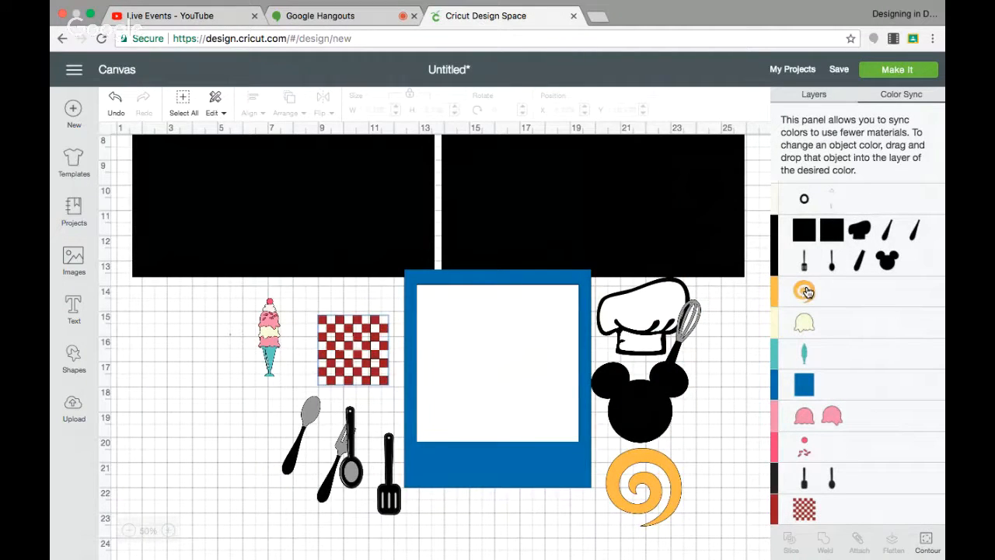
{"action": "left_click_drag", "start_coordinate": [807, 292], "coordinate": [827, 507]}
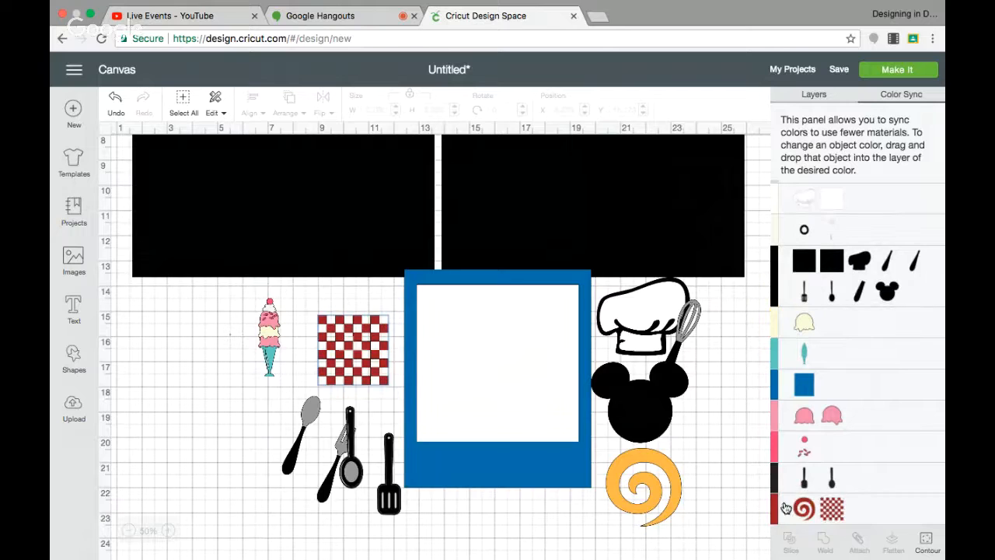
{"action": "left_click", "coordinate": [424, 537]}
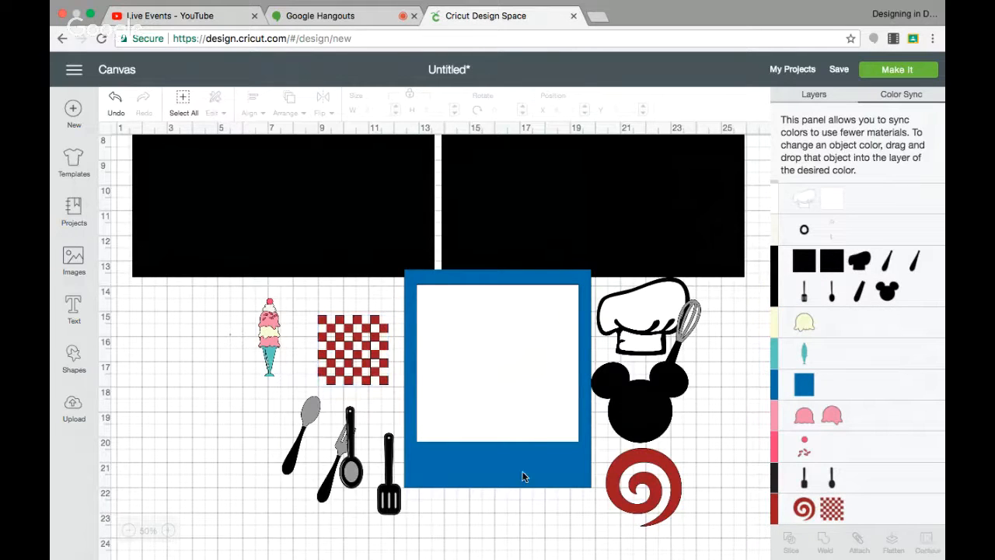
Sync the blue photo frame to the same red as the chessboard and swirl.
{"action": "left_click", "coordinate": [570, 456]}
{"action": "left_click_drag", "start_coordinate": [808, 398], "coordinate": [869, 509]}
{"action": "left_click", "coordinate": [538, 501]}
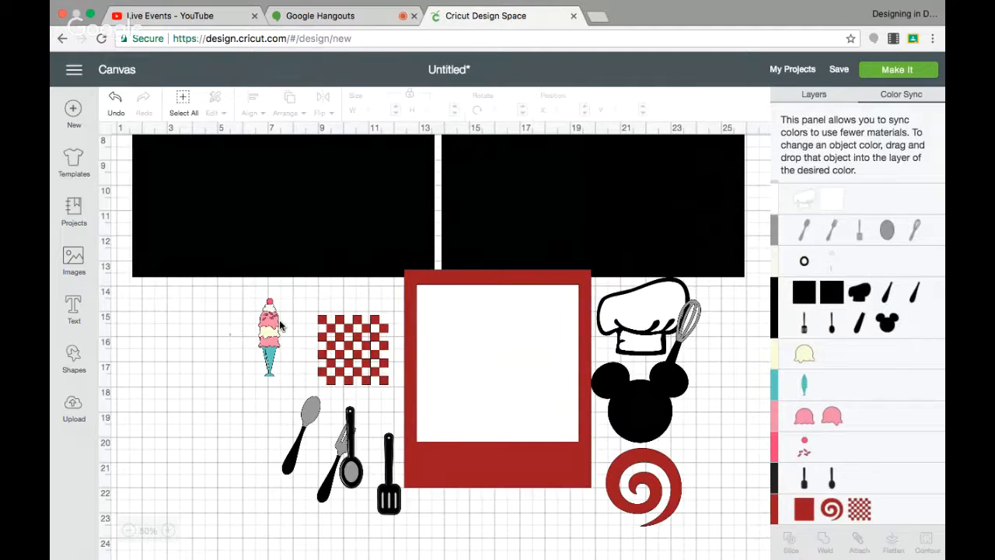
Change one pink ice cream scoop layer to brown (#704A2B).
{"action": "left_click", "coordinate": [269, 347]}
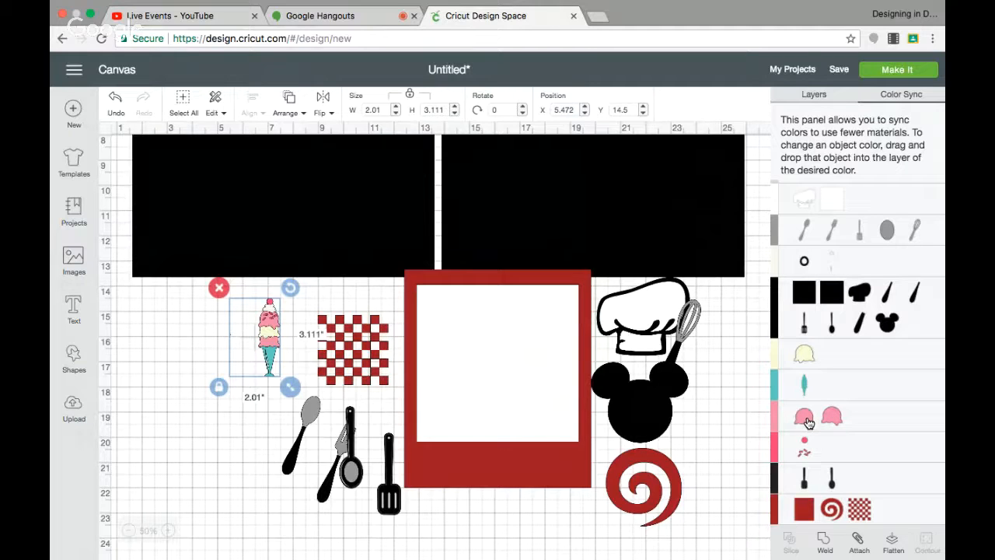
{"action": "left_click", "coordinate": [814, 94]}
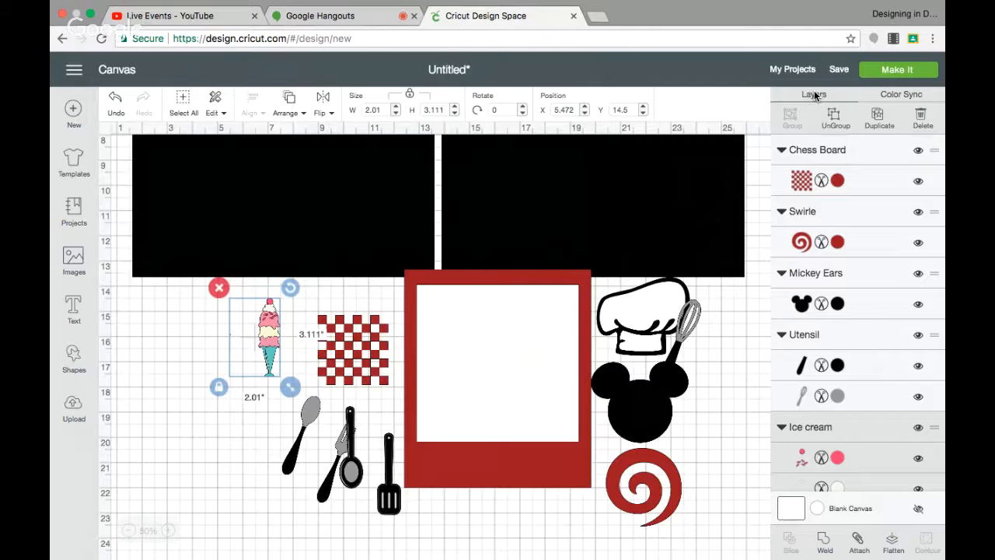
{"action": "scroll", "coordinate": [824, 358], "scroll_direction": "down", "scroll_amount": 10}
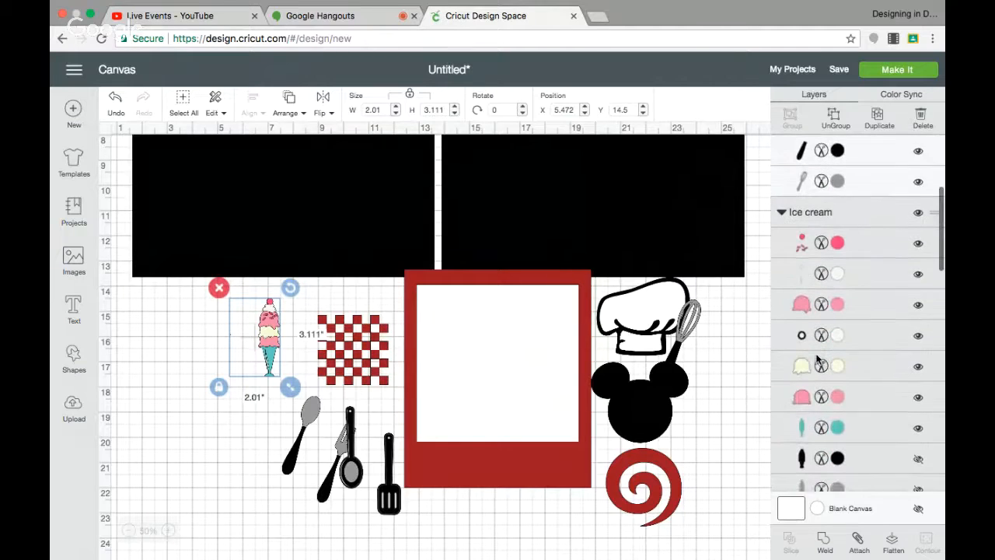
{"action": "left_click", "coordinate": [838, 346]}
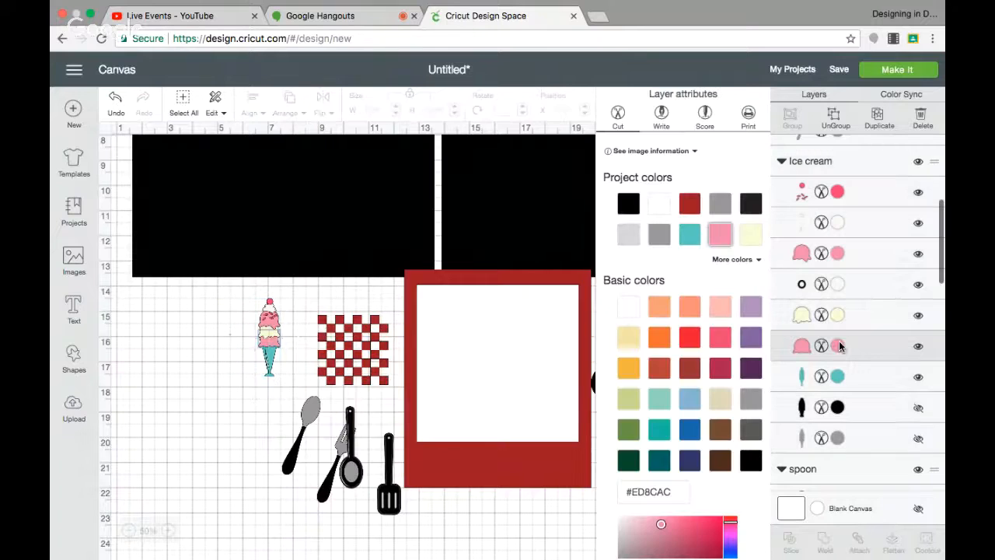
{"action": "left_click", "coordinate": [722, 432]}
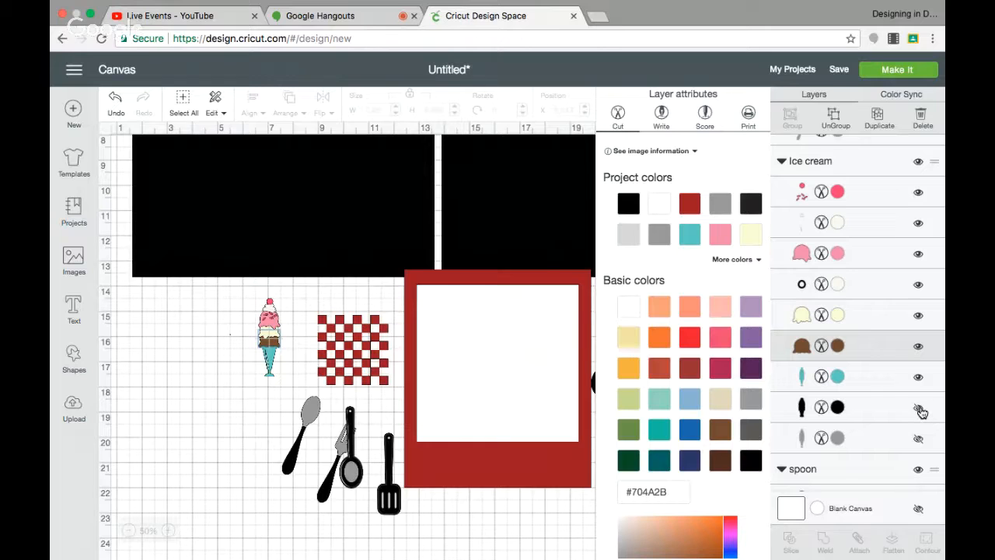
Unhide the ice cream's hidden black and grey backing layers.
{"action": "left_click", "coordinate": [918, 437]}
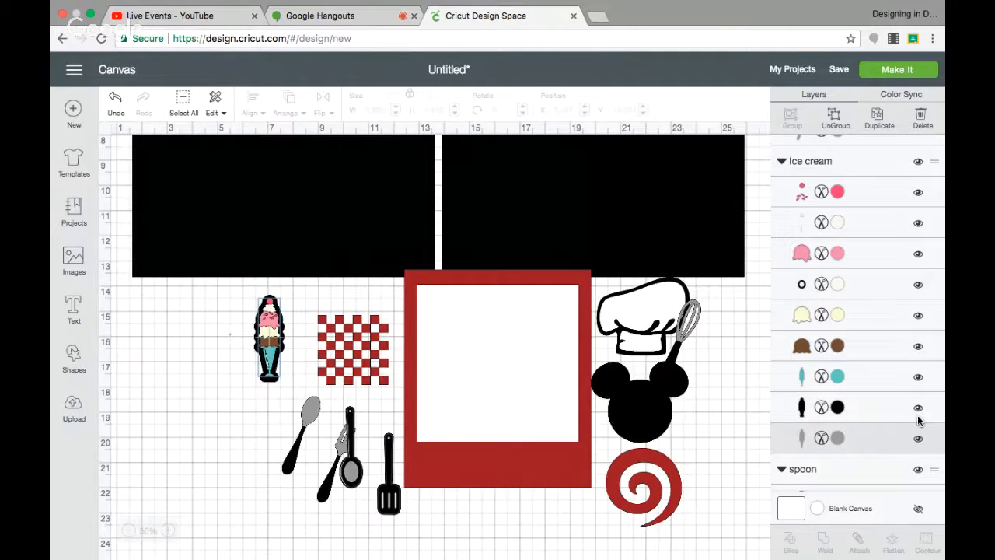
{"action": "left_click", "coordinate": [919, 411]}
{"action": "left_click", "coordinate": [920, 411]}
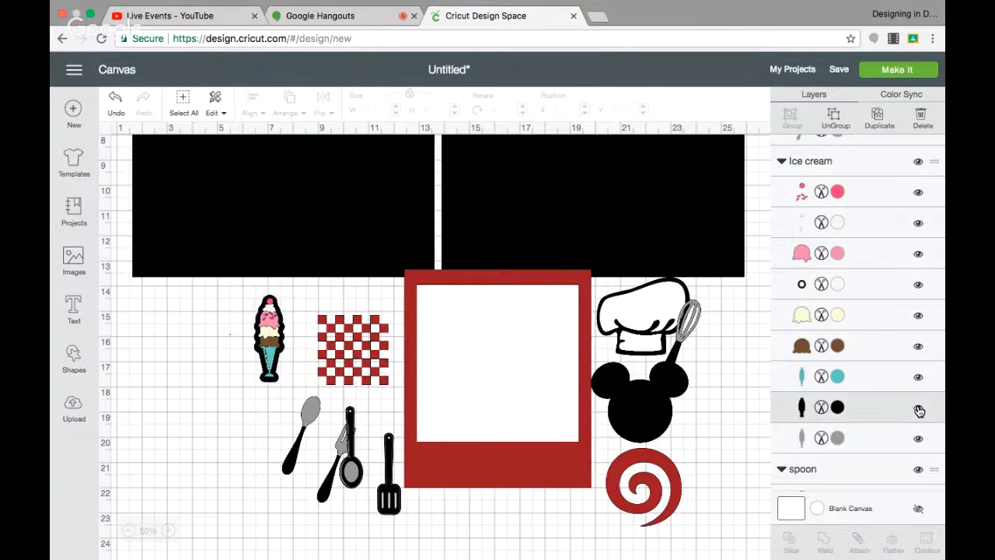
{"action": "left_click", "coordinate": [919, 378]}
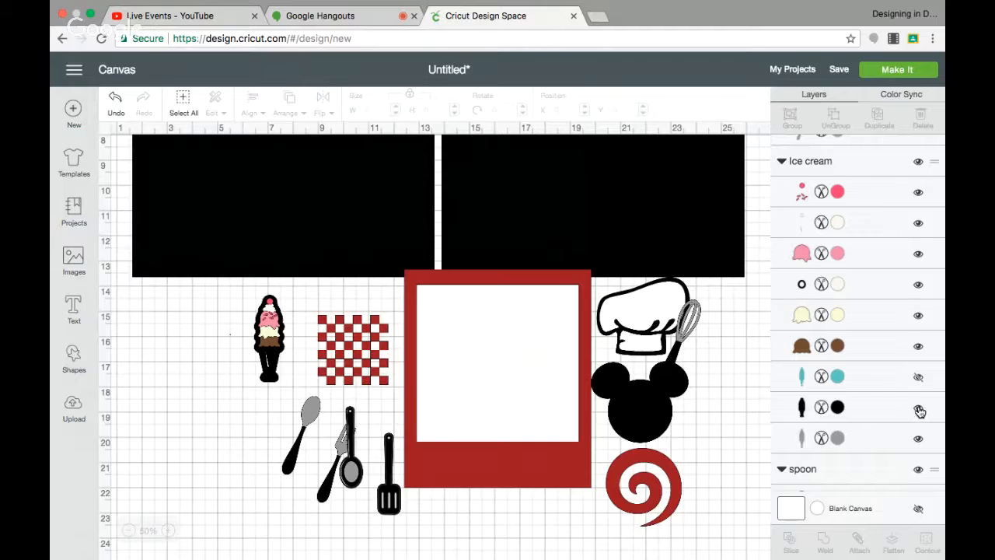
{"action": "left_click", "coordinate": [918, 378]}
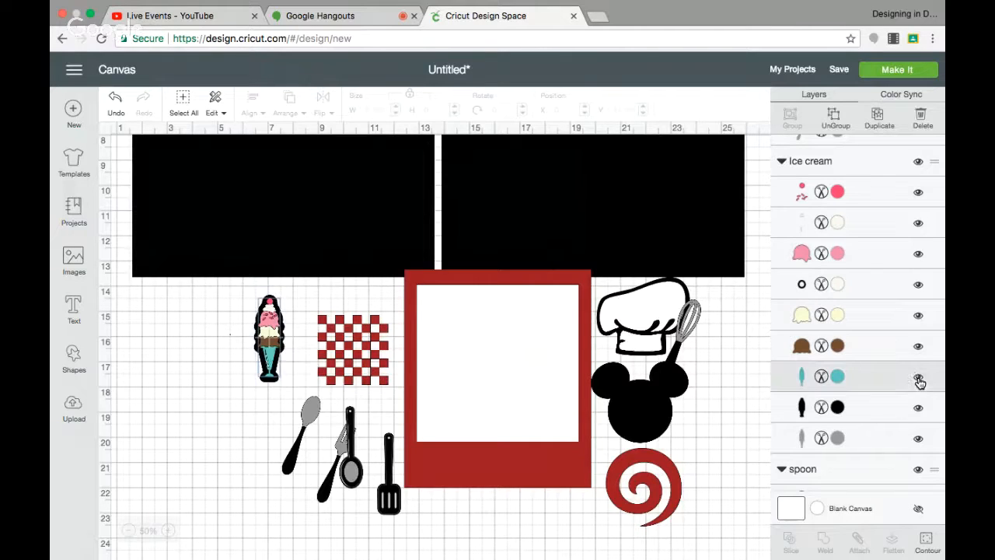
Recolor the ice cream's teal cone layer to the project red #9D1C20.
{"action": "left_click", "coordinate": [838, 377]}
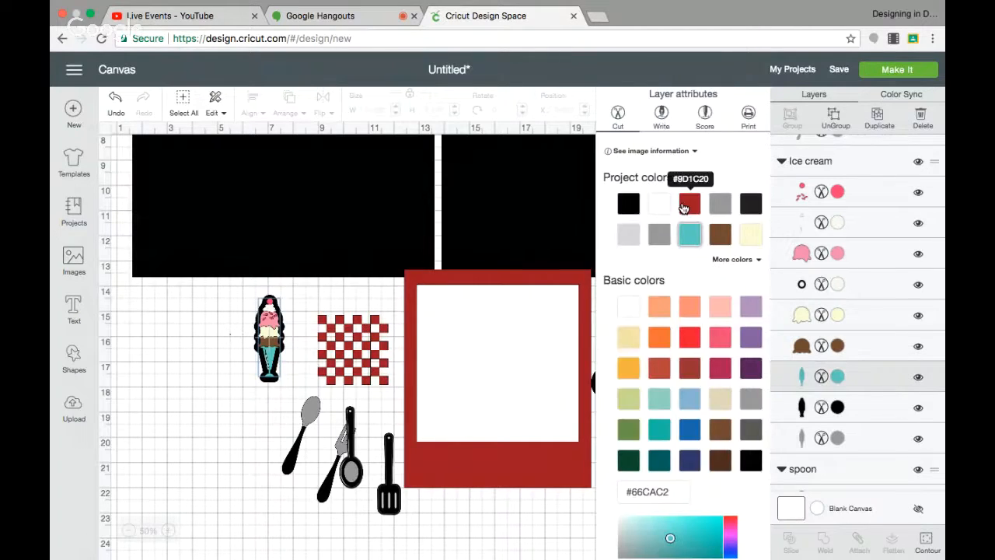
{"action": "left_click", "coordinate": [690, 203]}
{"action": "left_click", "coordinate": [190, 440]}
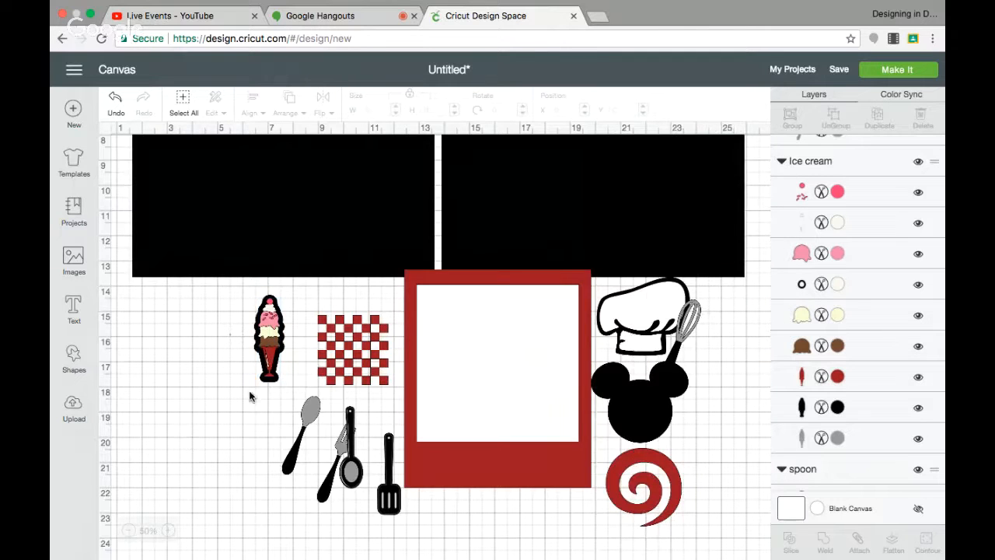
Move the ice cream cone further left and nudge the chef hat slightly down.
{"action": "left_click_drag", "start_coordinate": [250, 391], "coordinate": [279, 286]}
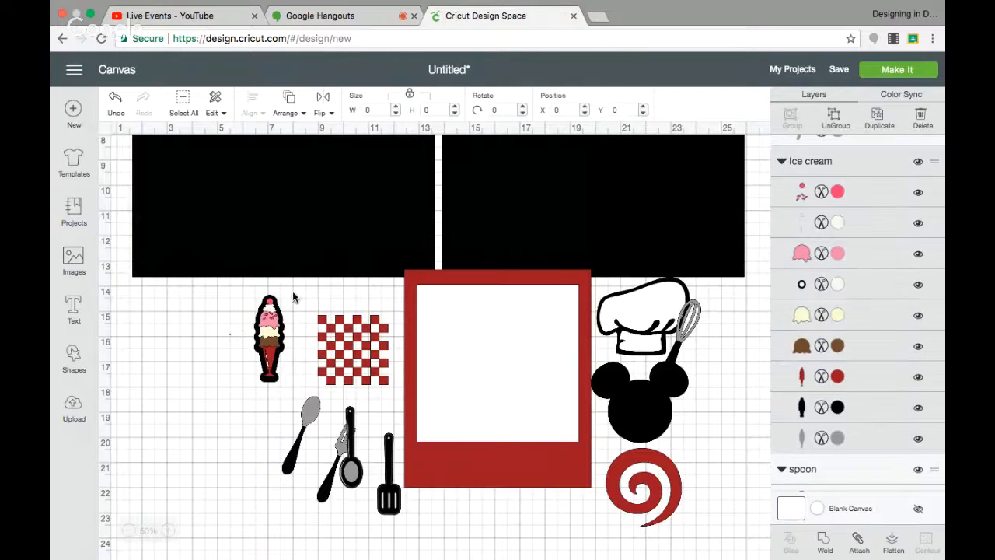
{"action": "left_click_drag", "start_coordinate": [268, 343], "coordinate": [174, 376]}
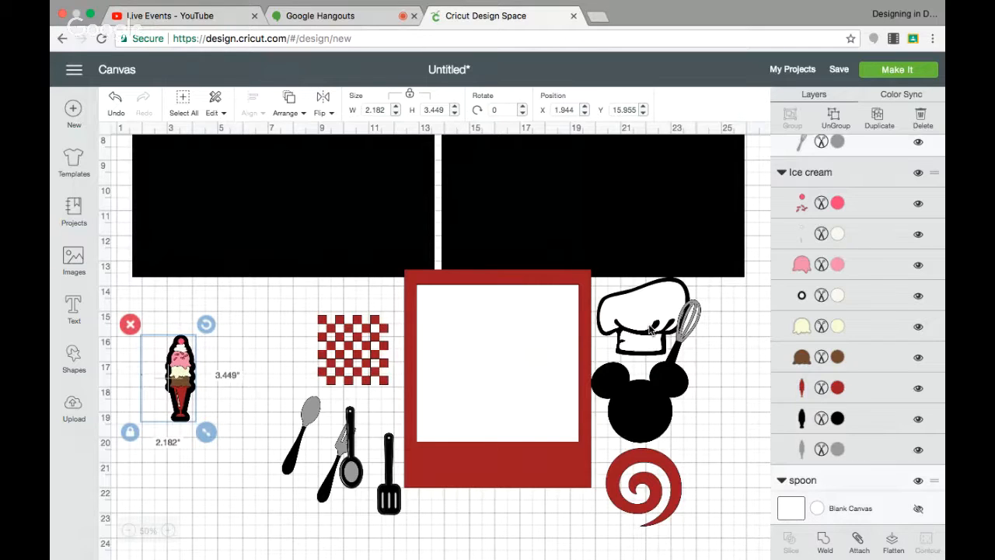
{"action": "mouse_move", "coordinate": [633, 325]}
{"action": "left_mouse_down"}
{"action": "mouse_move", "coordinate": [558, 259]}
{"action": "mouse_move", "coordinate": [531, 321]}
{"action": "mouse_move", "coordinate": [591, 358]}
{"action": "mouse_move", "coordinate": [637, 336]}
{"action": "left_mouse_up"}
Add a square shape and size it to 11.5 x 11.5 inches.
{"action": "scroll", "coordinate": [431, 511], "scroll_direction": "up", "scroll_amount": 5}
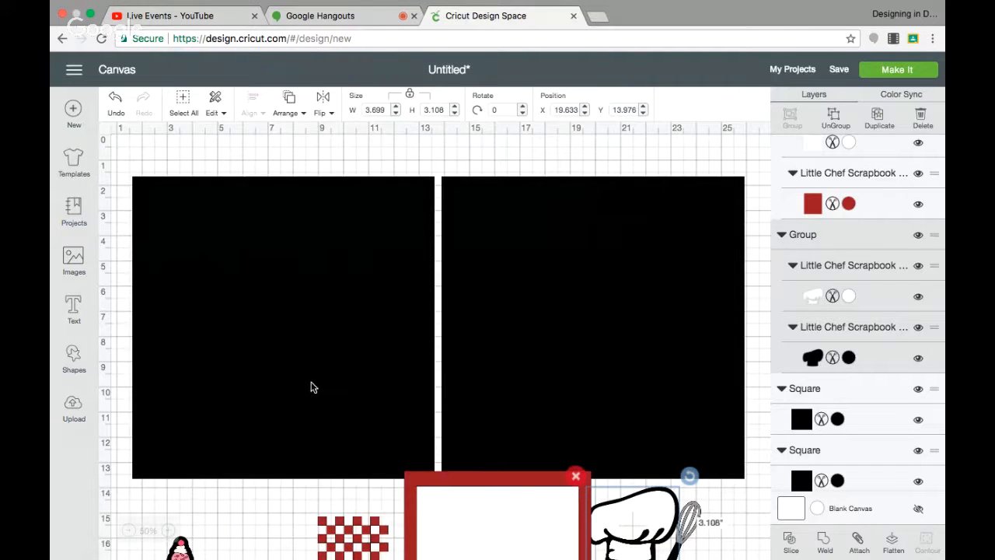
{"action": "scroll", "coordinate": [311, 387], "scroll_direction": "down", "scroll_amount": 2}
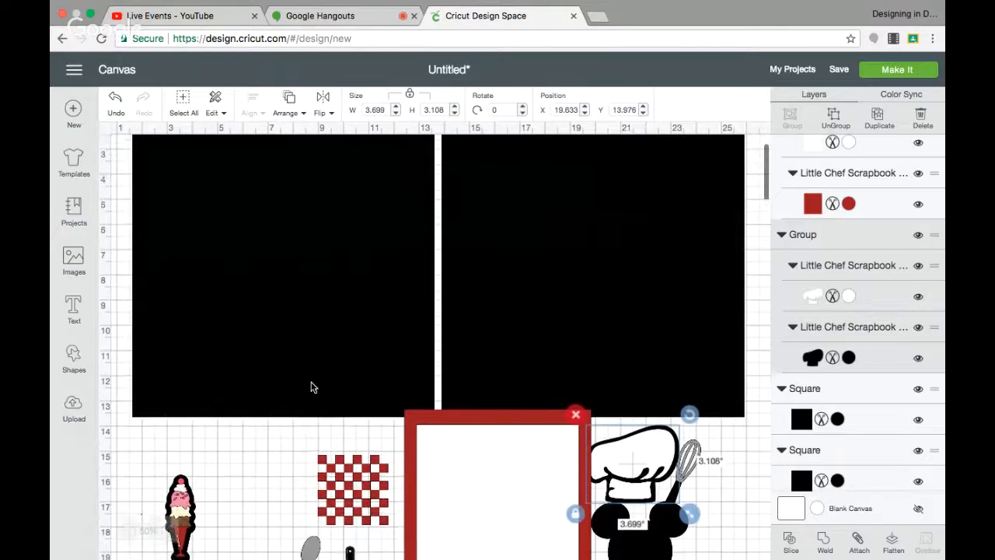
{"action": "scroll", "coordinate": [311, 387], "scroll_direction": "up", "scroll_amount": 1}
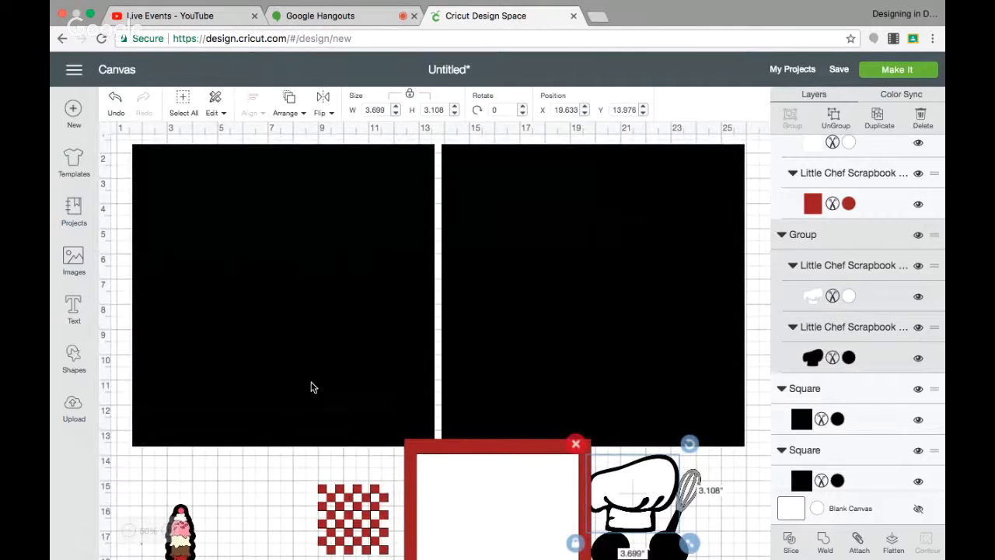
{"action": "scroll", "coordinate": [311, 387], "scroll_direction": "down", "scroll_amount": 1}
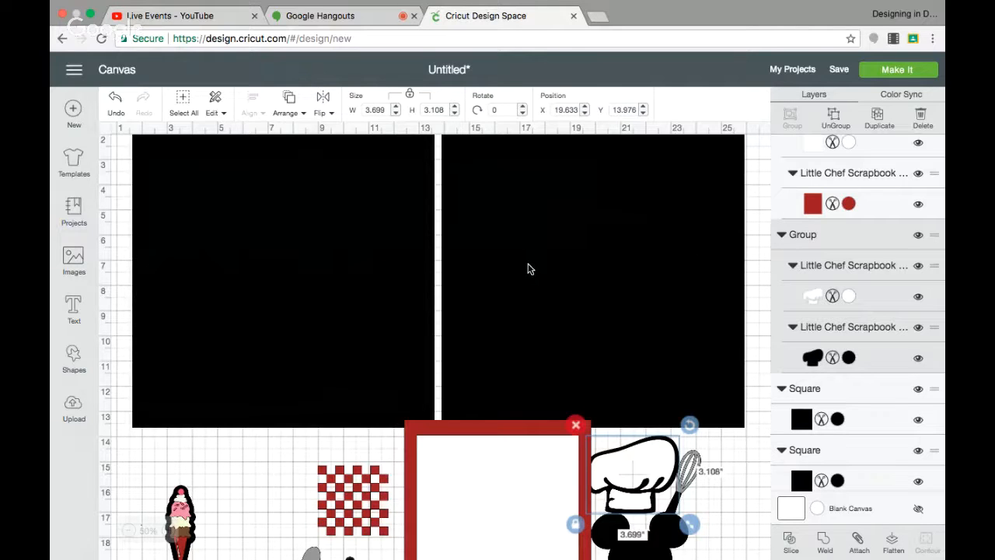
{"action": "scroll", "coordinate": [528, 269], "scroll_direction": "up", "scroll_amount": 2}
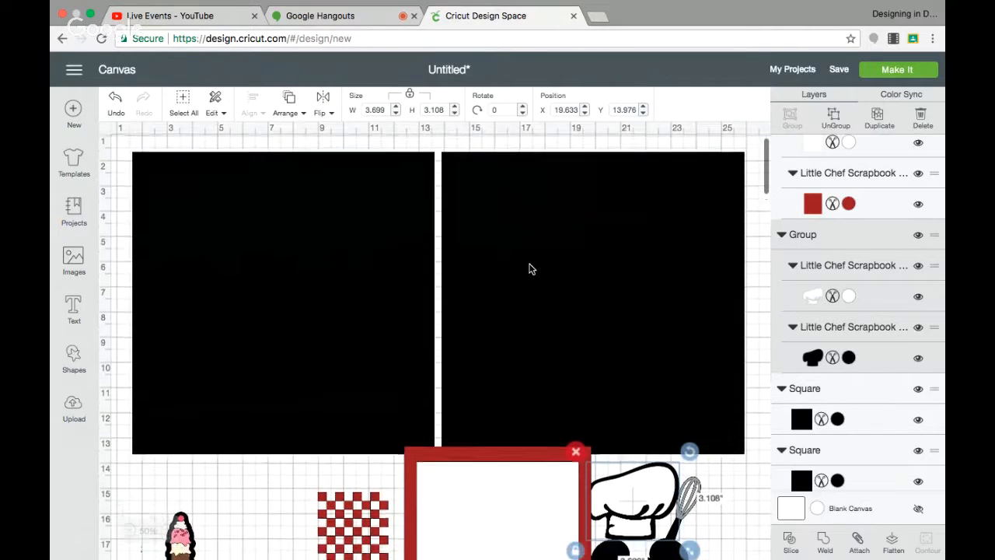
{"action": "left_click", "coordinate": [74, 359]}
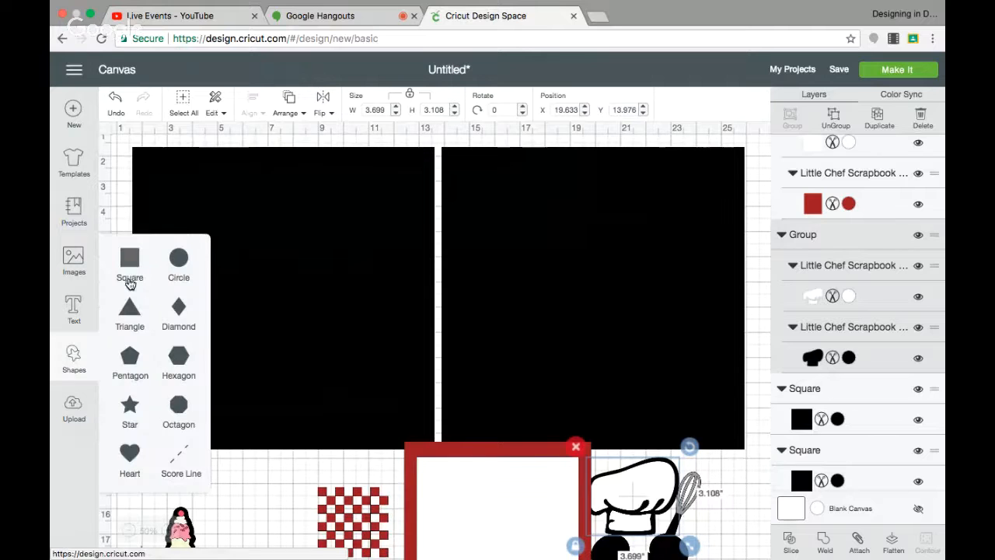
{"action": "left_click", "coordinate": [130, 268]}
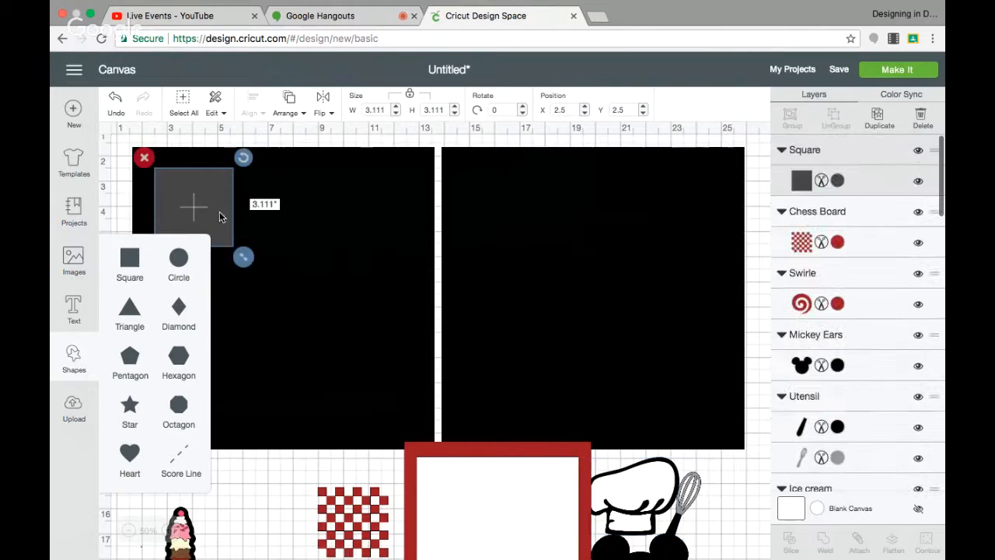
{"action": "left_click_drag", "start_coordinate": [220, 217], "coordinate": [532, 224]}
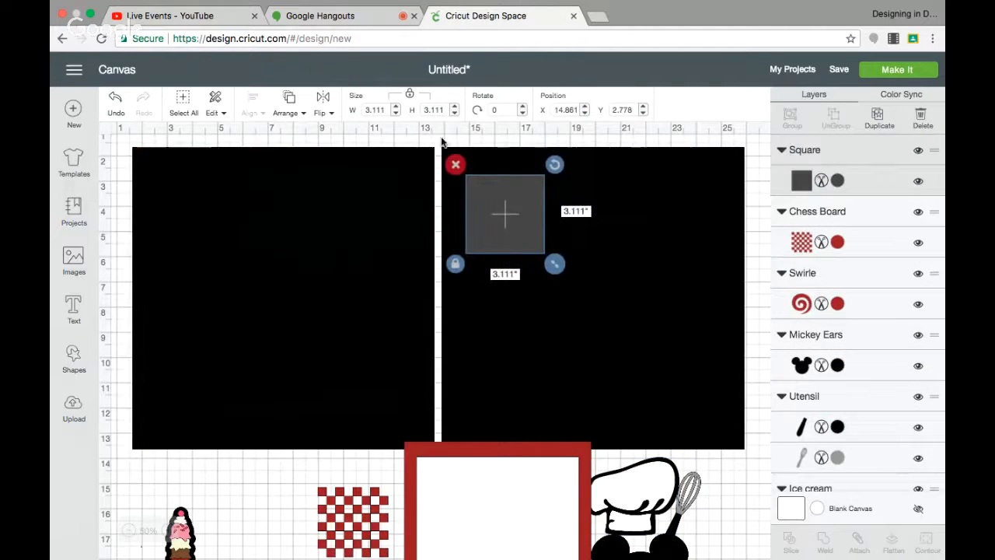
{"action": "left_click", "coordinate": [376, 110]}
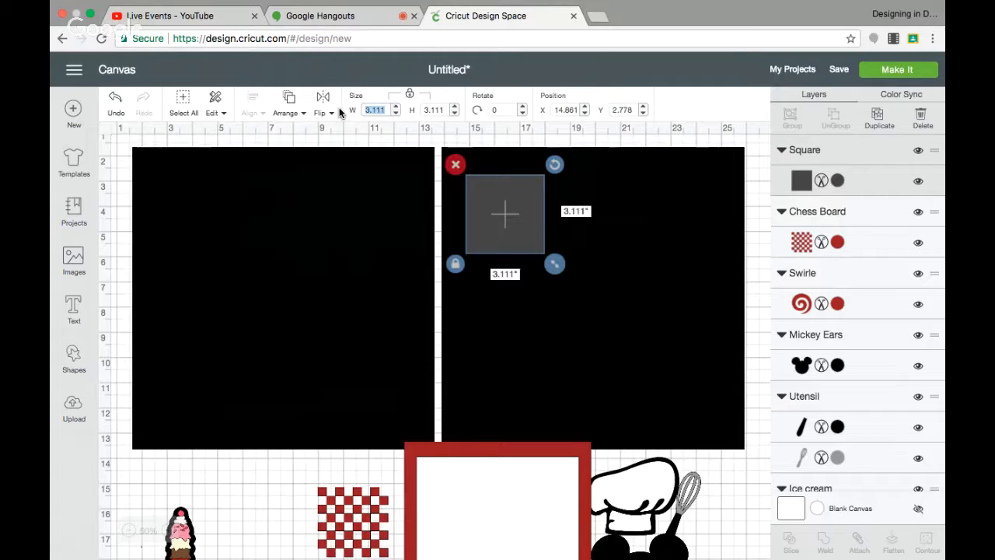
{"action": "type", "text": "11"}
{"action": "type", "text": ".5"}
{"action": "key", "text": "Return"}
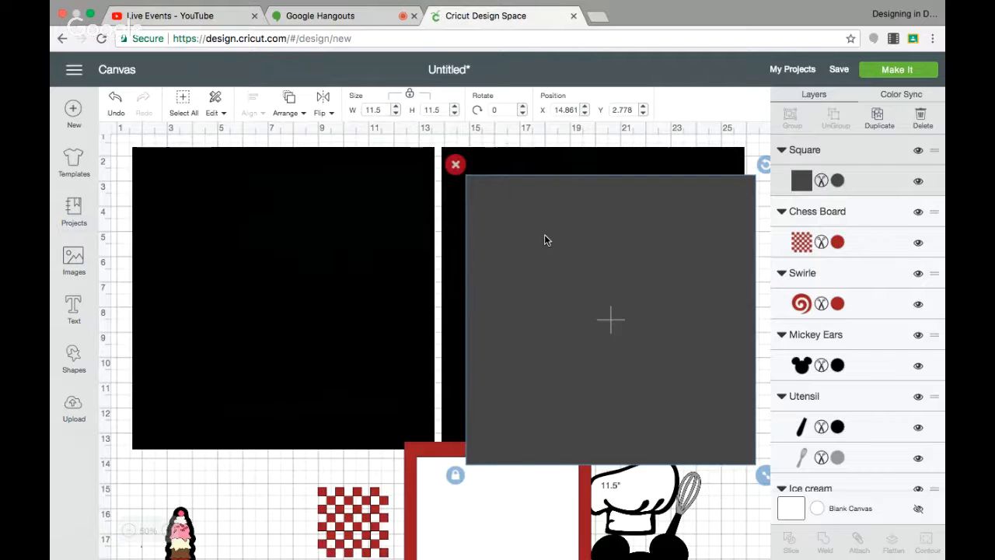
Center the new square on the right black page and color it white.
{"action": "left_click_drag", "start_coordinate": [544, 235], "coordinate": [527, 213]}
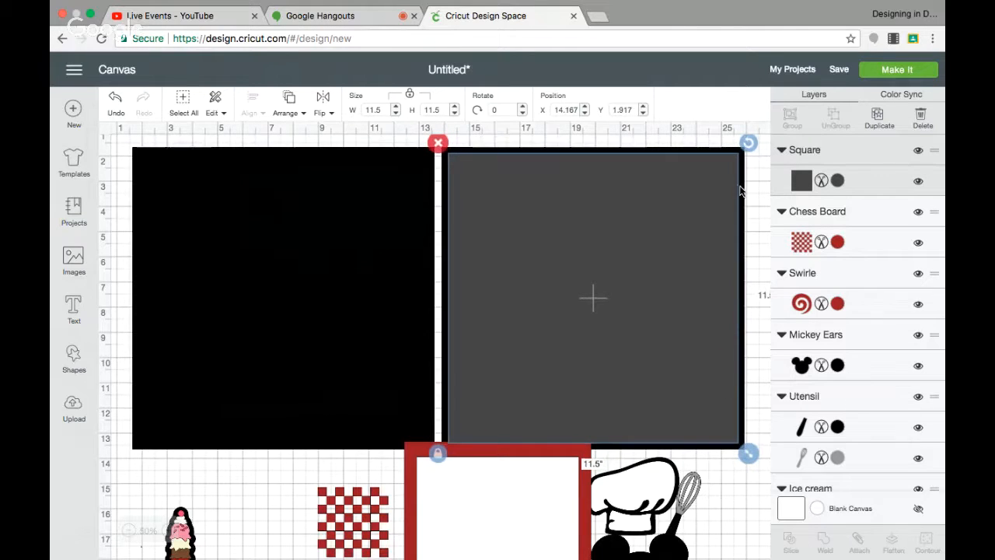
{"action": "left_click", "coordinate": [837, 181]}
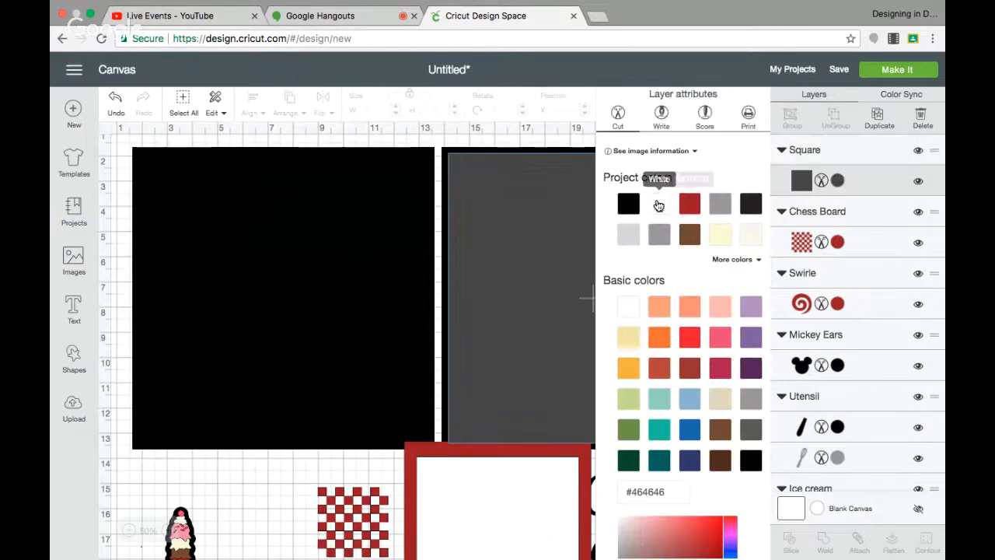
{"action": "left_click", "coordinate": [658, 205]}
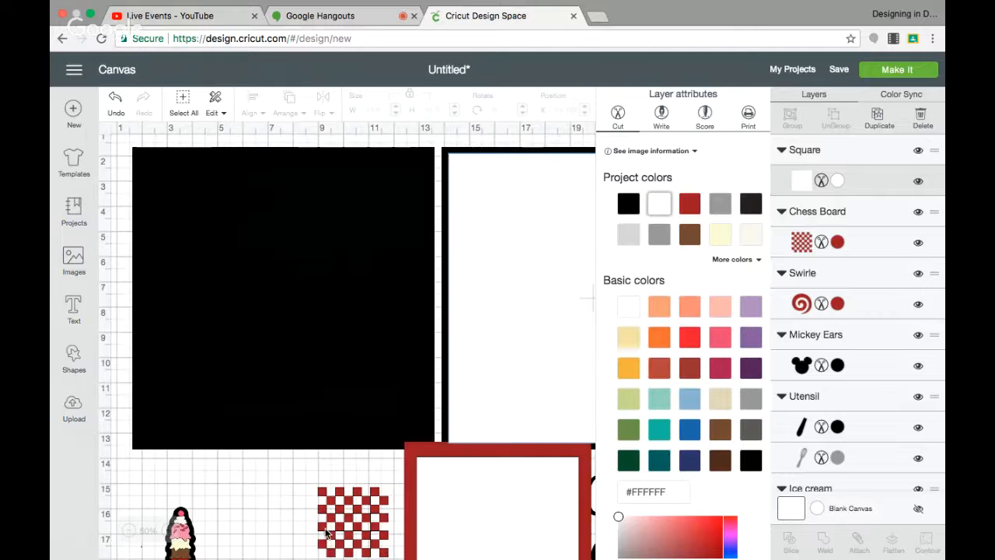
Move the chess board pattern onto the white square on the right page and bring it to the front.
{"action": "left_click", "coordinate": [483, 326]}
{"action": "left_click_drag", "start_coordinate": [483, 327], "coordinate": [492, 274]}
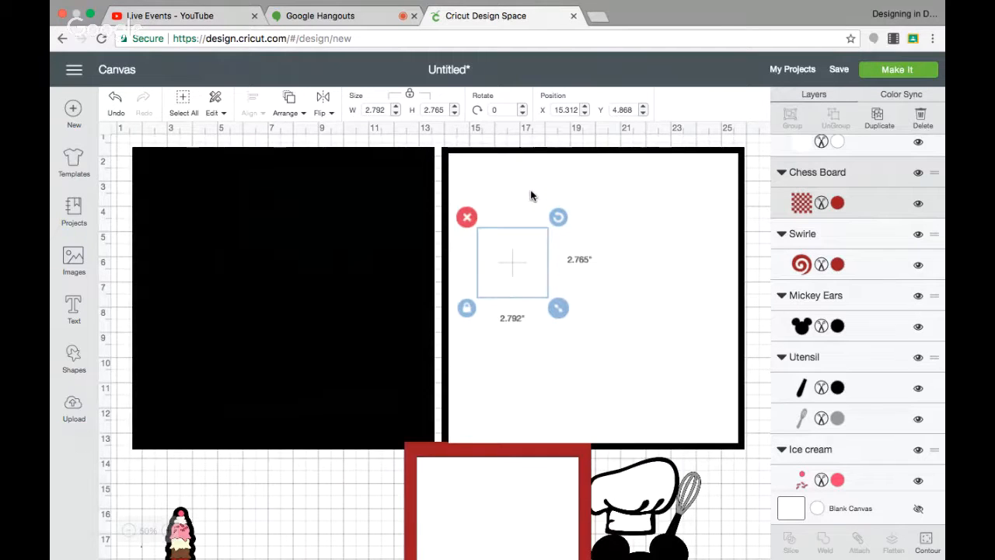
{"action": "left_click", "coordinate": [289, 101]}
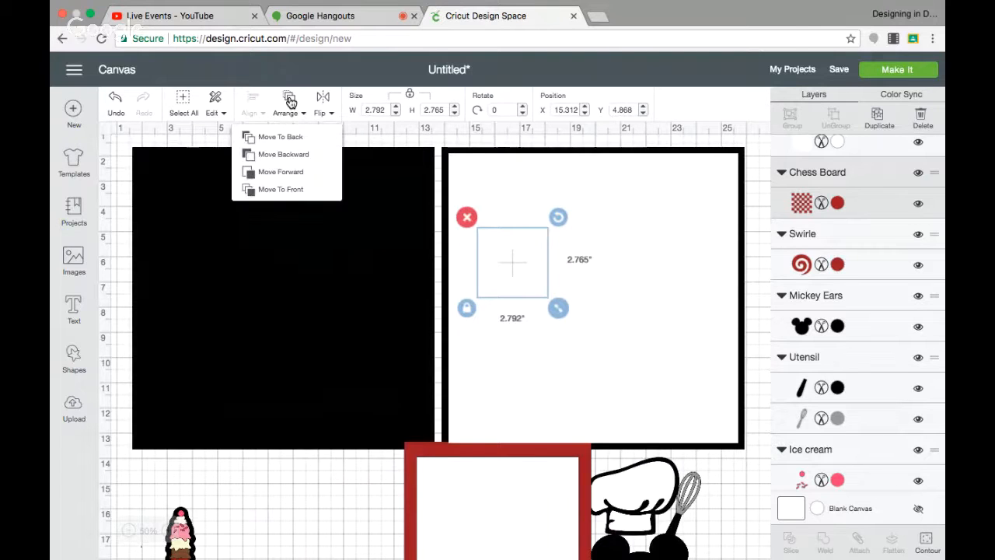
{"action": "left_click", "coordinate": [290, 189]}
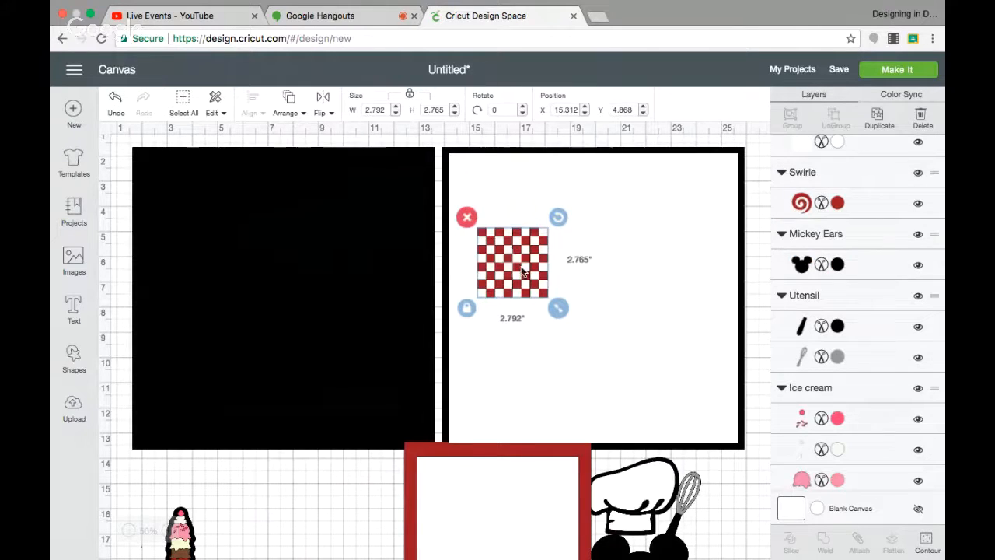
Align the chess board with the white square's top-left corner and enlarge it to about 11.5 inches wide.
{"action": "left_click_drag", "start_coordinate": [512, 265], "coordinate": [493, 205]}
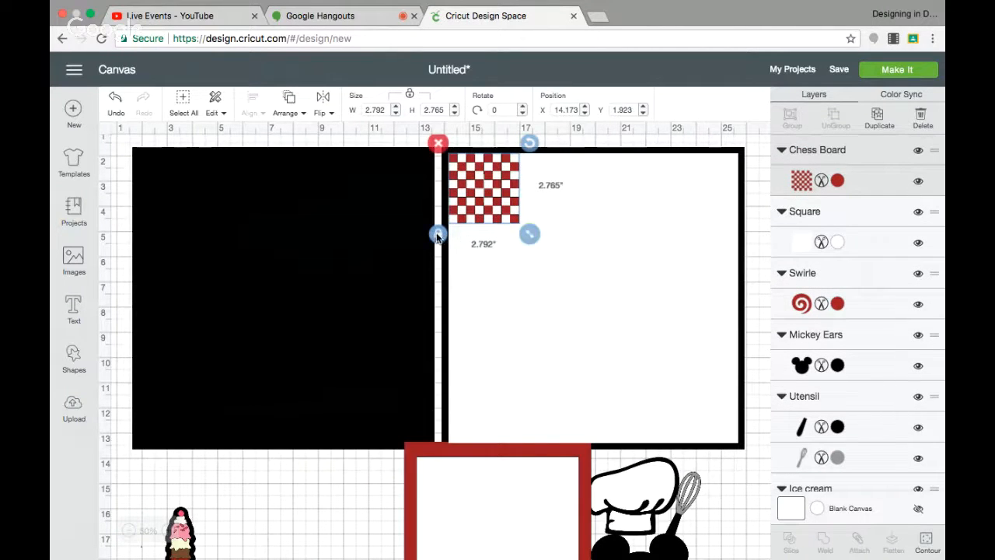
{"action": "left_click_drag", "start_coordinate": [529, 235], "coordinate": [749, 399]}
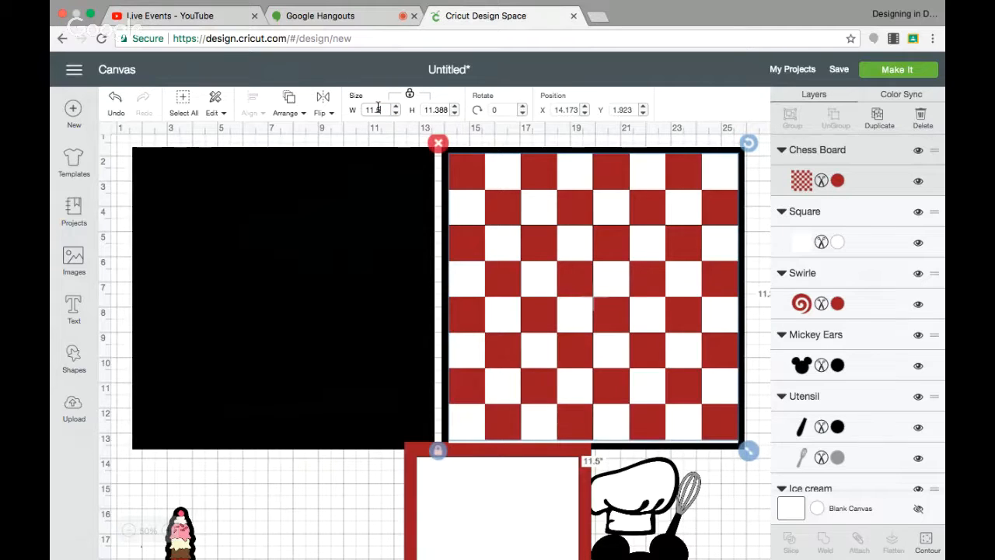
{"action": "key", "text": "Return"}
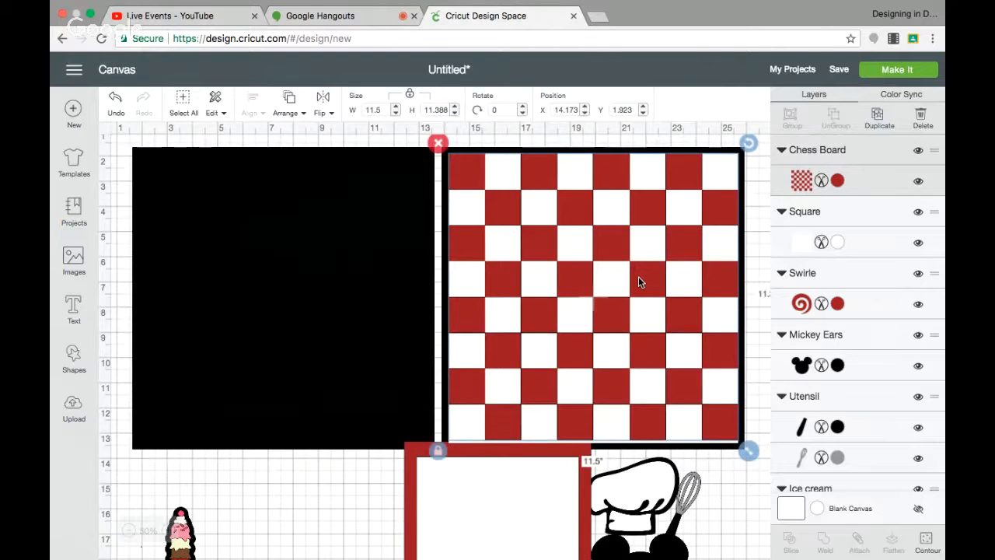
{"action": "left_click_drag", "start_coordinate": [638, 282], "coordinate": [638, 283]}
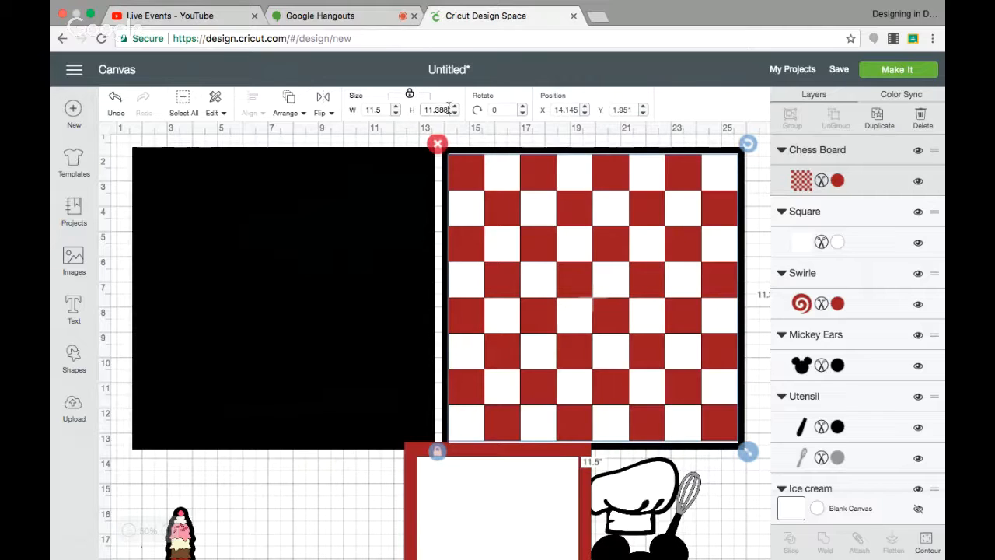
Set the chess board's height and width to 11.5 inches each.
{"action": "left_click", "coordinate": [428, 109]}
{"action": "type", "text": "11.5"}
{"action": "key", "text": "Return"}
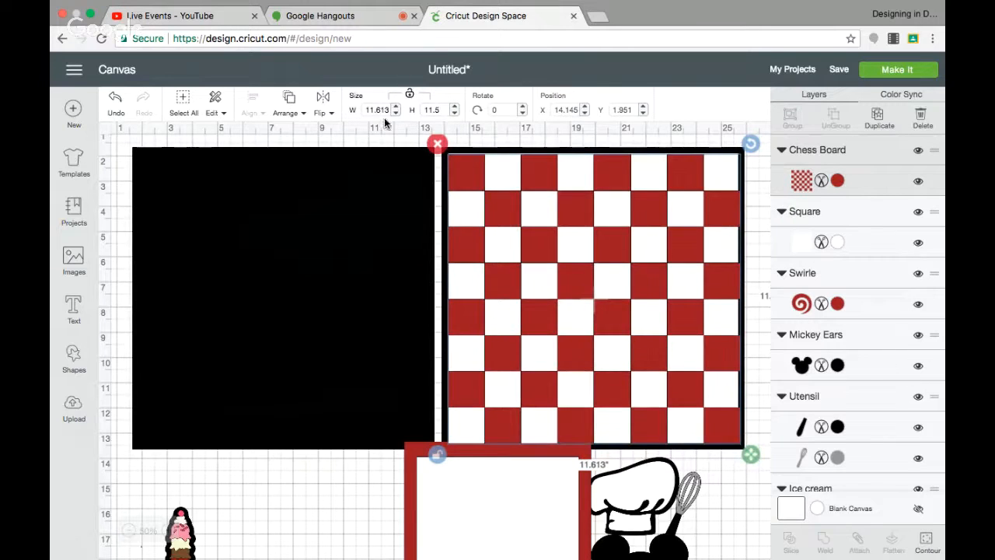
{"action": "left_click_drag", "start_coordinate": [389, 111], "coordinate": [381, 110]}
{"action": "type", "text": "5"}
{"action": "key", "text": "Return"}
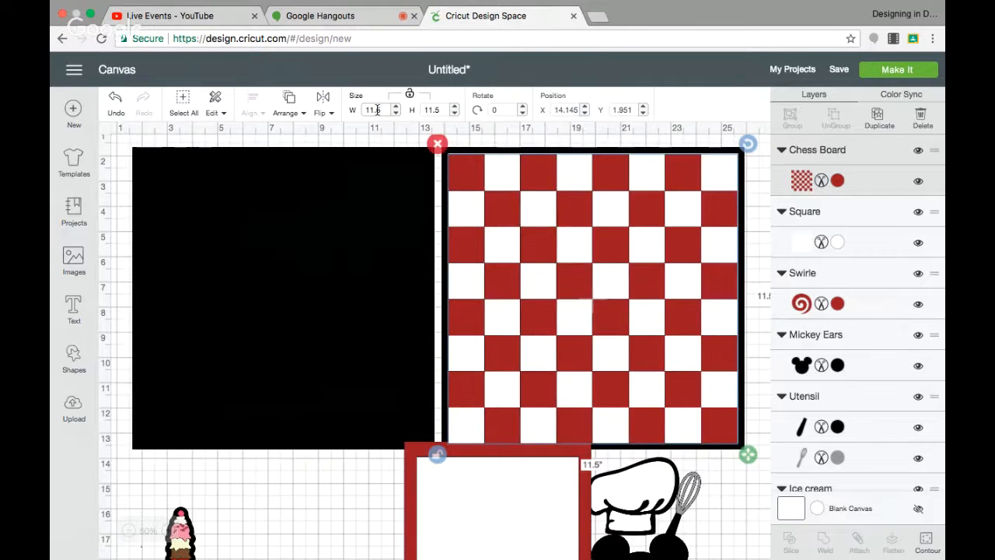
Nudge the chess board into place inside the white square and deselect it.
{"action": "left_click", "coordinate": [521, 219]}
{"action": "left_click_drag", "start_coordinate": [520, 217], "coordinate": [520, 215]}
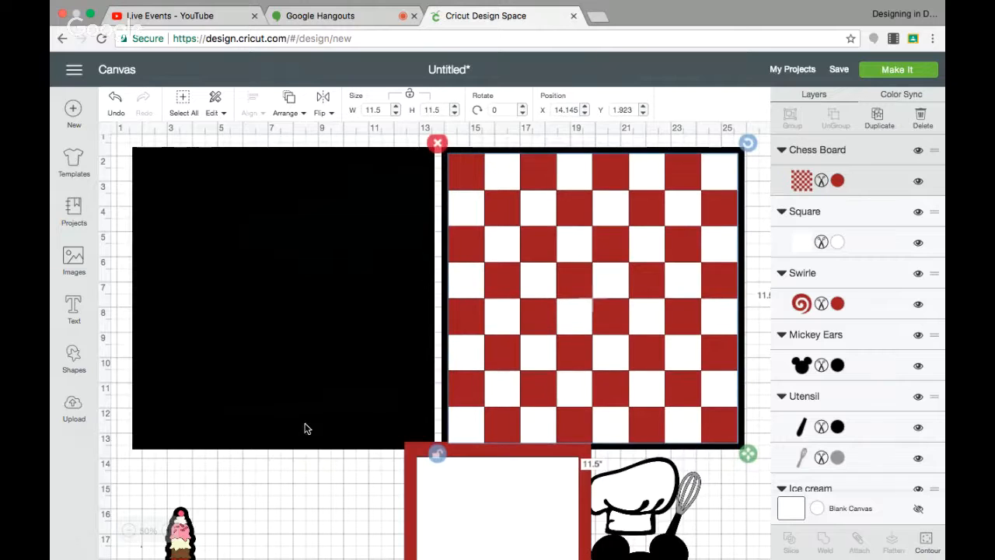
{"action": "left_click", "coordinate": [349, 535]}
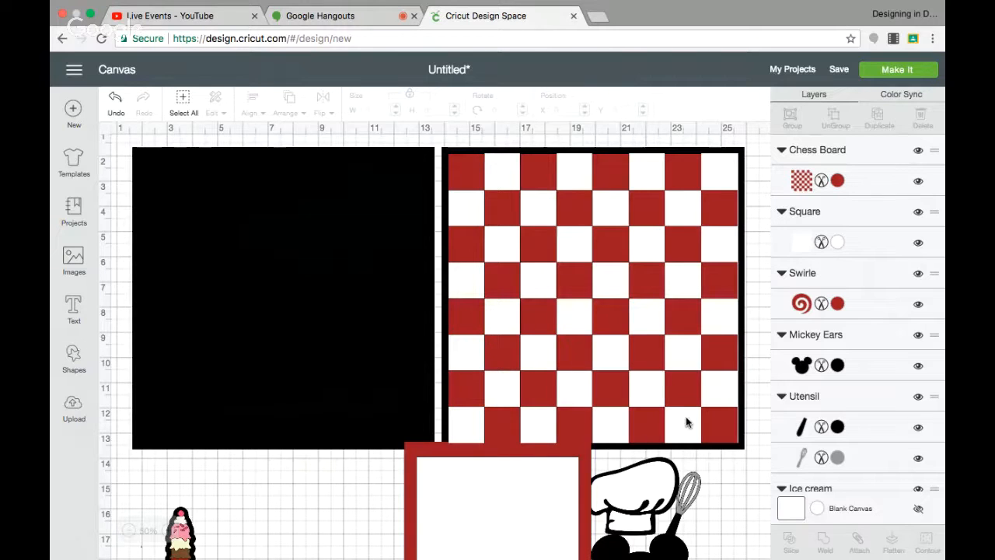
Move the Mickey Ears onto the upper part of the chess board and bring it to the front.
{"action": "left_click_drag", "start_coordinate": [677, 549], "coordinate": [580, 186]}
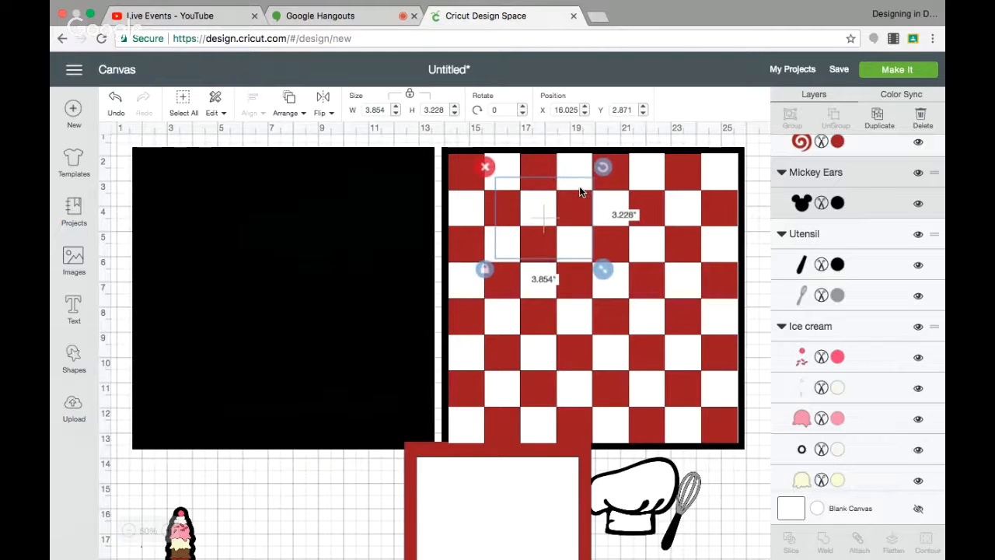
{"action": "left_click", "coordinate": [290, 99]}
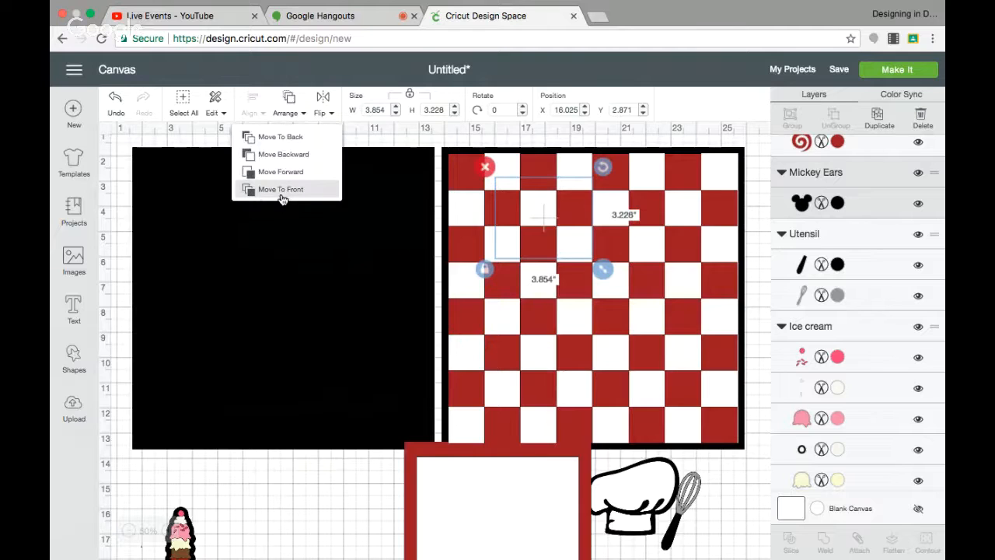
{"action": "left_click", "coordinate": [281, 190]}
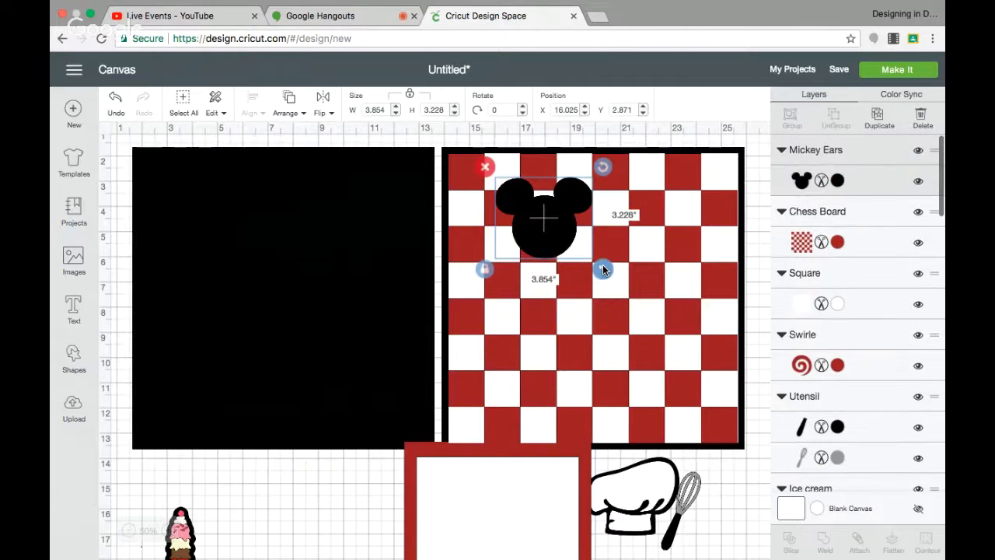
Enlarge the Mickey Ears to about 5.4 x 4.6 inches and position them near the page's top-left.
{"action": "left_click_drag", "start_coordinate": [605, 269], "coordinate": [673, 337]}
{"action": "left_click_drag", "start_coordinate": [603, 282], "coordinate": [578, 272]}
{"action": "left_click_drag", "start_coordinate": [651, 321], "coordinate": [619, 291]}
{"action": "left_click_drag", "start_coordinate": [566, 232], "coordinate": [568, 228]}
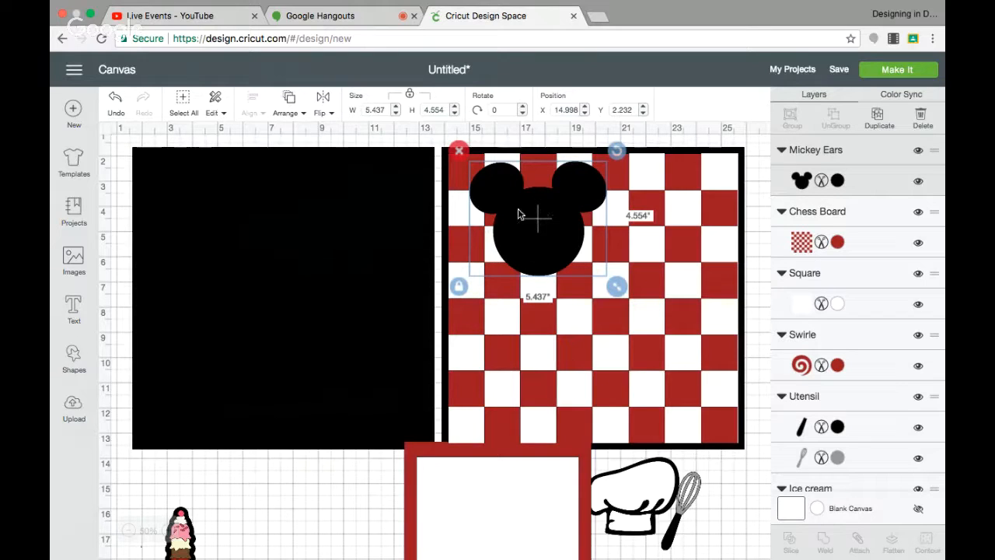
Add a circle shape about 3.1 inches wide and place it over the Mickey head's center.
{"action": "left_click", "coordinate": [72, 352]}
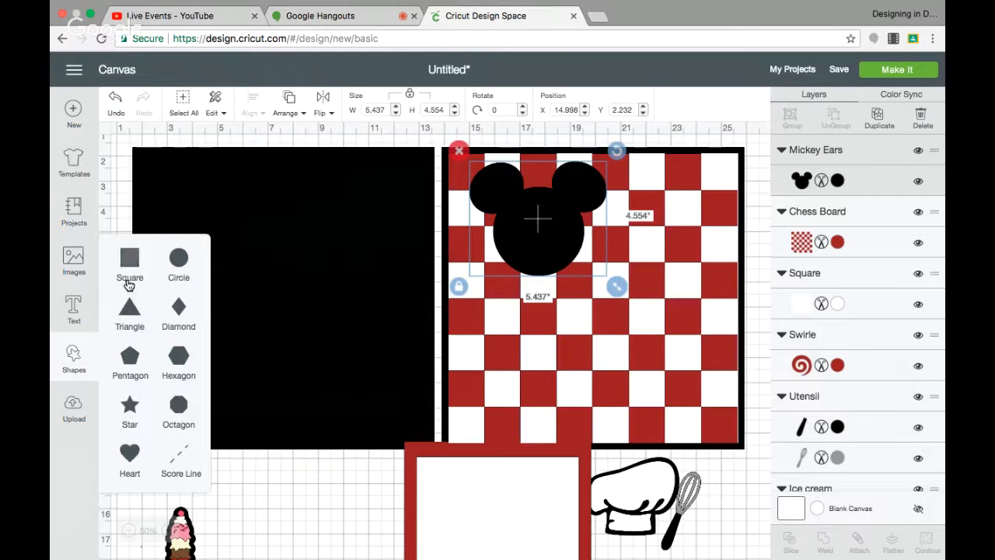
{"action": "left_click", "coordinate": [184, 263]}
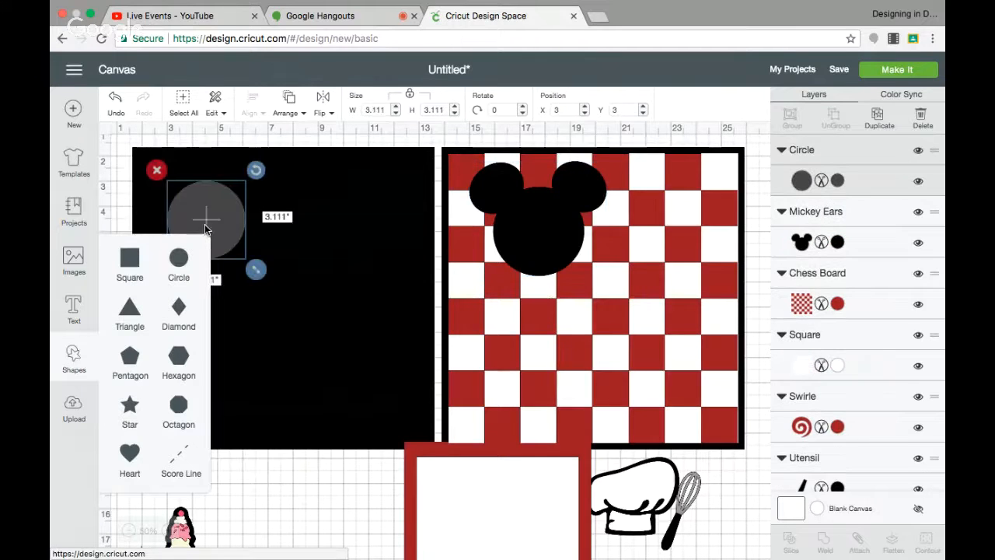
{"action": "left_click", "coordinate": [222, 210]}
{"action": "left_click_drag", "start_coordinate": [221, 210], "coordinate": [544, 221]}
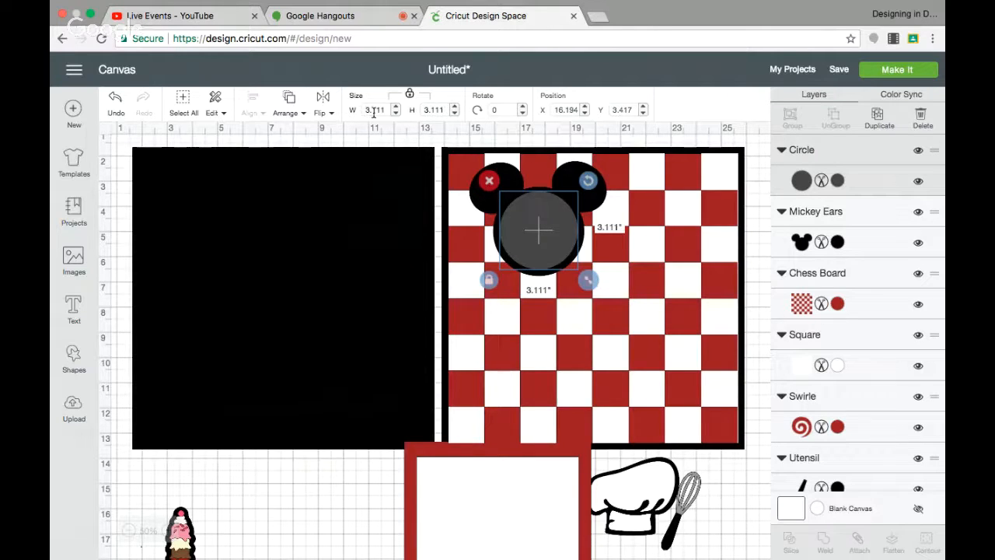
Resize the circle to 3.3 x 3.3 inches and nudge it into place over the Mickey head.
{"action": "left_click", "coordinate": [410, 97]}
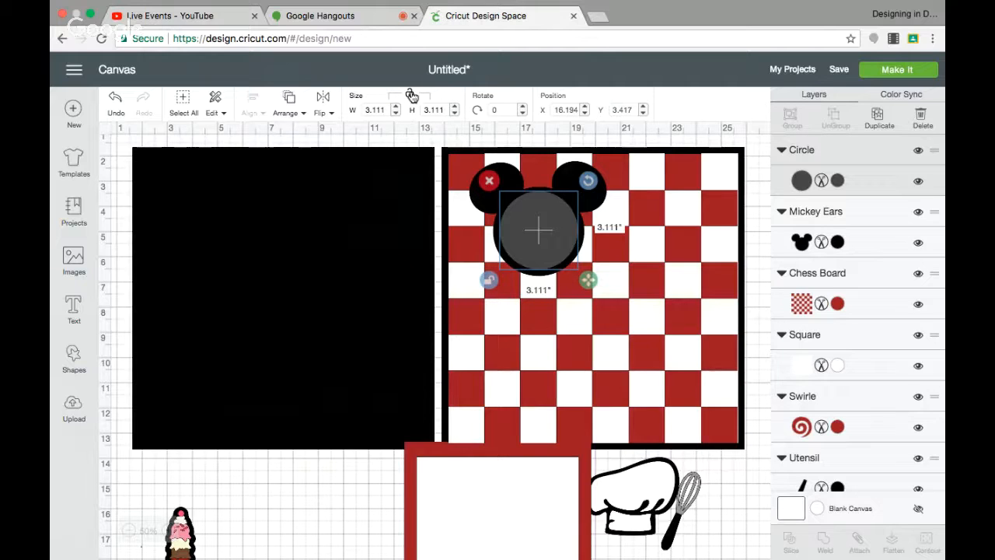
{"action": "left_click", "coordinate": [410, 95]}
{"action": "left_click_drag", "start_coordinate": [382, 109], "coordinate": [359, 113]}
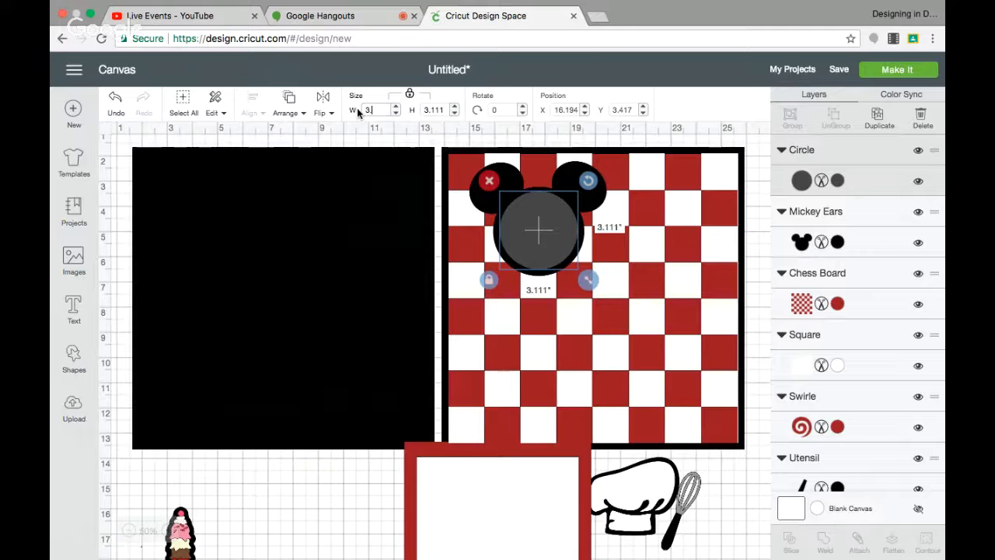
{"action": "type", "text": "3.3"}
{"action": "key", "text": "Return"}
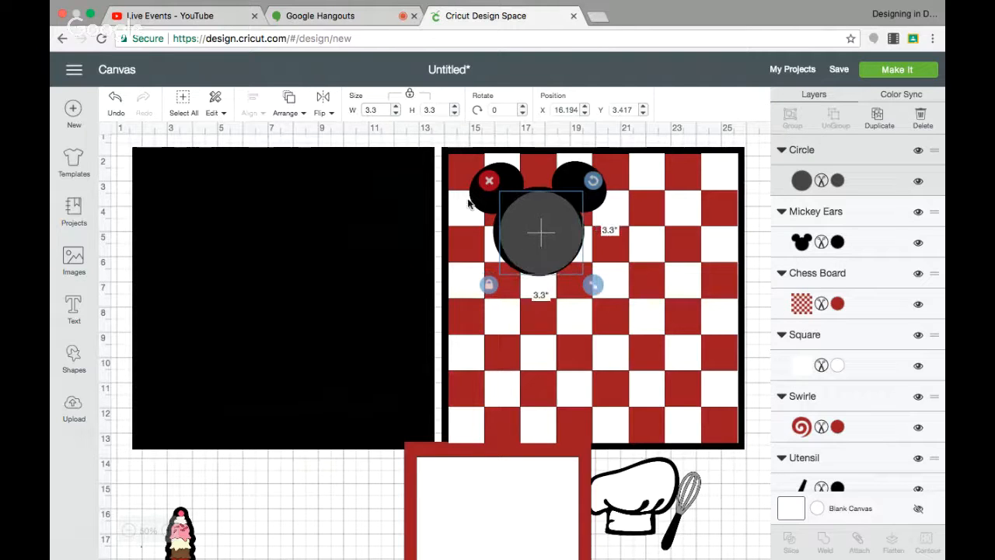
{"action": "left_click_drag", "start_coordinate": [542, 222], "coordinate": [543, 222]}
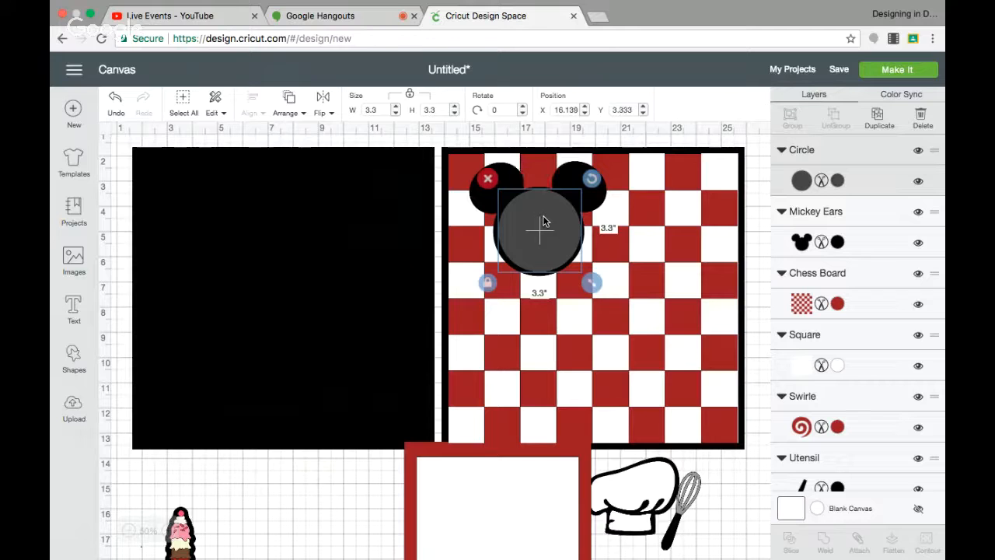
Change the circle's color to white.
{"action": "left_click", "coordinate": [837, 180]}
{"action": "left_click", "coordinate": [652, 205]}
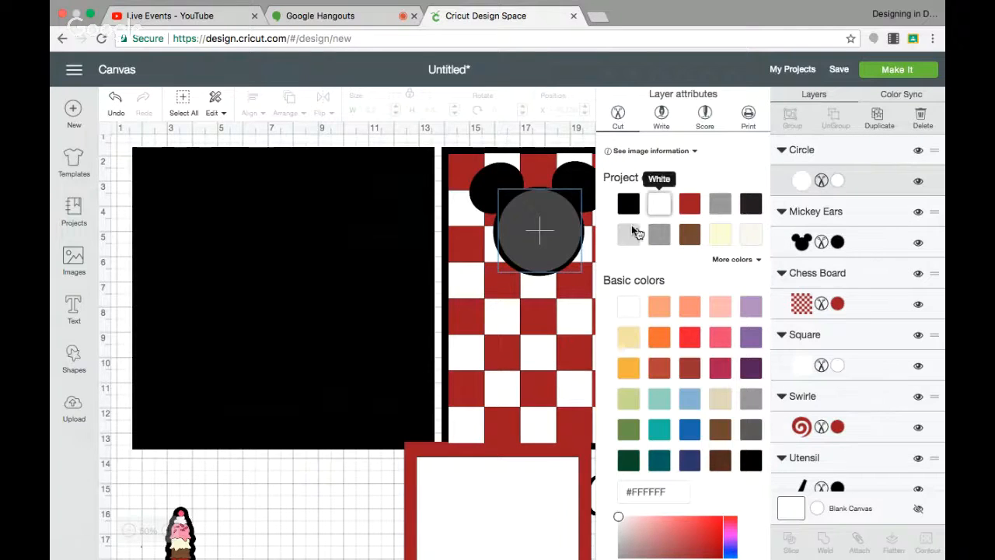
{"action": "left_click", "coordinate": [518, 347]}
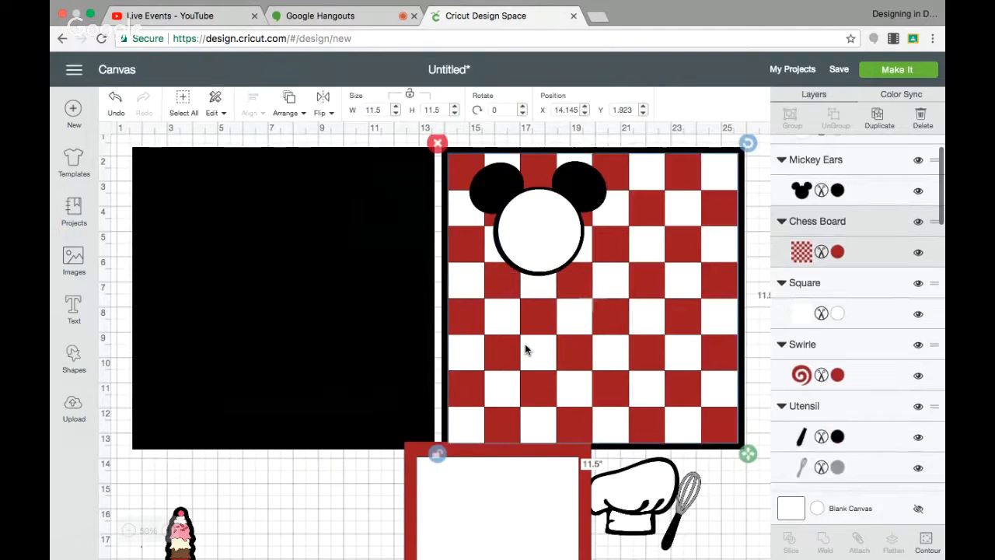
Rotate the Mickey Ears about 10 degrees and move the white circle down to stay centered on the head.
{"action": "left_click", "coordinate": [575, 188]}
{"action": "left_click_drag", "start_coordinate": [626, 156], "coordinate": [607, 180]}
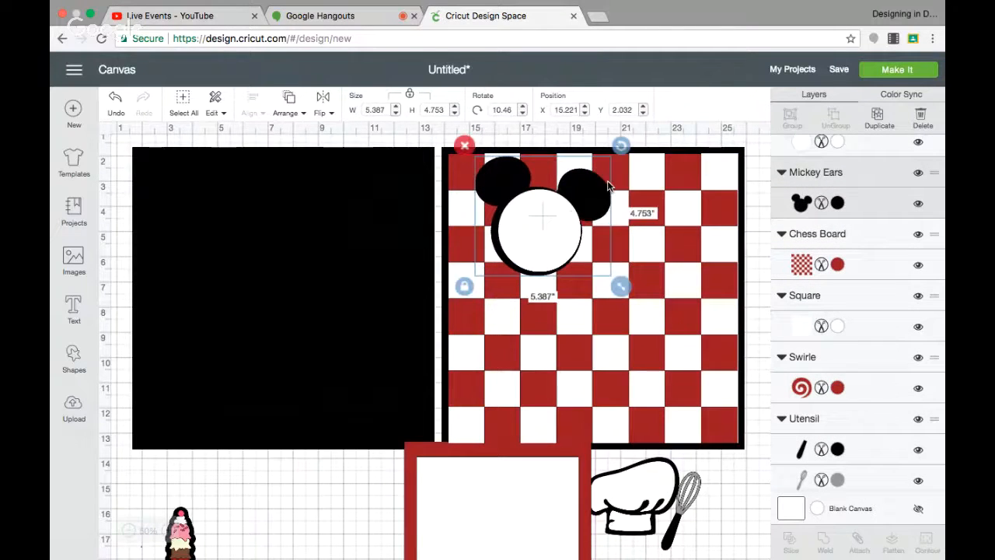
{"action": "left_click", "coordinate": [554, 228]}
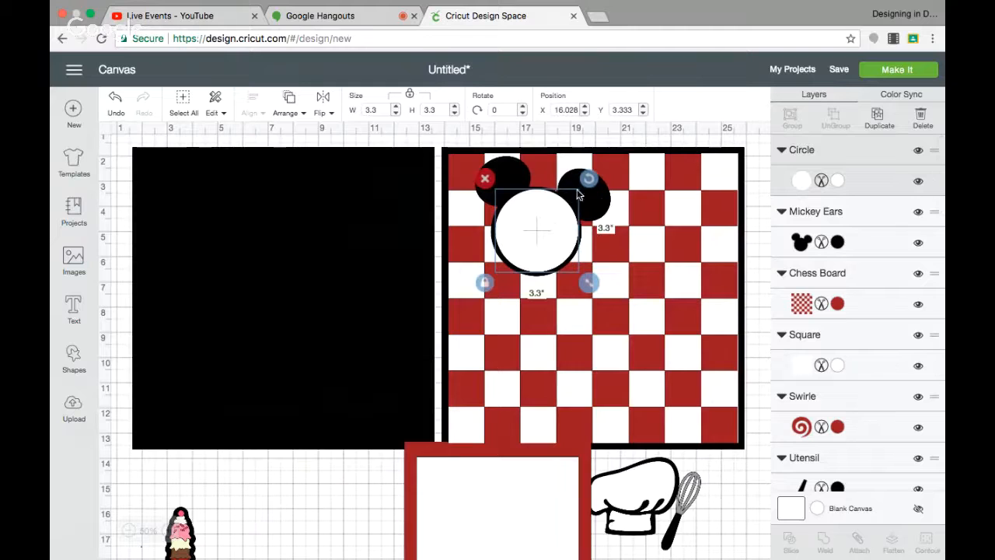
{"action": "left_click", "coordinate": [603, 204], "text": "shift"}
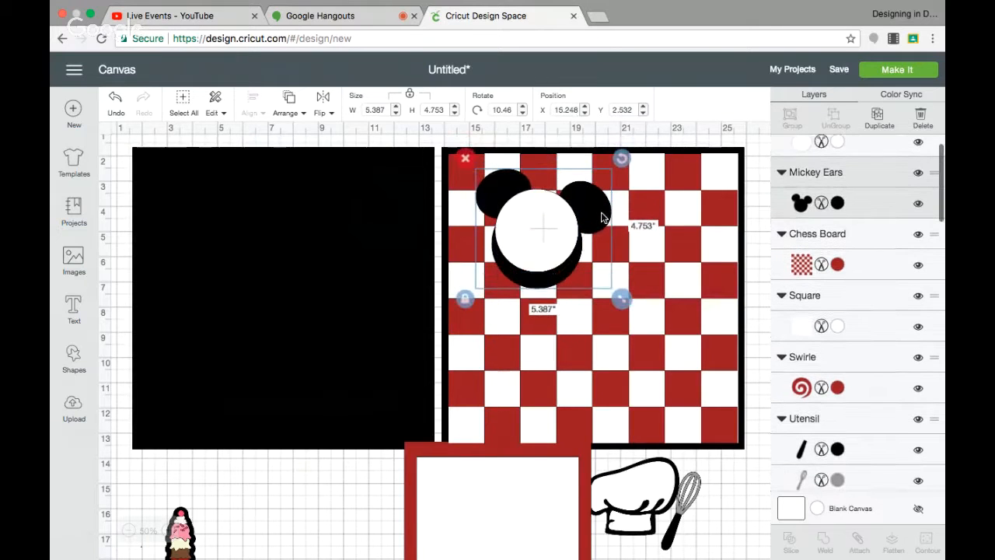
{"action": "left_click", "coordinate": [556, 230]}
{"action": "left_click_drag", "start_coordinate": [555, 232], "coordinate": [554, 230]}
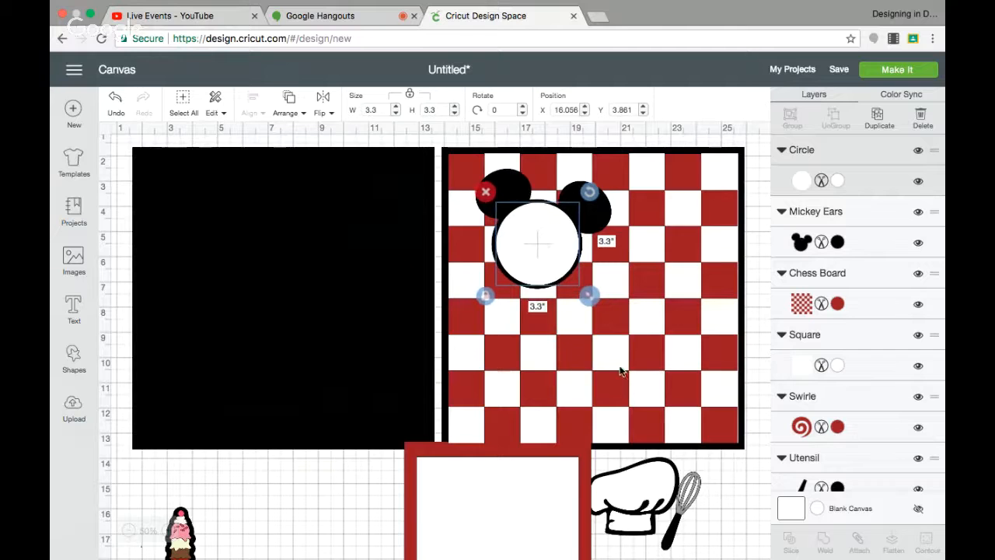
Move the Little Chef hat over the Mickey head, bring it to the front, and place it at the head's top.
{"action": "left_click_drag", "start_coordinate": [653, 473], "coordinate": [599, 239]}
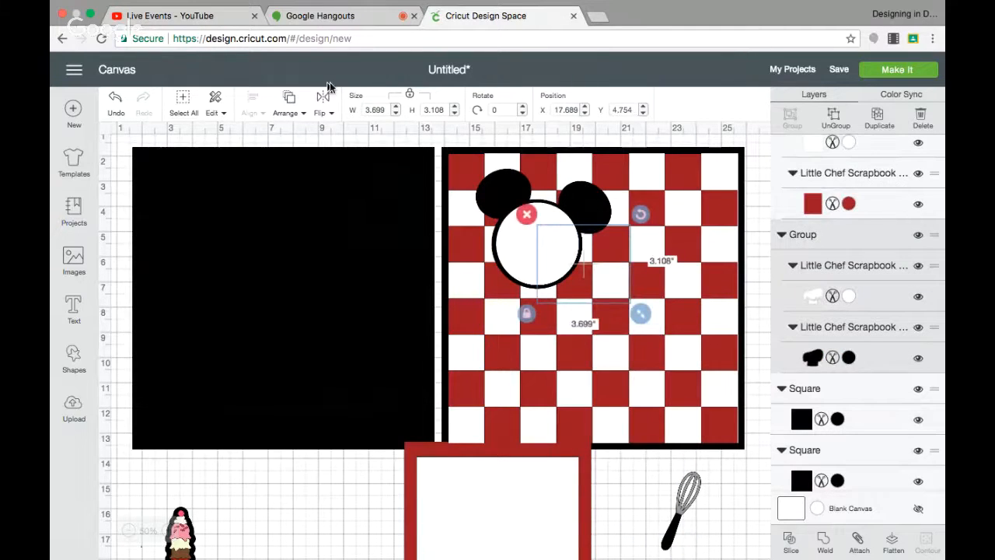
{"action": "left_click", "coordinate": [288, 99]}
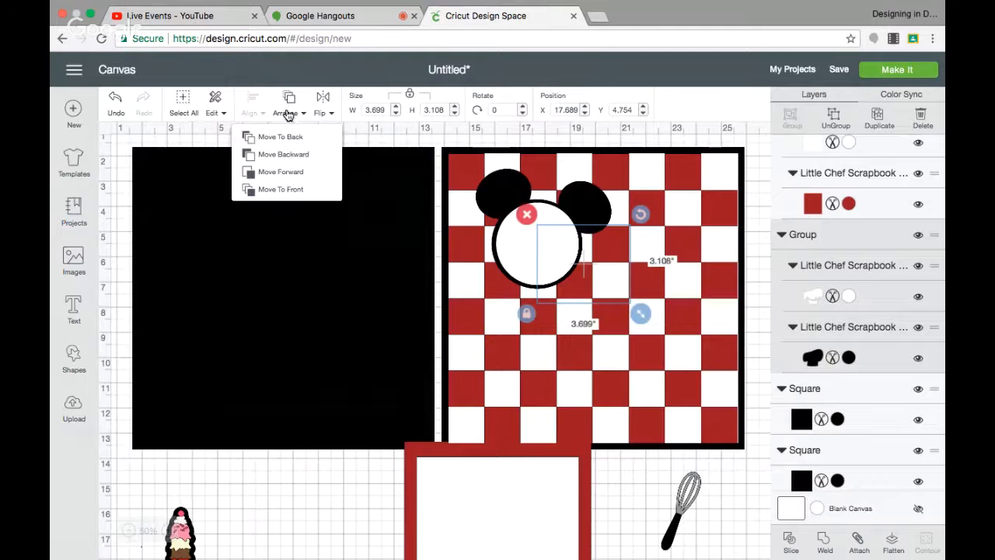
{"action": "left_click", "coordinate": [285, 192]}
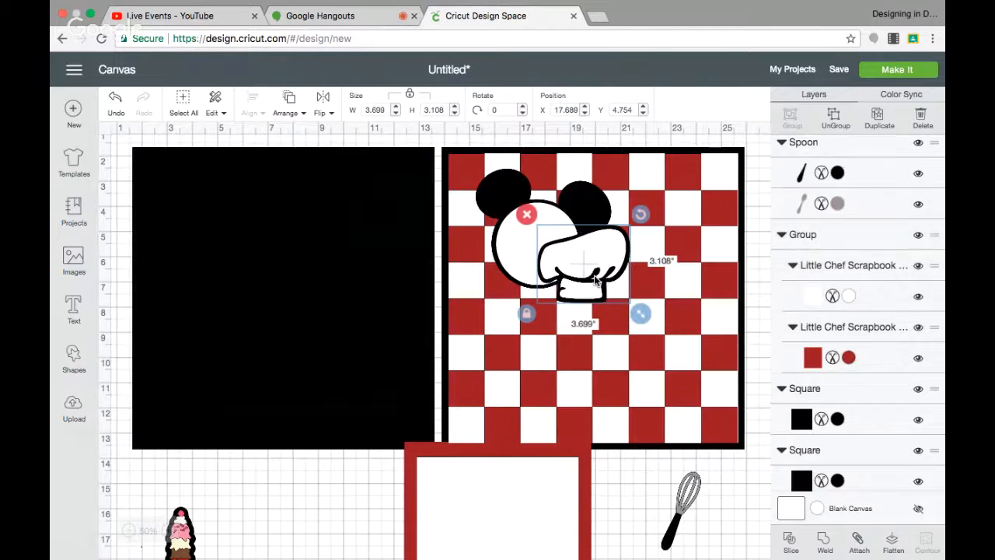
{"action": "left_click_drag", "start_coordinate": [597, 278], "coordinate": [563, 186]}
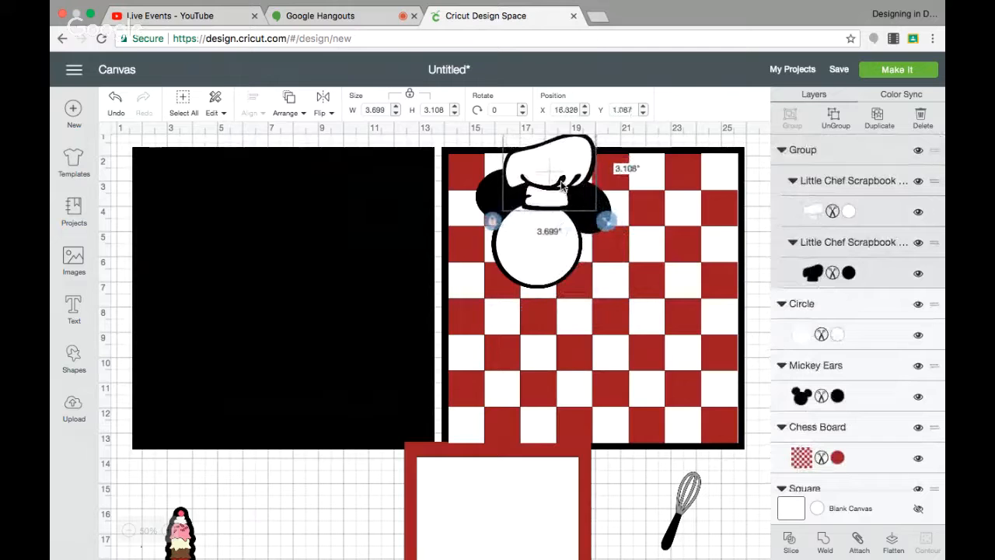
{"action": "scroll", "coordinate": [623, 167], "scroll_direction": "up", "scroll_amount": 2}
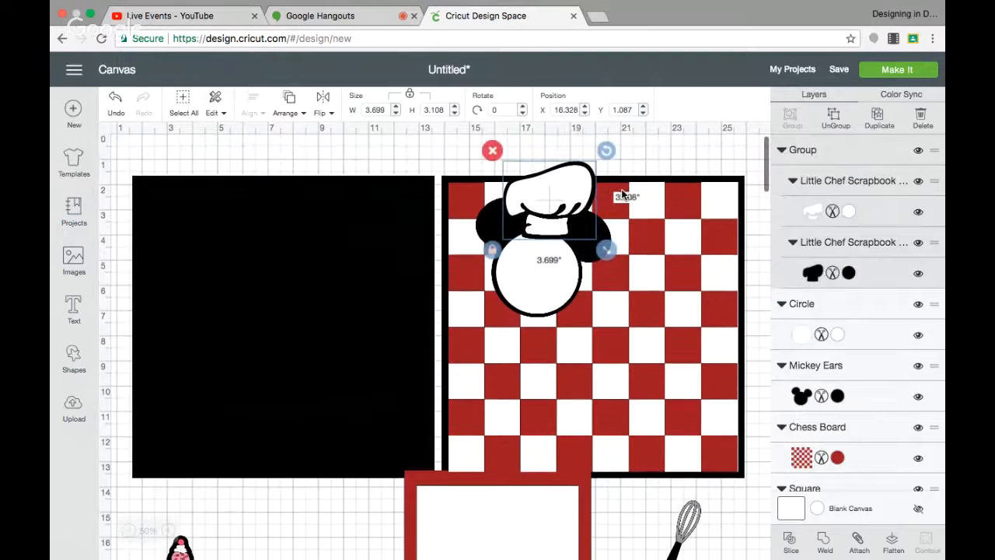
Rotate the Little Chef hat about 15 degrees, resize it to about 3.5 x 2.6 inches, and park it below the page.
{"action": "left_click_drag", "start_coordinate": [604, 151], "coordinate": [617, 165]}
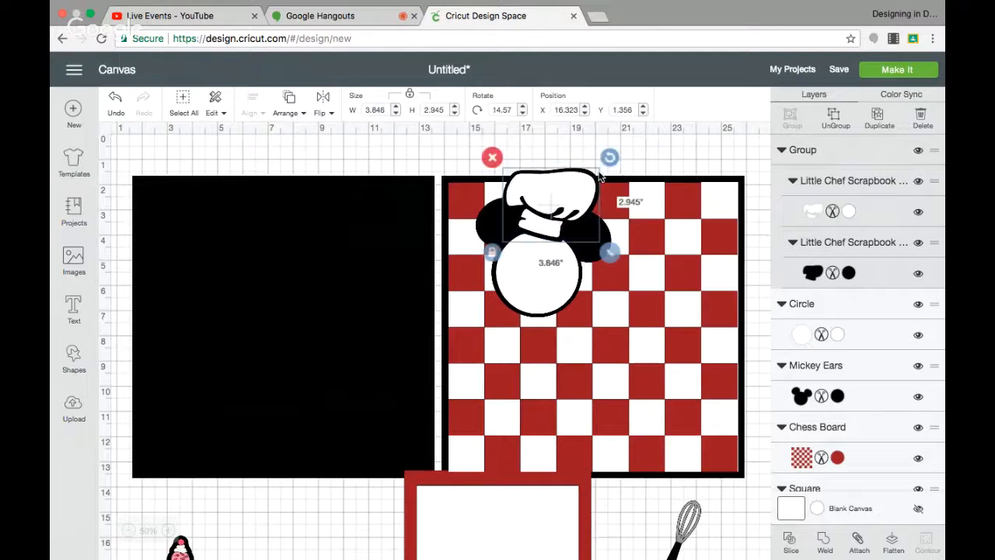
{"action": "left_click_drag", "start_coordinate": [565, 198], "coordinate": [573, 195]}
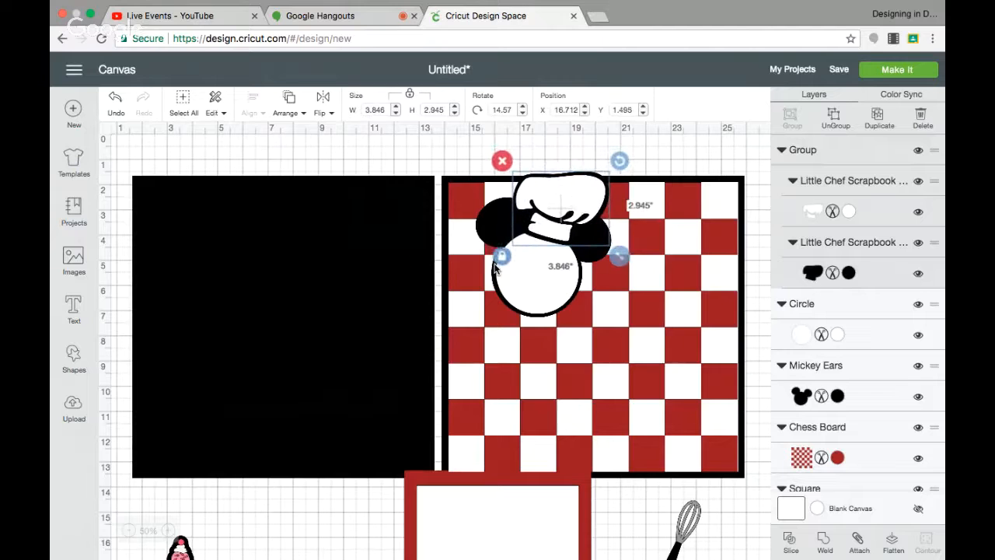
{"action": "left_click_drag", "start_coordinate": [609, 259], "coordinate": [630, 263]}
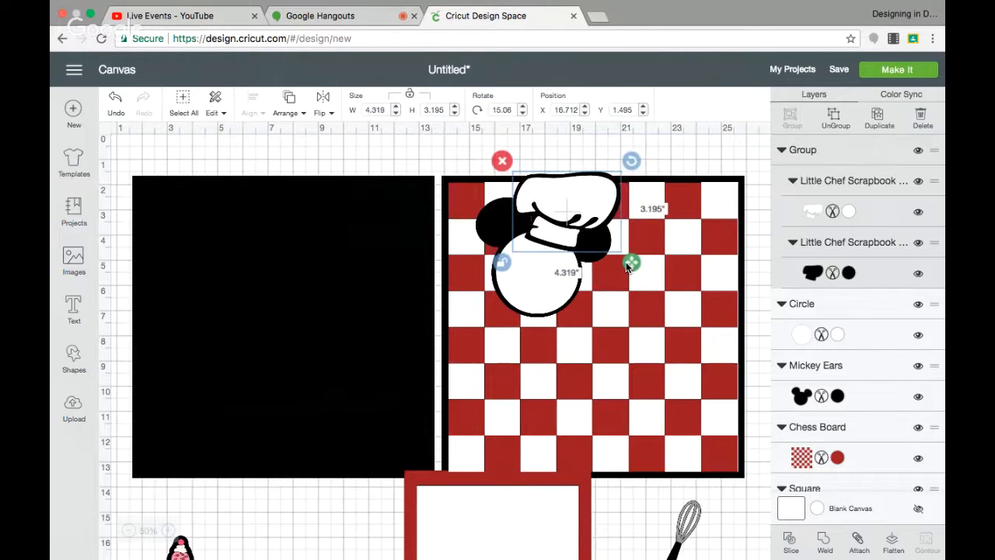
{"action": "left_click_drag", "start_coordinate": [560, 208], "coordinate": [556, 206]}
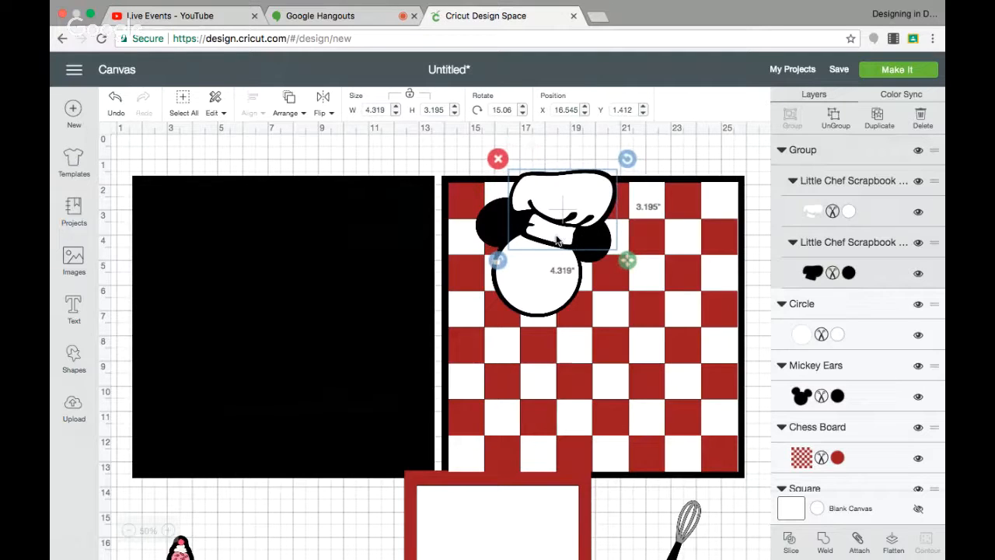
{"action": "left_click_drag", "start_coordinate": [627, 261], "coordinate": [583, 223]}
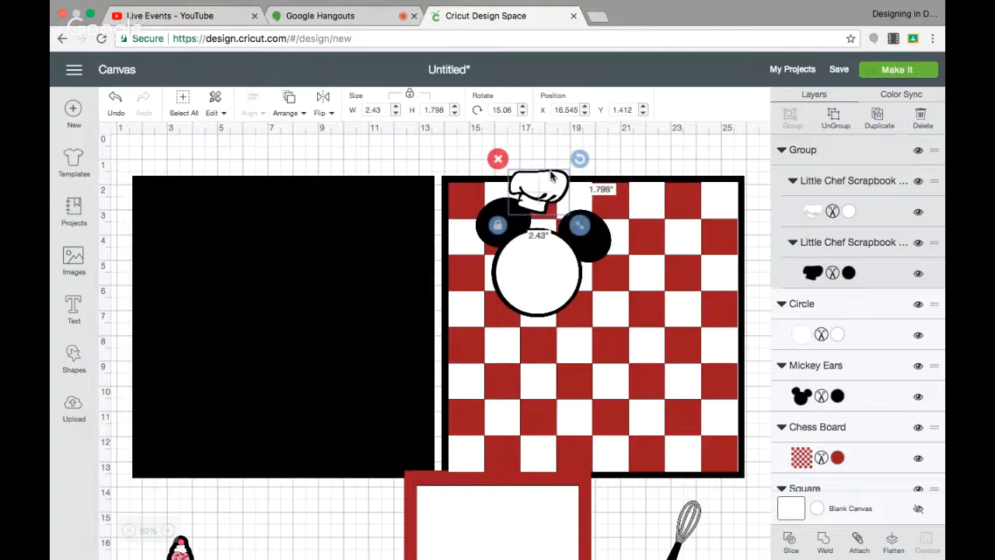
{"action": "left_click_drag", "start_coordinate": [553, 178], "coordinate": [568, 202]}
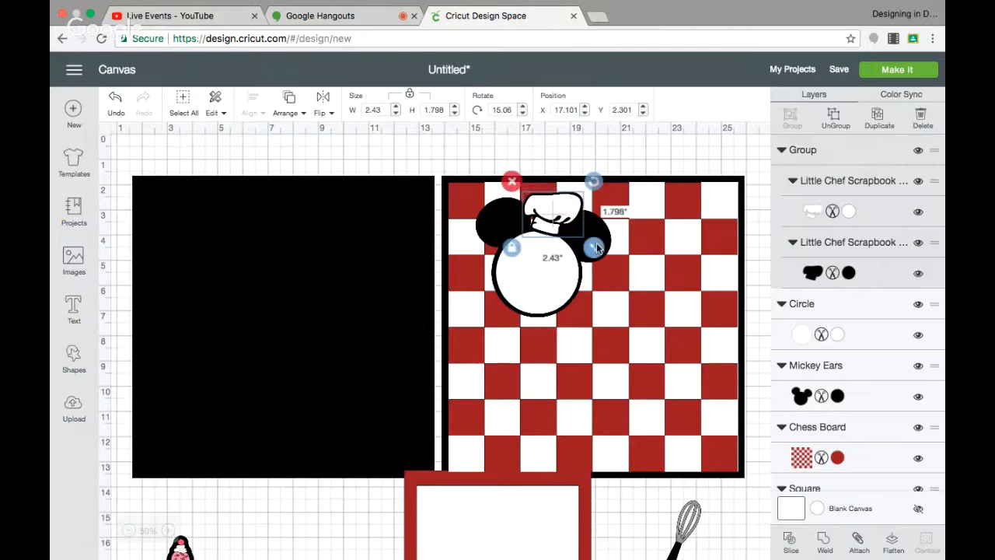
{"action": "left_click_drag", "start_coordinate": [597, 247], "coordinate": [614, 253]}
{"action": "left_click_drag", "start_coordinate": [567, 231], "coordinate": [556, 220]}
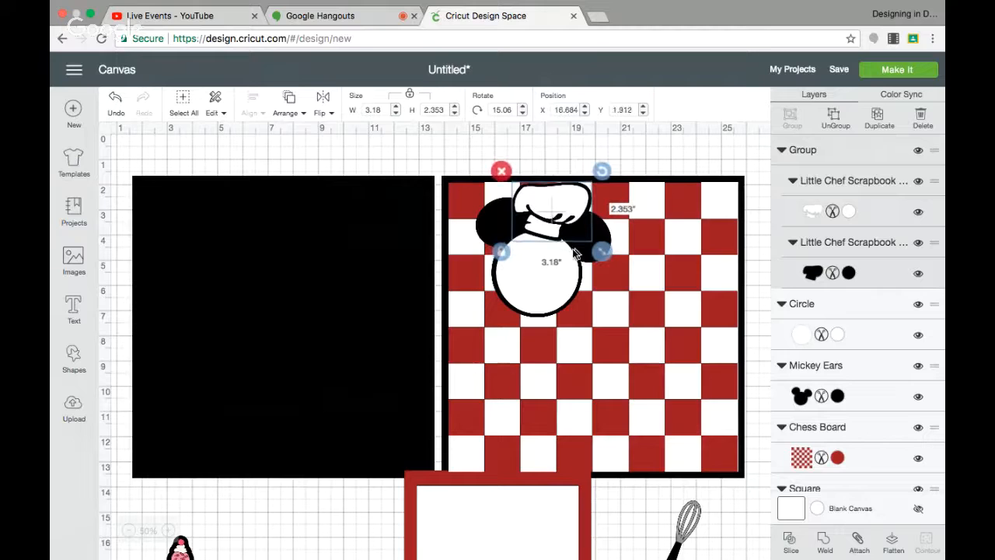
{"action": "left_click_drag", "start_coordinate": [603, 251], "coordinate": [608, 255]}
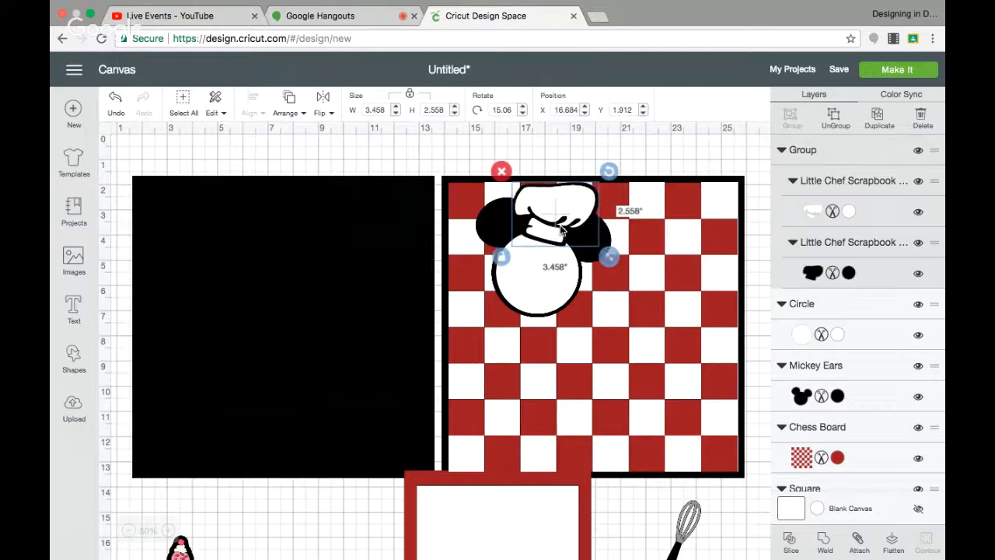
{"action": "left_click_drag", "start_coordinate": [561, 229], "coordinate": [317, 536]}
Search the image library for "chef hat" and insert the red chef's hat image.
{"action": "left_click", "coordinate": [74, 261]}
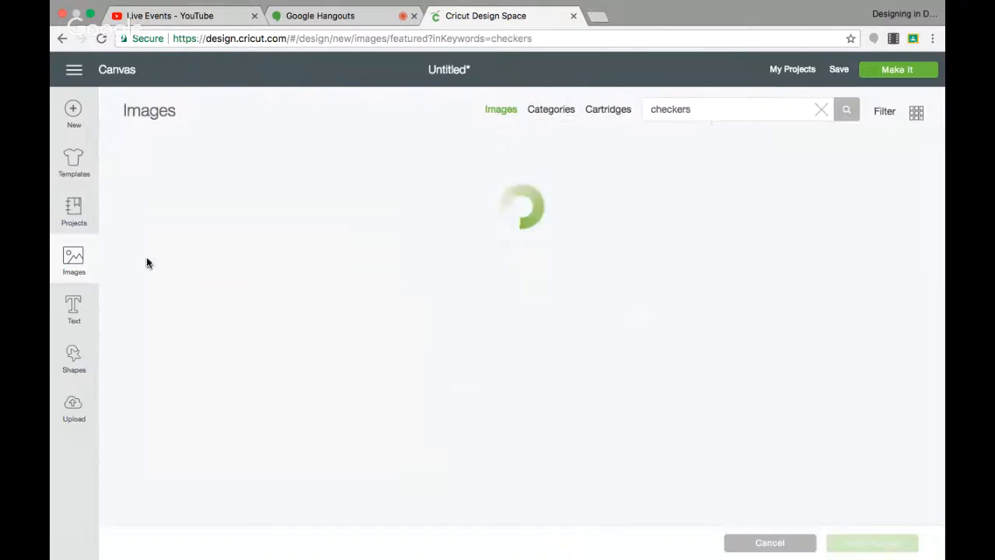
{"action": "left_click_drag", "start_coordinate": [700, 109], "coordinate": [596, 109]}
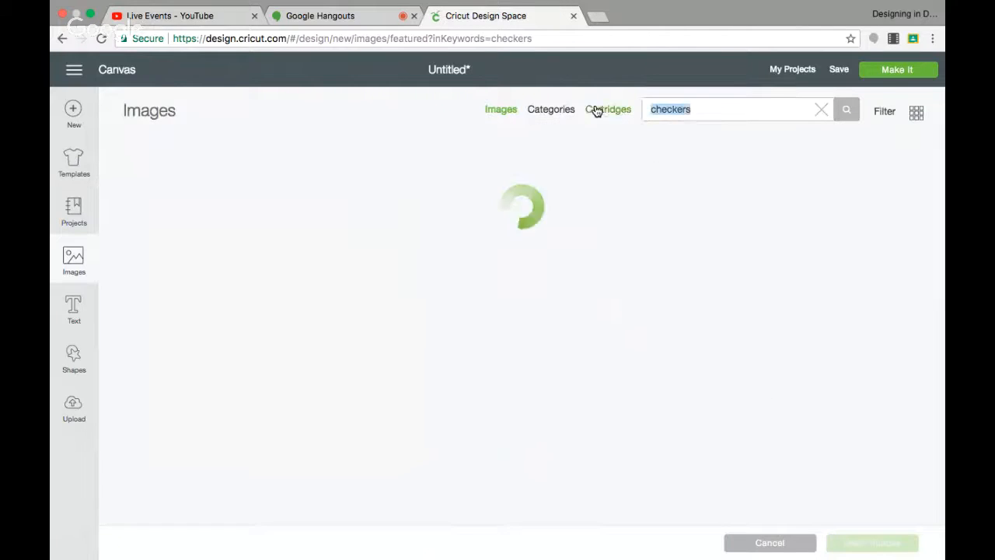
{"action": "type", "text": "chef hat"}
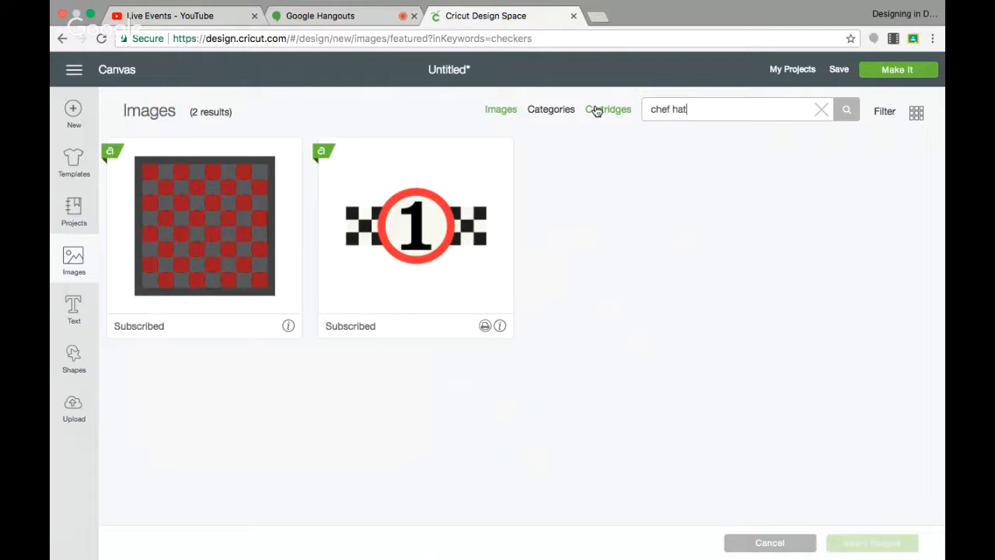
{"action": "key", "text": "Return"}
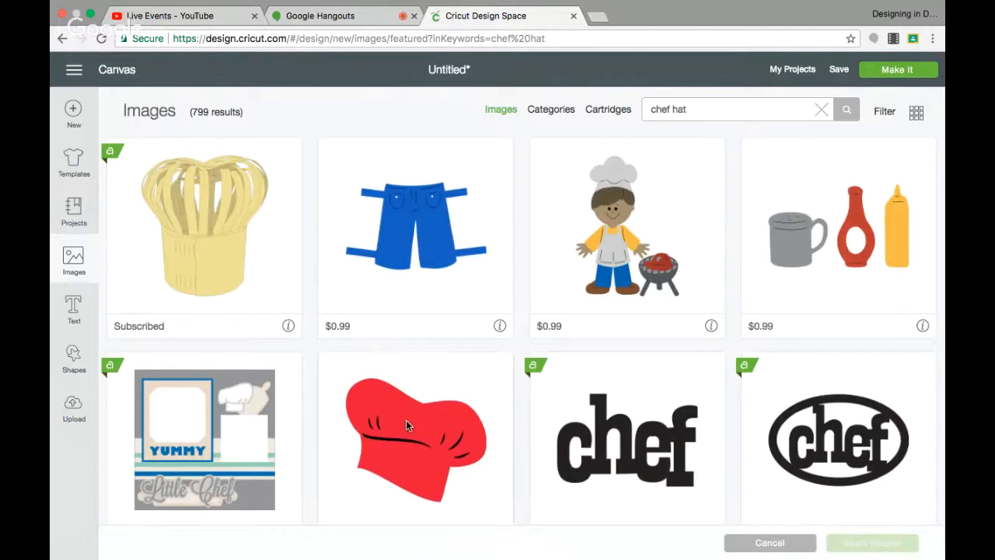
{"action": "scroll", "coordinate": [399, 394], "scroll_direction": "down", "scroll_amount": 2}
{"action": "scroll", "coordinate": [397, 404], "scroll_direction": "down", "scroll_amount": 6}
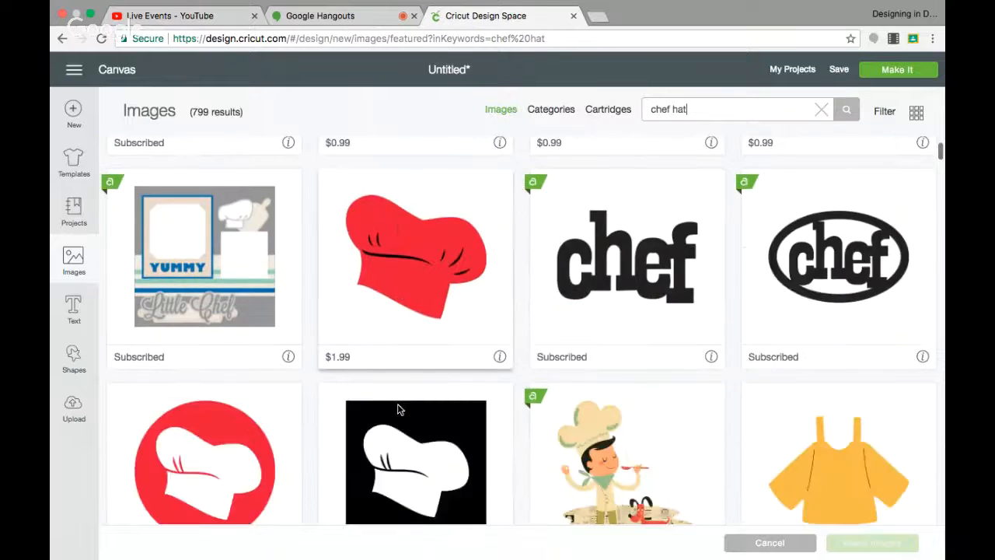
{"action": "scroll", "coordinate": [409, 373], "scroll_direction": "up", "scroll_amount": 5}
{"action": "left_click", "coordinate": [419, 341]}
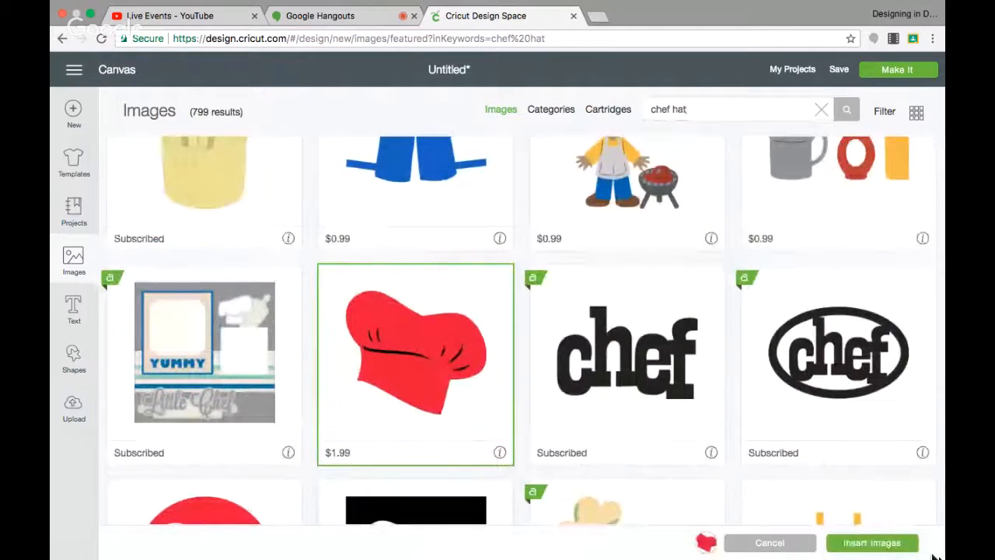
{"action": "left_click", "coordinate": [900, 548]}
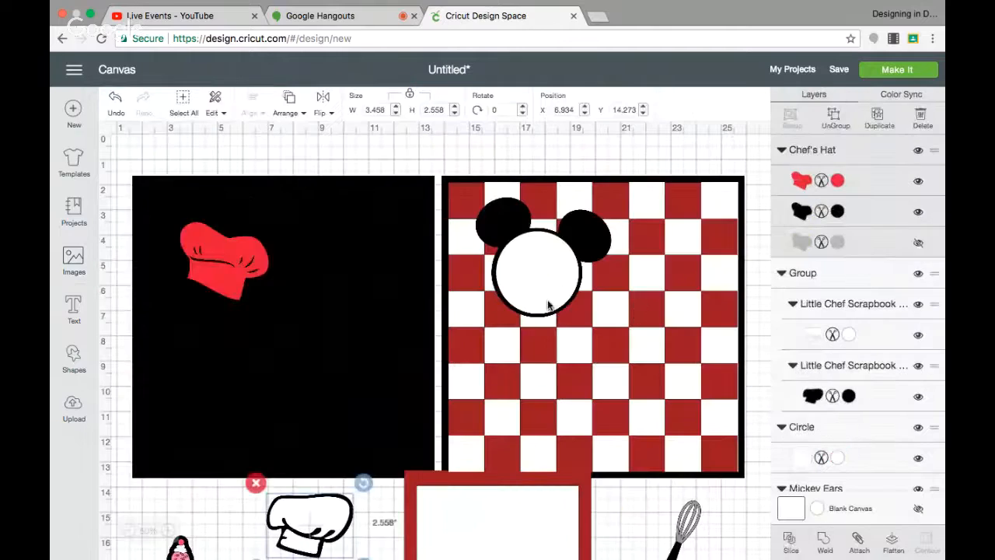
Place the red chef's hat on top of the Mickey head and toggle visibility of its black and grey layers.
{"action": "left_click_drag", "start_coordinate": [247, 265], "coordinate": [585, 216]}
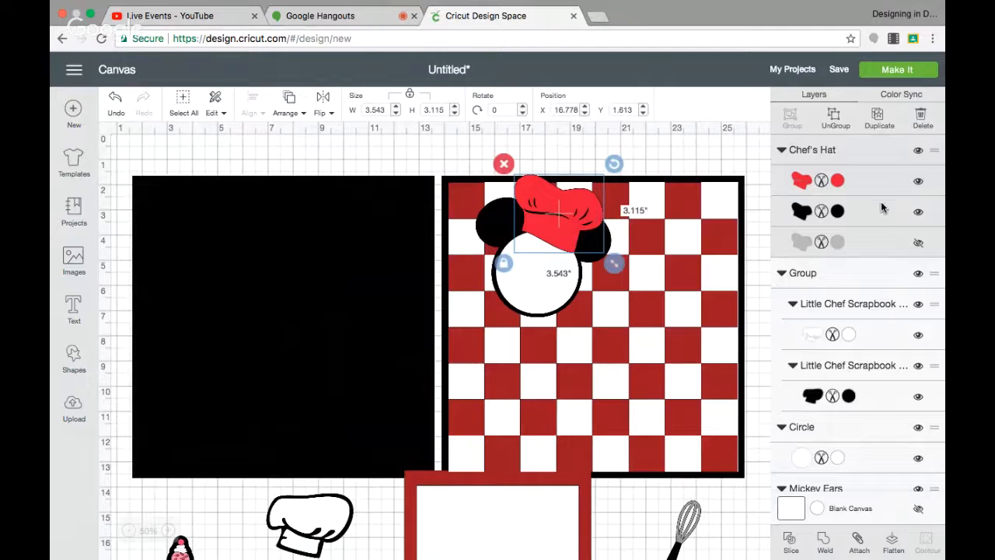
{"action": "left_click", "coordinate": [918, 215]}
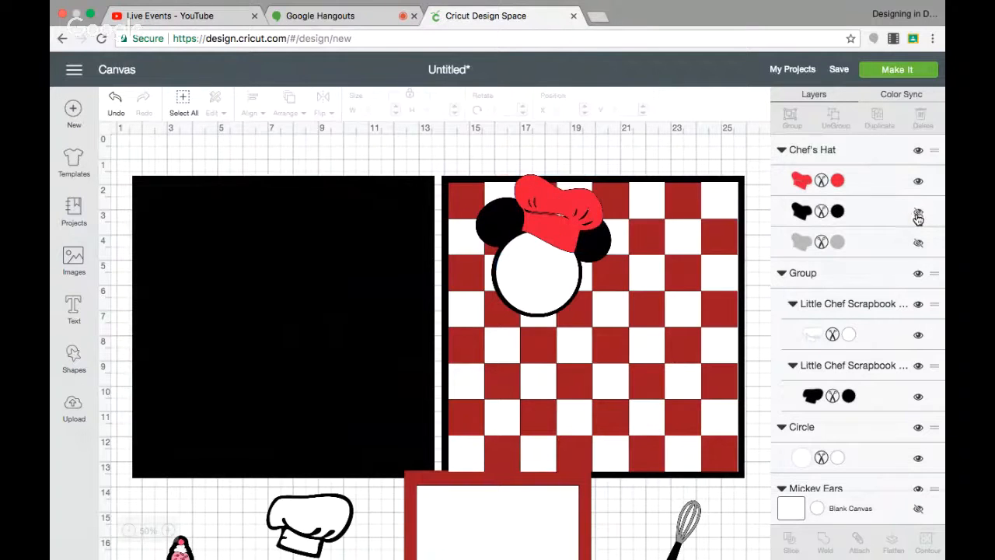
{"action": "left_click", "coordinate": [918, 213]}
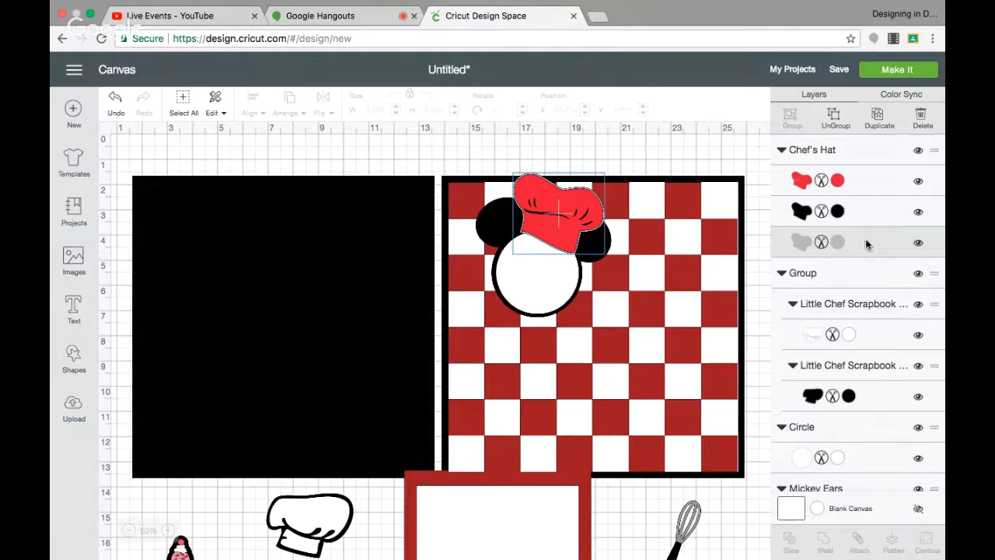
{"action": "left_click", "coordinate": [919, 244]}
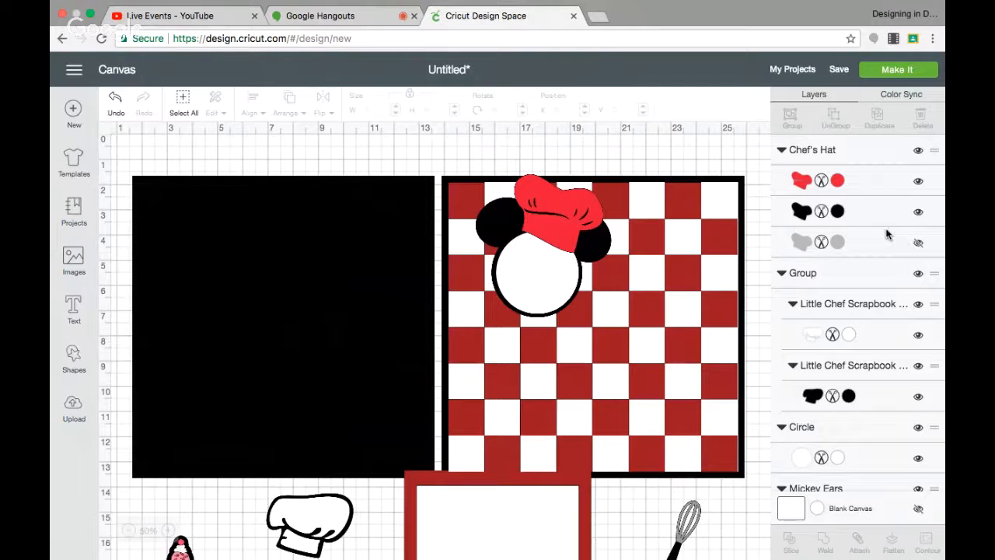
Recolor the chef's hat's red layer to white.
{"action": "left_click", "coordinate": [837, 182]}
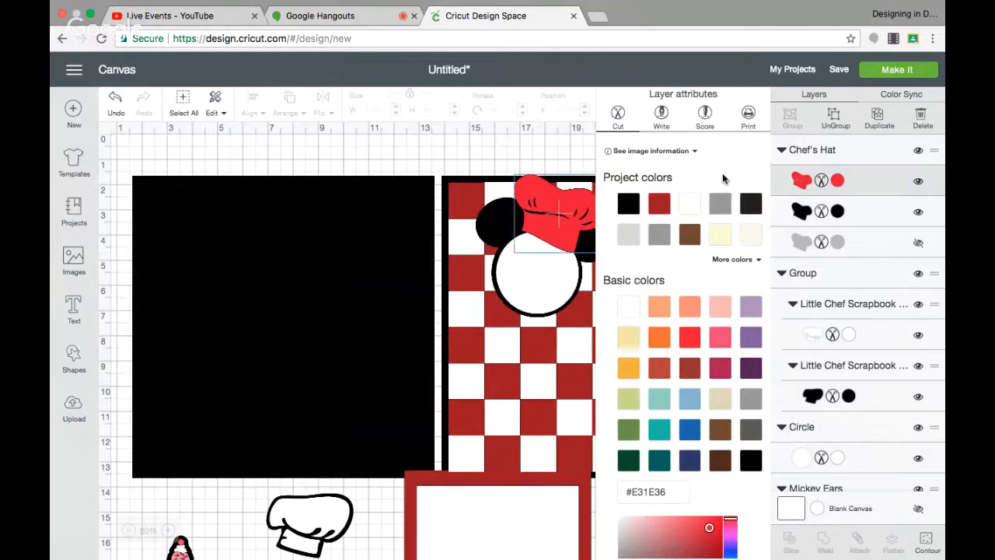
{"action": "left_click", "coordinate": [689, 205]}
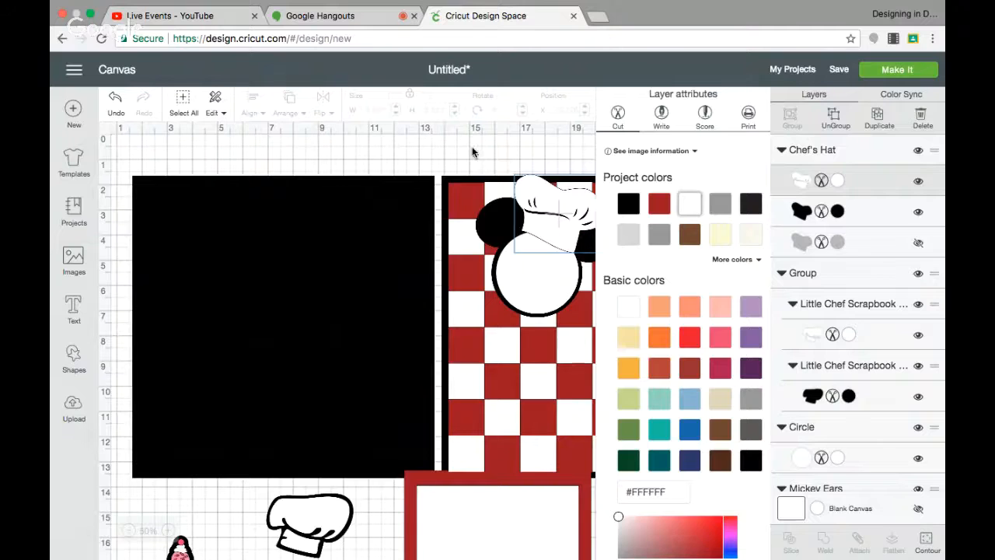
Resize the chef's hat to about 3.4 x 2.6 inches and rotate it to about 350 degrees on the Mickey head.
{"action": "left_click", "coordinate": [562, 257]}
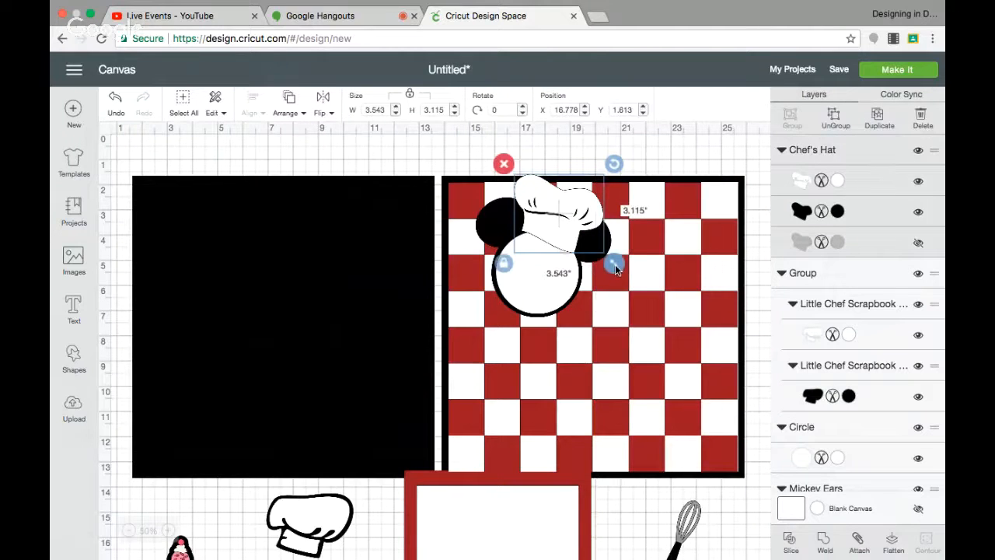
{"action": "left_click_drag", "start_coordinate": [617, 269], "coordinate": [609, 258]}
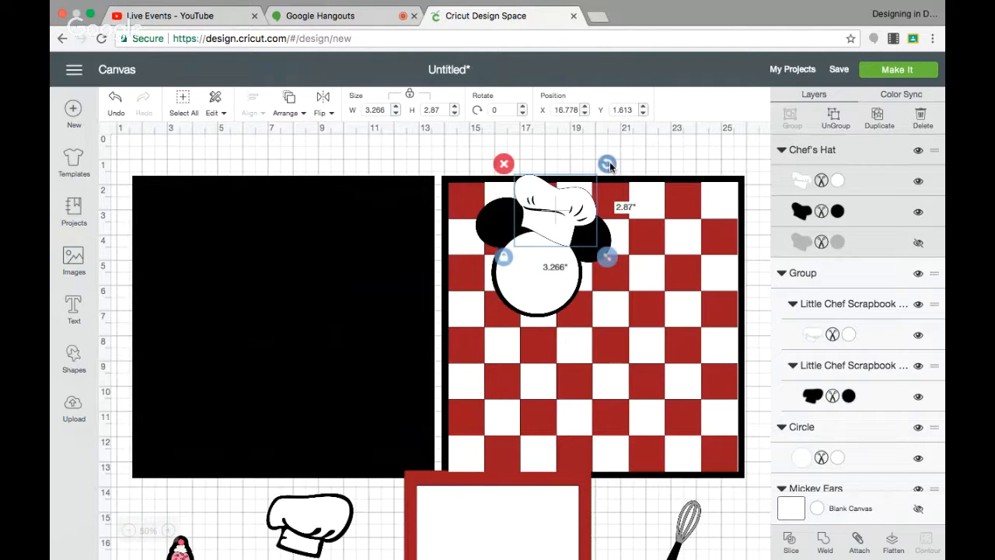
{"action": "left_click_drag", "start_coordinate": [609, 164], "coordinate": [569, 211]}
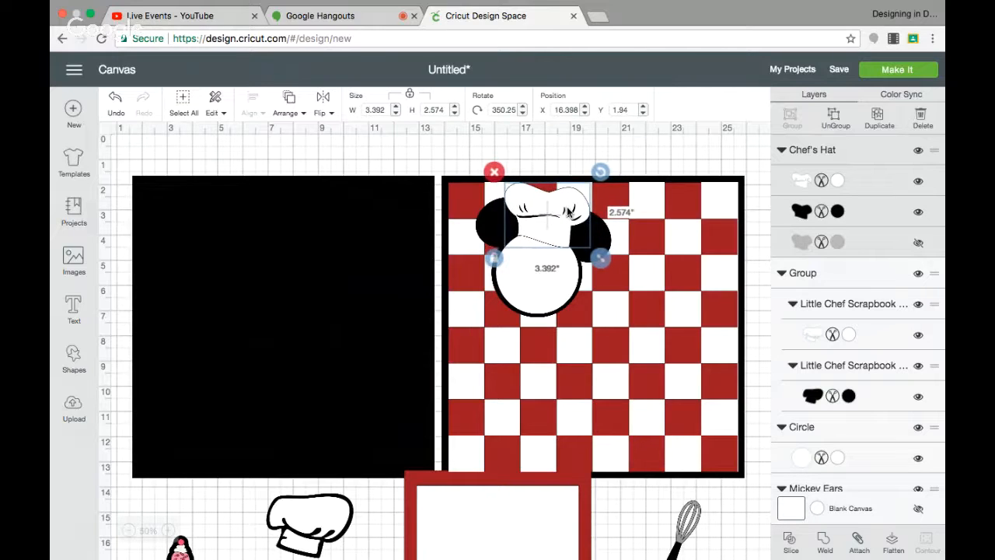
{"action": "left_click_drag", "start_coordinate": [281, 529], "coordinate": [302, 535]}
{"action": "left_click", "coordinate": [276, 491]}
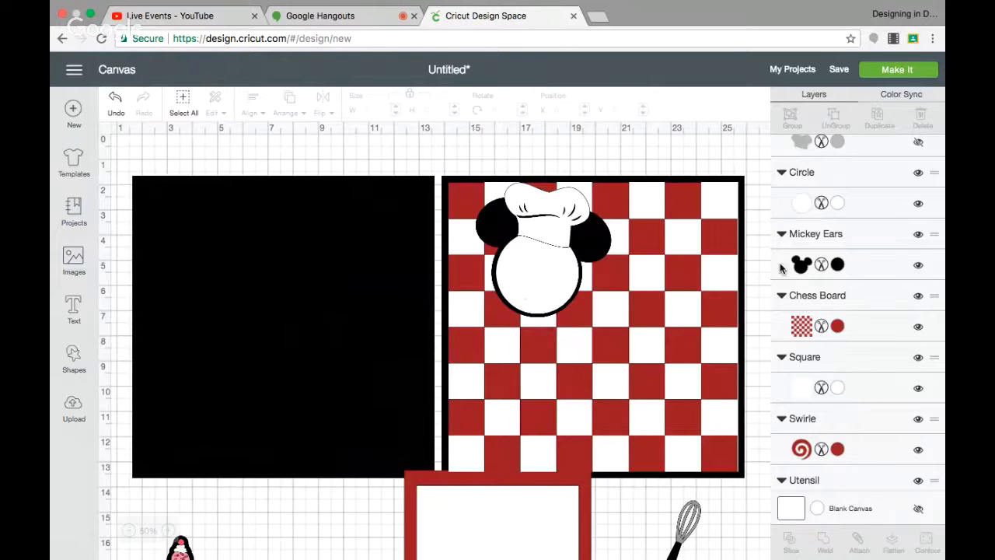
Show the chef's hat's grey layer and recolor it black.
{"action": "scroll", "coordinate": [871, 203], "scroll_direction": "up", "scroll_amount": 2}
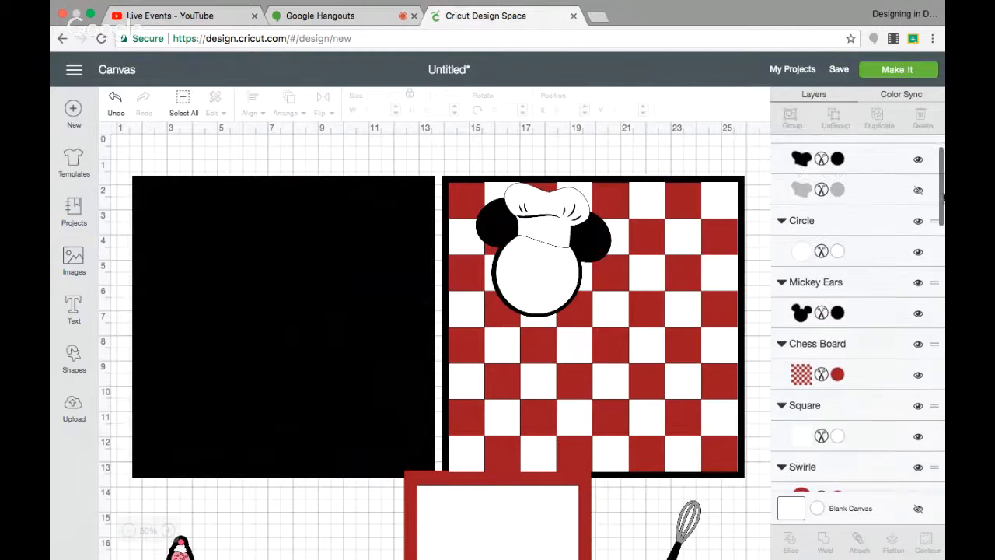
{"action": "left_click", "coordinate": [871, 192]}
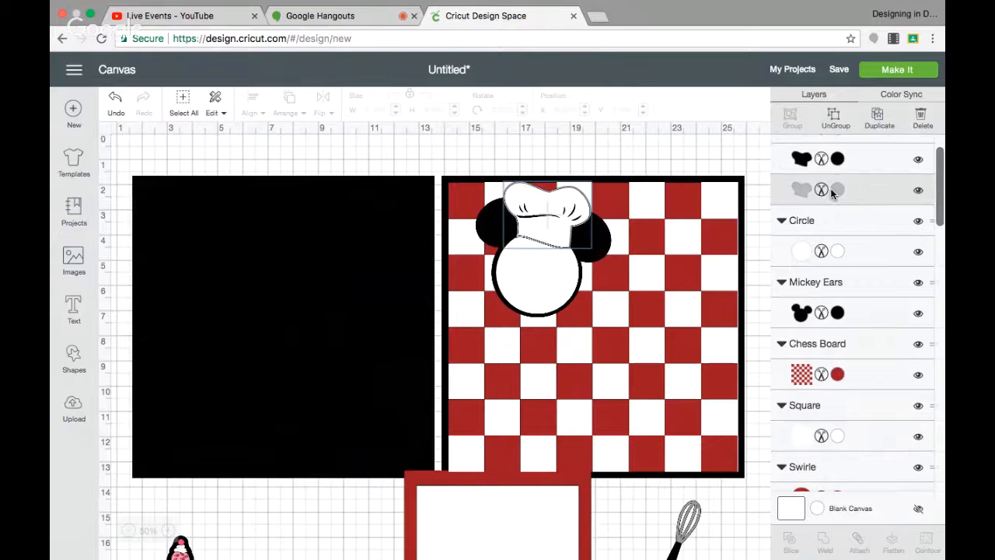
{"action": "left_click", "coordinate": [832, 189]}
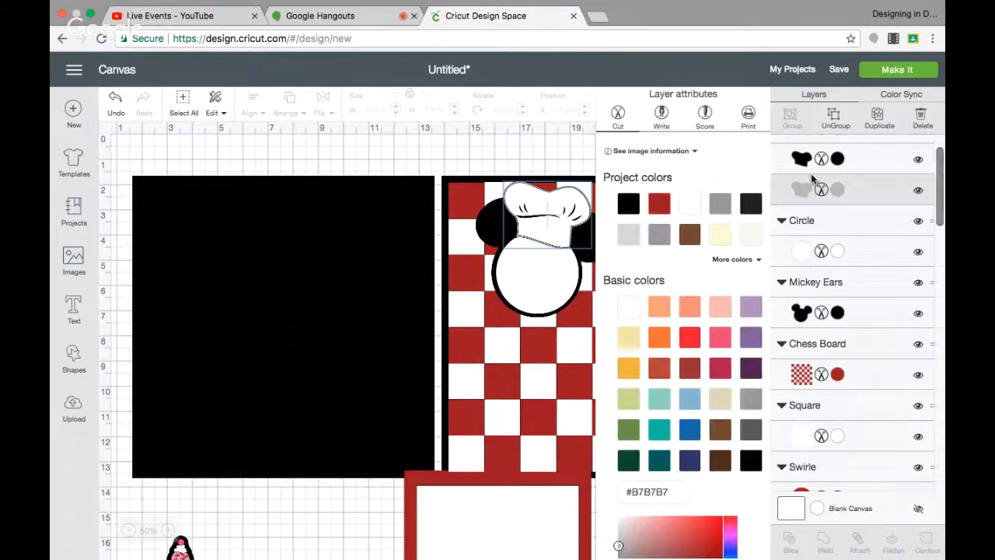
{"action": "left_click", "coordinate": [628, 202]}
{"action": "left_click", "coordinate": [362, 490]}
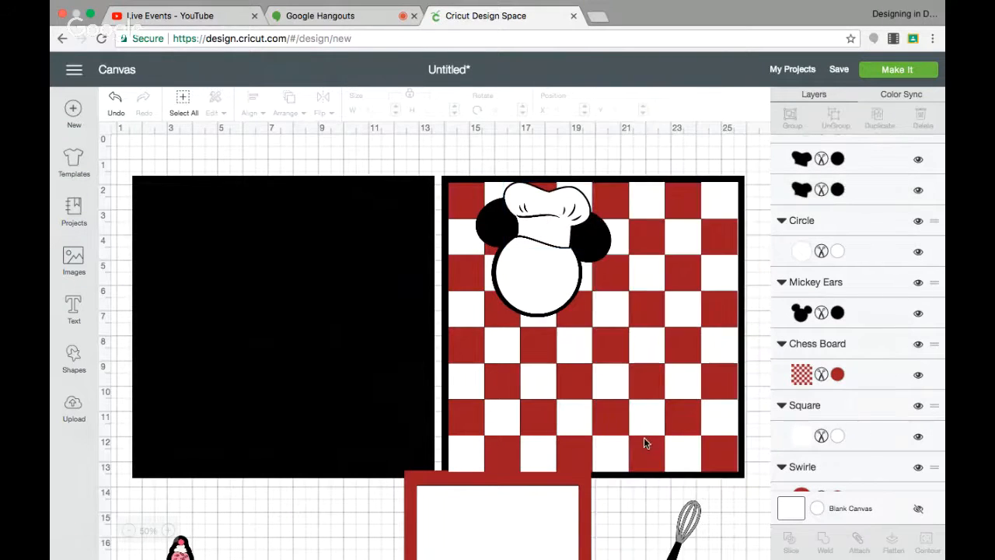
Duplicate the Mickey ears and place the copy in the checkerboard's upper right, rotated about 354 degrees.
{"action": "left_click", "coordinate": [600, 244]}
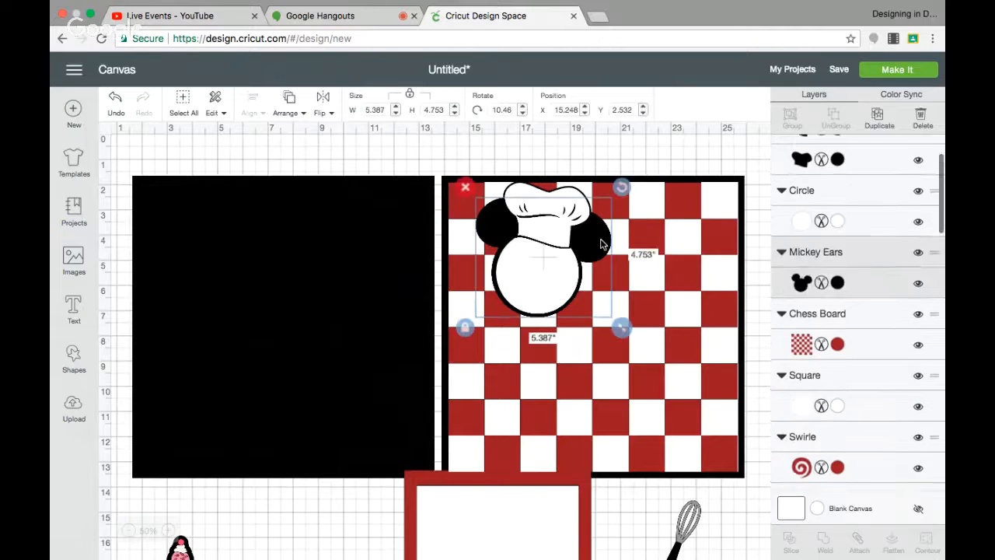
{"action": "left_click", "coordinate": [879, 121]}
{"action": "left_click_drag", "start_coordinate": [574, 282], "coordinate": [697, 264]}
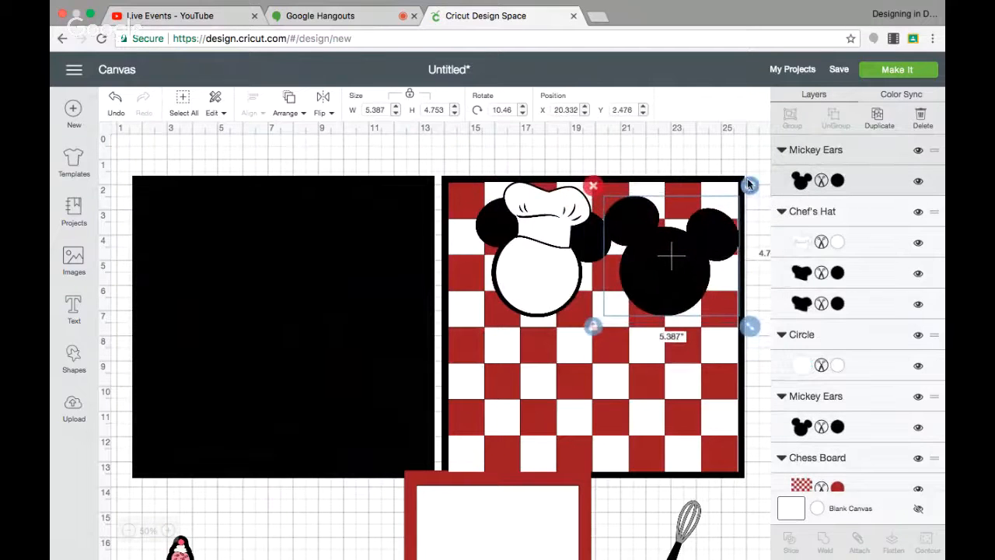
{"action": "left_click_drag", "start_coordinate": [749, 185], "coordinate": [729, 168]}
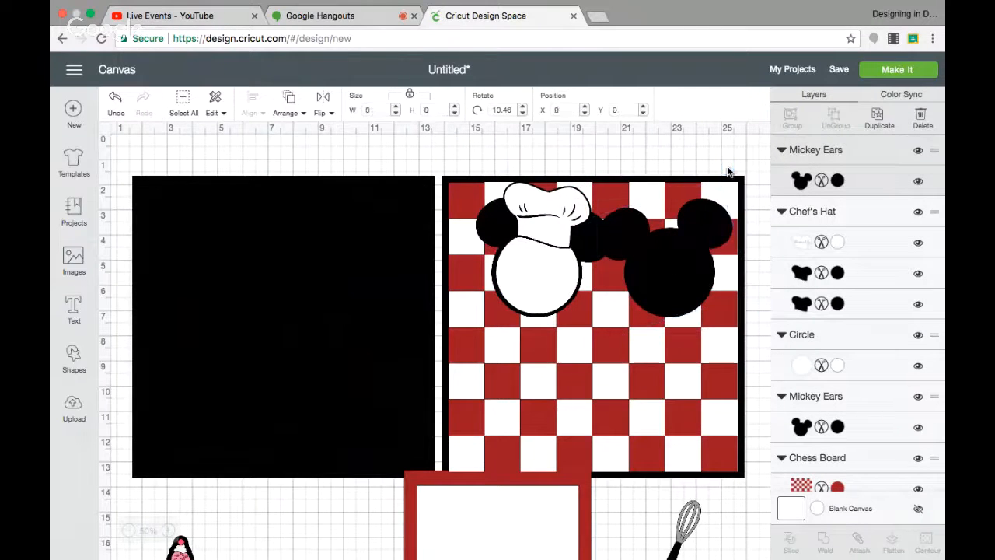
{"action": "mouse_move", "coordinate": [684, 259]}
{"action": "left_mouse_down"}
{"action": "mouse_move", "coordinate": [693, 252]}
{"action": "mouse_move", "coordinate": [695, 274]}
{"action": "left_mouse_up"}
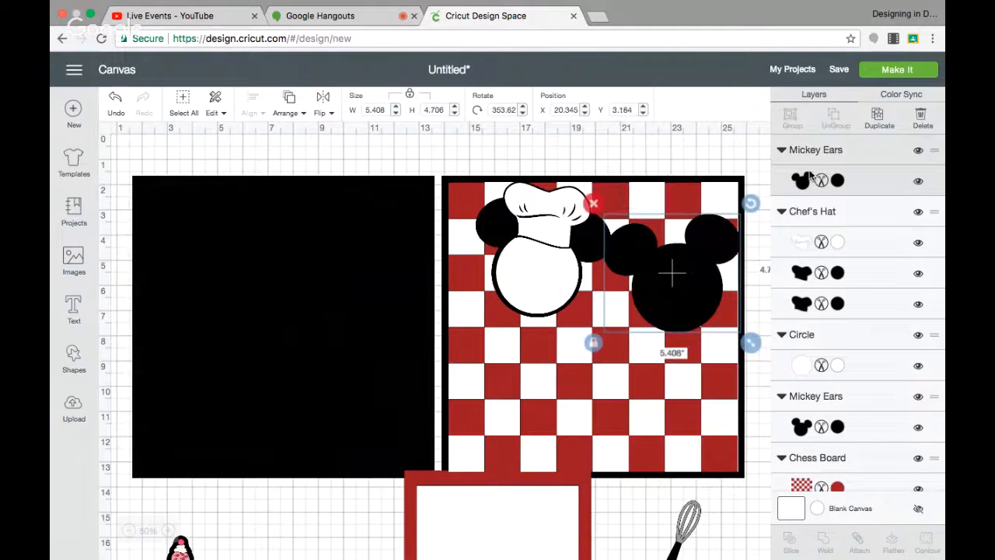
Duplicate the Mickey ears again and place the copy in the lower left, rotated about 11.5 degrees.
{"action": "left_click", "coordinate": [878, 118]}
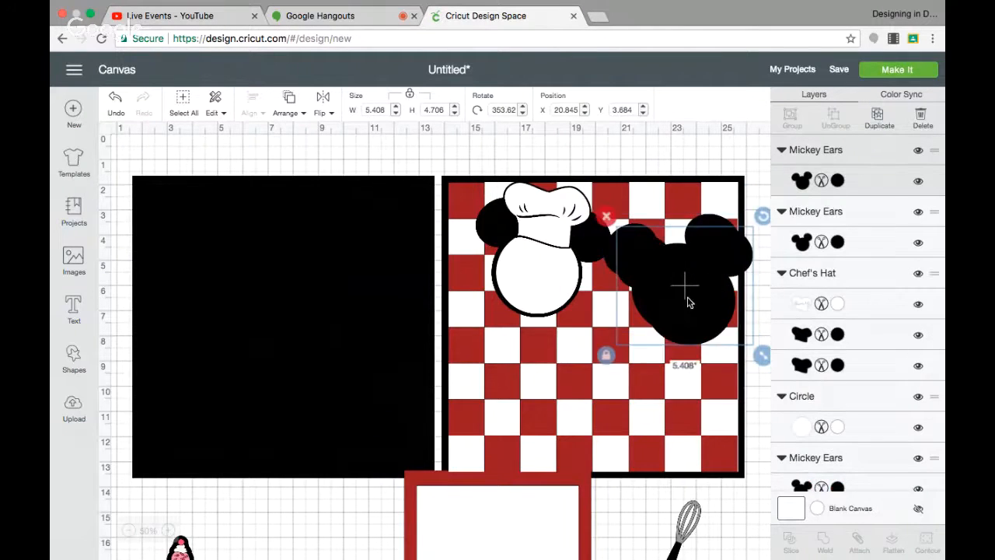
{"action": "left_click_drag", "start_coordinate": [688, 302], "coordinate": [556, 408]}
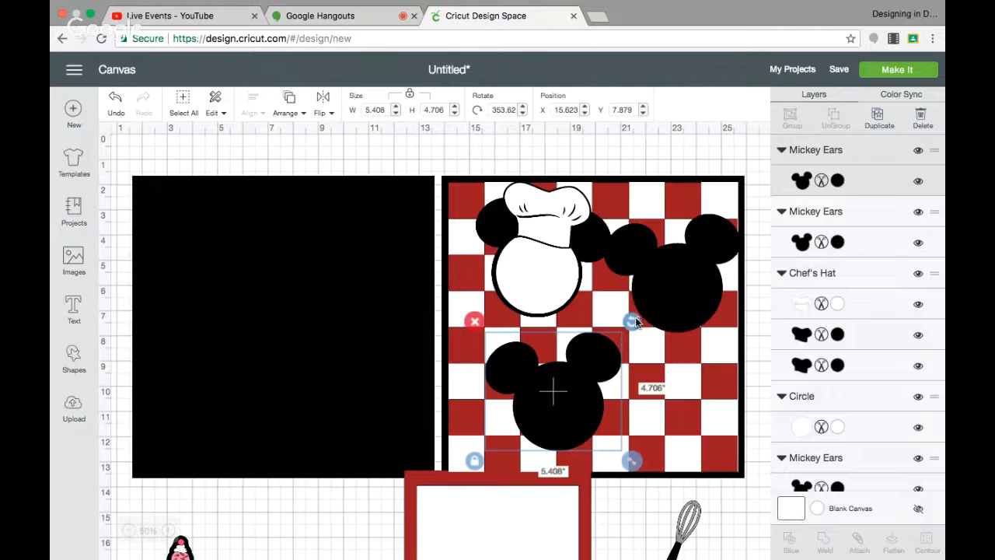
{"action": "left_click_drag", "start_coordinate": [634, 323], "coordinate": [651, 351]}
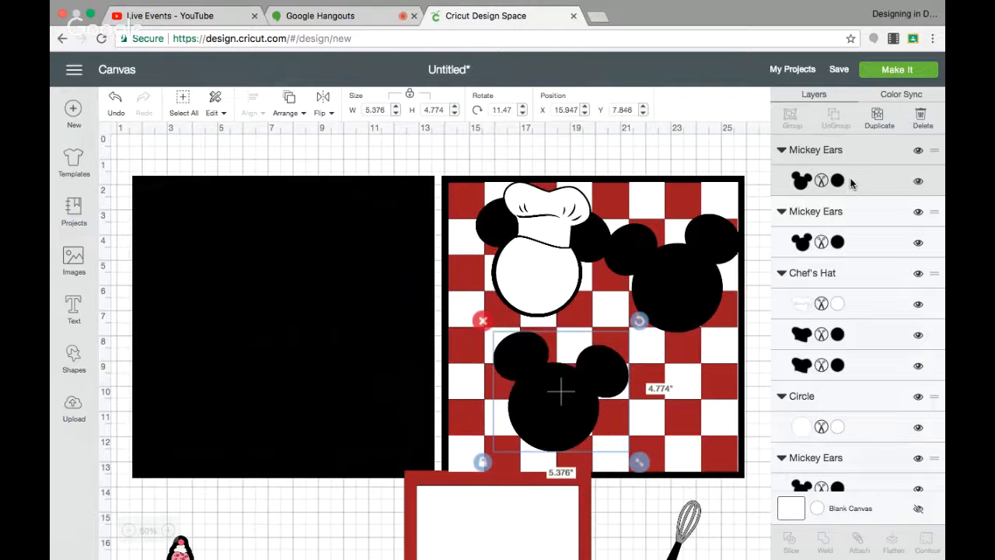
Add a third Mickey ears copy in the lower right rotated about 351 degrees, and nudge the lower-left ears left.
{"action": "left_click", "coordinate": [884, 128]}
{"action": "left_click_drag", "start_coordinate": [573, 403], "coordinate": [692, 407]}
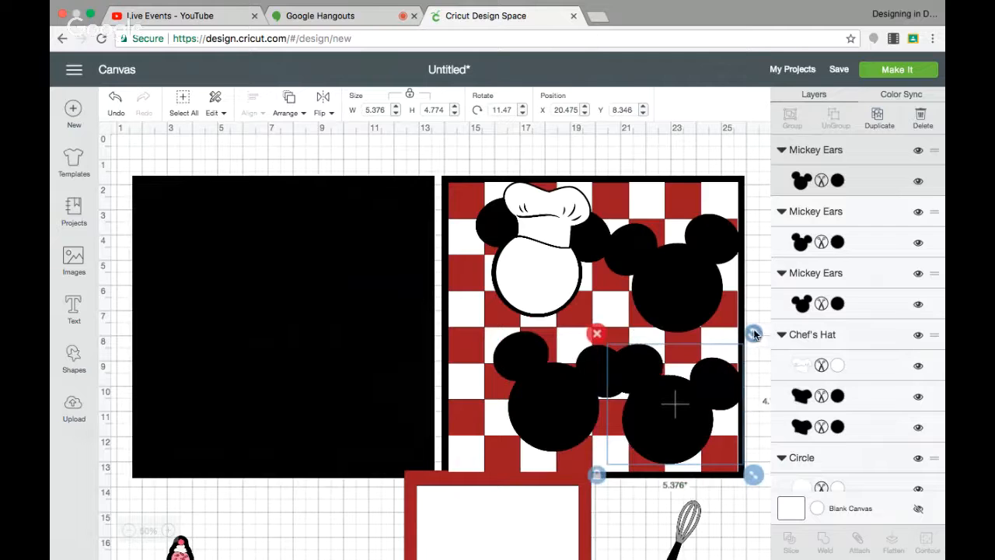
{"action": "left_click_drag", "start_coordinate": [753, 333], "coordinate": [723, 311]}
{"action": "left_click_drag", "start_coordinate": [681, 421], "coordinate": [686, 419]}
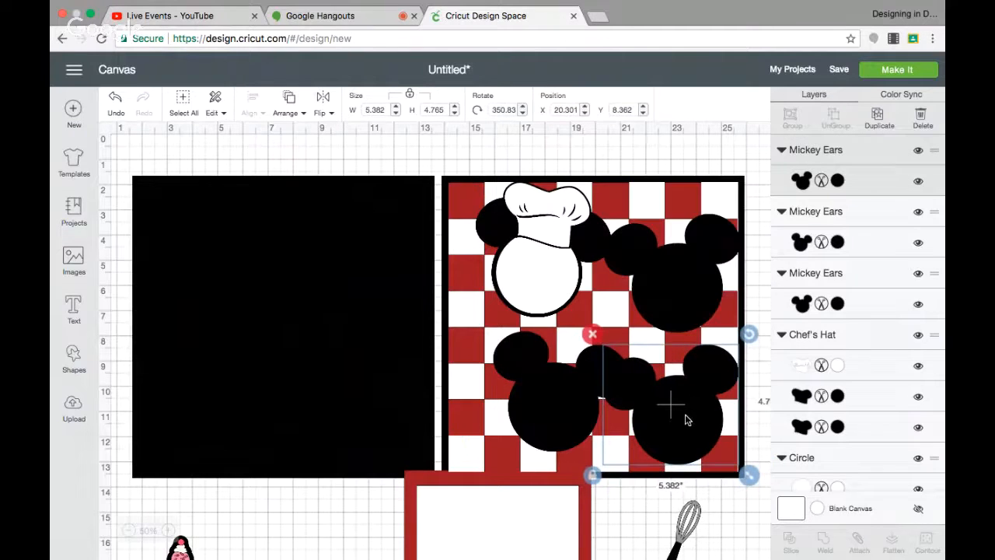
{"action": "left_click_drag", "start_coordinate": [555, 416], "coordinate": [539, 416]}
Duplicate the white face circle onto each of the three new Mickey ears.
{"action": "left_click", "coordinate": [525, 272]}
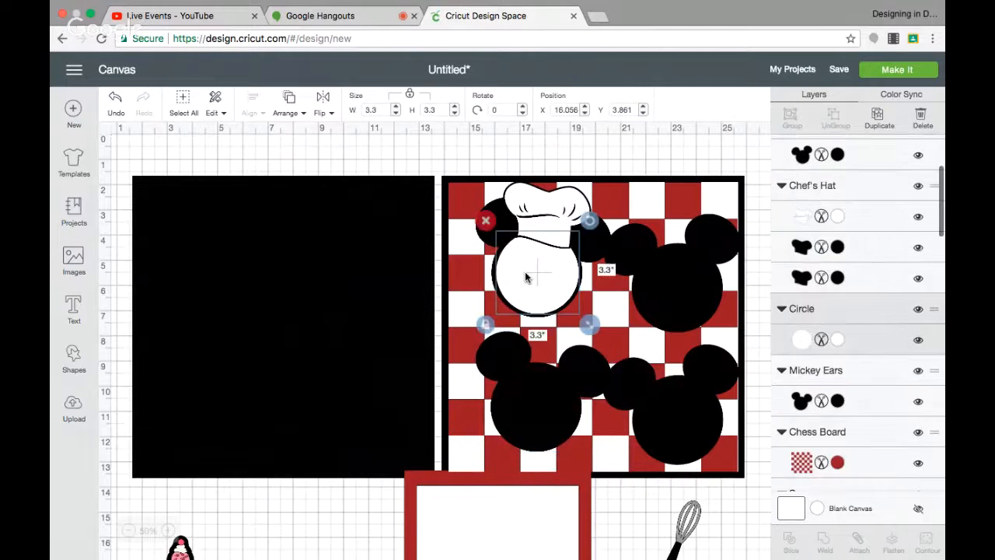
{"action": "left_click", "coordinate": [878, 118]}
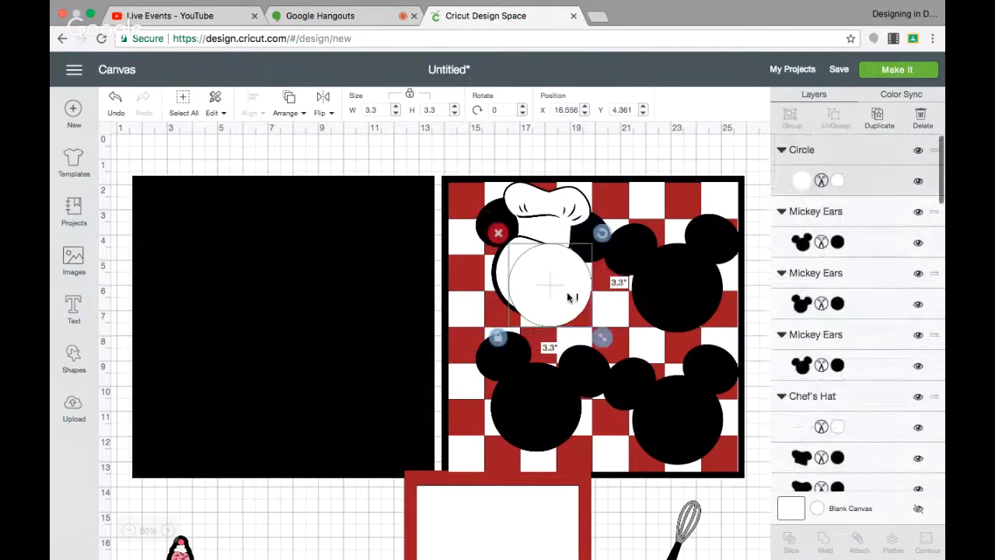
{"action": "left_click_drag", "start_coordinate": [568, 295], "coordinate": [530, 413]}
{"action": "left_click", "coordinate": [877, 115]}
{"action": "left_click", "coordinate": [876, 131]}
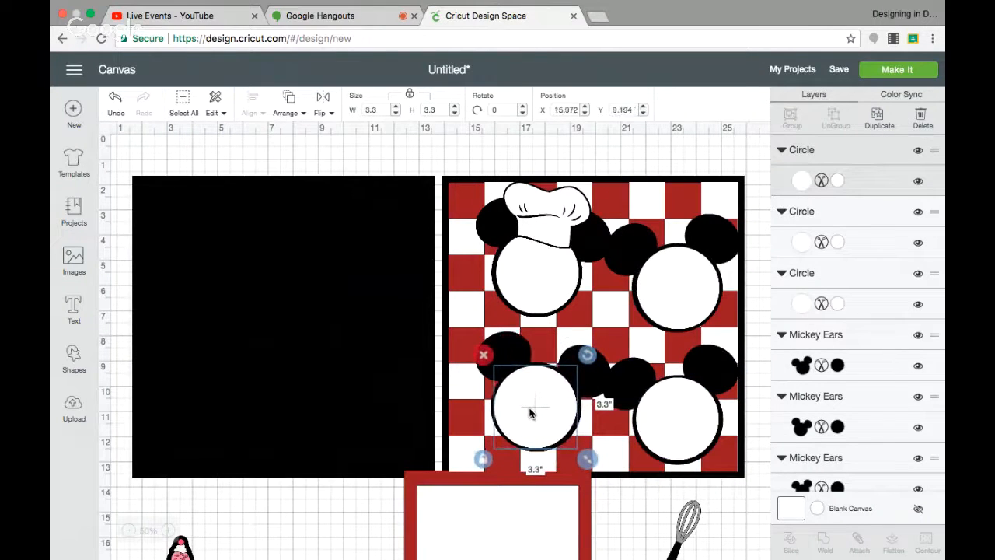
Duplicate the chef's hat onto the upper-right head, flip it horizontally, and rotate it to about 18 degrees.
{"action": "left_click", "coordinate": [521, 231]}
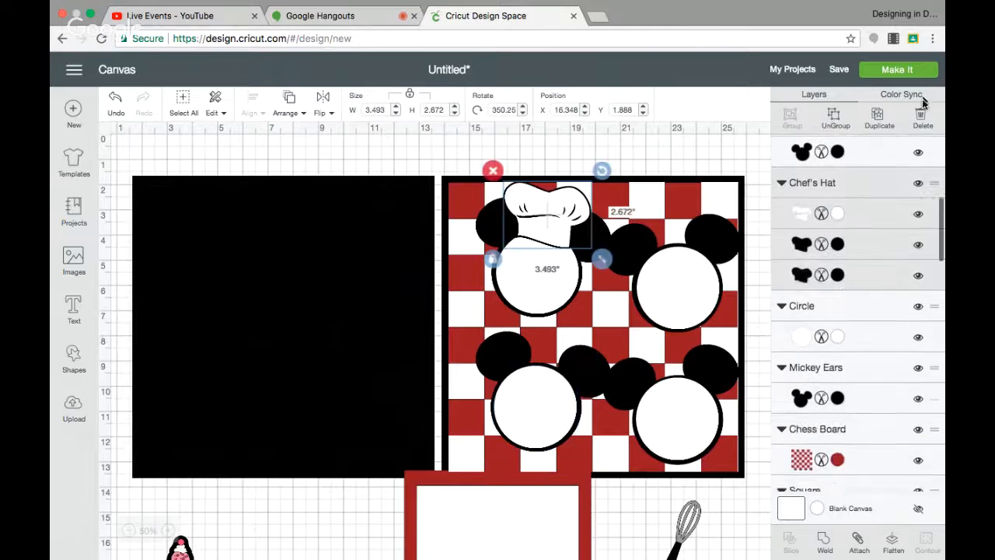
{"action": "left_click", "coordinate": [879, 116]}
{"action": "left_click_drag", "start_coordinate": [562, 222], "coordinate": [687, 220]}
{"action": "left_click_drag", "start_coordinate": [735, 176], "coordinate": [727, 166]}
{"action": "left_click_drag", "start_coordinate": [700, 199], "coordinate": [695, 200]}
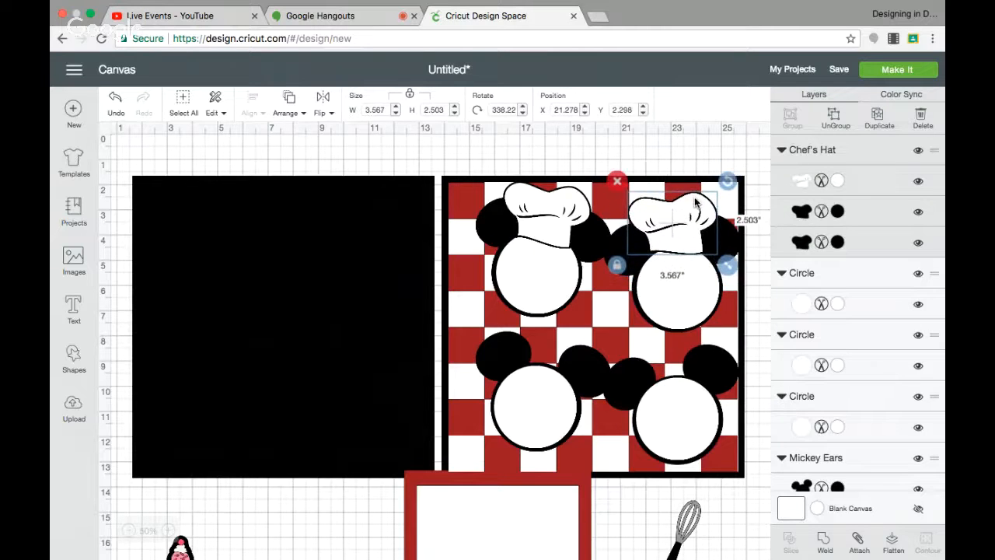
{"action": "left_click", "coordinate": [322, 111]}
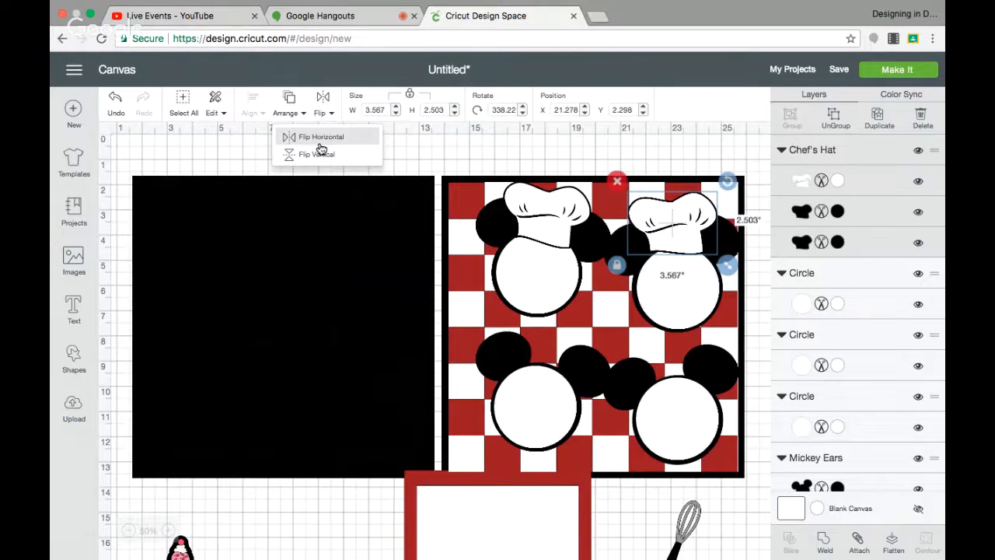
{"action": "left_click", "coordinate": [321, 140]}
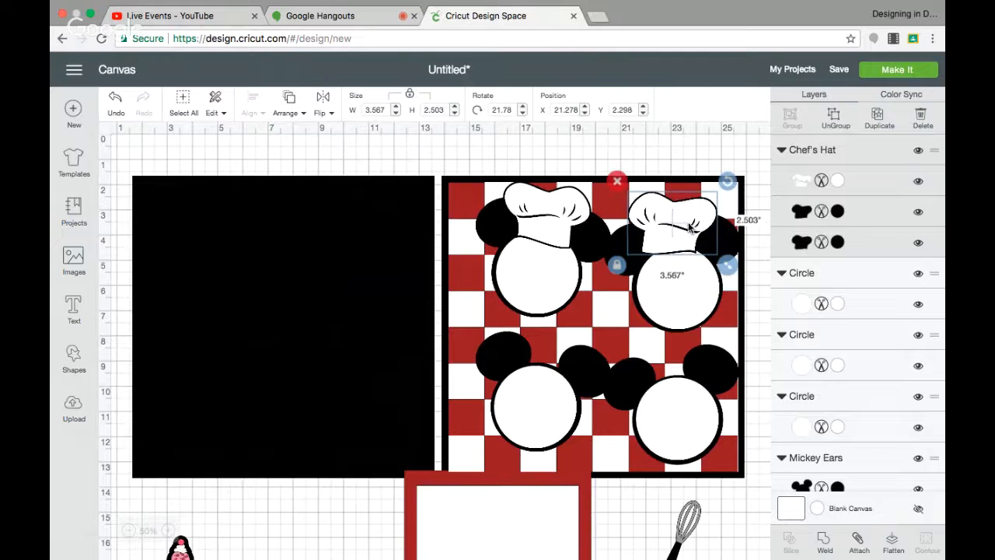
{"action": "left_click_drag", "start_coordinate": [691, 227], "coordinate": [699, 230]}
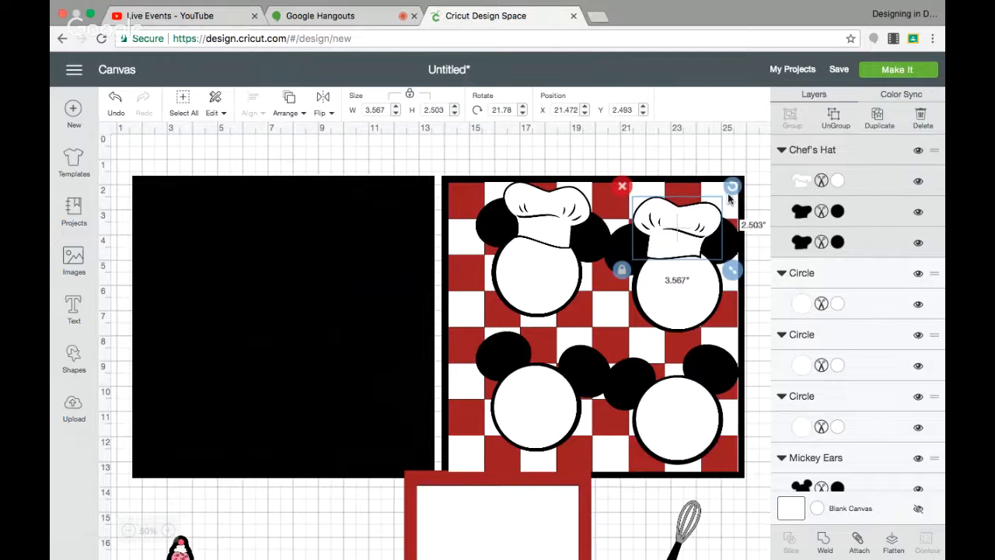
{"action": "left_click_drag", "start_coordinate": [735, 180], "coordinate": [703, 225]}
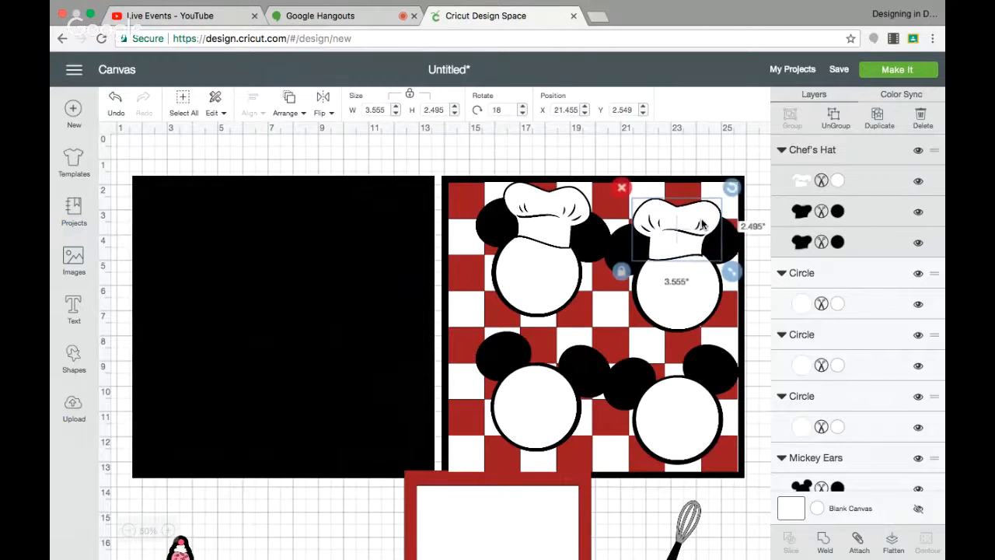
Duplicate the chef's hat onto the lower-left head, rotated about 28.5 degrees.
{"action": "left_click", "coordinate": [879, 118]}
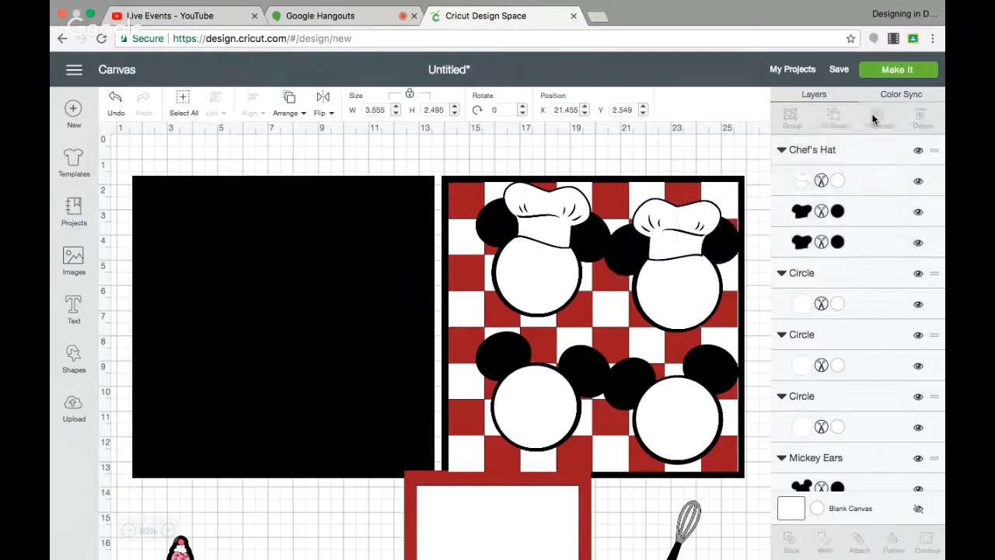
{"action": "left_click_drag", "start_coordinate": [712, 240], "coordinate": [566, 339]}
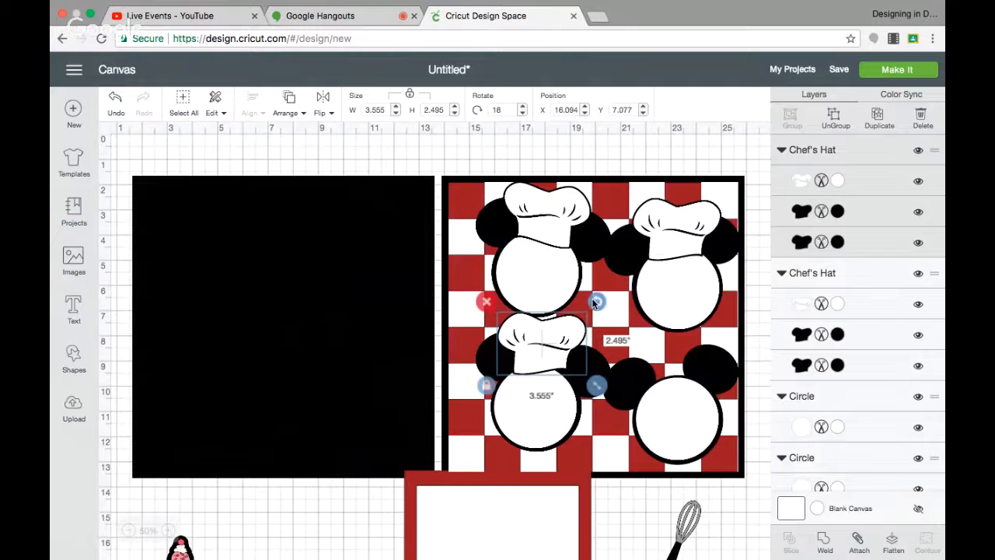
{"action": "left_click_drag", "start_coordinate": [593, 300], "coordinate": [563, 342]}
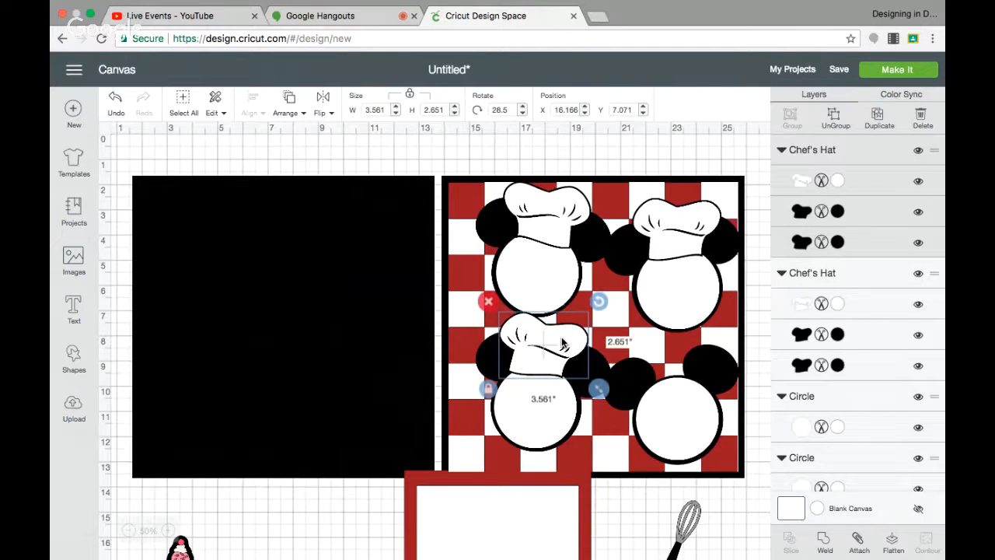
Duplicate the chef's hat onto the lower-right head and flip it horizontally.
{"action": "left_click", "coordinate": [881, 117]}
{"action": "left_click_drag", "start_coordinate": [548, 361], "coordinate": [663, 364]}
{"action": "left_click", "coordinate": [325, 107]}
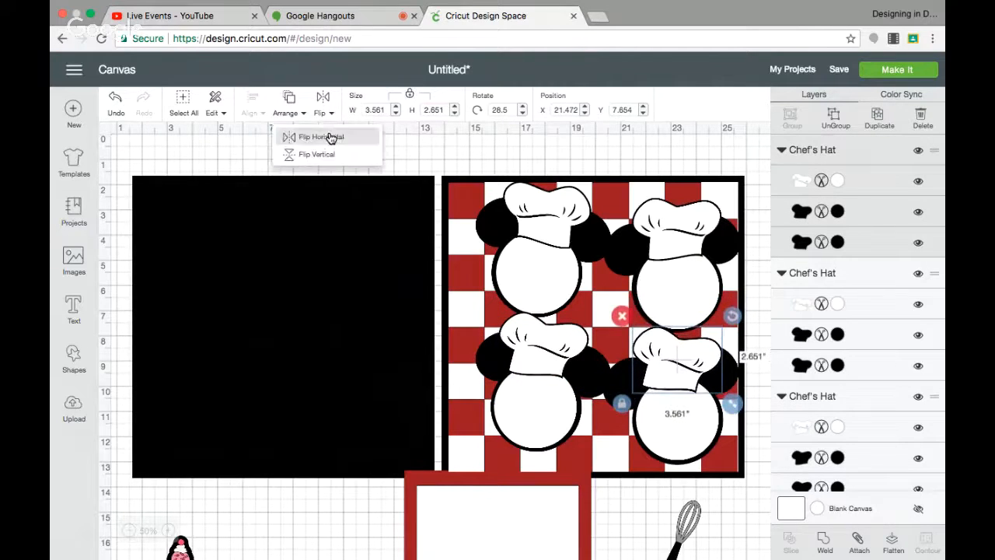
{"action": "left_click", "coordinate": [330, 139]}
{"action": "left_click_drag", "start_coordinate": [692, 355], "coordinate": [680, 354]}
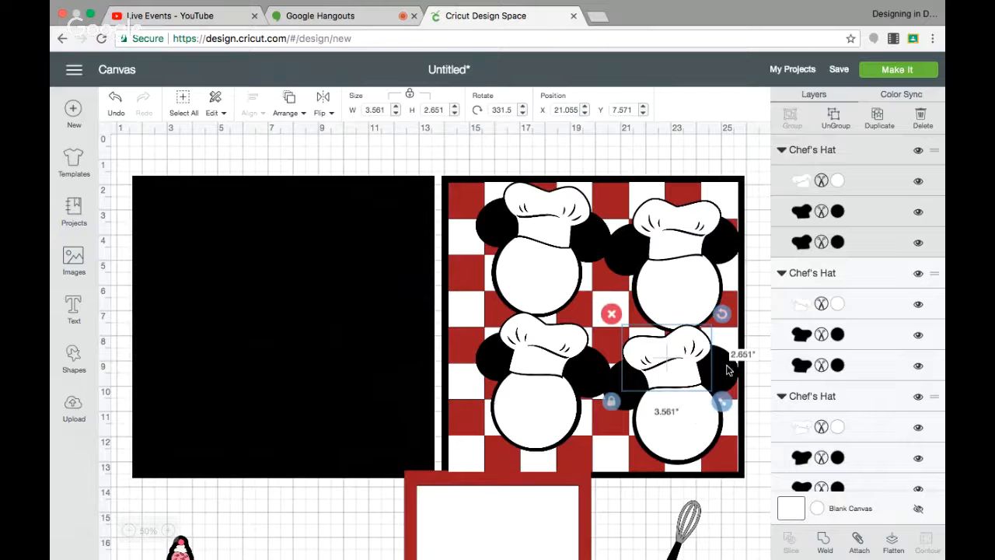
Nudge the lower-right head's chef's hat and ears into alignment with its face circle.
{"action": "left_click_drag", "start_coordinate": [729, 371], "coordinate": [729, 375]}
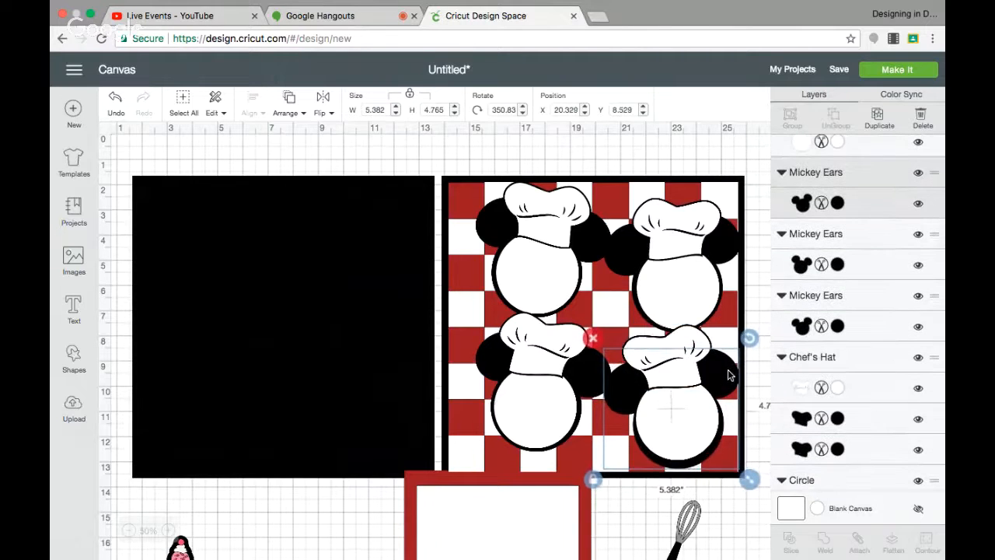
{"action": "left_click_drag", "start_coordinate": [699, 421], "coordinate": [702, 423]}
{"action": "left_click_drag", "start_coordinate": [688, 360], "coordinate": [687, 362]}
{"action": "left_click", "coordinate": [678, 314]}
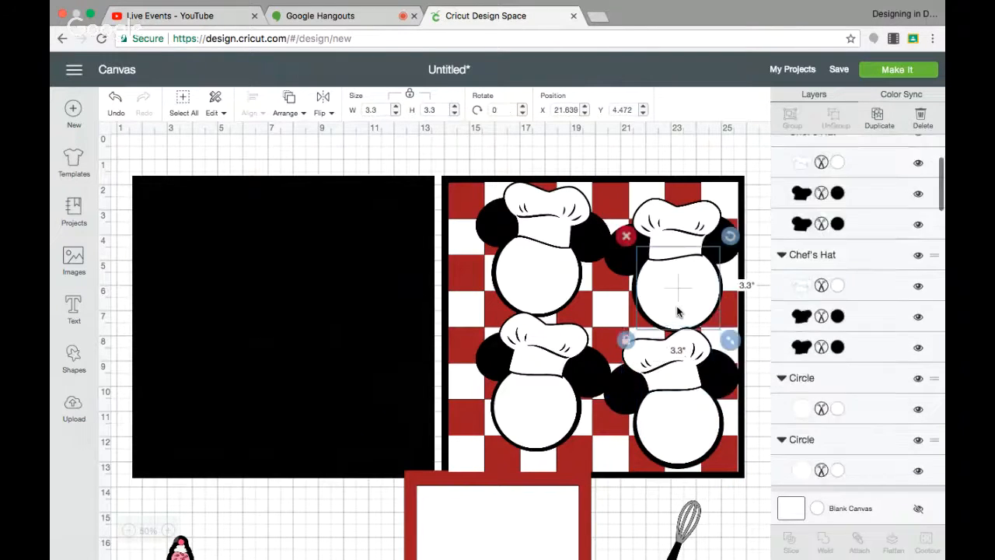
Nudge the face circles, ears and chef's hats of the other three heads into alignment.
{"action": "left_click_drag", "start_coordinate": [704, 321], "coordinate": [706, 322]}
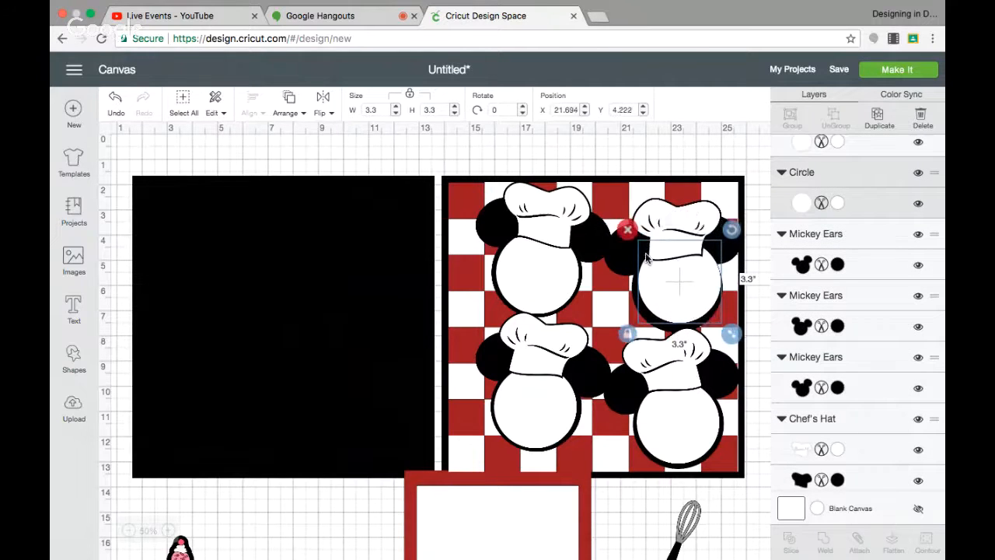
{"action": "left_click_drag", "start_coordinate": [625, 251], "coordinate": [630, 252]}
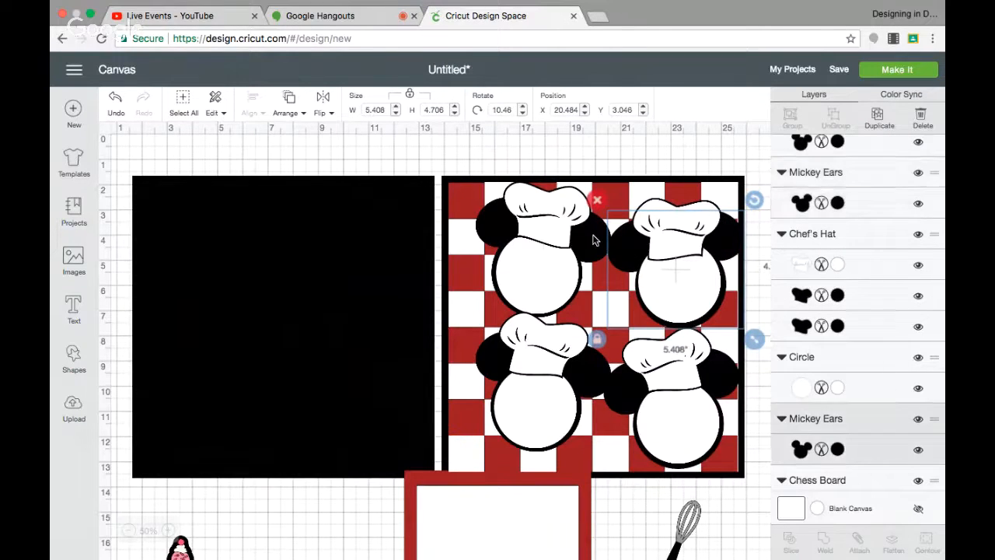
{"action": "left_click", "coordinate": [593, 231]}
{"action": "left_click_drag", "start_coordinate": [558, 273], "coordinate": [554, 269]}
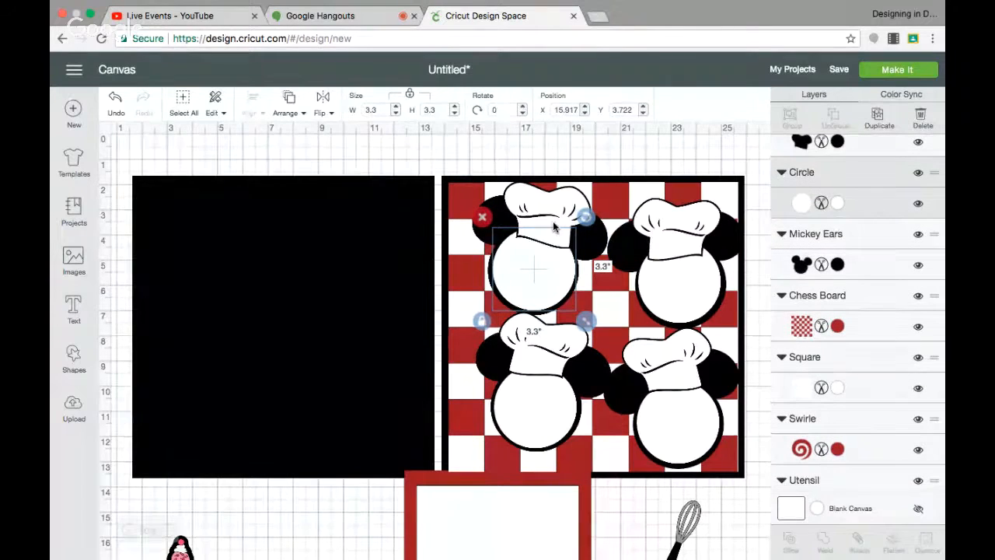
{"action": "left_click_drag", "start_coordinate": [554, 226], "coordinate": [550, 223]}
{"action": "left_click_drag", "start_coordinate": [668, 247], "coordinate": [678, 236]}
{"action": "left_click_drag", "start_coordinate": [680, 293], "coordinate": [681, 295]}
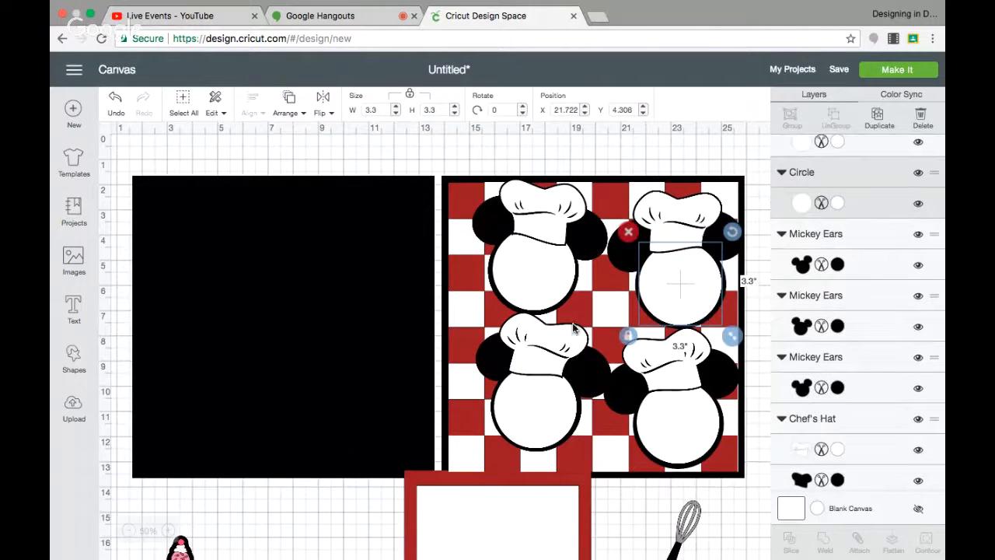
{"action": "left_click_drag", "start_coordinate": [567, 354], "coordinate": [568, 352]}
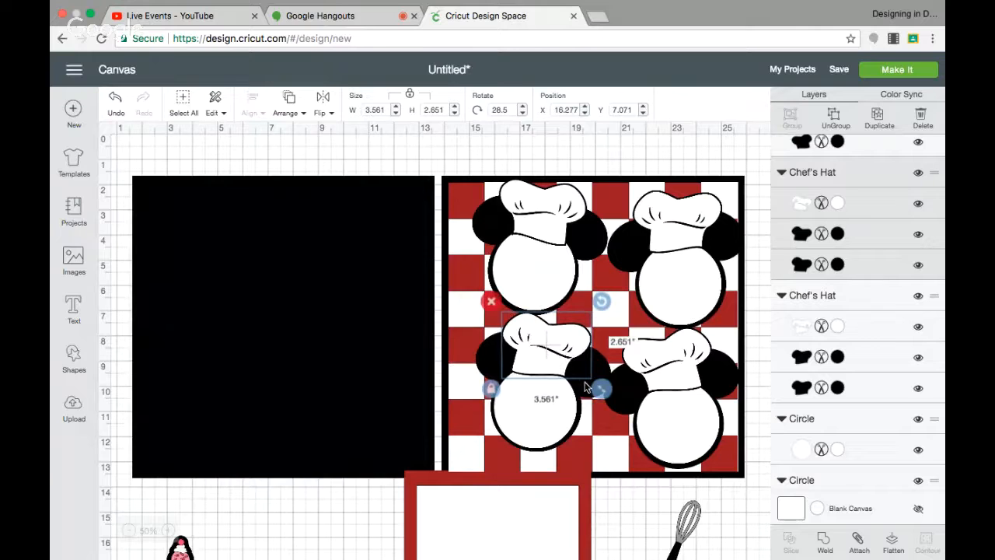
{"action": "left_click", "coordinate": [630, 489]}
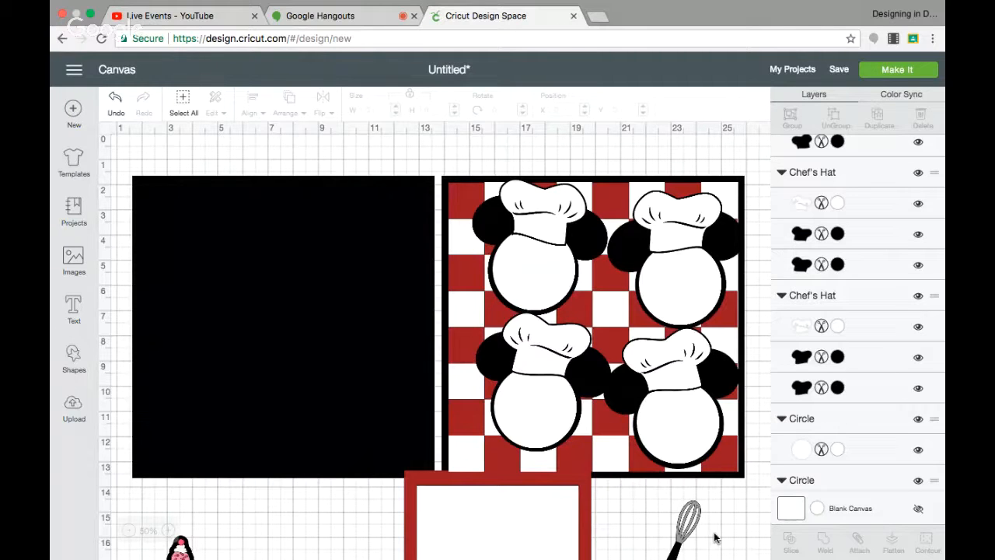
Move the black spoon onto the checkered page's left edge and bring it to the front.
{"action": "scroll", "coordinate": [663, 503], "scroll_direction": "down", "scroll_amount": 5}
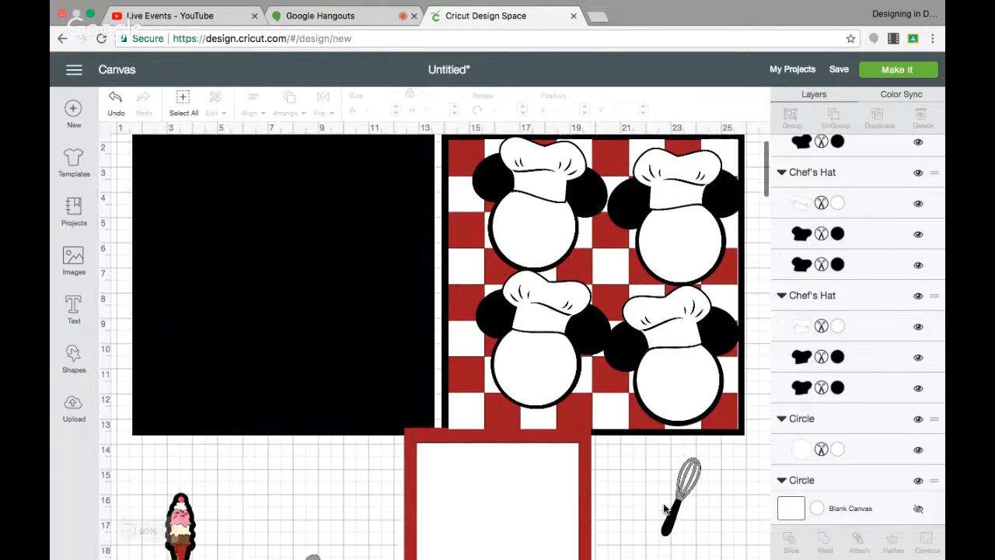
{"action": "left_click_drag", "start_coordinate": [344, 535], "coordinate": [461, 237]}
{"action": "left_click", "coordinate": [323, 99]}
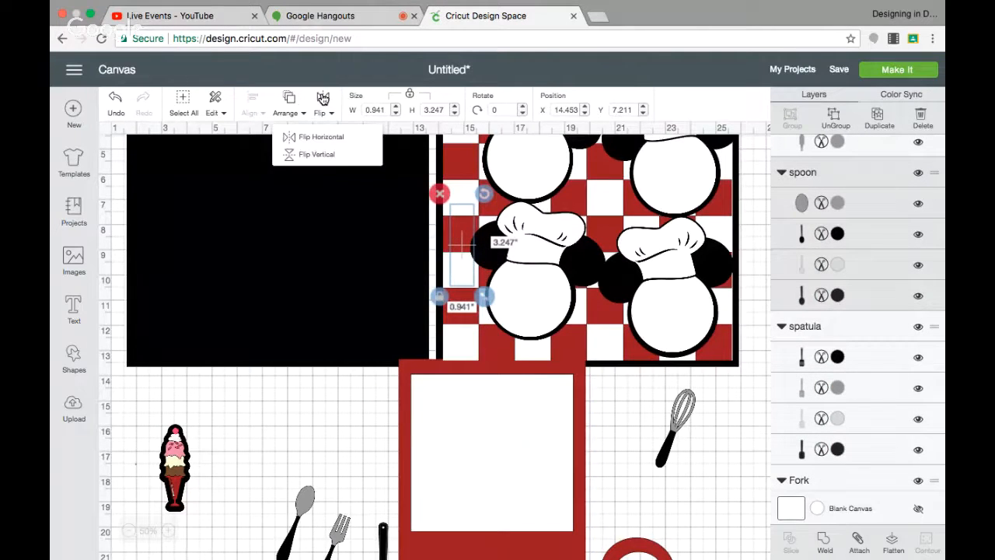
{"action": "left_click", "coordinate": [289, 99]}
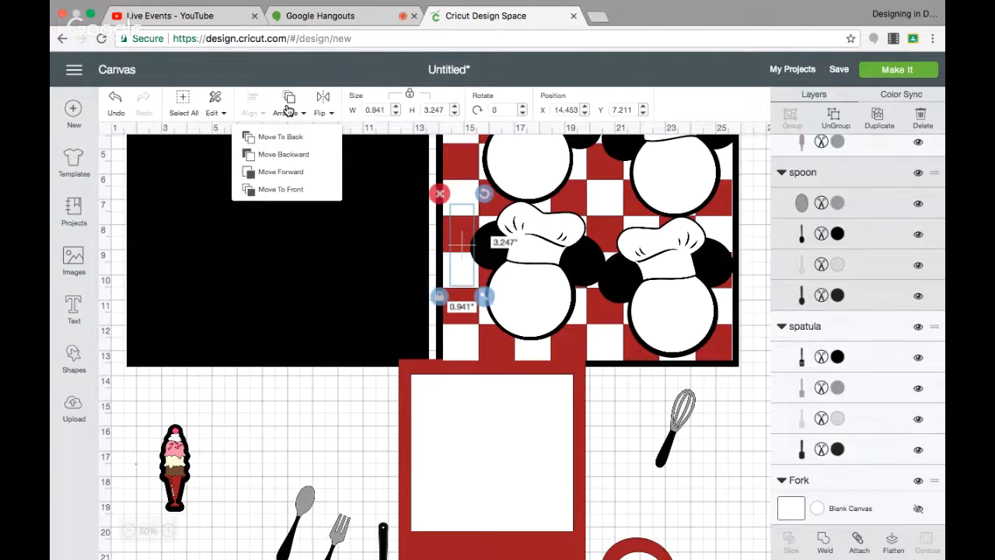
{"action": "left_click", "coordinate": [284, 189]}
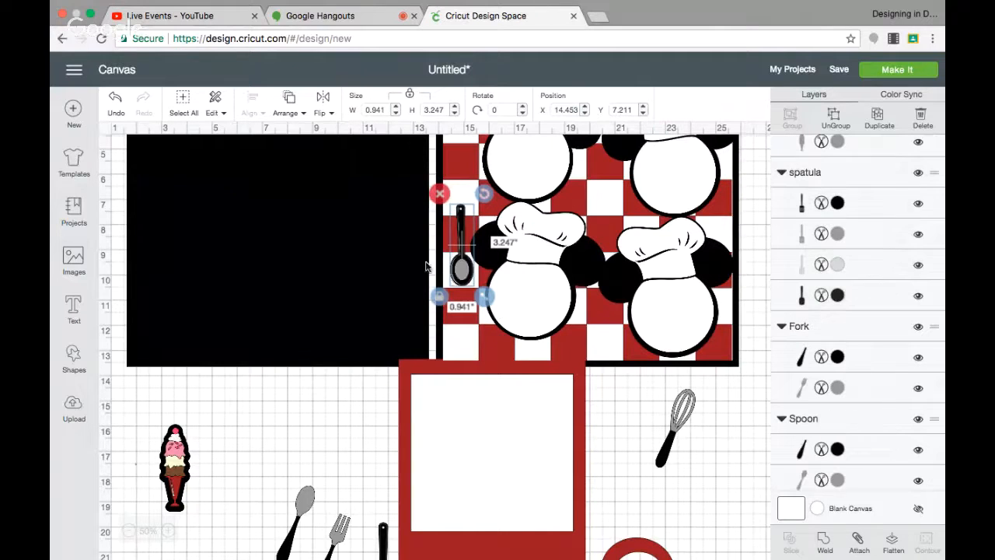
{"action": "left_click_drag", "start_coordinate": [468, 268], "coordinate": [463, 200]}
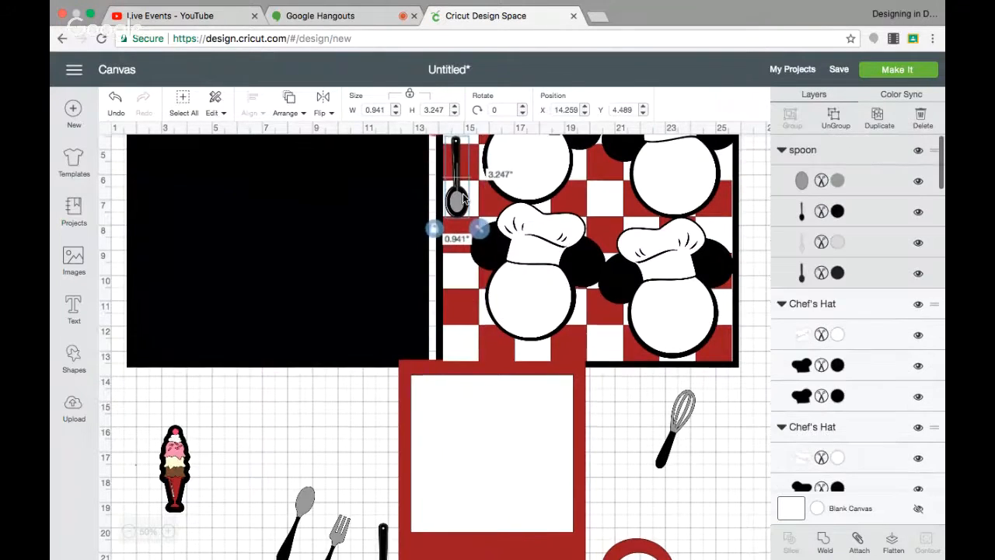
Tilt the black spoon diagonally and shrink it to about 1.3 x 2.7 inches in the page's top-left corner.
{"action": "scroll", "coordinate": [558, 319], "scroll_direction": "up", "scroll_amount": 2}
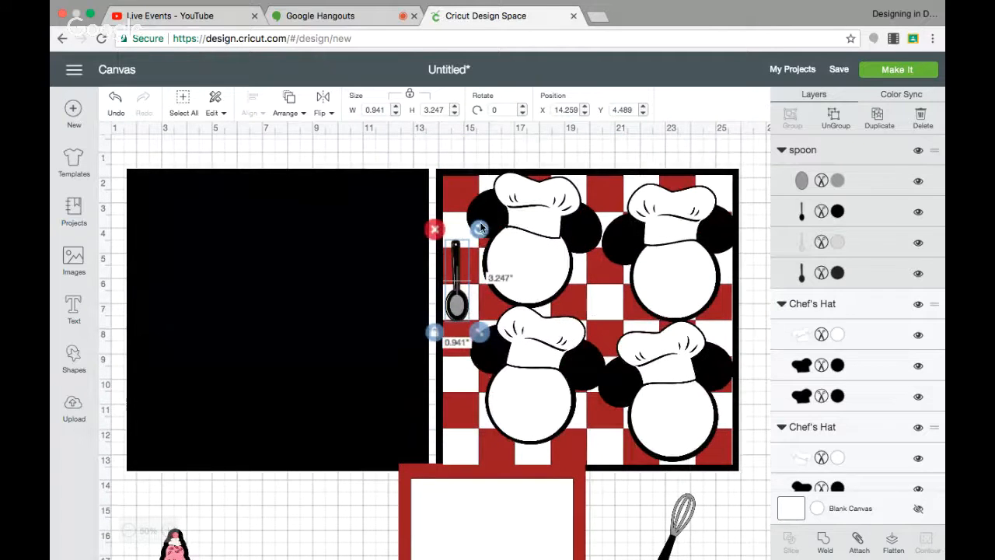
{"action": "left_click_drag", "start_coordinate": [480, 230], "coordinate": [459, 338]}
{"action": "left_click_drag", "start_coordinate": [462, 302], "coordinate": [467, 231]}
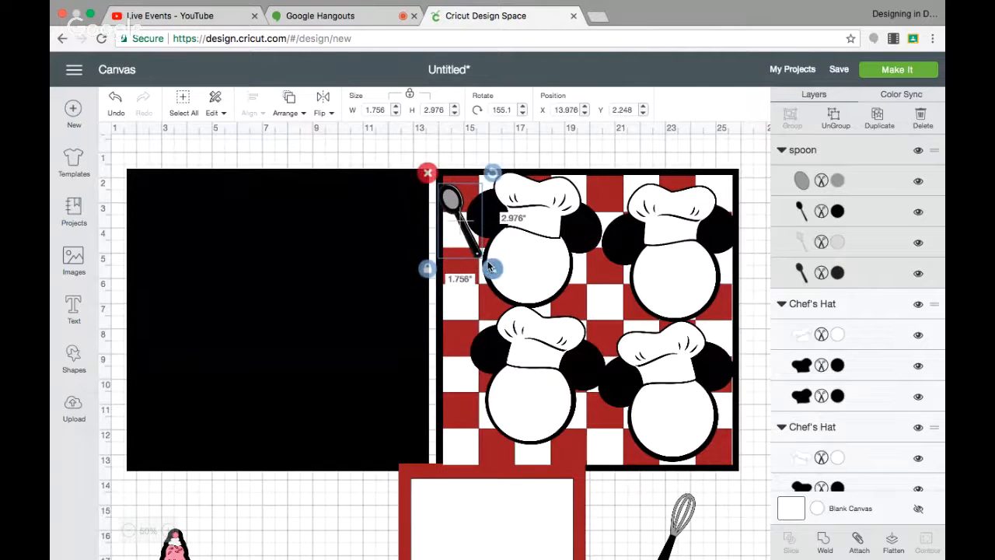
{"action": "left_click_drag", "start_coordinate": [495, 269], "coordinate": [486, 256]}
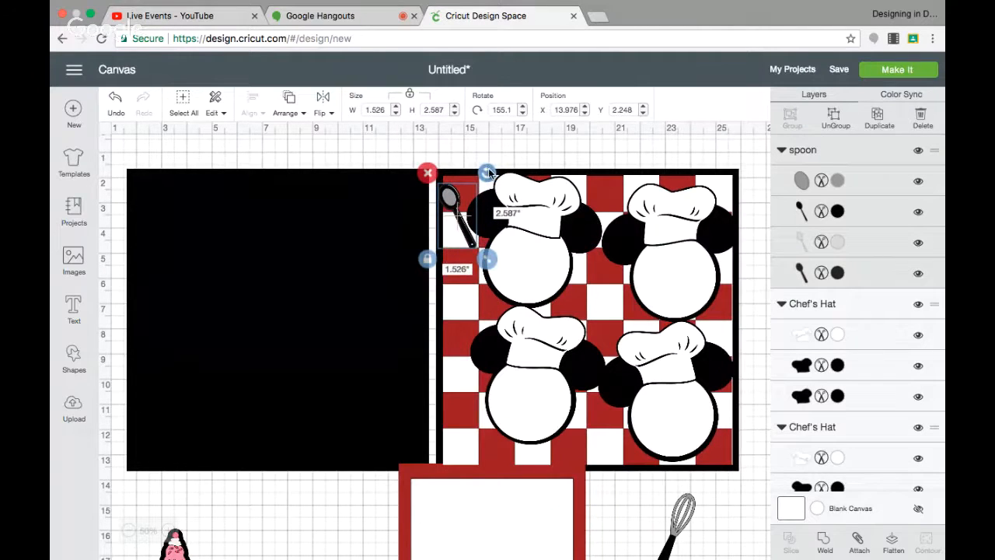
{"action": "left_click_drag", "start_coordinate": [488, 172], "coordinate": [484, 171]}
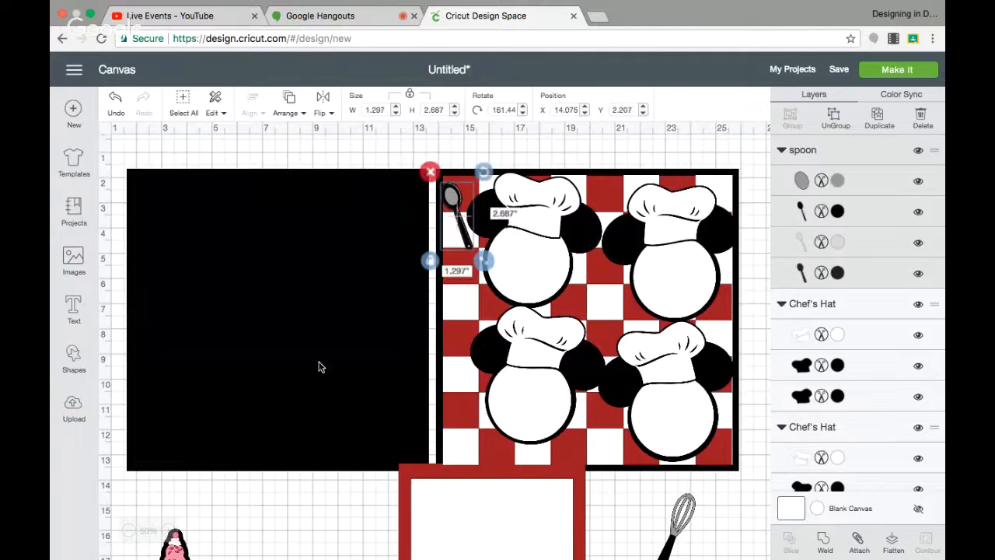
Move the whisk onto the page's left edge, bring it to the front, and shrink it to about 1.3 x 2.6 inches.
{"action": "left_click", "coordinate": [676, 515]}
{"action": "left_click_drag", "start_coordinate": [676, 514], "coordinate": [433, 248]}
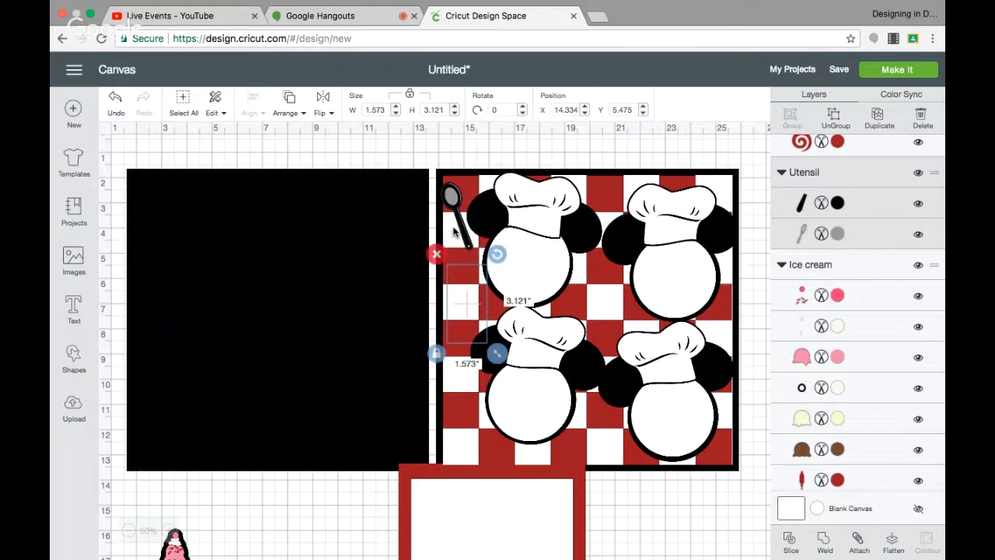
{"action": "left_click", "coordinate": [289, 101]}
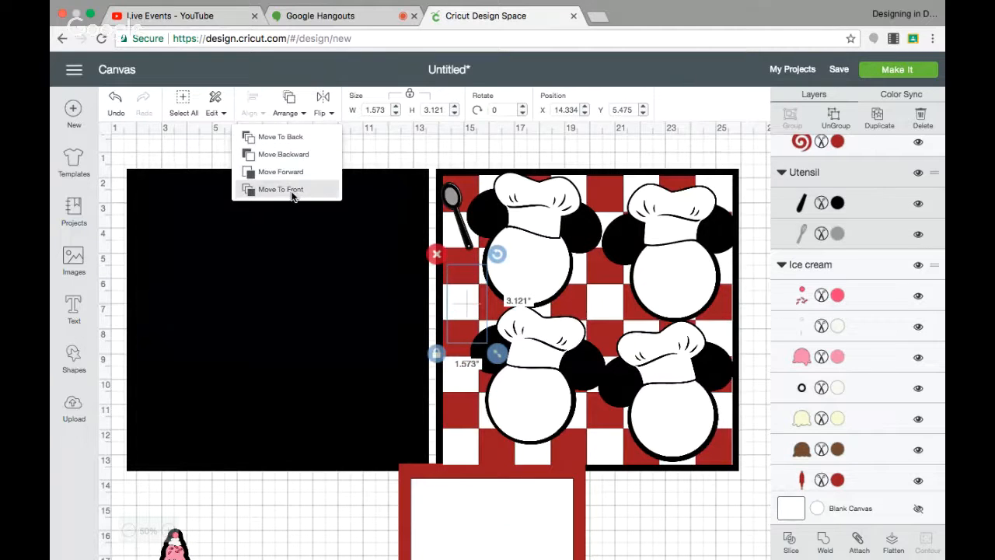
{"action": "left_click", "coordinate": [282, 189]}
{"action": "left_click_drag", "start_coordinate": [495, 339], "coordinate": [484, 338]}
{"action": "left_click", "coordinate": [457, 332]}
Move the slotted spatula onto the checkered page's left edge and bring it to the front.
{"action": "scroll", "coordinate": [352, 471], "scroll_direction": "down", "scroll_amount": 1}
{"action": "scroll", "coordinate": [351, 472], "scroll_direction": "down", "scroll_amount": 5}
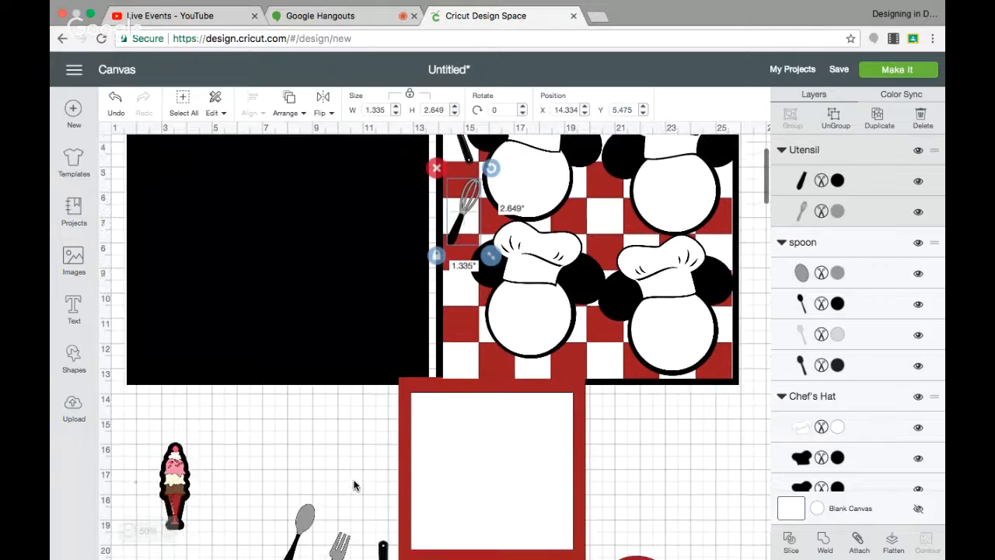
{"action": "left_click_drag", "start_coordinate": [385, 489], "coordinate": [467, 229]}
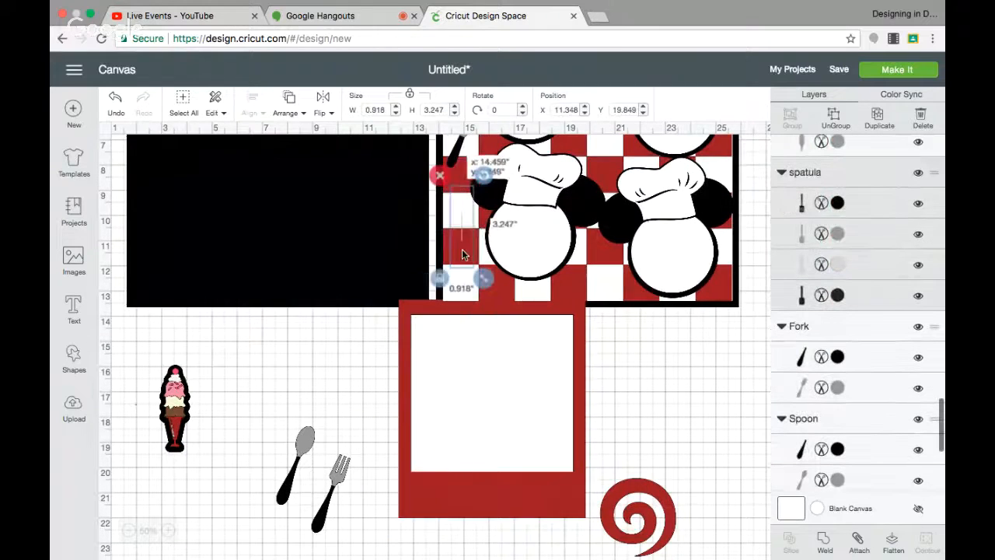
{"action": "left_click", "coordinate": [292, 106]}
{"action": "left_click", "coordinate": [293, 189]}
Move the gray spoon onto the checkered page's left edge and bring it to the front.
{"action": "left_click_drag", "start_coordinate": [300, 430], "coordinate": [451, 183]}
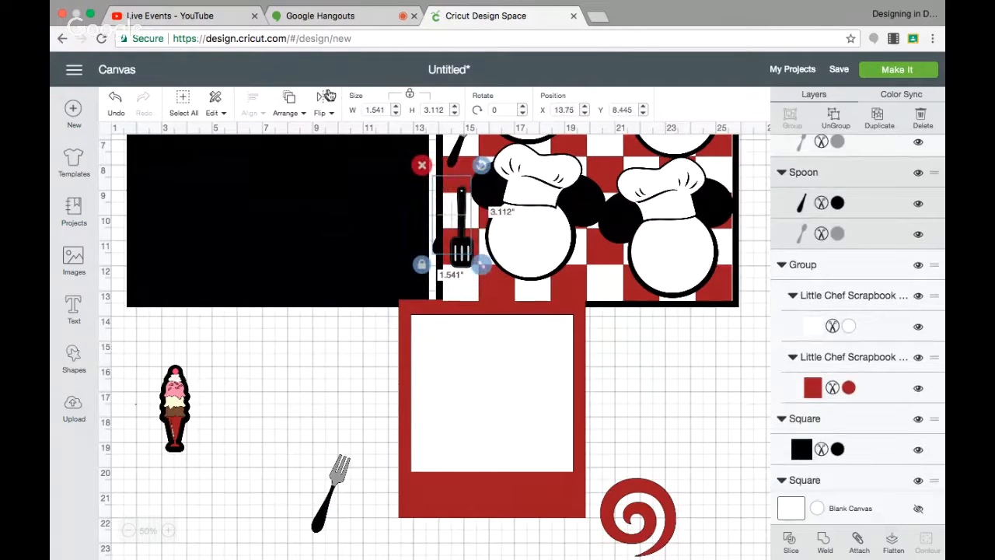
{"action": "left_click", "coordinate": [292, 106]}
{"action": "left_click", "coordinate": [302, 207]}
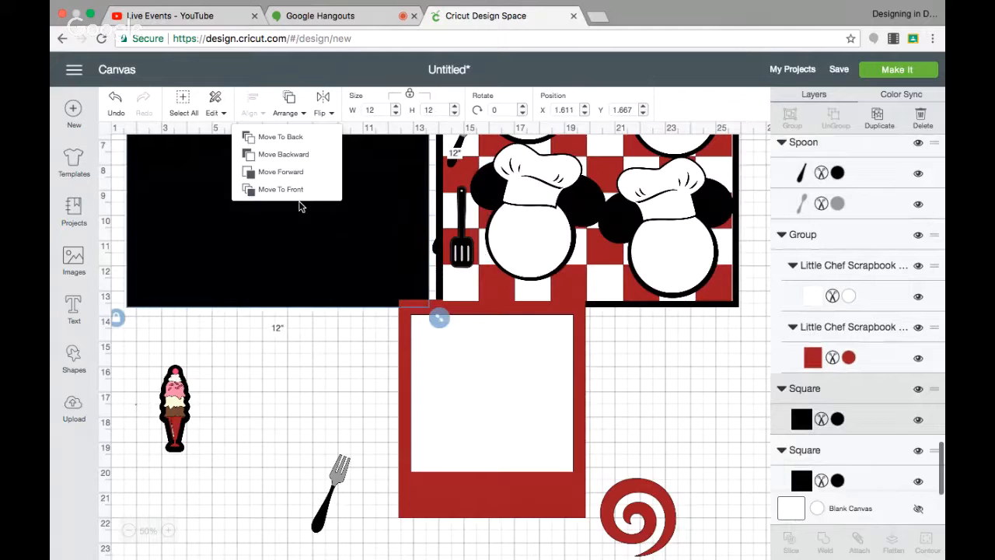
{"action": "left_click", "coordinate": [290, 104]}
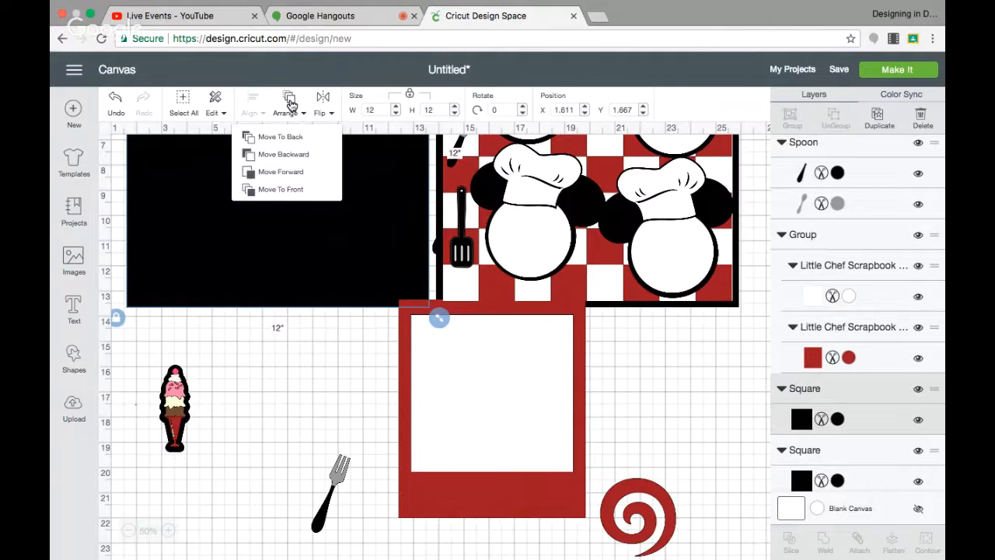
{"action": "left_click", "coordinate": [434, 250]}
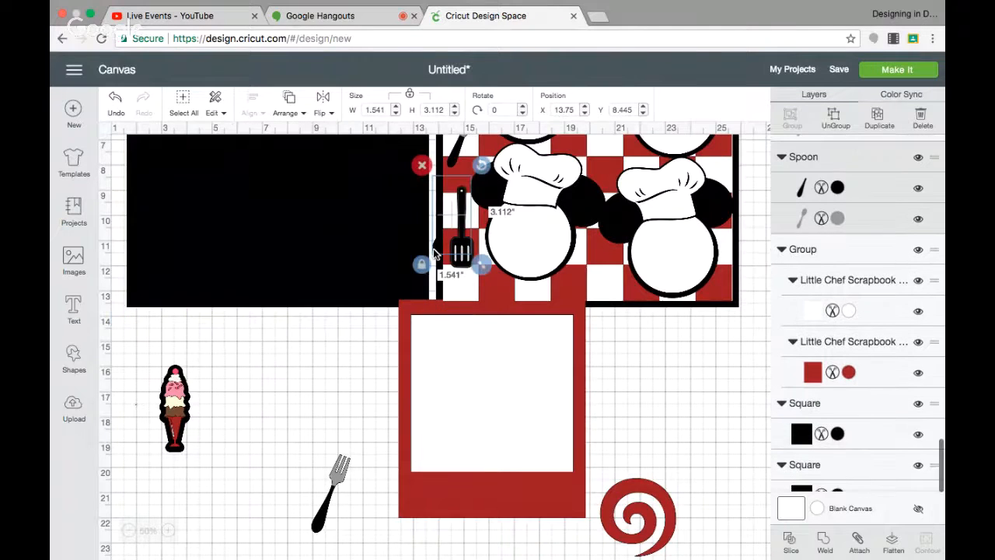
{"action": "left_click", "coordinate": [290, 99]}
{"action": "left_click", "coordinate": [292, 191]}
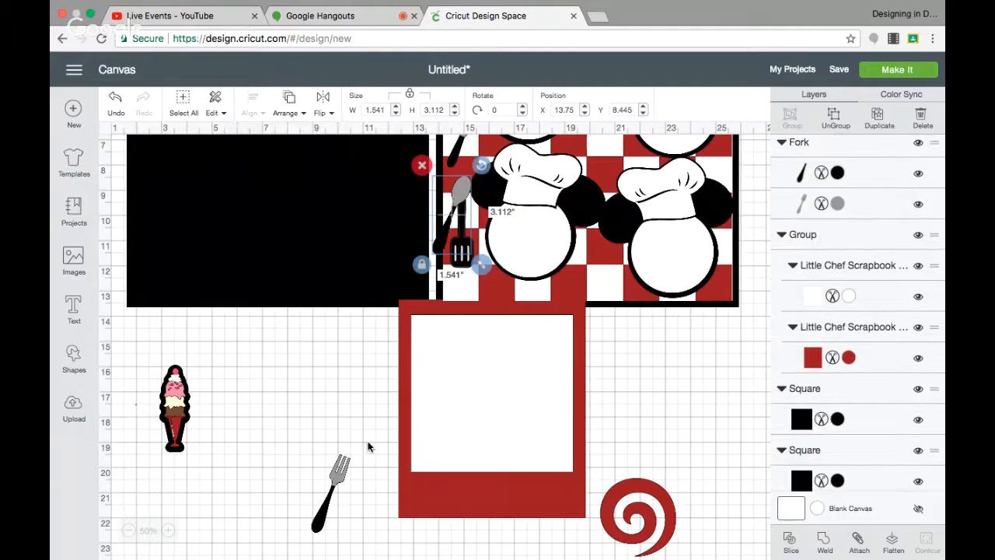
Move the fork onto the checkered page's left edge and bring it to the front.
{"action": "left_click_drag", "start_coordinate": [340, 479], "coordinate": [467, 219]}
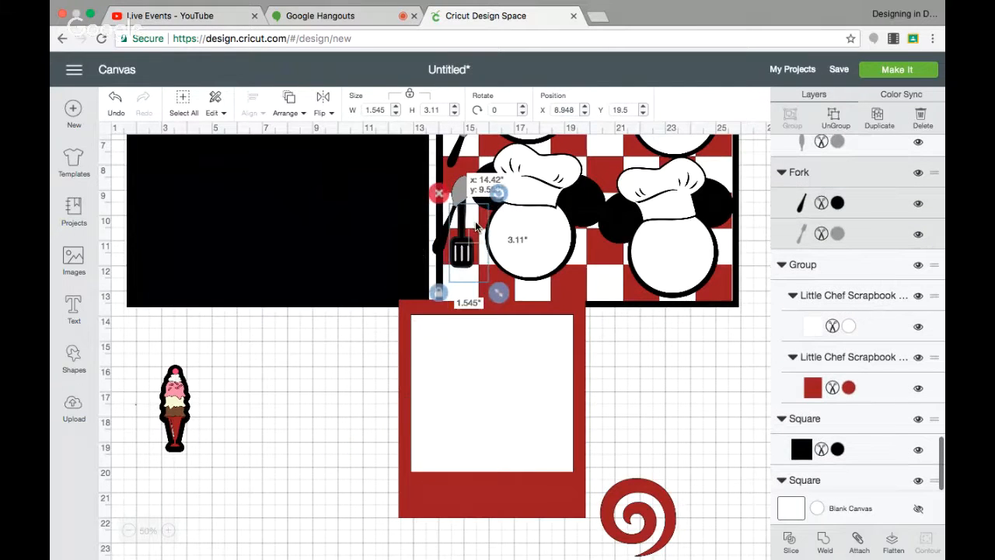
{"action": "left_click", "coordinate": [289, 105]}
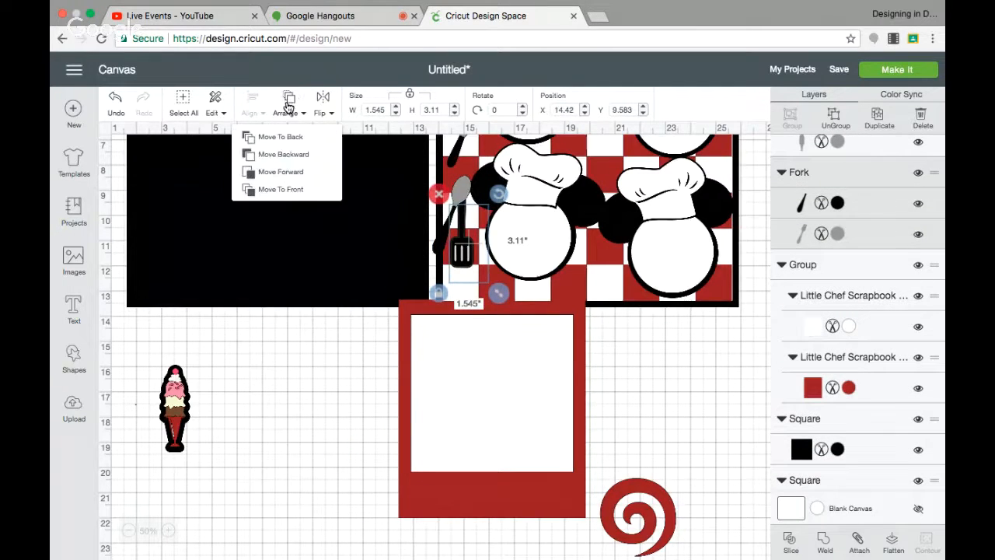
{"action": "left_click", "coordinate": [298, 190]}
{"action": "scroll", "coordinate": [653, 451], "scroll_direction": "up", "scroll_amount": 5}
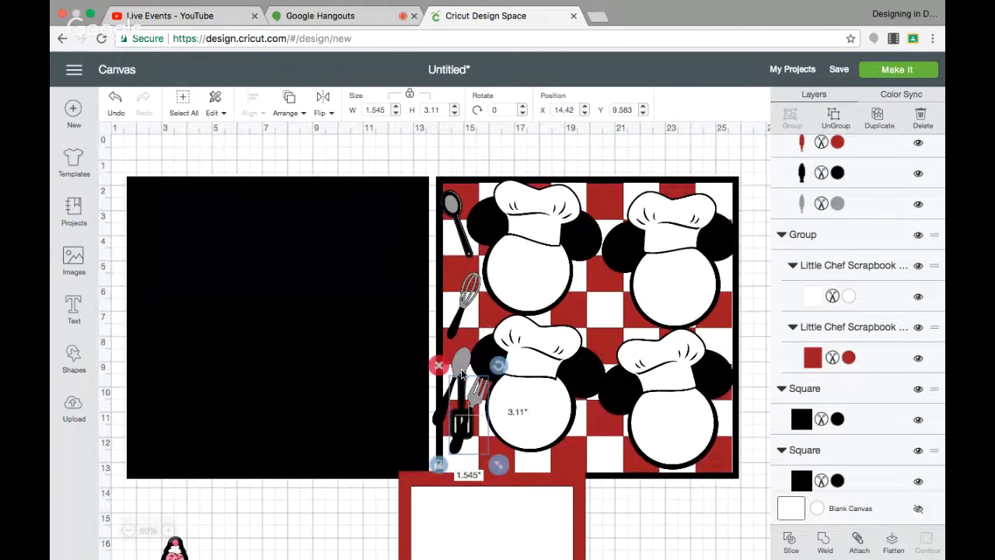
Rearrange the utensils along the left edge, sliding the gray spoon lower and the spatula up below the black spoon.
{"action": "left_click_drag", "start_coordinate": [464, 400], "coordinate": [476, 436]}
{"action": "left_click_drag", "start_coordinate": [458, 391], "coordinate": [502, 448]}
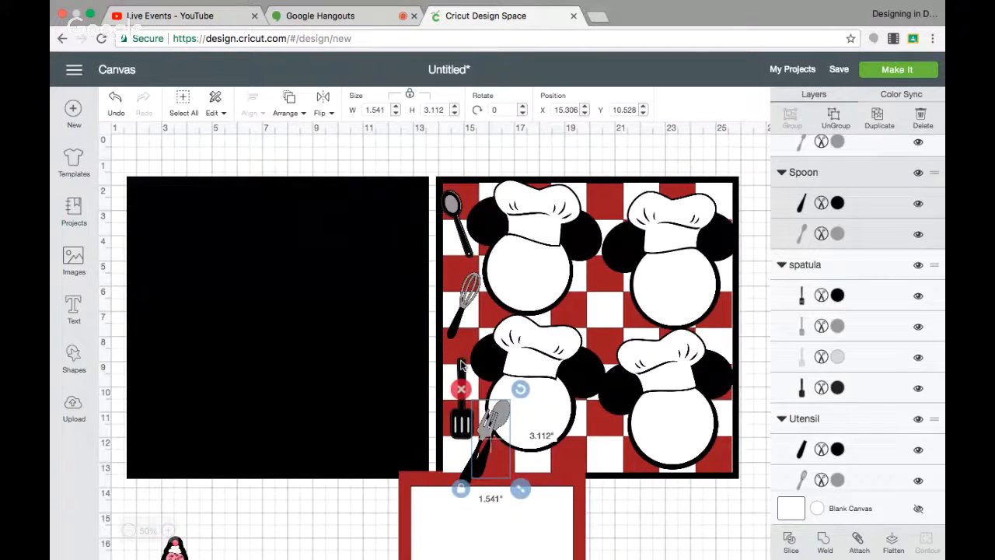
{"action": "left_click_drag", "start_coordinate": [461, 366], "coordinate": [489, 203]}
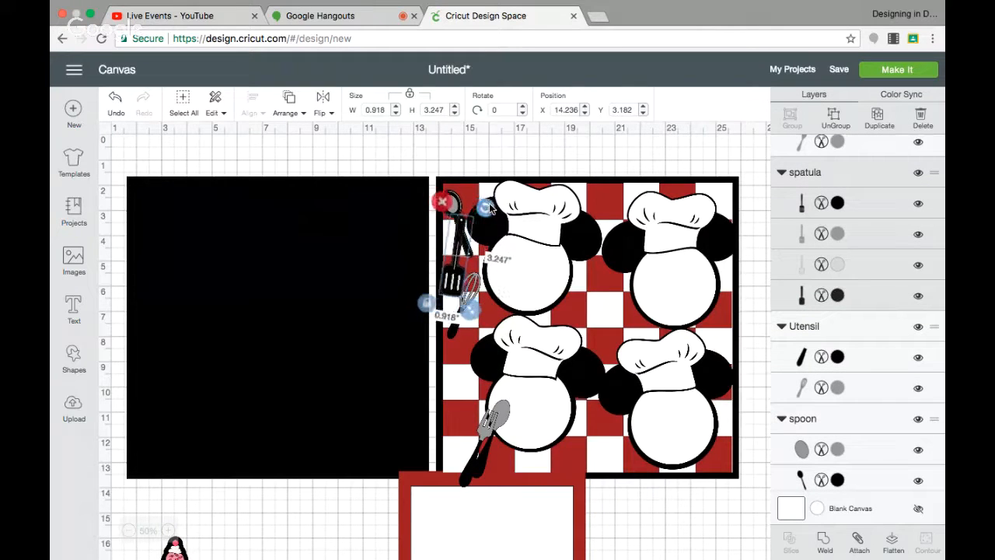
{"action": "left_click_drag", "start_coordinate": [454, 333], "coordinate": [456, 343]}
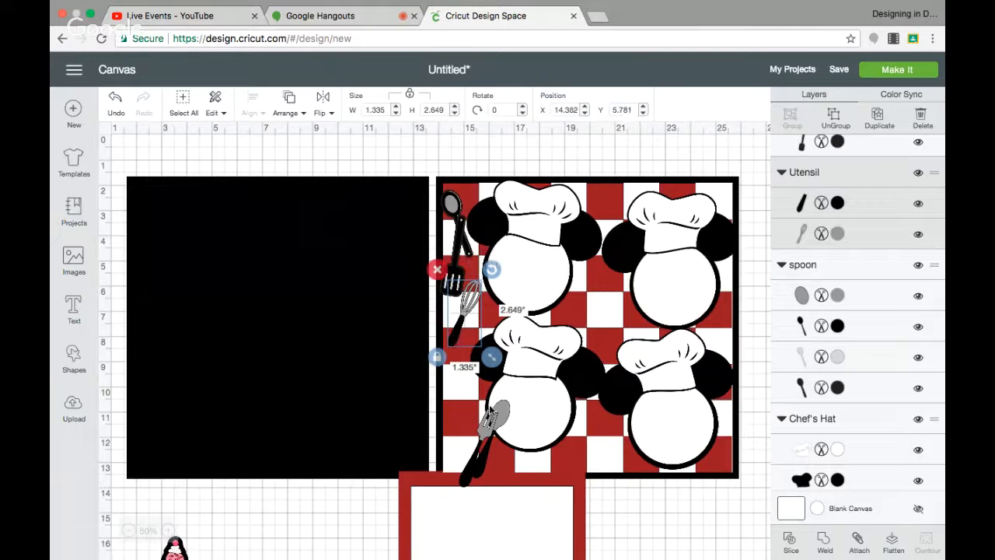
Place the fork below the whisk and the gray spoon in the page's bottom-left corner.
{"action": "left_click_drag", "start_coordinate": [490, 429], "coordinate": [454, 317]}
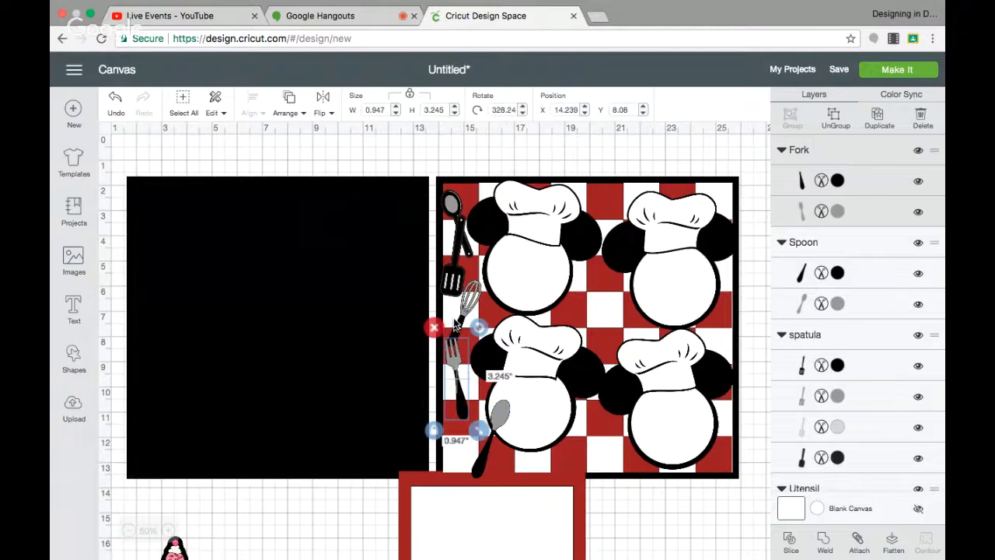
{"action": "left_click_drag", "start_coordinate": [456, 368], "coordinate": [456, 377]}
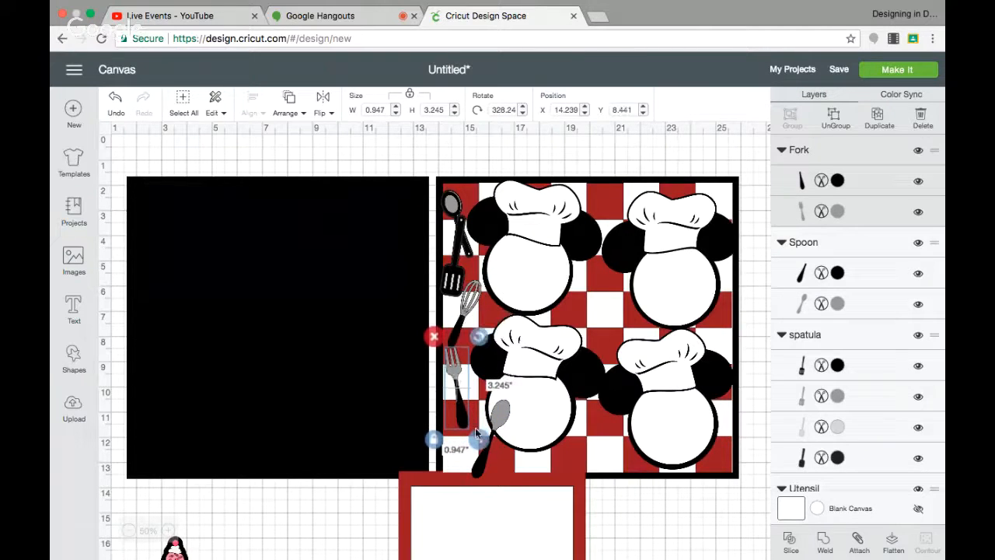
{"action": "left_click_drag", "start_coordinate": [488, 465], "coordinate": [451, 459]}
Bring the gray spoon in the checkered page's bottom-left corner to the front.
{"action": "left_click_drag", "start_coordinate": [543, 486], "coordinate": [538, 535]}
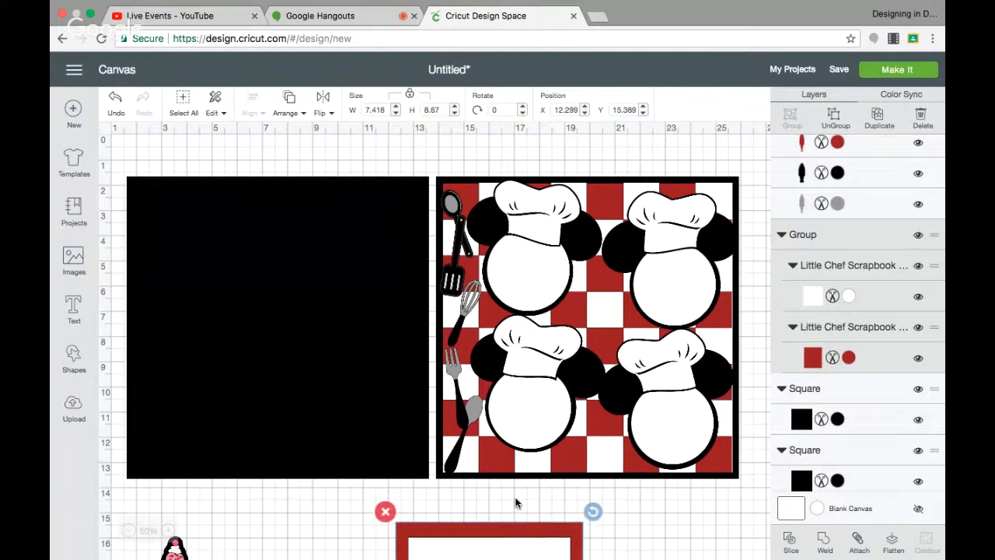
{"action": "left_click", "coordinate": [472, 407]}
{"action": "left_click", "coordinate": [290, 108]}
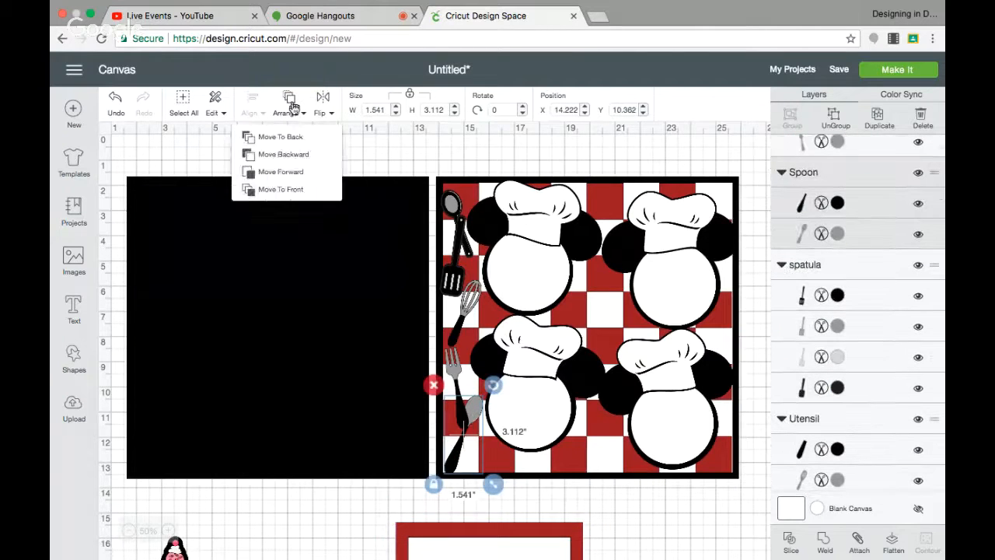
{"action": "left_click", "coordinate": [294, 189]}
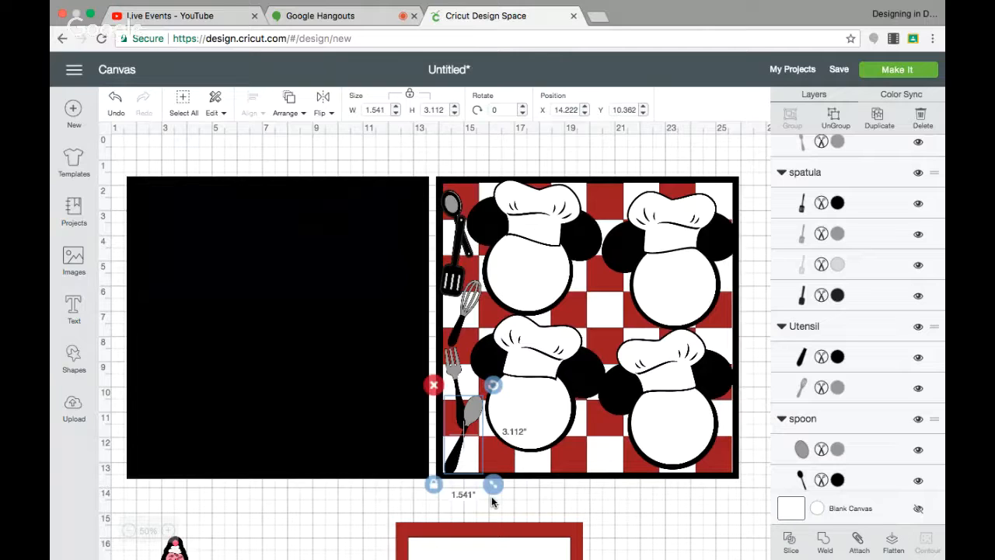
Add a square to the left black page, stretch it to about 5.1 x 11.5 in beside the page's right edge, and color it white.
{"action": "left_click", "coordinate": [448, 533]}
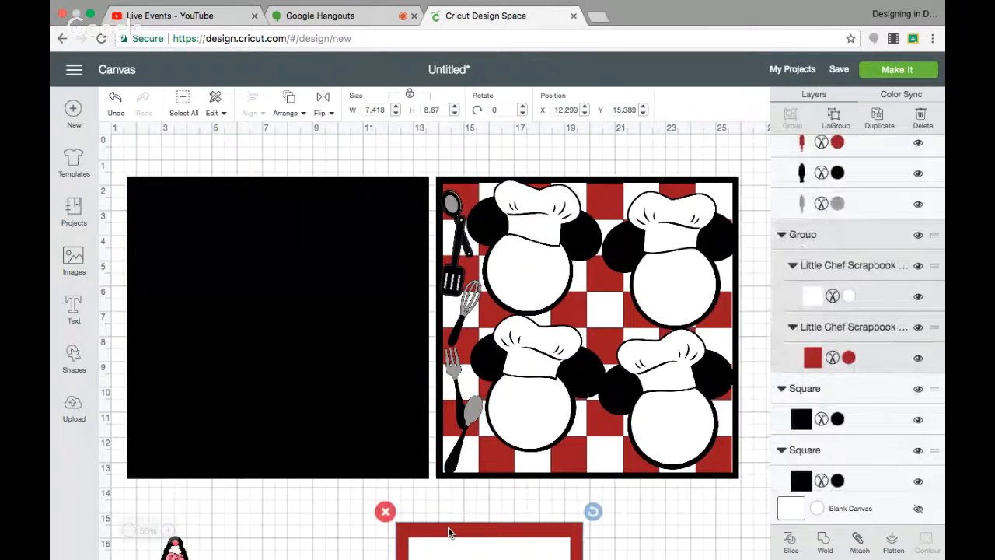
{"action": "left_click", "coordinate": [330, 488]}
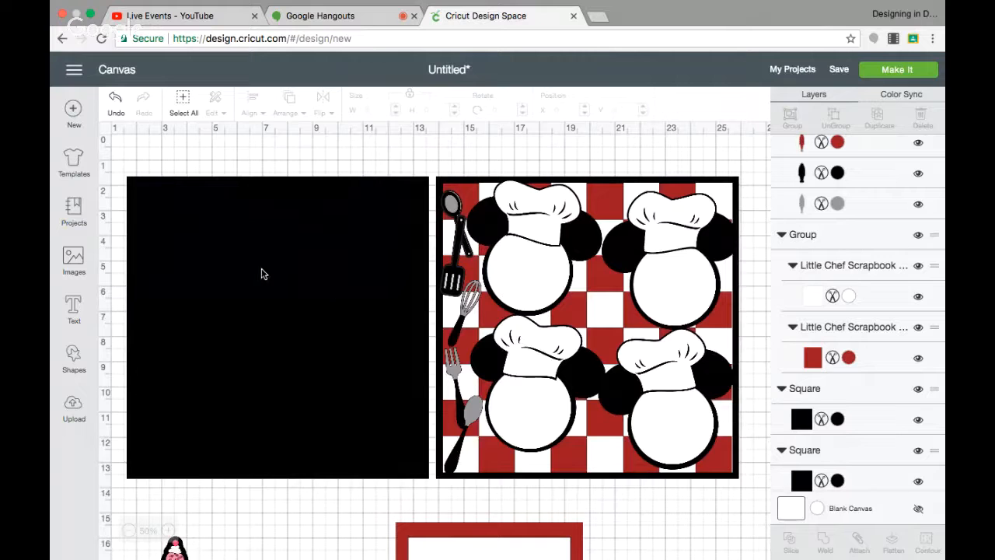
{"action": "left_click", "coordinate": [73, 355]}
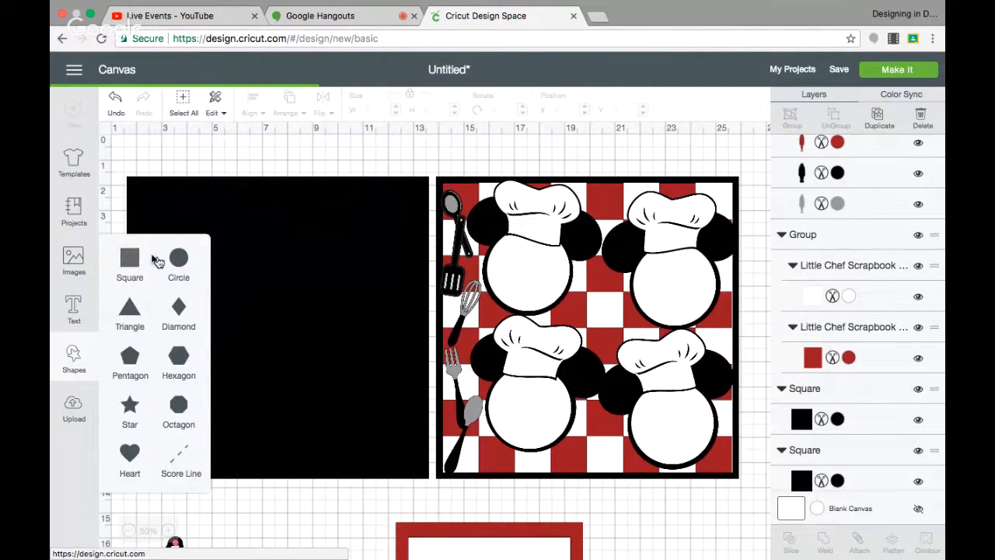
{"action": "left_click", "coordinate": [132, 261]}
{"action": "left_click_drag", "start_coordinate": [256, 272], "coordinate": [338, 246]}
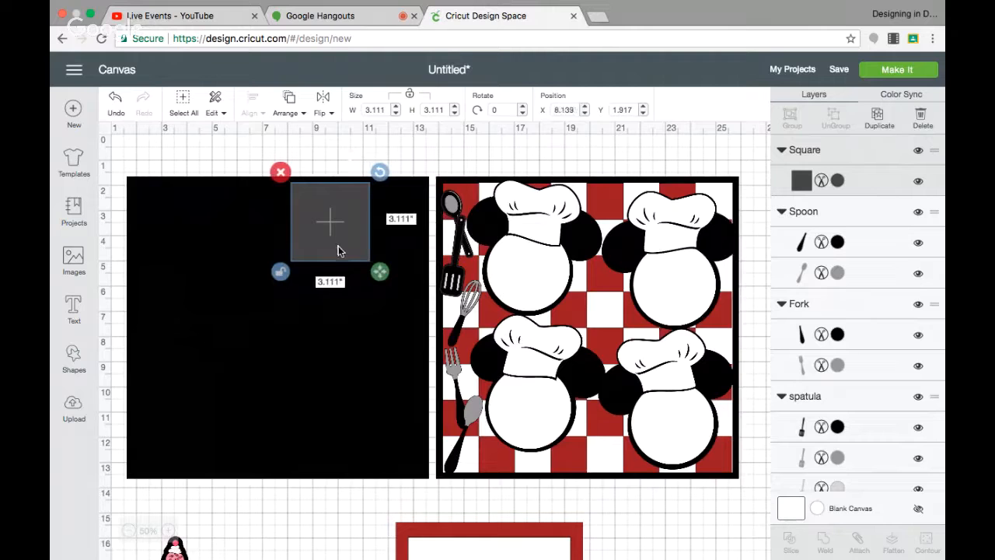
{"action": "left_click_drag", "start_coordinate": [379, 271], "coordinate": [426, 484]}
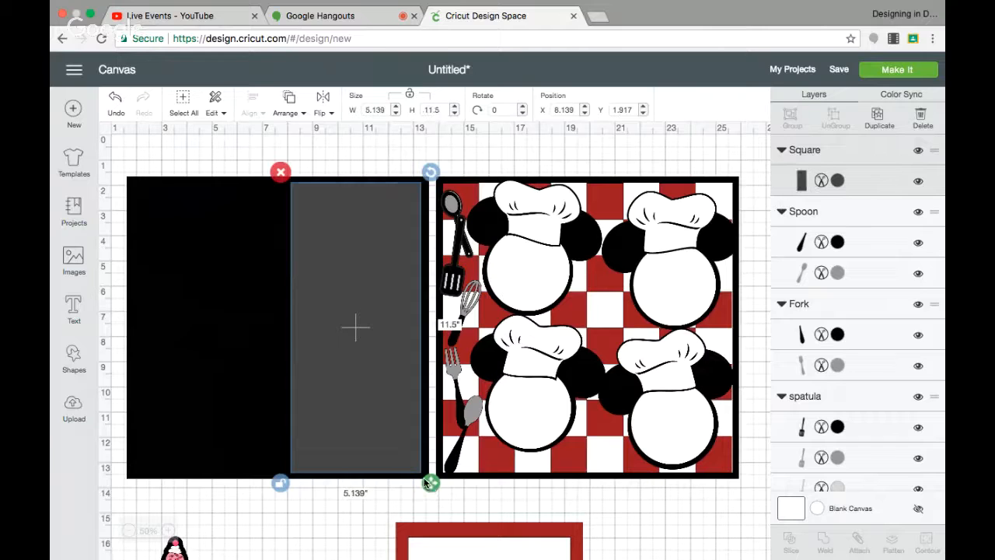
{"action": "left_click_drag", "start_coordinate": [381, 433], "coordinate": [378, 432]}
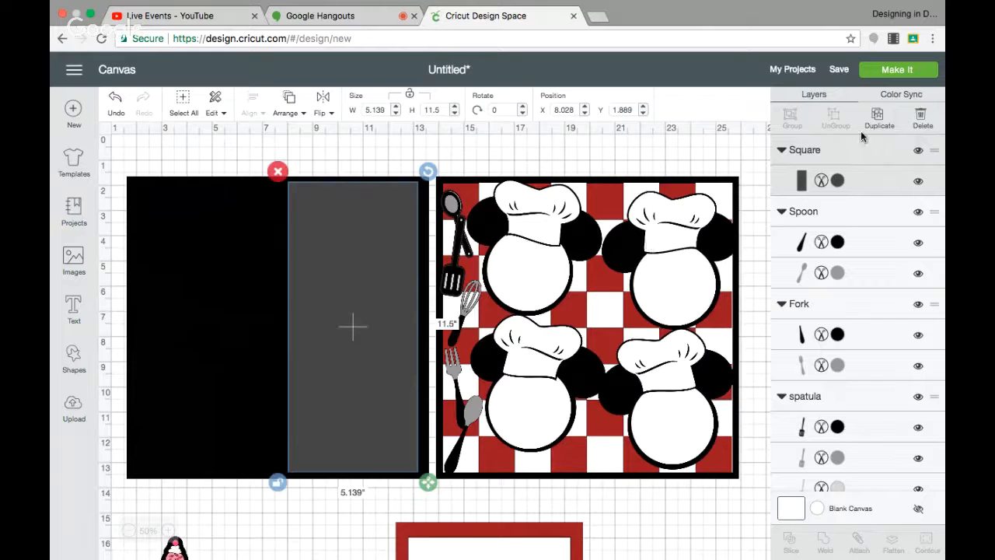
{"action": "left_click", "coordinate": [838, 180]}
{"action": "left_click", "coordinate": [690, 204]}
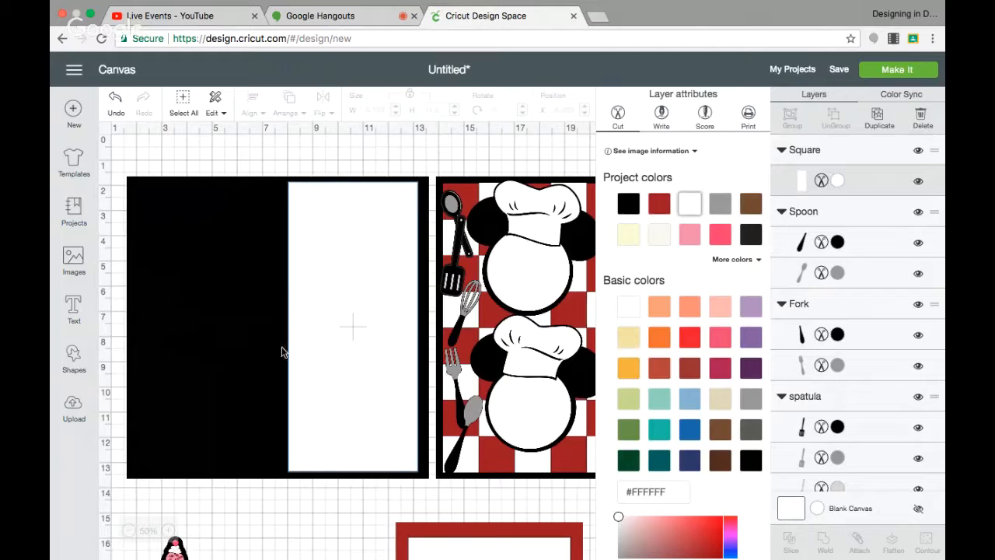
Add another square and shape it into a strip about 1.25 x 11.4 in against the white panel's left edge.
{"action": "left_click", "coordinate": [76, 358]}
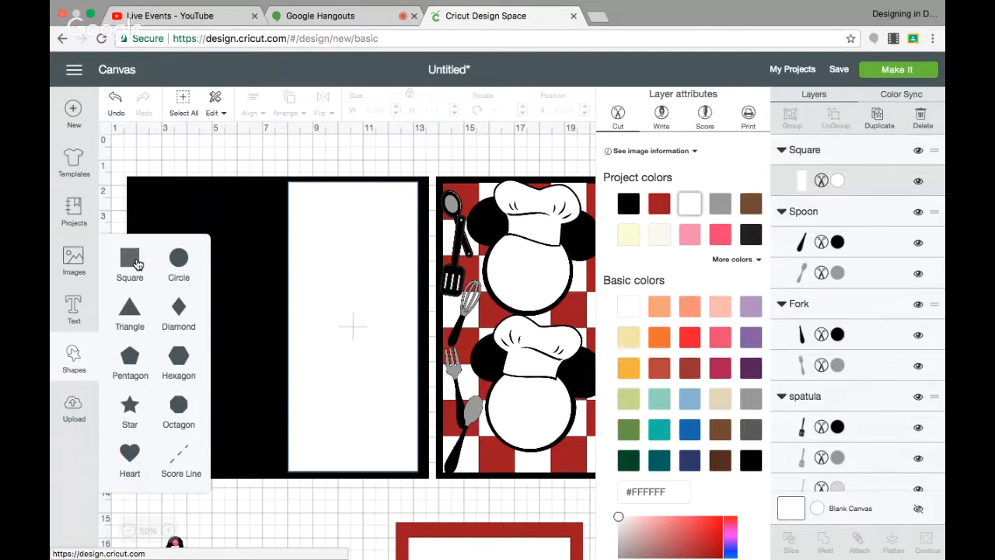
{"action": "left_click", "coordinate": [134, 263]}
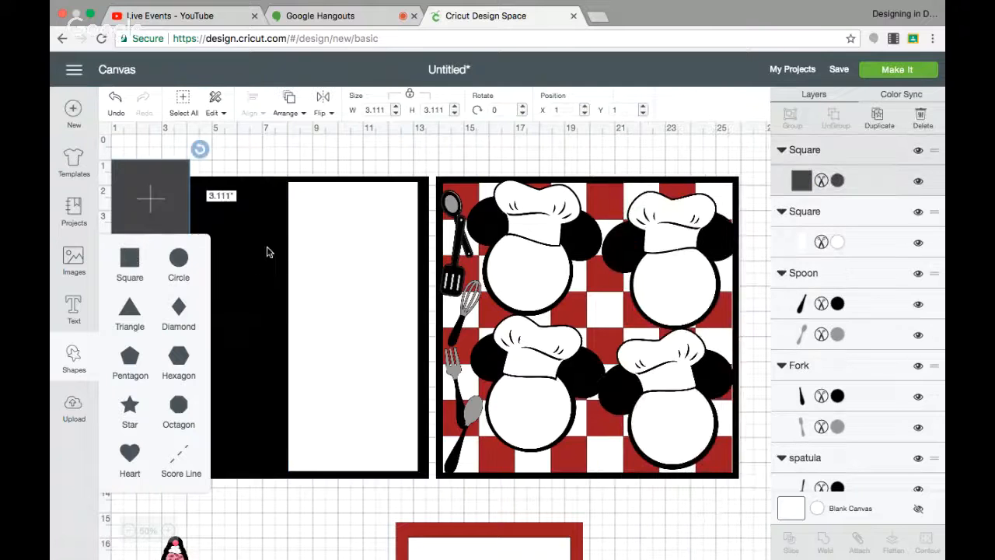
{"action": "left_click_drag", "start_coordinate": [179, 209], "coordinate": [274, 231]}
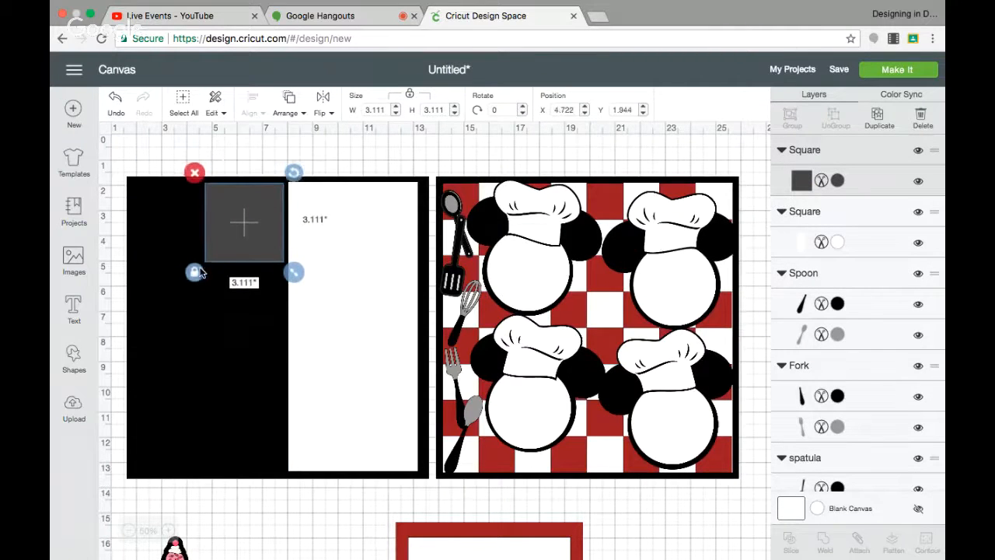
{"action": "left_click_drag", "start_coordinate": [294, 272], "coordinate": [233, 488]}
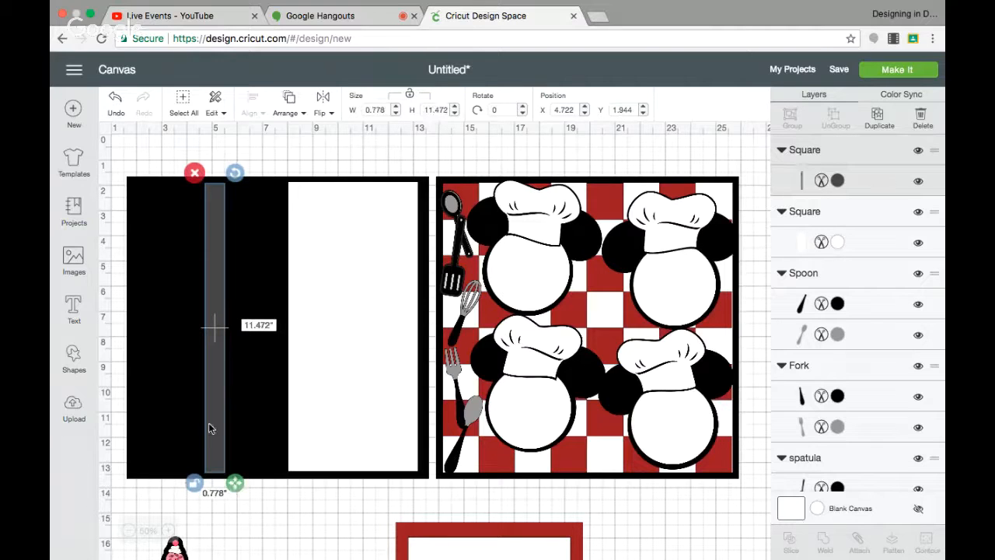
{"action": "left_click_drag", "start_coordinate": [231, 483], "coordinate": [246, 485]}
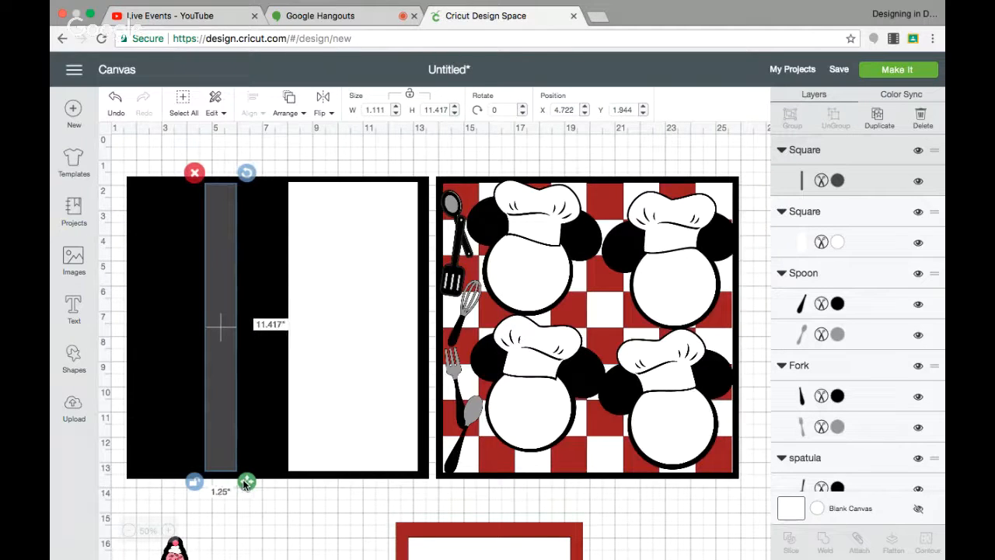
{"action": "left_click_drag", "start_coordinate": [216, 432], "coordinate": [268, 431]}
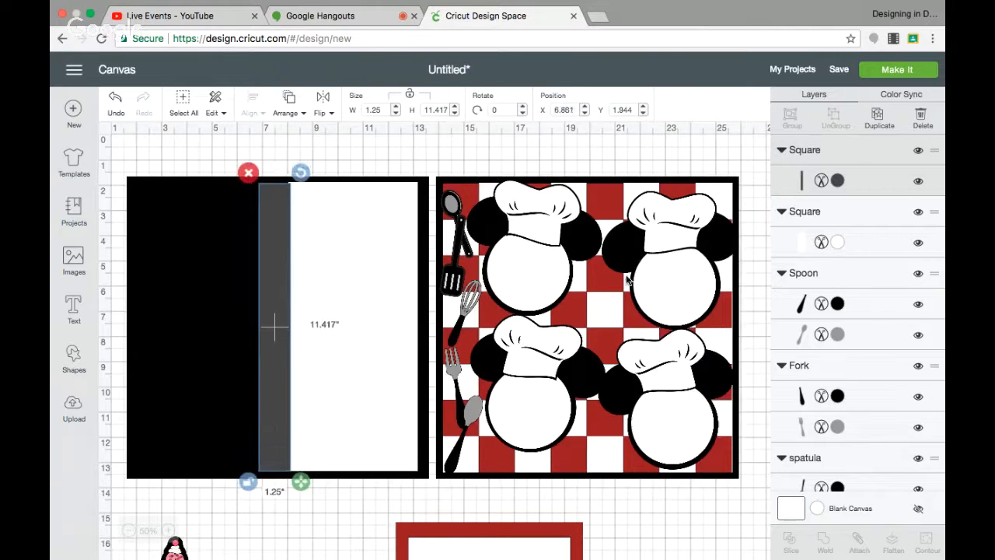
Color the strip red and set its height to 11.5 in.
{"action": "left_click", "coordinate": [837, 181]}
{"action": "left_click", "coordinate": [658, 204]}
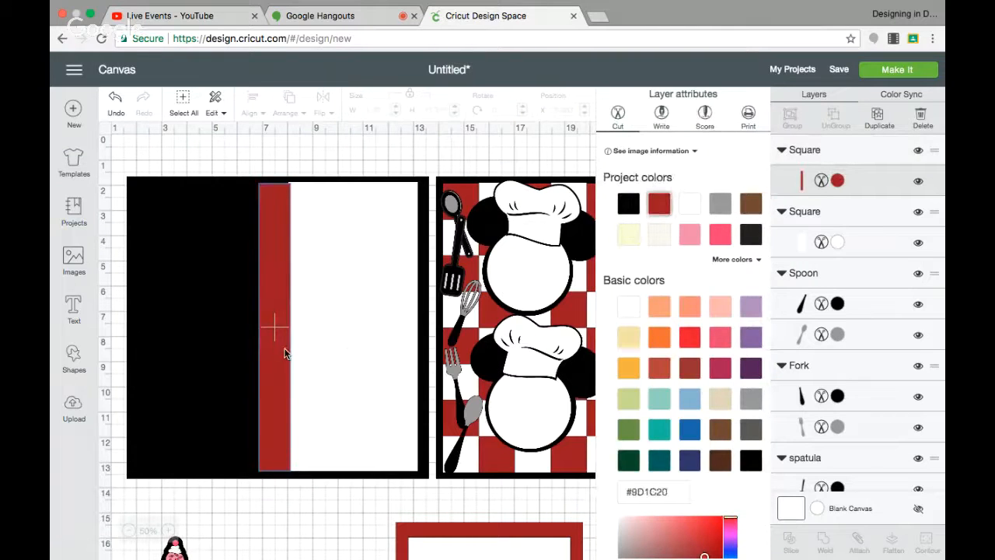
{"action": "left_click_drag", "start_coordinate": [284, 352], "coordinate": [280, 346]}
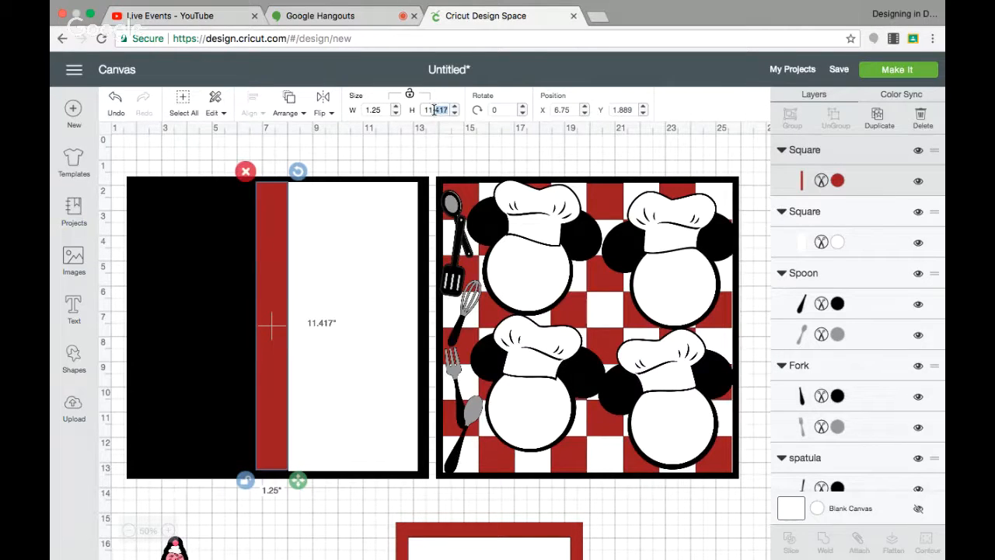
{"action": "key", "text": "Return"}
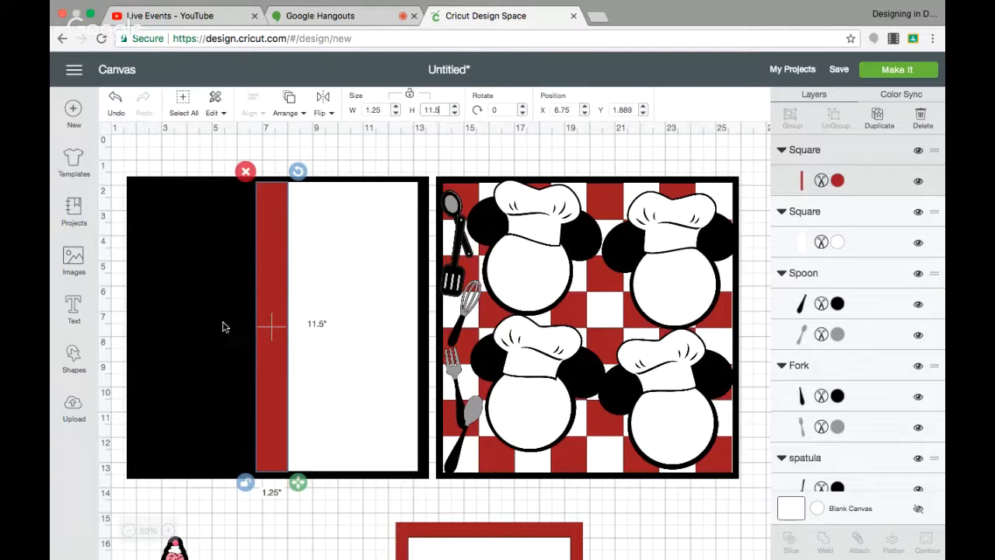
Duplicate the black Mickey ears from a chef piece and place the copy overlapping the red strip on the left page.
{"action": "left_click", "coordinate": [171, 302]}
{"action": "left_click", "coordinate": [172, 307]}
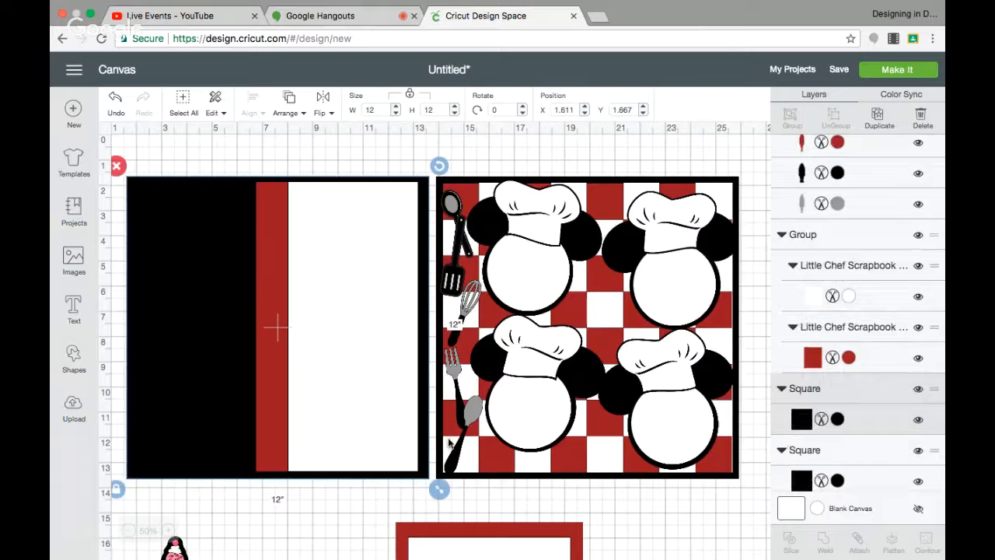
{"action": "left_click", "coordinate": [591, 373]}
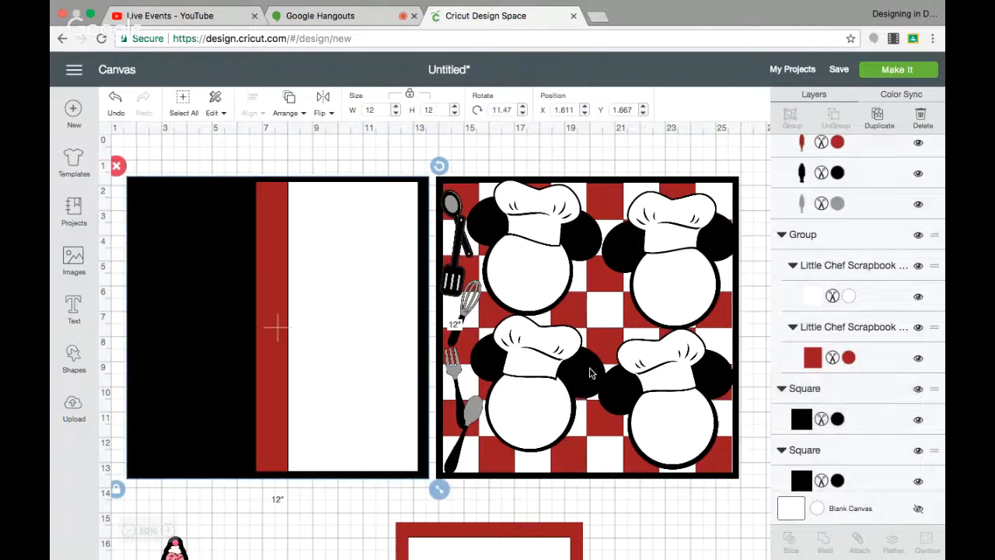
{"action": "left_click", "coordinate": [589, 373]}
{"action": "left_click", "coordinate": [873, 124]}
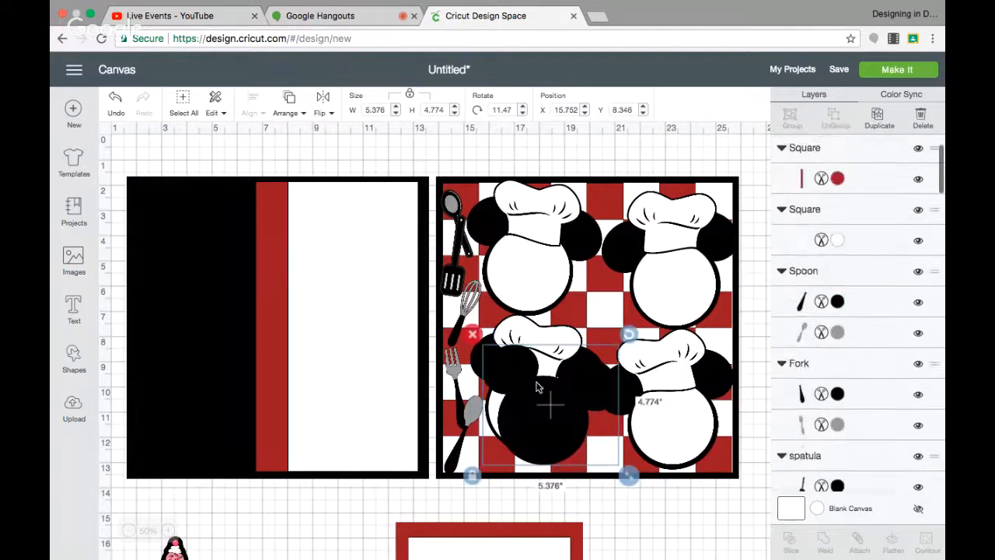
{"action": "left_click_drag", "start_coordinate": [558, 421], "coordinate": [340, 367]}
{"action": "left_click_drag", "start_coordinate": [276, 249], "coordinate": [266, 249]}
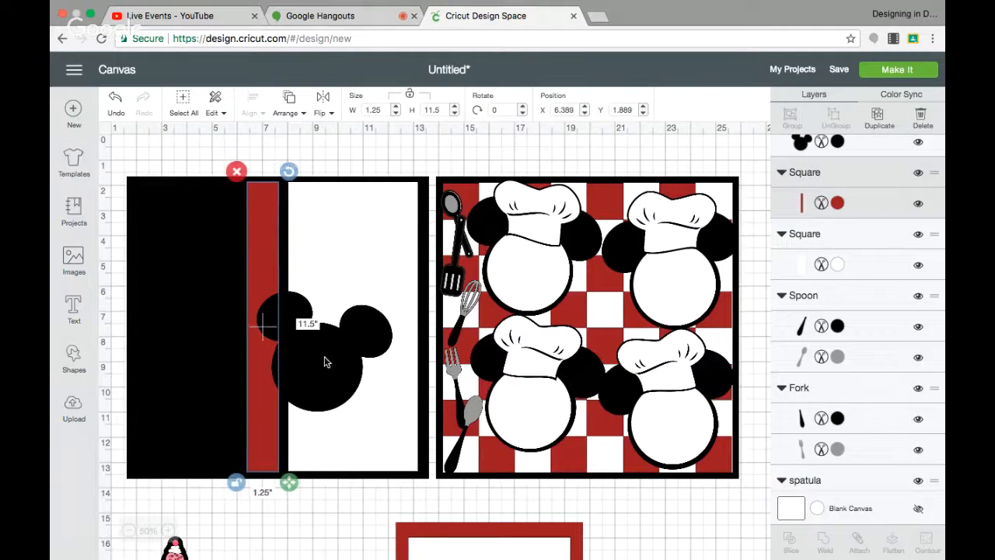
{"action": "left_click_drag", "start_coordinate": [326, 358], "coordinate": [307, 354]}
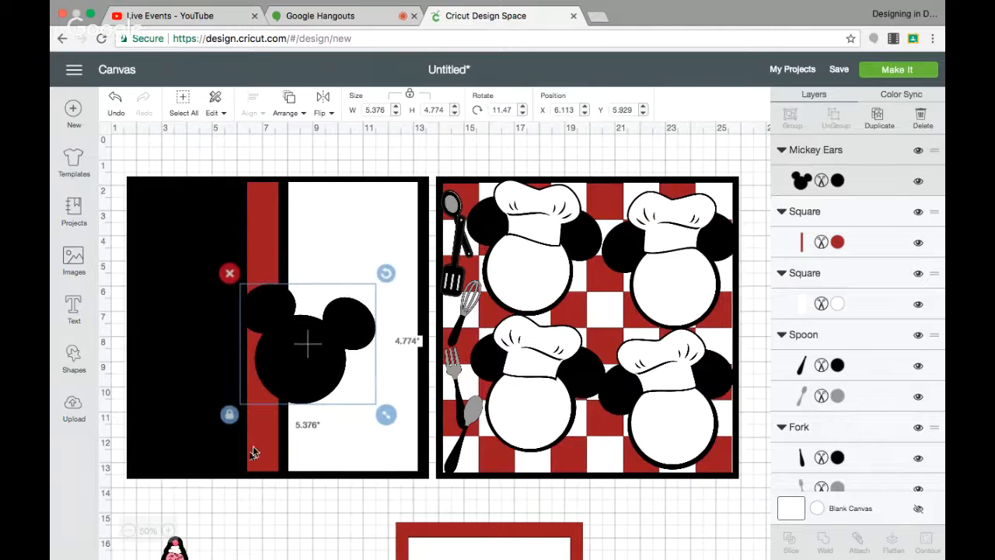
Move the red swirl from below the pages onto the Mickey ears and bring it to the front.
{"action": "scroll", "coordinate": [263, 436], "scroll_direction": "down", "scroll_amount": 4}
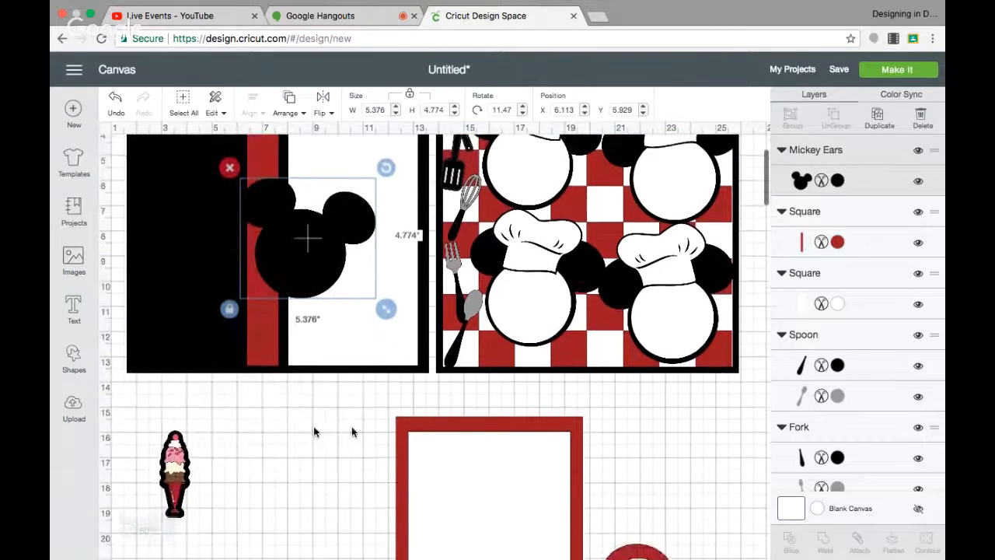
{"action": "left_click_drag", "start_coordinate": [647, 517], "coordinate": [316, 249]}
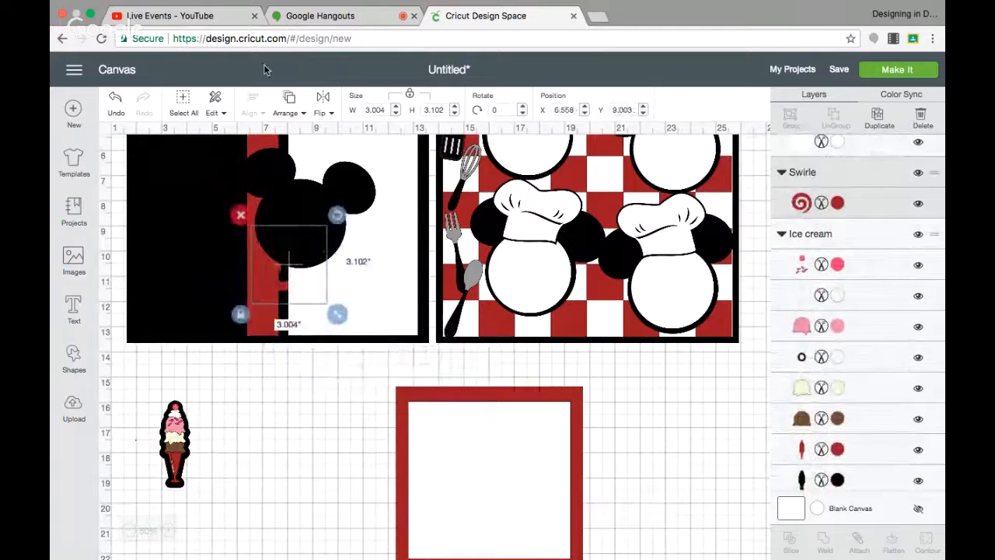
{"action": "left_click", "coordinate": [287, 97]}
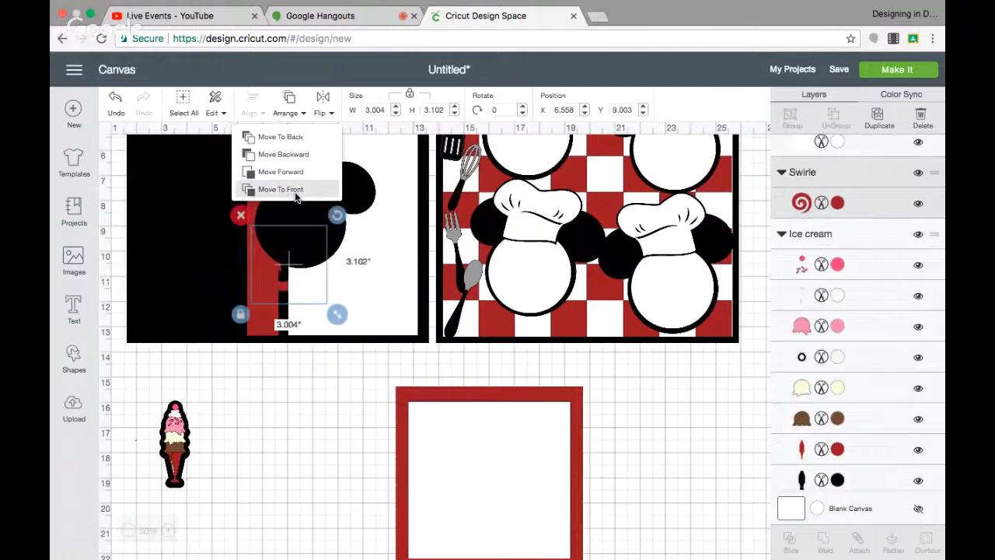
{"action": "left_click", "coordinate": [296, 190]}
Copy a chef's white 3.3 in head circle and move it over the Mickey ears on the left page.
{"action": "left_click", "coordinate": [532, 161]}
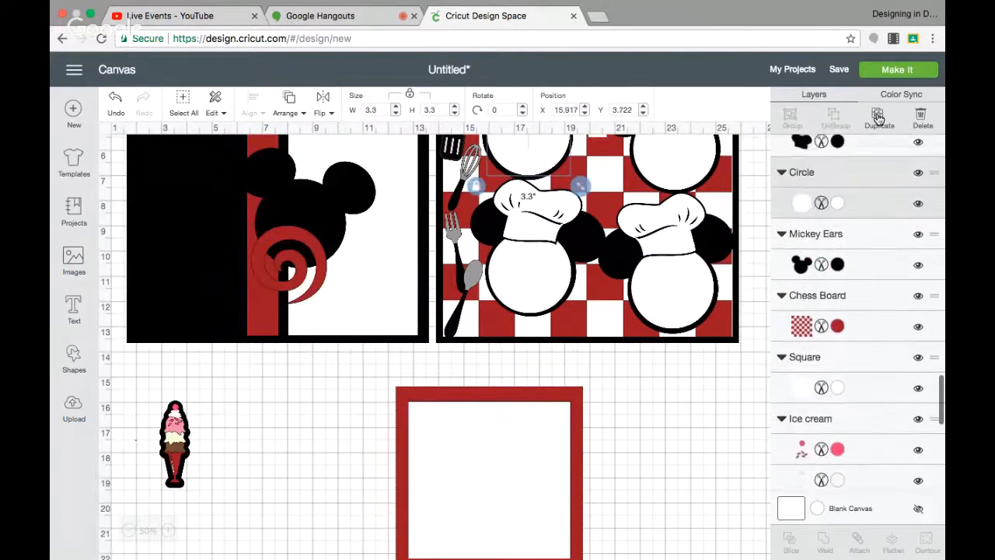
{"action": "scroll", "coordinate": [663, 358], "scroll_direction": "up", "scroll_amount": 5}
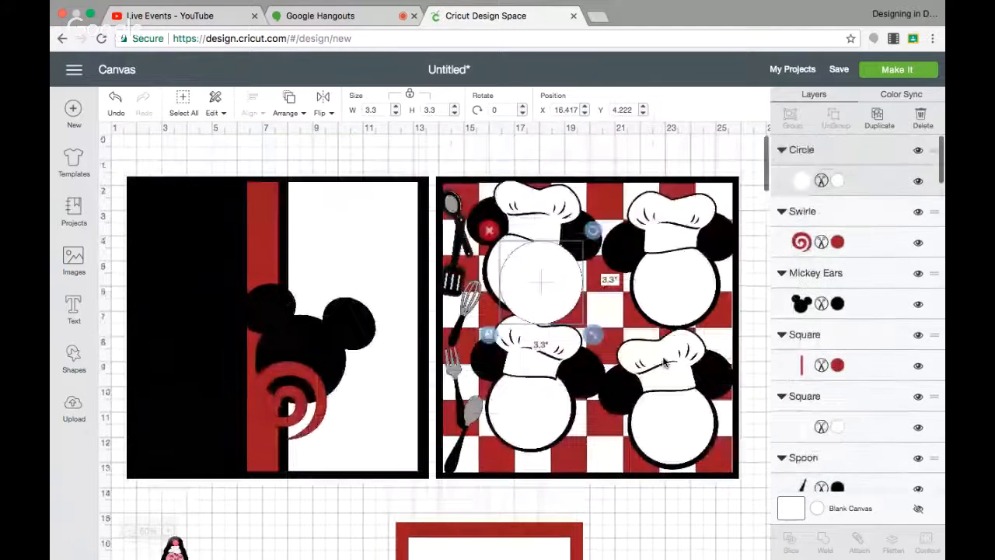
{"action": "left_click_drag", "start_coordinate": [539, 289], "coordinate": [299, 366]}
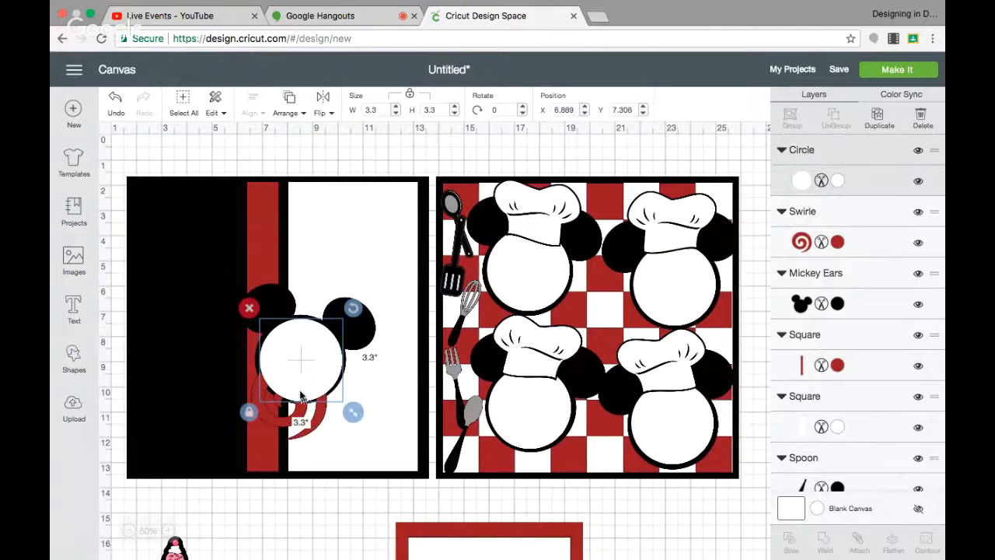
Center the red swirl over the white circle and bring it to the front.
{"action": "left_click_drag", "start_coordinate": [284, 429], "coordinate": [298, 388]}
{"action": "left_click", "coordinate": [292, 113]}
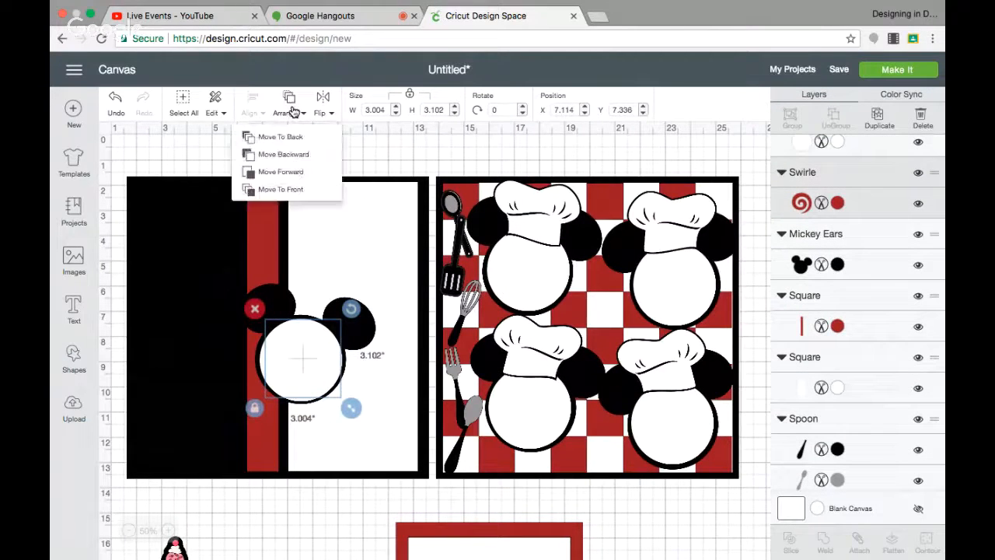
{"action": "left_click", "coordinate": [293, 190]}
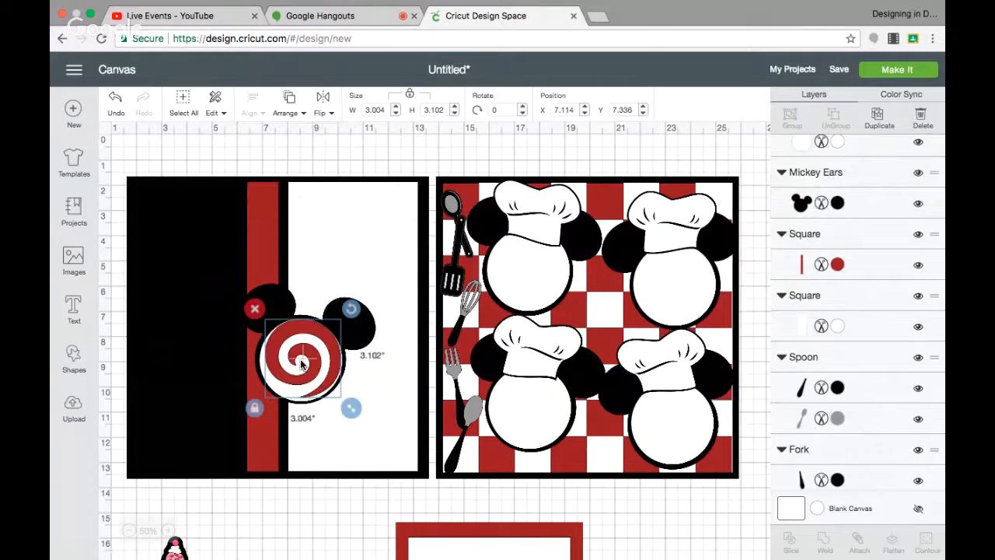
{"action": "left_click_drag", "start_coordinate": [303, 364], "coordinate": [296, 376]}
{"action": "left_click_drag", "start_coordinate": [300, 367], "coordinate": [303, 369]}
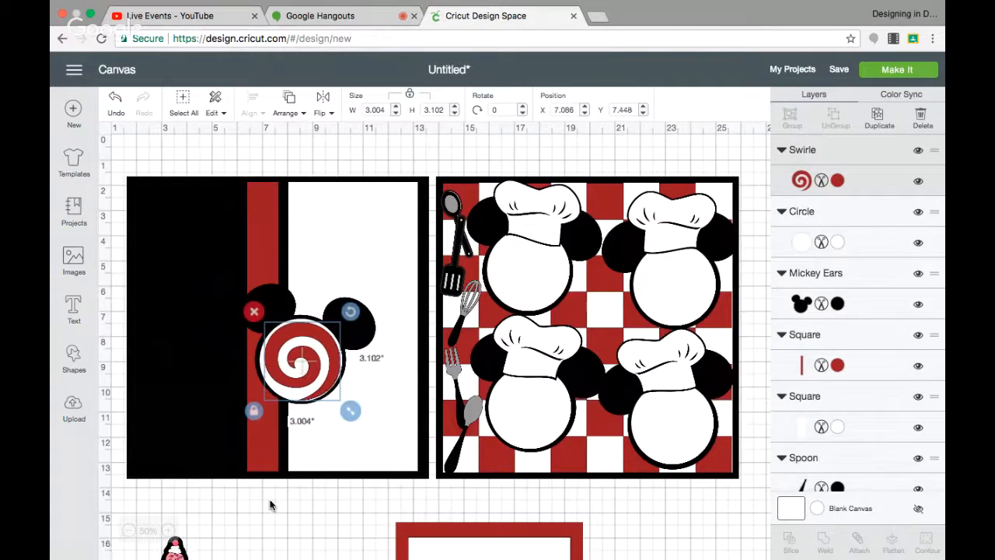
Resize the red-framed photo mat below the pages to about 4.9 x 5.7 in.
{"action": "left_click", "coordinate": [404, 535]}
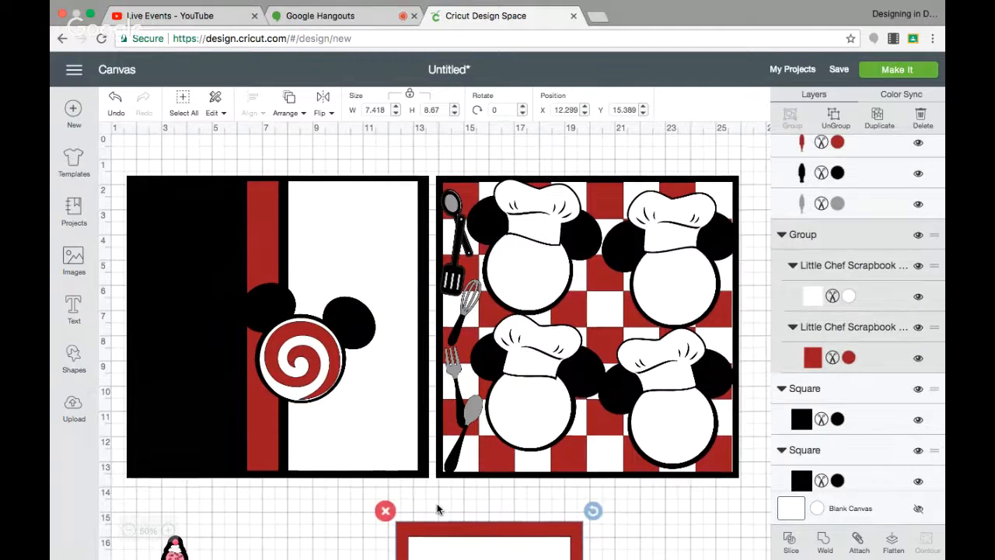
{"action": "scroll", "coordinate": [437, 510], "scroll_direction": "down", "scroll_amount": 5}
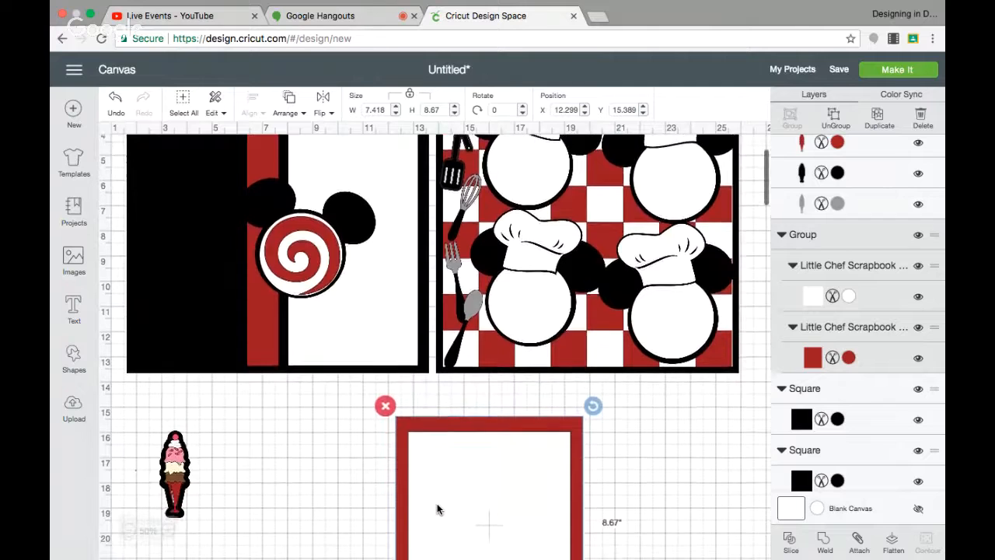
{"action": "scroll", "coordinate": [437, 510], "scroll_direction": "down", "scroll_amount": 10}
{"action": "left_click_drag", "start_coordinate": [453, 415], "coordinate": [355, 417]}
{"action": "left_click_drag", "start_coordinate": [495, 444], "coordinate": [433, 369]}
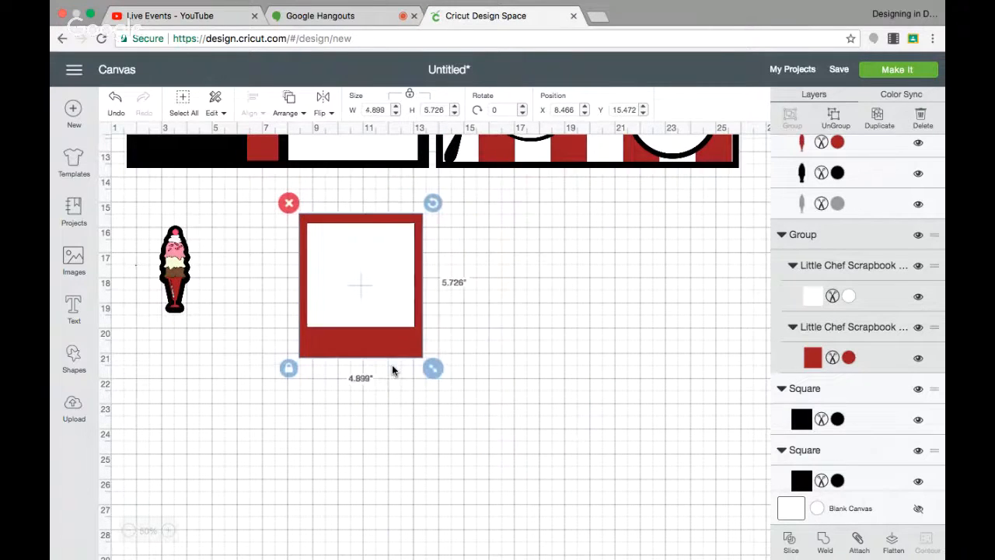
Move the photo mat to the upper left of the left page and bring it to the front.
{"action": "scroll", "coordinate": [392, 365], "scroll_direction": "up", "scroll_amount": 5}
{"action": "scroll", "coordinate": [392, 370], "scroll_direction": "up", "scroll_amount": 3}
{"action": "left_click_drag", "start_coordinate": [377, 467], "coordinate": [258, 210]}
{"action": "scroll", "coordinate": [258, 210], "scroll_direction": "up", "scroll_amount": 5}
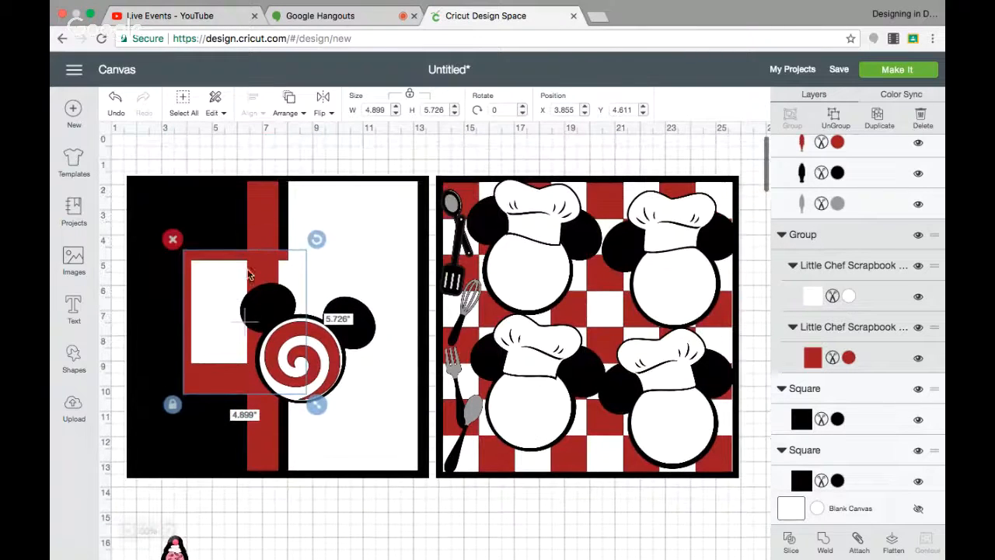
{"action": "left_click_drag", "start_coordinate": [220, 288], "coordinate": [191, 237]}
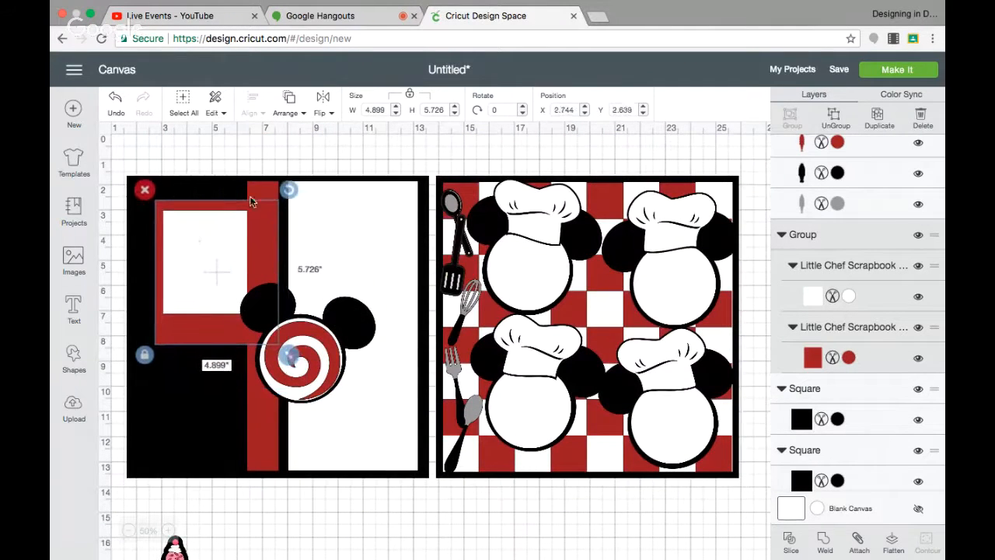
{"action": "left_click", "coordinate": [289, 101]}
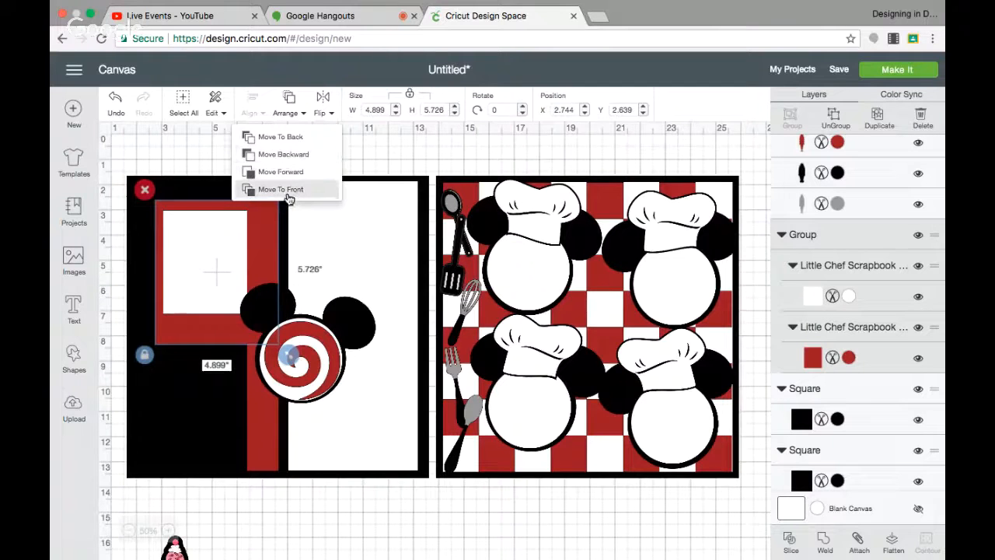
{"action": "left_click", "coordinate": [287, 195]}
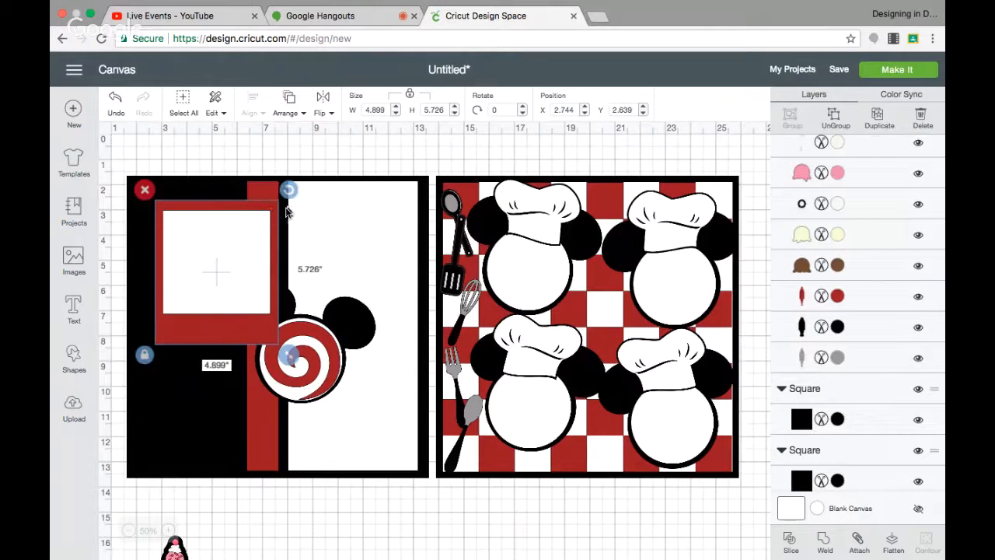
Rotate the photo mat to about 350 degrees.
{"action": "mouse_move", "coordinate": [289, 189]}
{"action": "left_mouse_down"}
{"action": "mouse_move", "coordinate": [269, 171]}
{"action": "mouse_move", "coordinate": [279, 187]}
{"action": "left_mouse_up"}
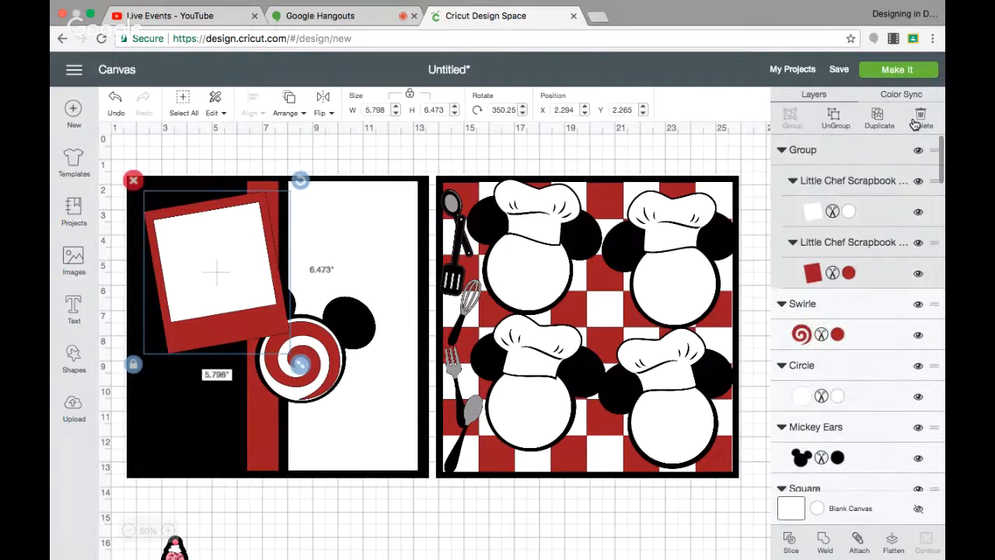
{"action": "left_click", "coordinate": [836, 116]}
{"action": "left_click", "coordinate": [215, 281]}
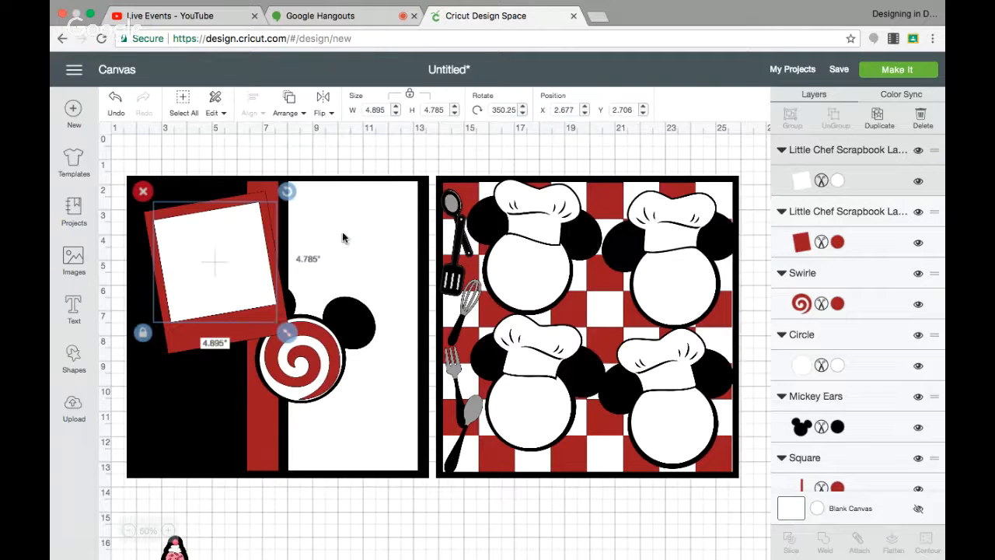
{"action": "left_click", "coordinate": [115, 98]}
Shrink the photo mat to about 4.65 x 5.2 in and reposition it in the upper-left corner.
{"action": "left_click_drag", "start_coordinate": [231, 305], "coordinate": [230, 298]}
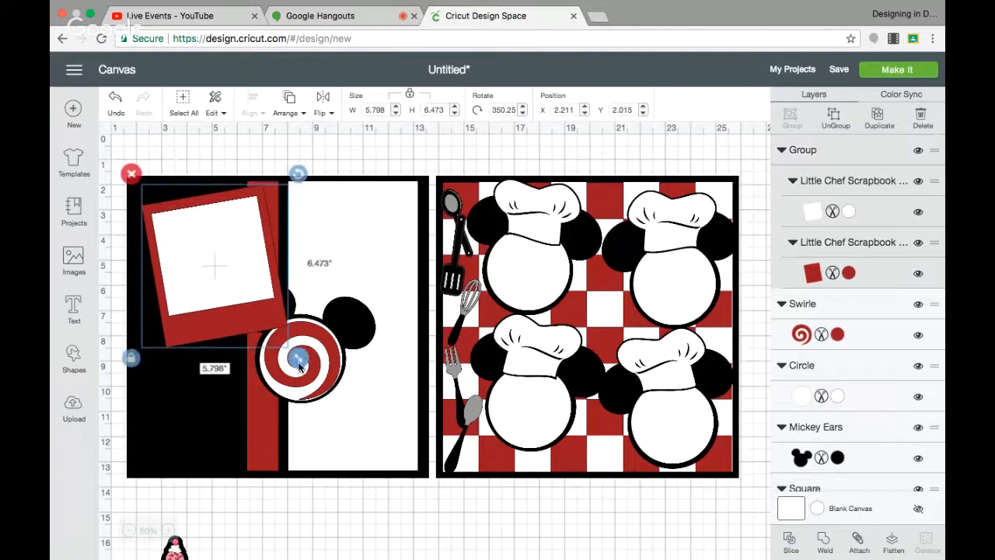
{"action": "left_click_drag", "start_coordinate": [296, 358], "coordinate": [269, 327]}
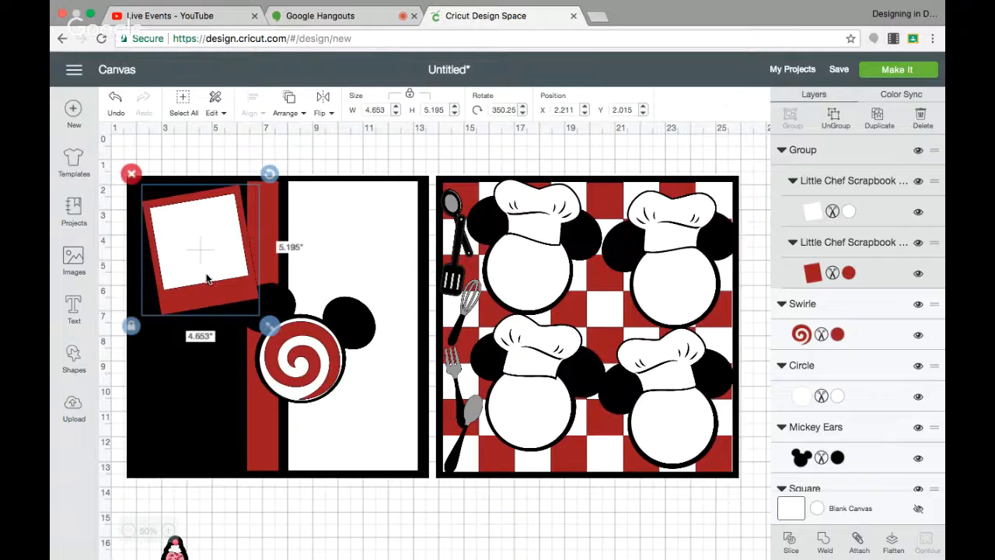
{"action": "mouse_move", "coordinate": [206, 279]}
{"action": "left_mouse_down"}
{"action": "mouse_move", "coordinate": [211, 286]}
{"action": "mouse_move", "coordinate": [197, 294]}
{"action": "mouse_move", "coordinate": [207, 295]}
{"action": "left_mouse_up"}
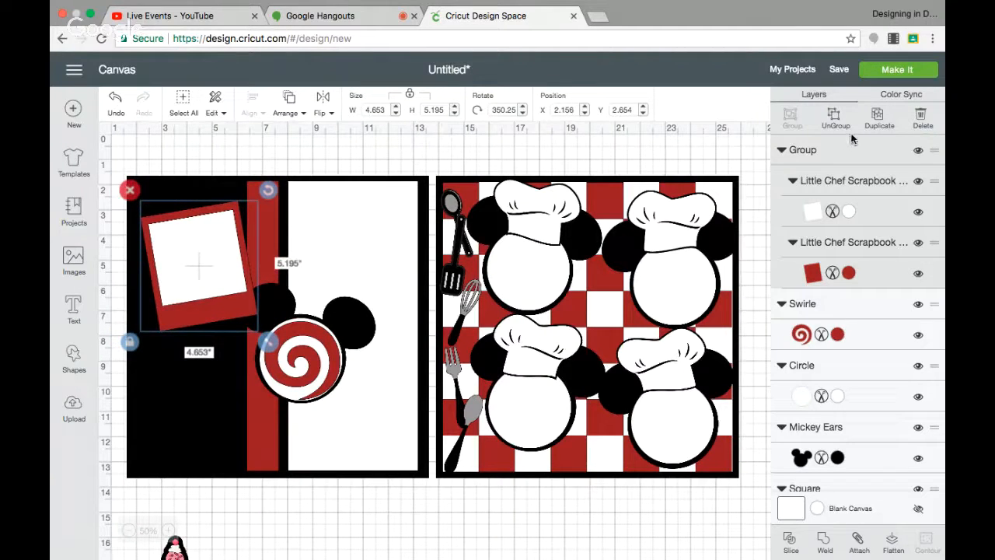
Duplicate the photo mat, place the copy below the first and tilt it to about 6.4 degrees.
{"action": "left_click", "coordinate": [877, 119]}
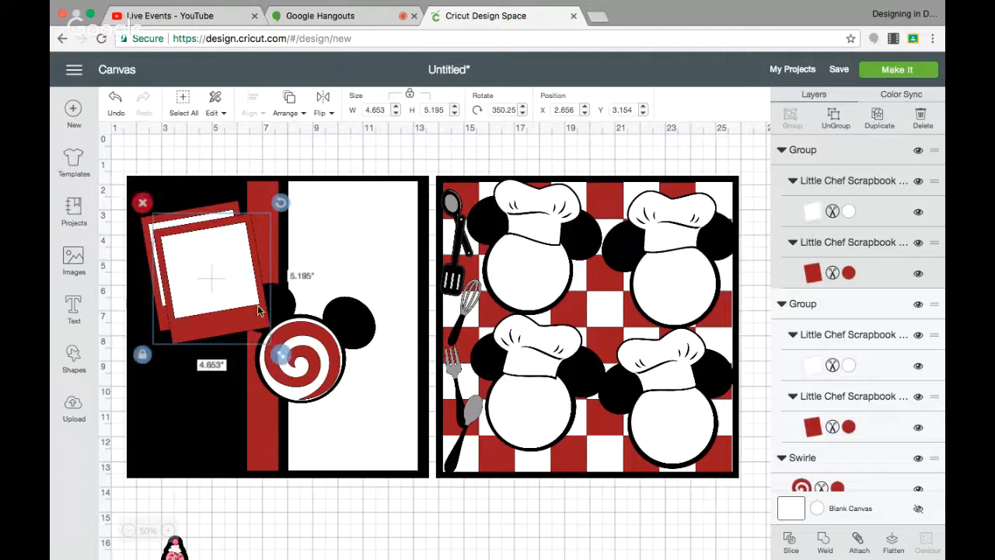
{"action": "left_click_drag", "start_coordinate": [260, 312], "coordinate": [261, 389]}
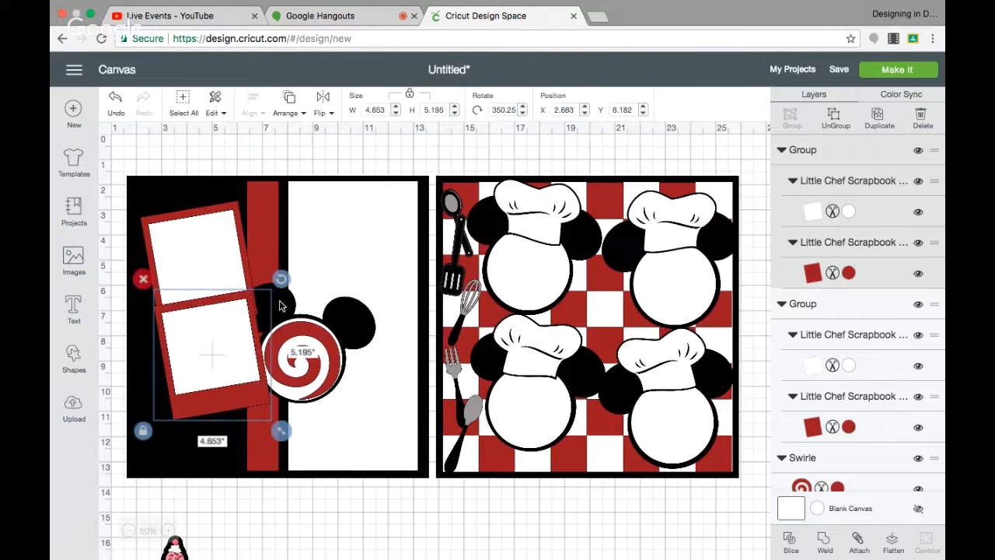
{"action": "left_click_drag", "start_coordinate": [281, 280], "coordinate": [295, 299]}
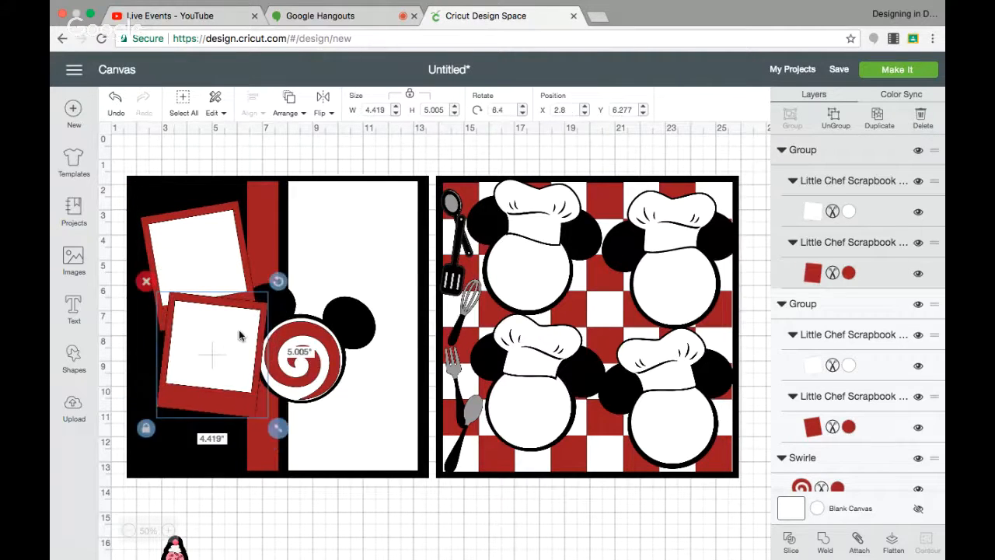
{"action": "left_click_drag", "start_coordinate": [239, 336], "coordinate": [230, 339]}
Bring the Mickey ears on the left page in front of the photo mats and nudge them slightly right.
{"action": "left_click", "coordinate": [276, 309]}
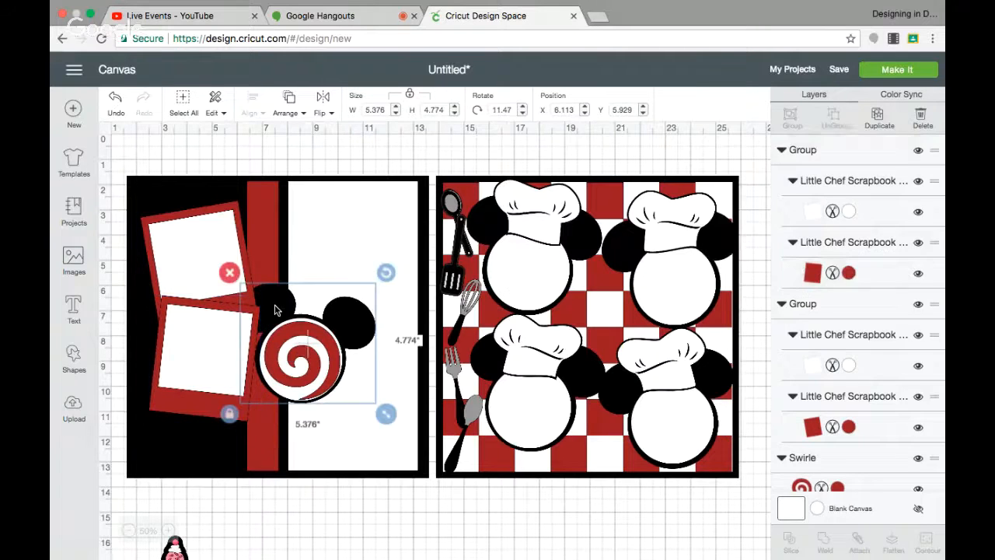
{"action": "left_click_drag", "start_coordinate": [302, 325], "coordinate": [304, 361]}
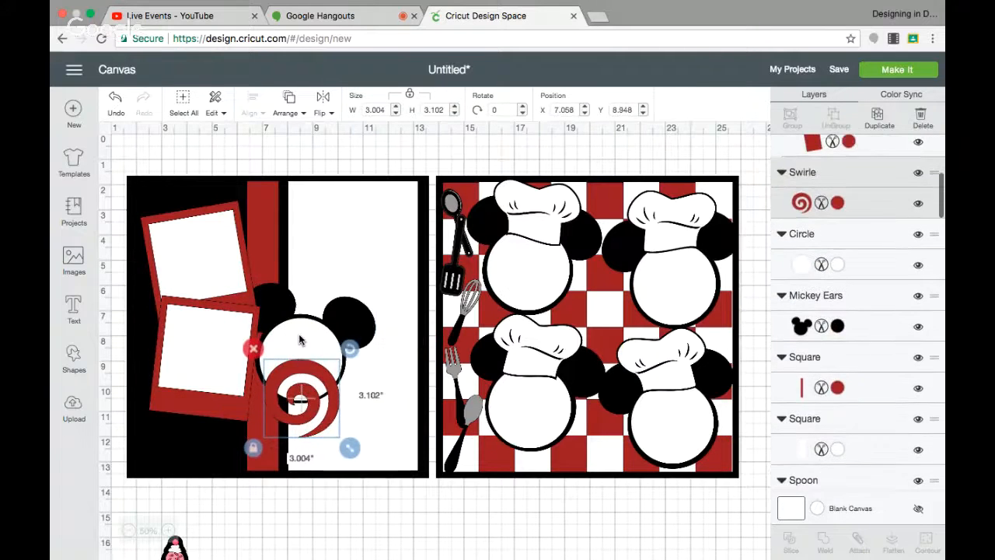
{"action": "left_click", "coordinate": [301, 338]}
{"action": "left_click", "coordinate": [284, 300]}
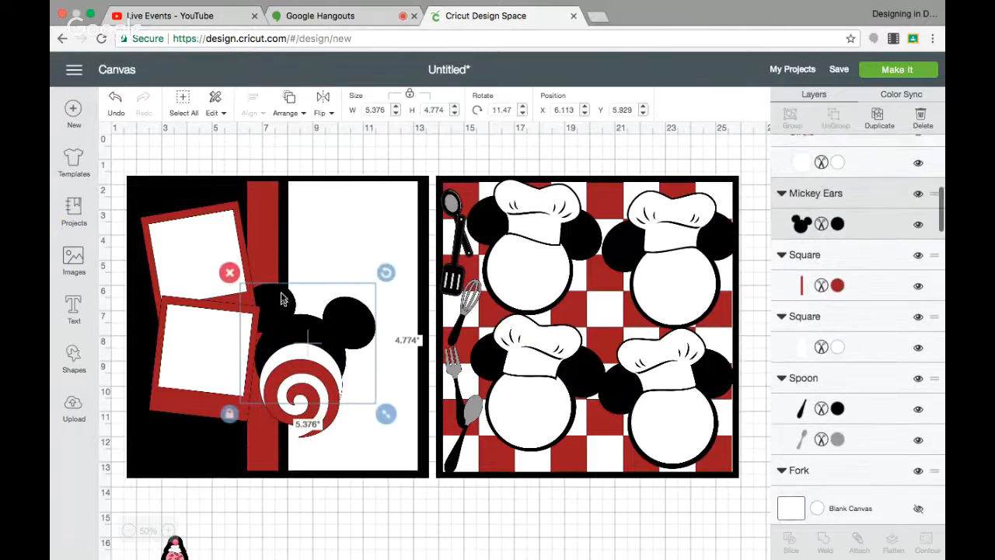
{"action": "left_click", "coordinate": [288, 108]}
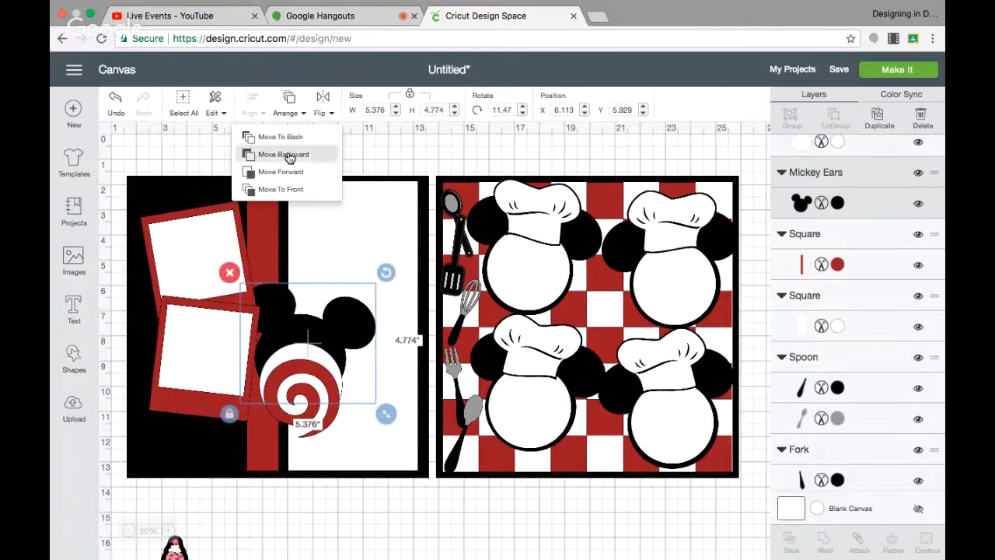
{"action": "left_click", "coordinate": [293, 190]}
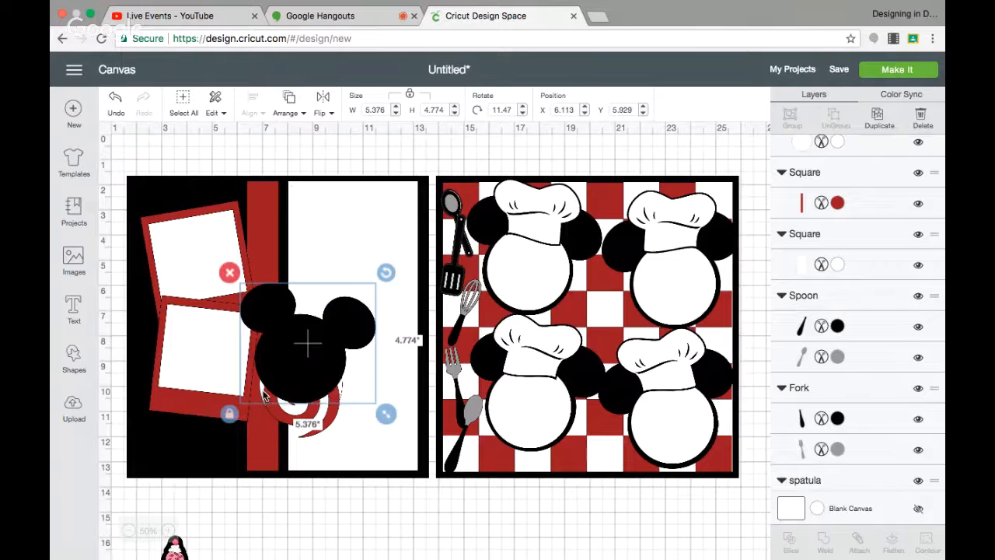
{"action": "left_click_drag", "start_coordinate": [263, 387], "coordinate": [273, 387]}
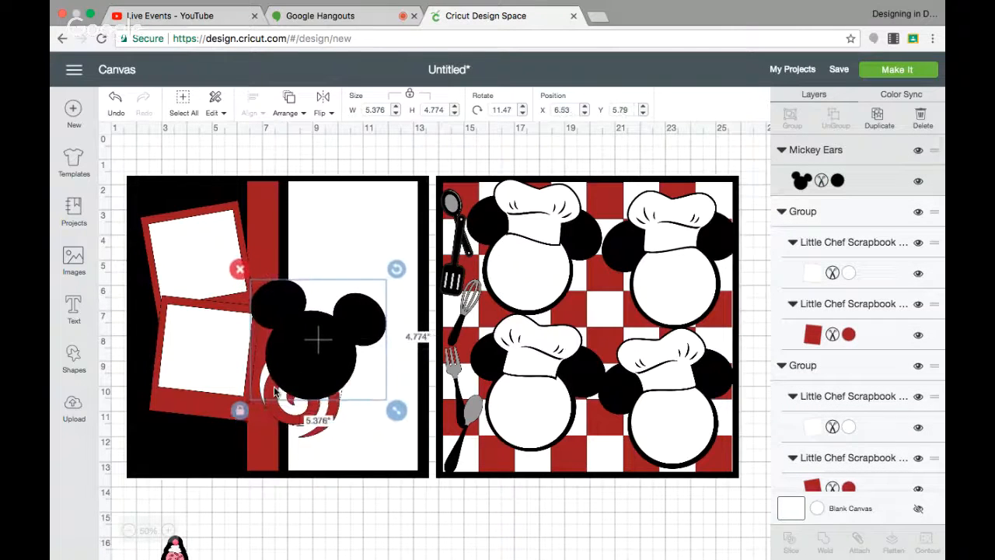
Move the red swirl out from under the Mickey ears toward the lower right of the left page.
{"action": "left_click", "coordinate": [278, 410]}
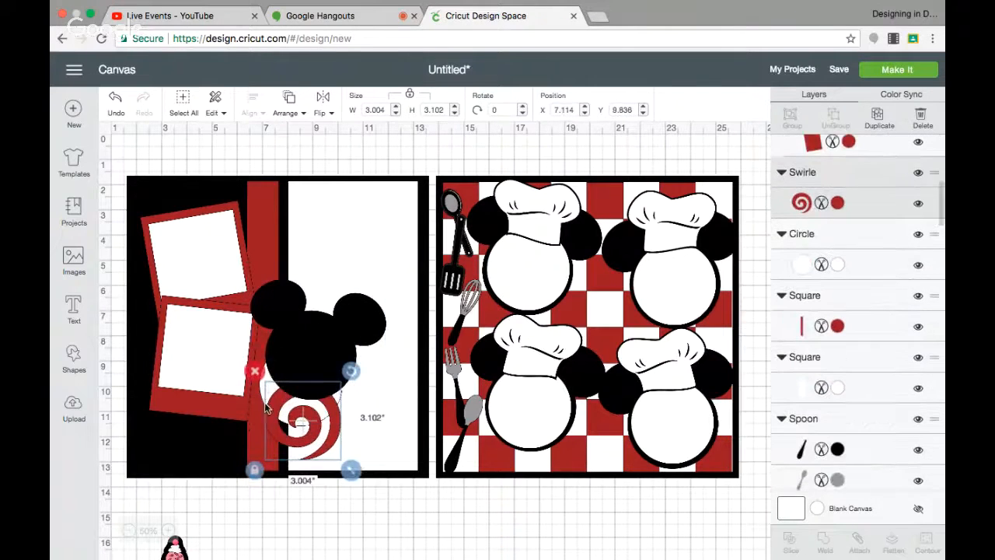
{"action": "left_click_drag", "start_coordinate": [271, 412], "coordinate": [270, 388]}
{"action": "left_click", "coordinate": [266, 353]}
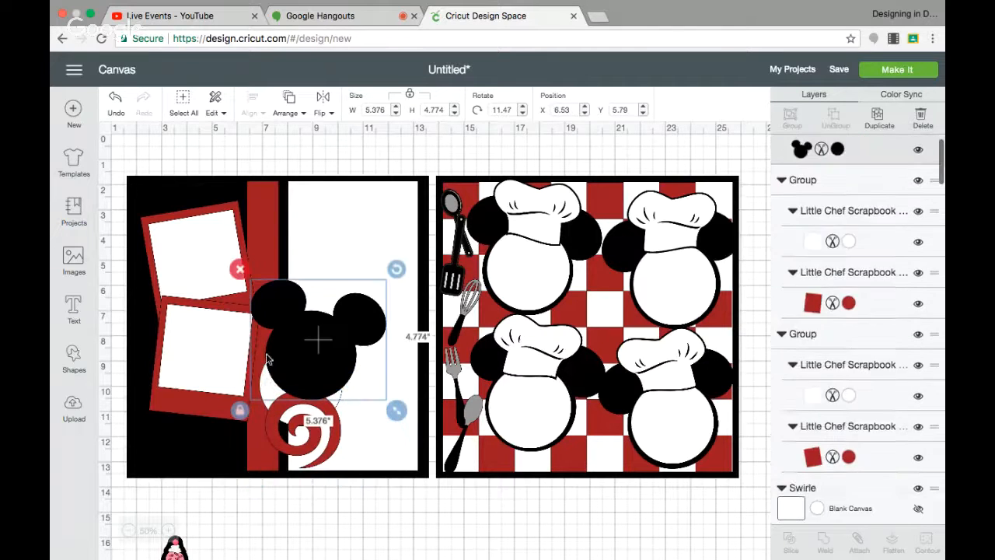
{"action": "left_click", "coordinate": [268, 406]}
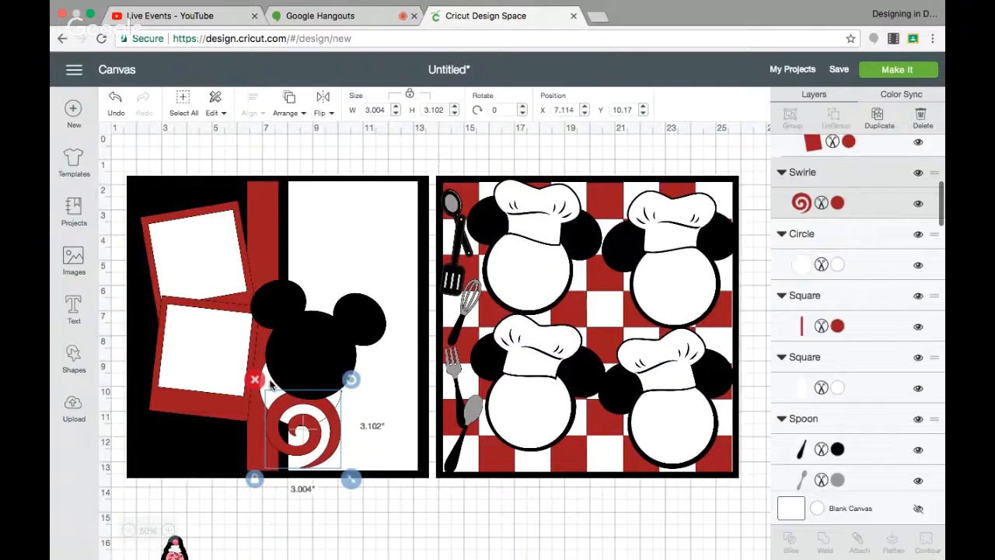
{"action": "left_click", "coordinate": [270, 383]}
{"action": "left_click_drag", "start_coordinate": [283, 414], "coordinate": [341, 433]}
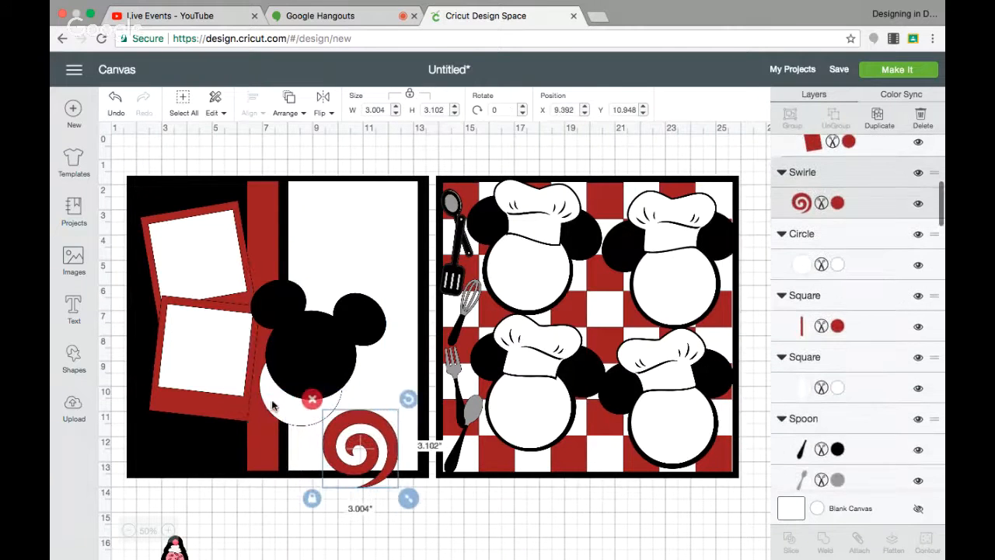
Bring the white circle to the front and move it up over the Mickey ears.
{"action": "left_click", "coordinate": [273, 406]}
{"action": "left_click", "coordinate": [289, 105]}
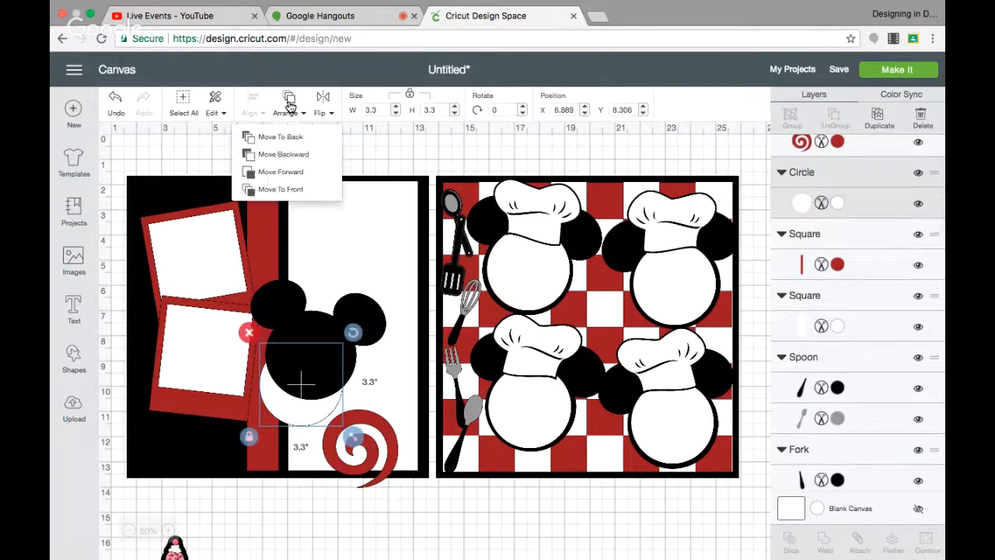
{"action": "left_click", "coordinate": [279, 189]}
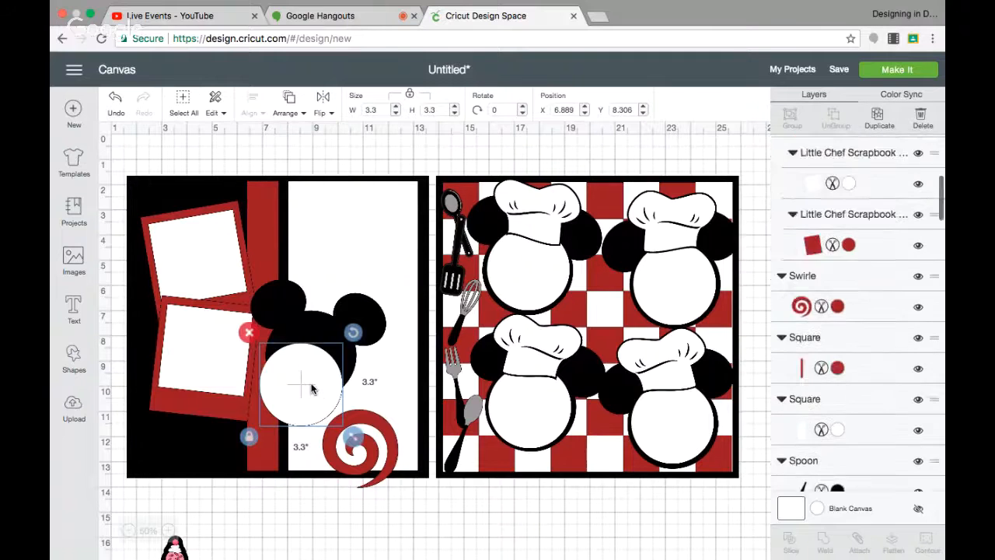
{"action": "left_click_drag", "start_coordinate": [311, 389], "coordinate": [323, 361]}
Place the red swirl back on the white circle and move it to the front.
{"action": "left_click_drag", "start_coordinate": [342, 444], "coordinate": [287, 351]}
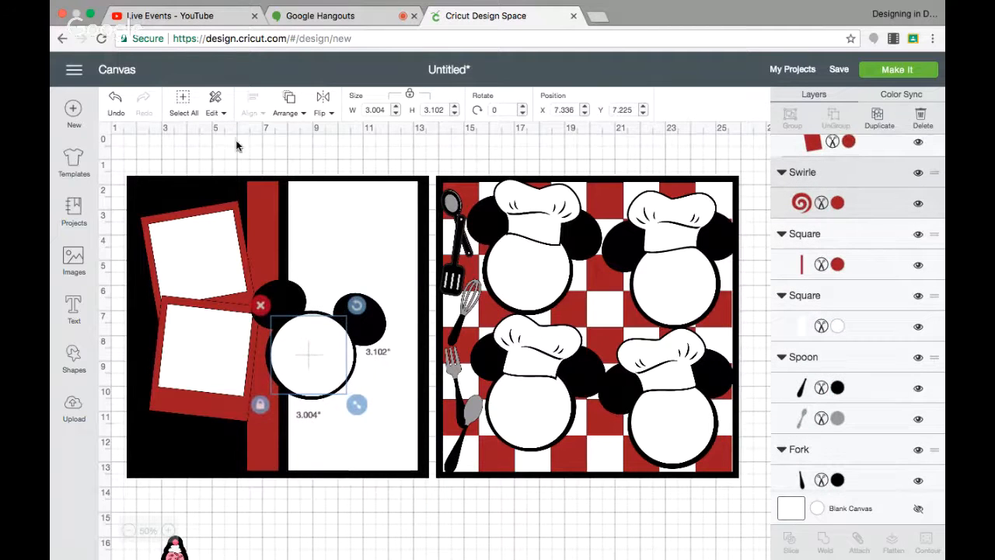
{"action": "left_click", "coordinate": [290, 102]}
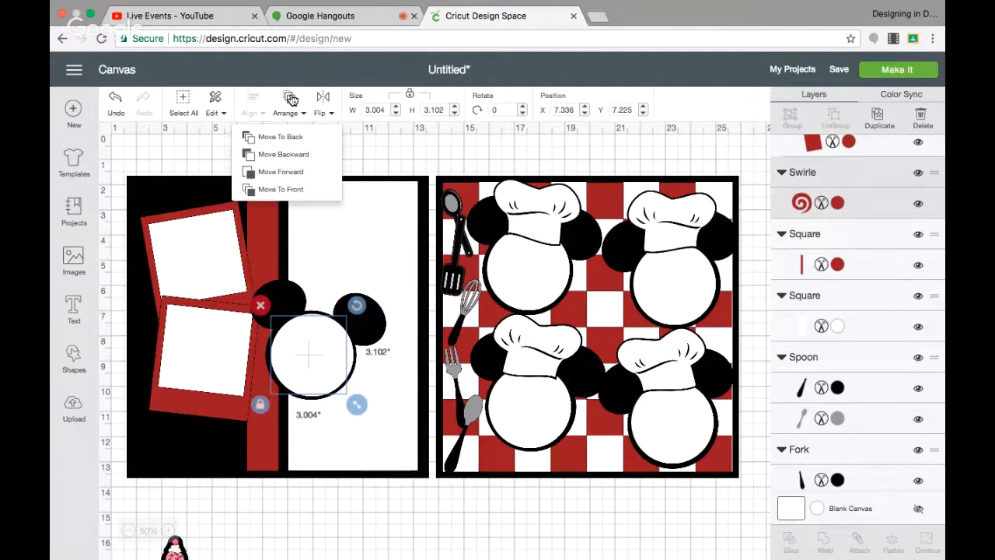
{"action": "left_click", "coordinate": [293, 190]}
{"action": "left_click_drag", "start_coordinate": [325, 340], "coordinate": [329, 342]}
{"action": "left_click", "coordinate": [296, 541]}
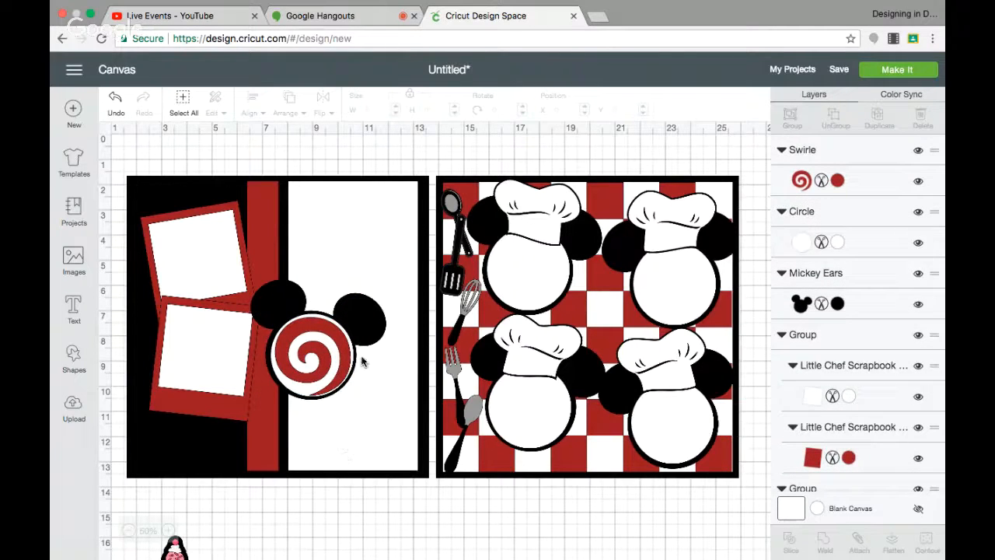
Nudge the white circle so it sits centered behind the red swirl.
{"action": "left_click", "coordinate": [360, 330]}
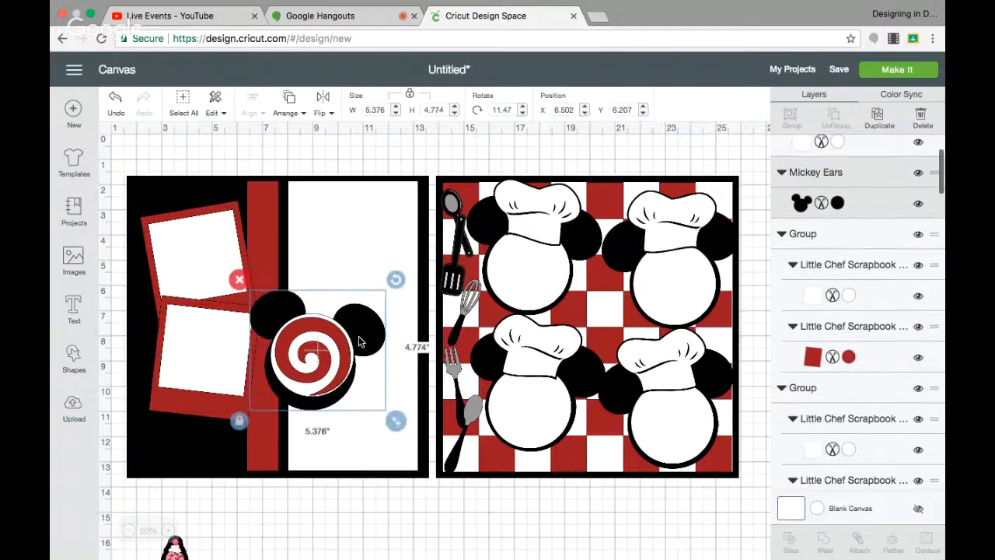
{"action": "left_click", "coordinate": [342, 334]}
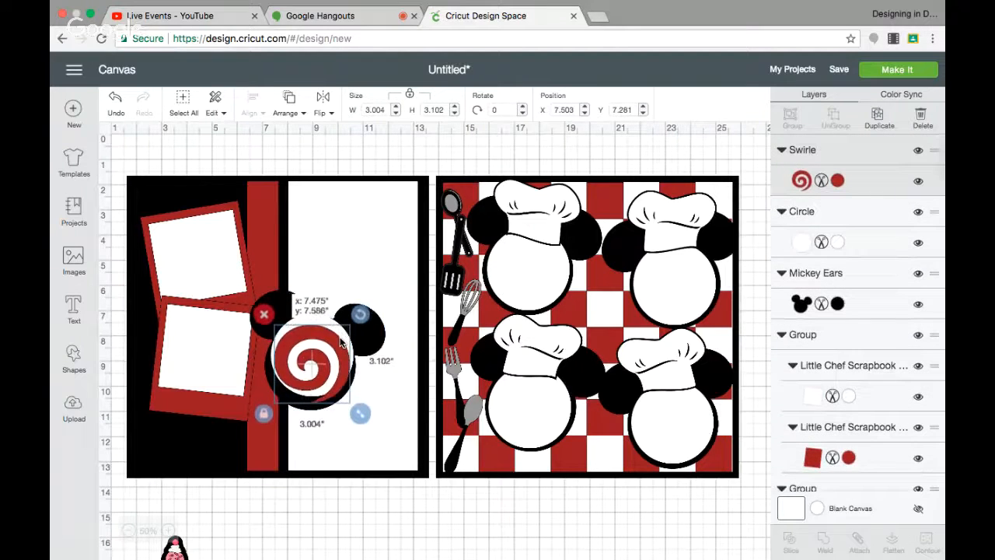
{"action": "mouse_move", "coordinate": [340, 344]}
{"action": "left_mouse_down"}
{"action": "mouse_move", "coordinate": [332, 323]}
{"action": "mouse_move", "coordinate": [331, 336]}
{"action": "left_mouse_up"}
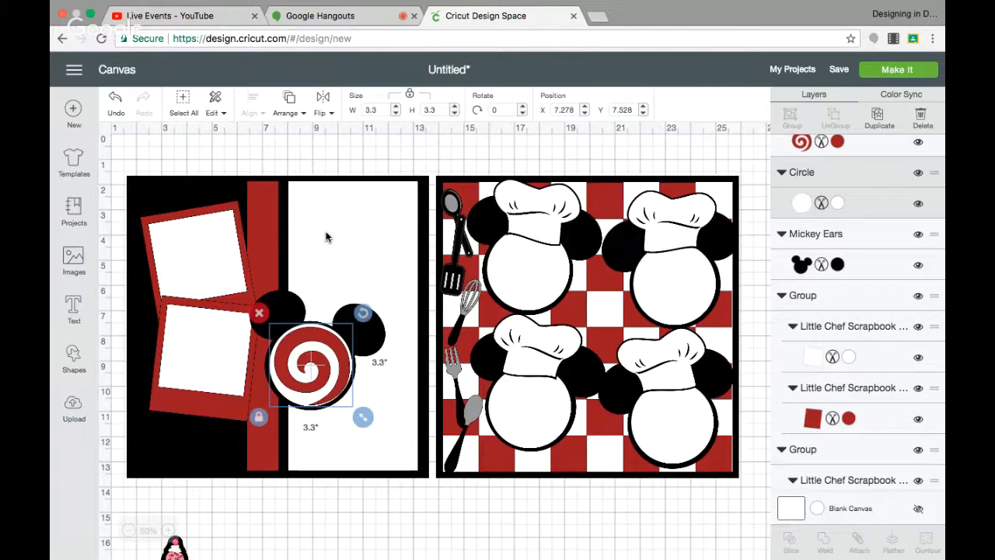
Insert a square shape onto the white area at the top of the left page.
{"action": "left_click", "coordinate": [70, 355]}
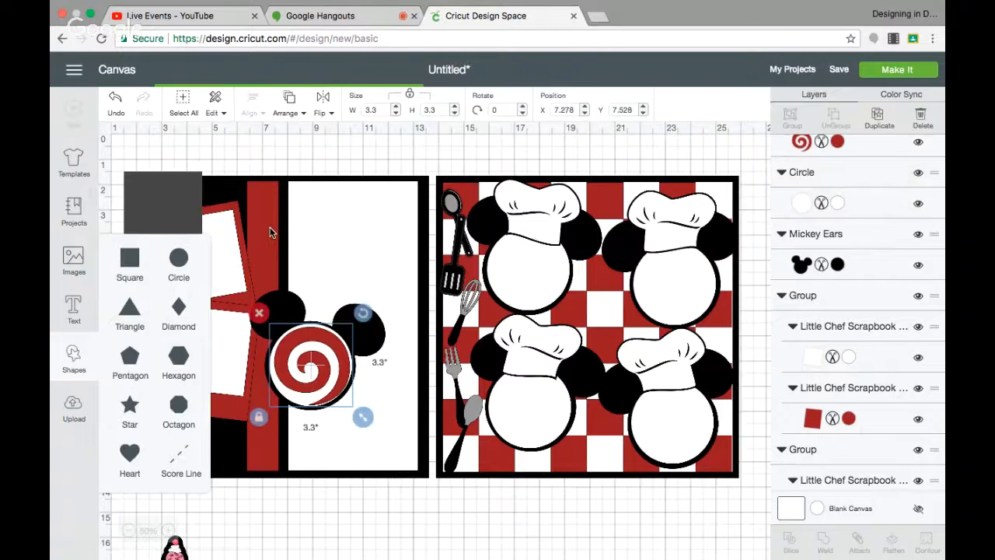
{"action": "left_click_drag", "start_coordinate": [186, 217], "coordinate": [376, 230]}
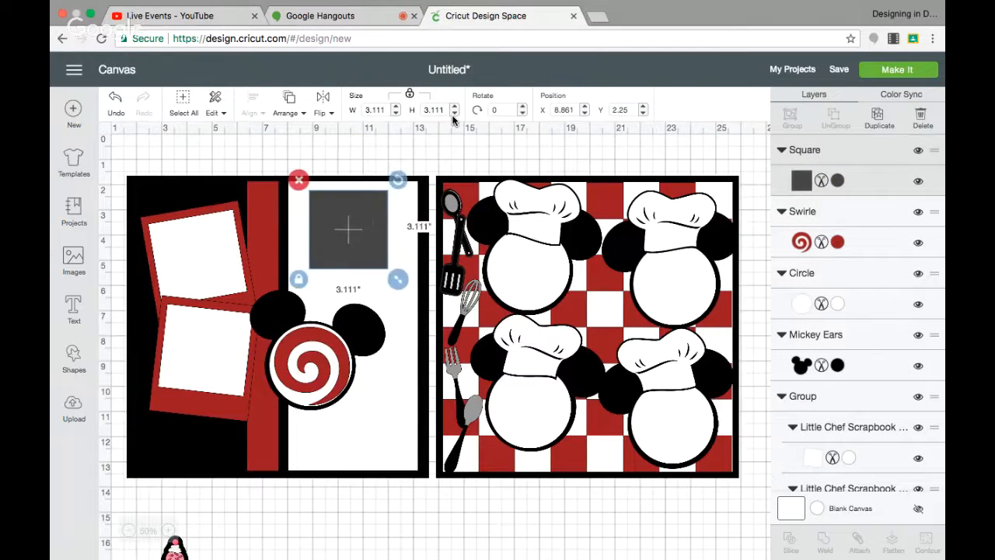
Resize the new square to 4.5 by 4.5 inches and position it at the top of the white panel.
{"action": "left_click", "coordinate": [374, 110]}
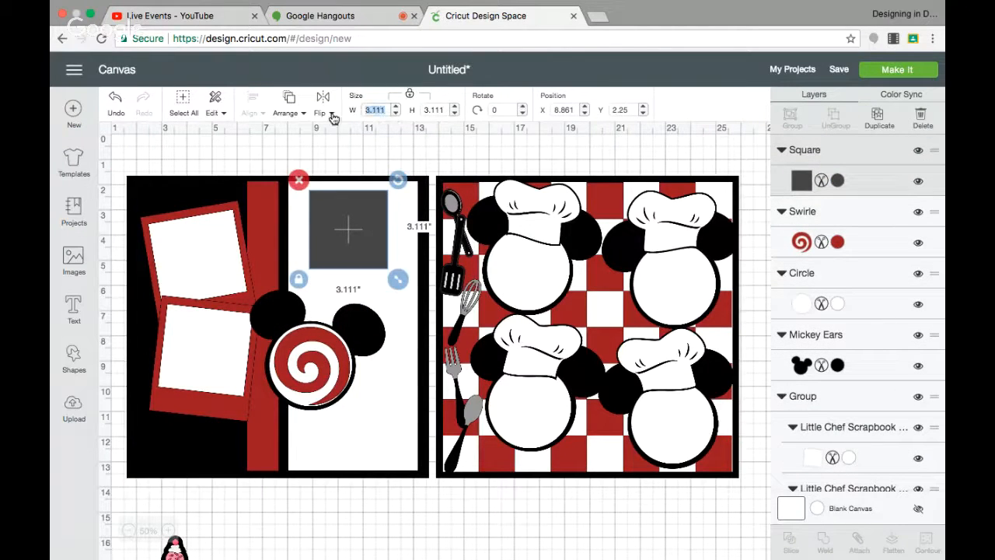
{"action": "type", "text": "4"}
{"action": "key", "text": "Return"}
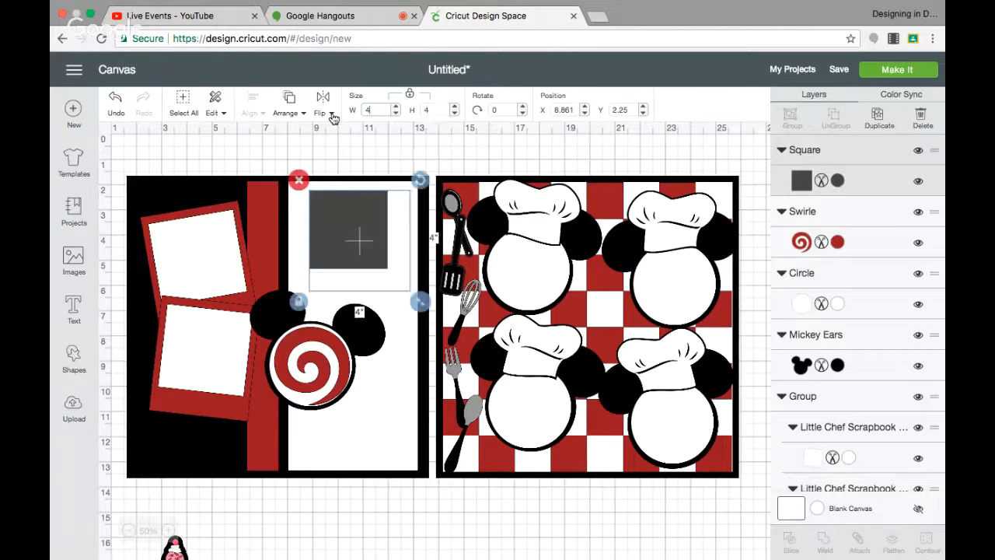
{"action": "left_click_drag", "start_coordinate": [378, 241], "coordinate": [366, 241]}
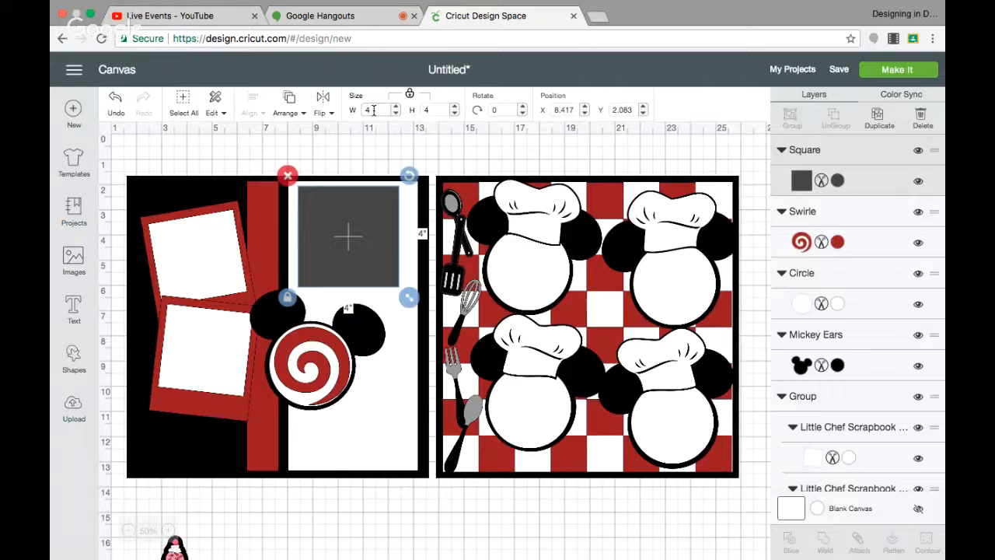
{"action": "key", "text": "Return"}
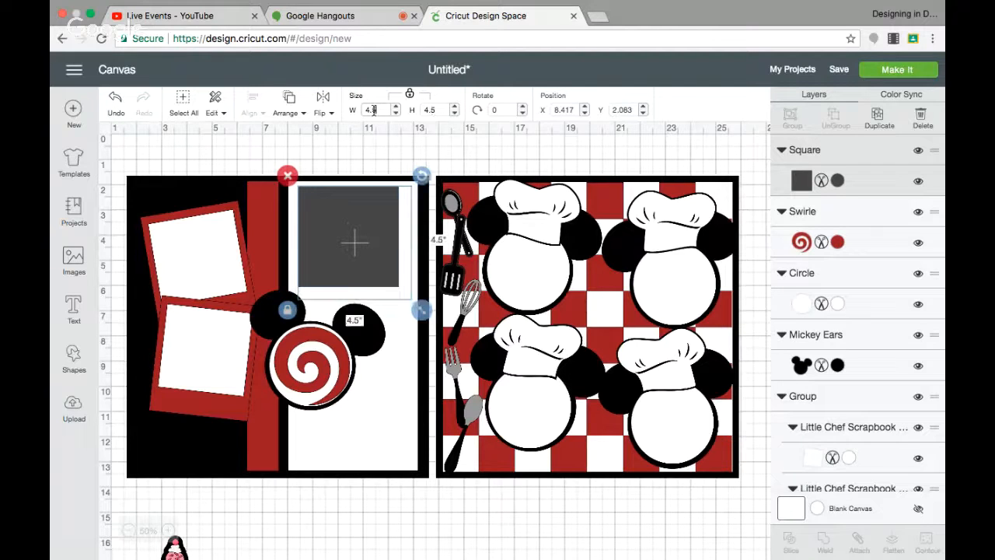
{"action": "left_click_drag", "start_coordinate": [361, 220], "coordinate": [360, 220]}
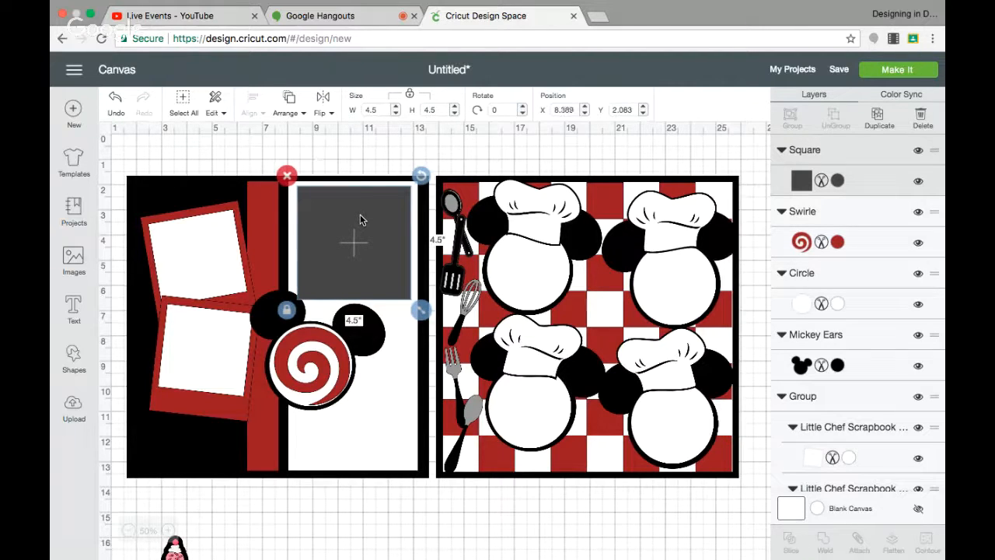
Change the square's color to black.
{"action": "left_click", "coordinate": [839, 180]}
{"action": "left_click", "coordinate": [628, 203]}
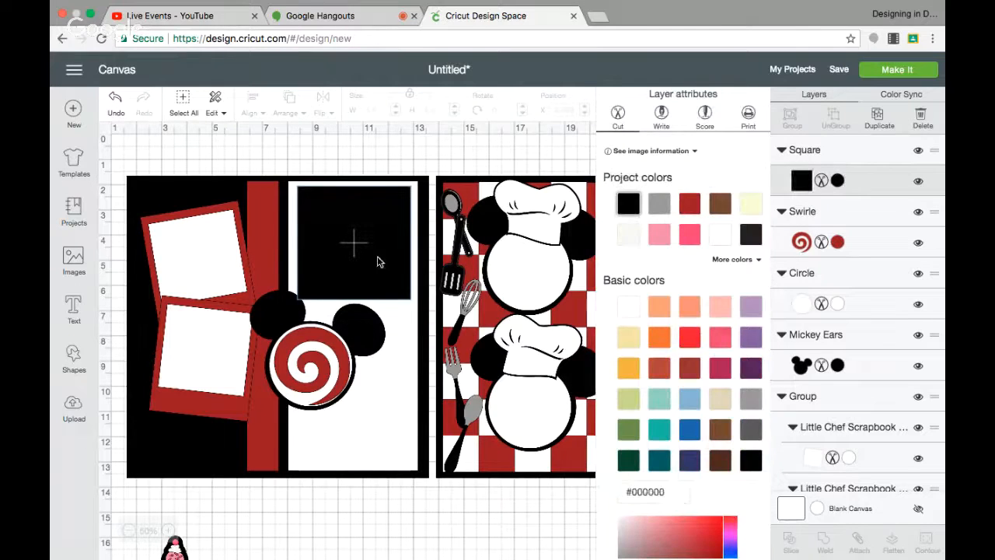
{"action": "left_click", "coordinate": [373, 258]}
Duplicate the black square and set the copy's size to 4 inches.
{"action": "left_click", "coordinate": [879, 116]}
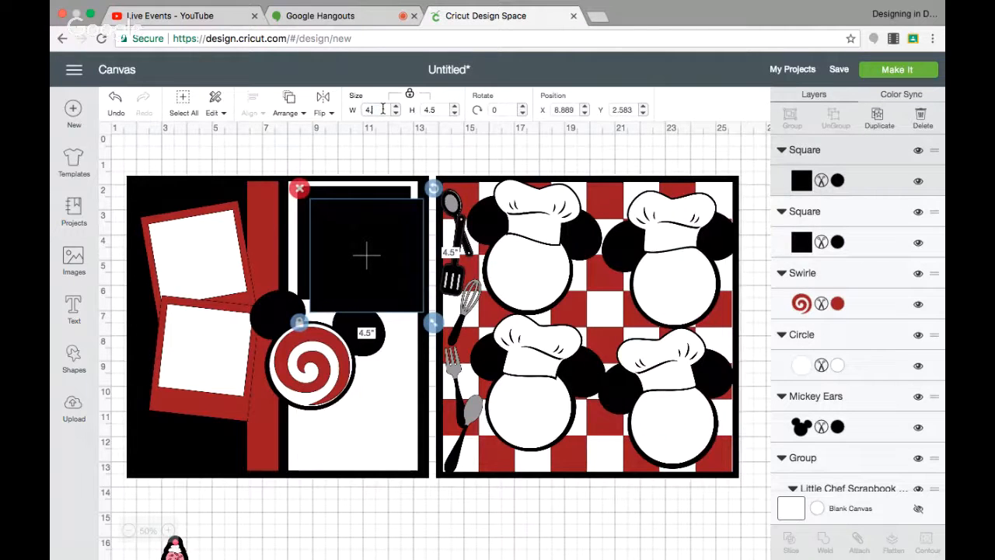
{"action": "key", "text": "Return"}
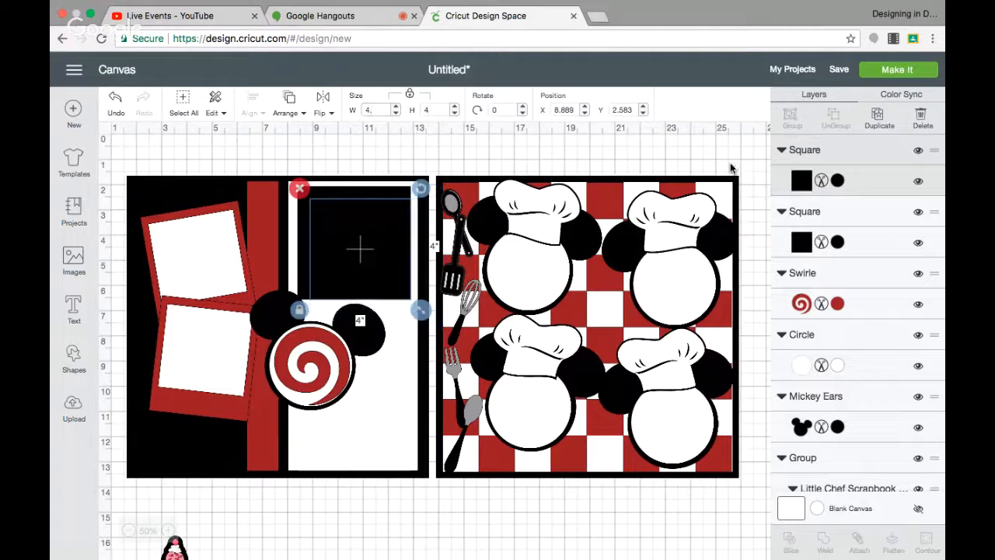
Color the duplicate square white and center it on the black square as a photo mat.
{"action": "left_click", "coordinate": [838, 180]}
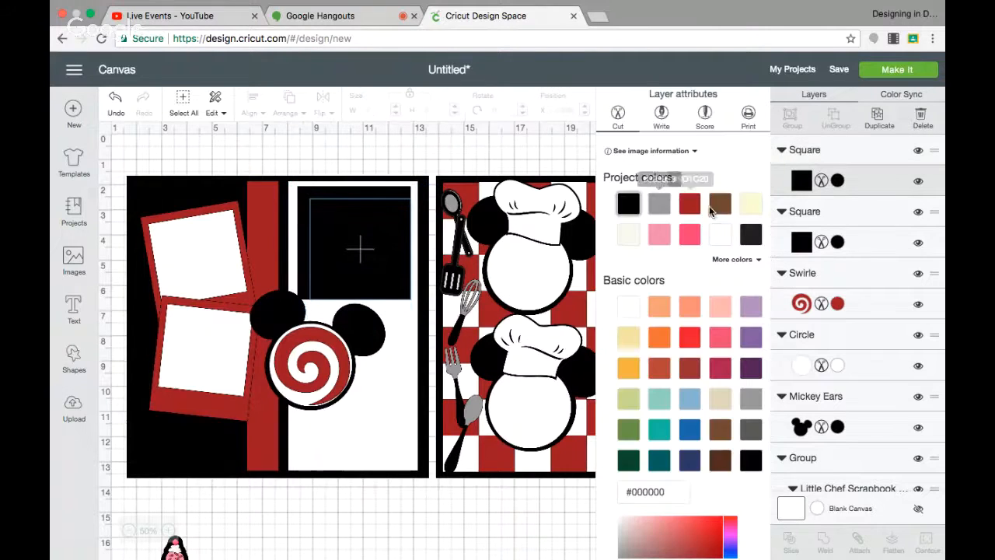
{"action": "left_click", "coordinate": [715, 235]}
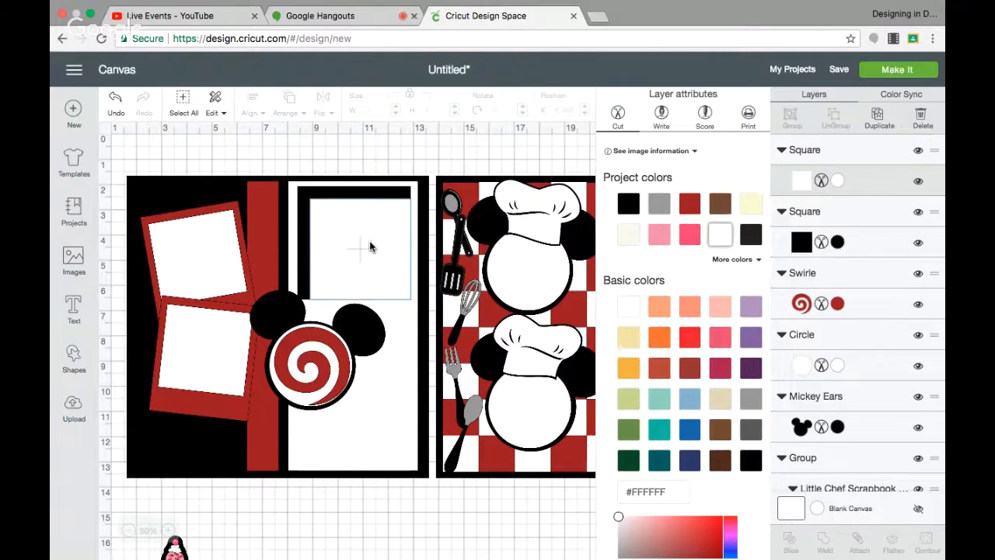
{"action": "left_click_drag", "start_coordinate": [369, 241], "coordinate": [363, 235]}
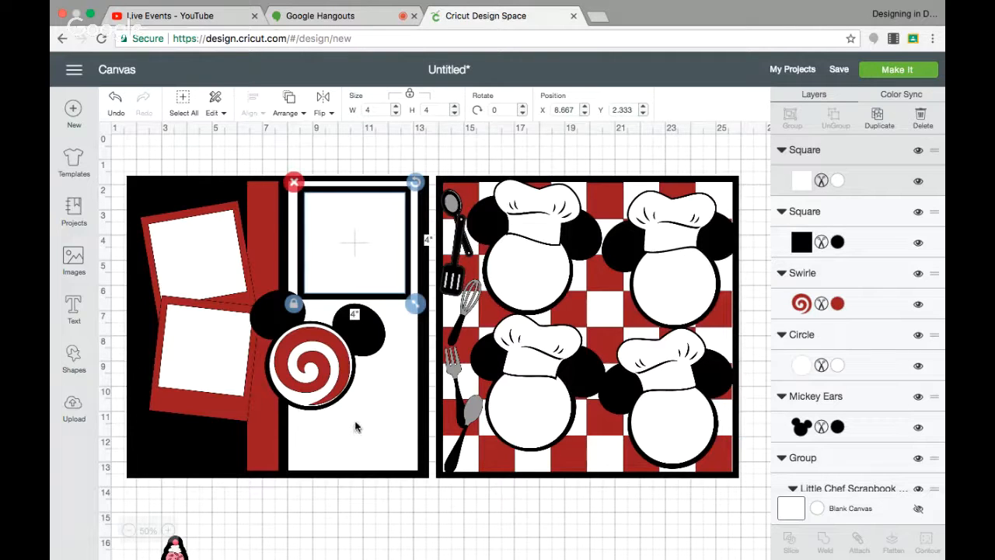
Duplicate the red swirl, move it to the lower left of the left page, rotate about 41° and shrink to about 2.2 inches.
{"action": "left_click", "coordinate": [176, 544]}
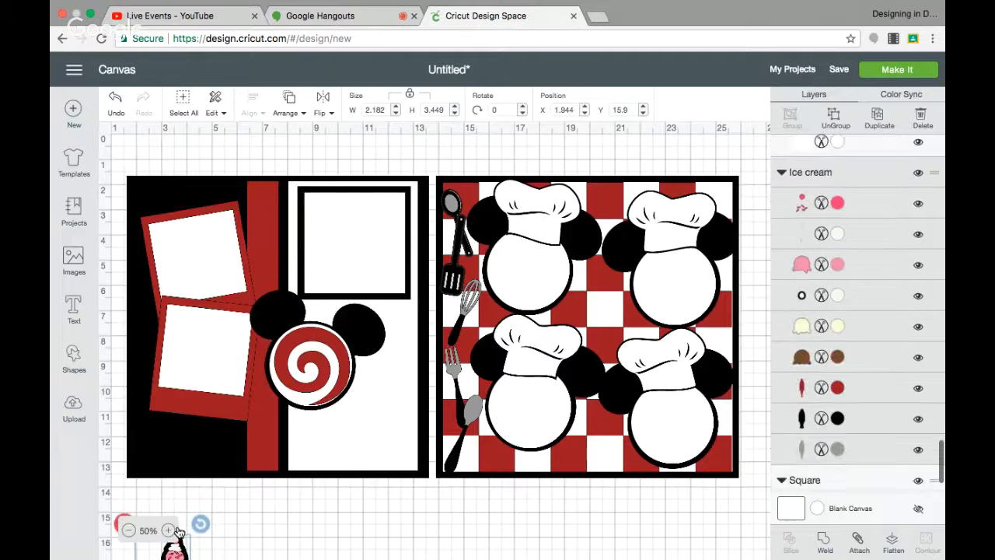
{"action": "left_click", "coordinate": [300, 381]}
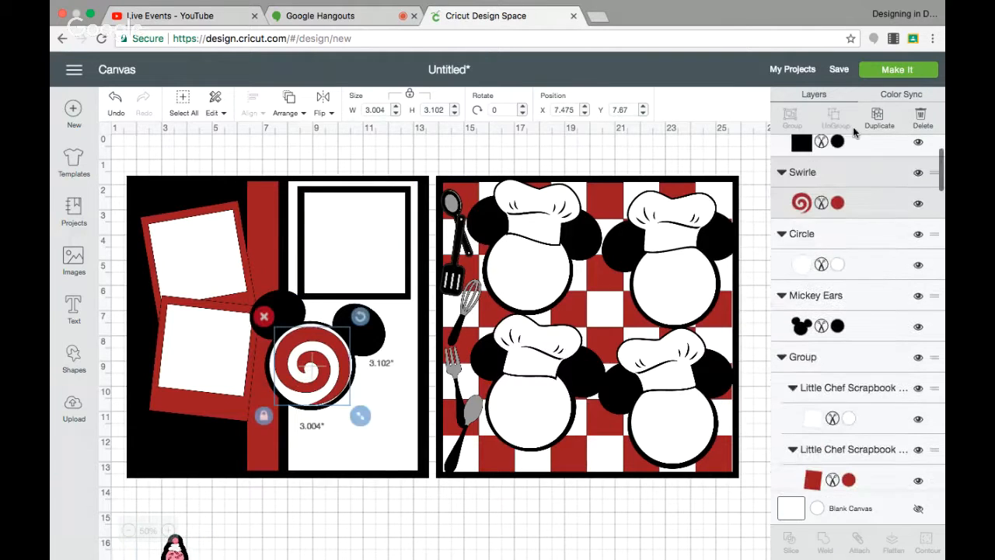
{"action": "left_click", "coordinate": [879, 117]}
{"action": "left_click_drag", "start_coordinate": [369, 409], "coordinate": [234, 469]}
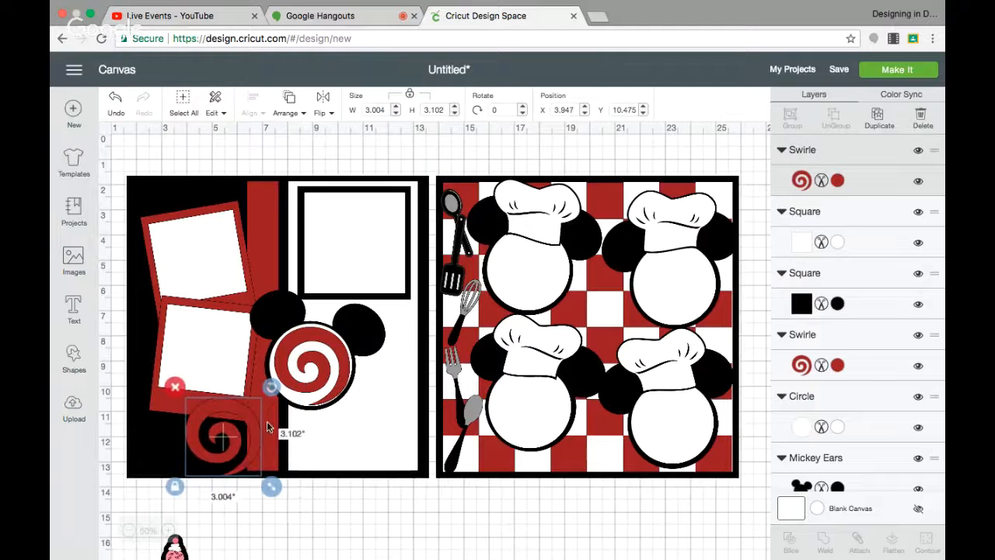
{"action": "left_click_drag", "start_coordinate": [270, 389], "coordinate": [300, 429]}
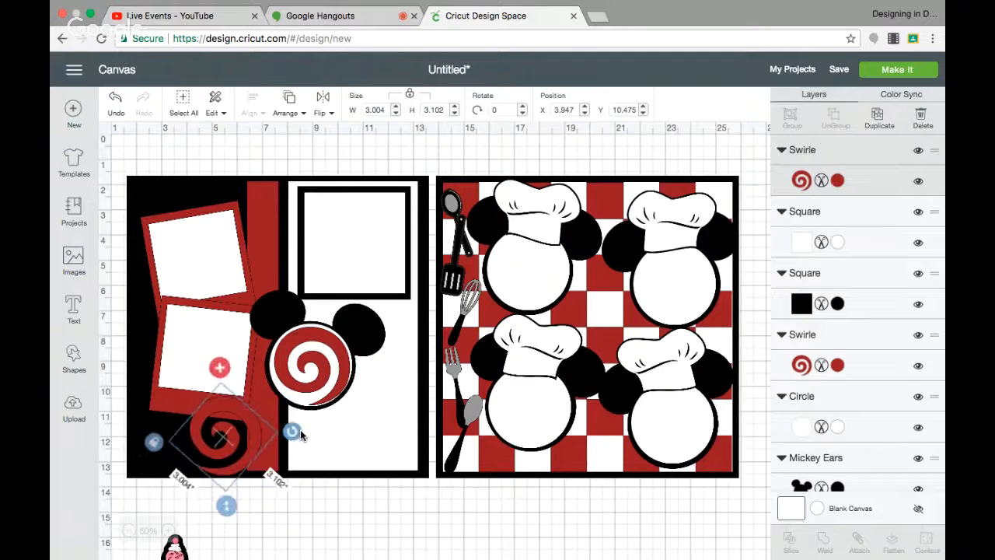
{"action": "left_click_drag", "start_coordinate": [273, 496], "coordinate": [263, 479]}
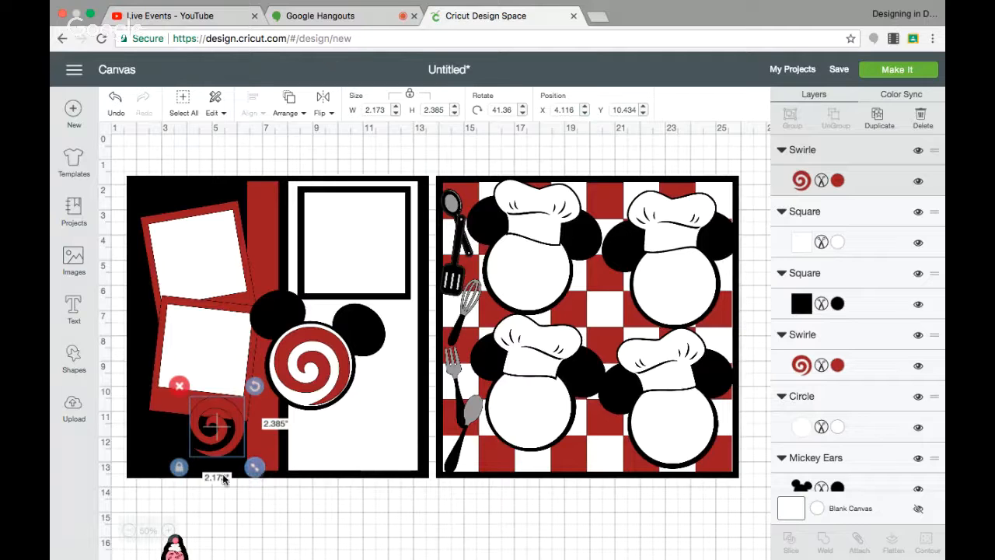
Place the ice cream image at the lower left edge of the left page, enlarge it to about 2.8 by 4.4 inches, and bring it to front.
{"action": "left_click", "coordinate": [173, 549]}
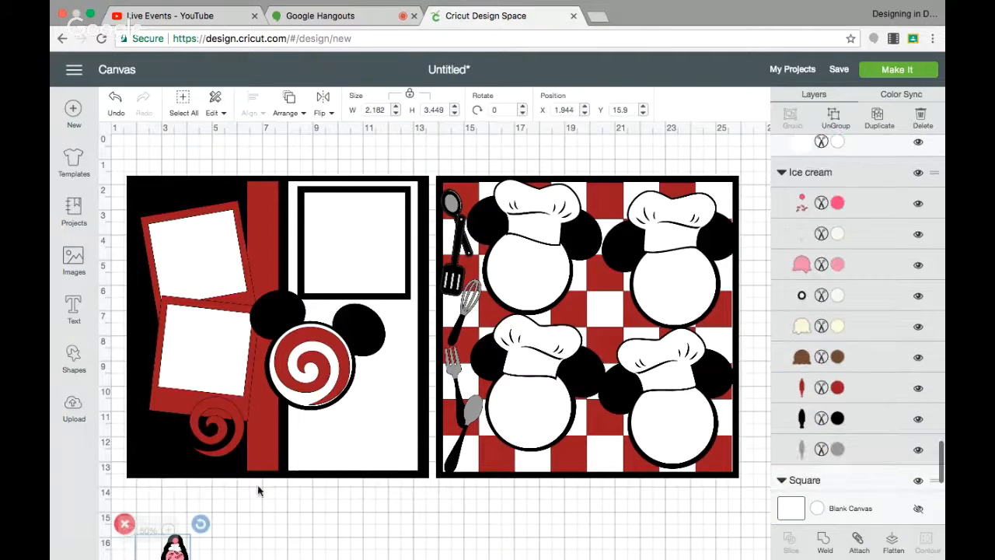
{"action": "scroll", "coordinate": [286, 511], "scroll_direction": "down", "scroll_amount": 1}
{"action": "scroll", "coordinate": [285, 511], "scroll_direction": "down", "scroll_amount": 3}
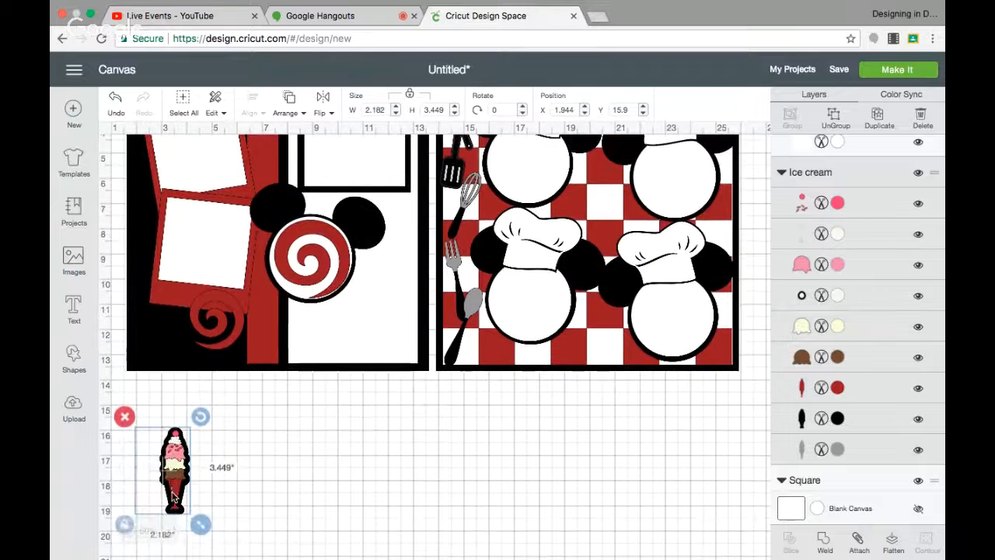
{"action": "left_click_drag", "start_coordinate": [159, 506], "coordinate": [218, 391]}
{"action": "left_click_drag", "start_coordinate": [168, 334], "coordinate": [162, 318]}
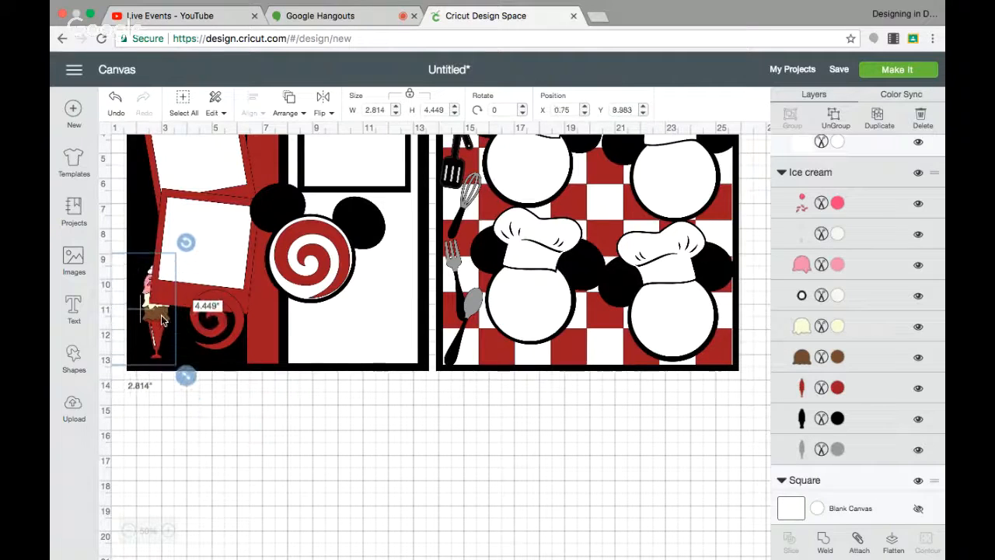
{"action": "left_click", "coordinate": [289, 101]}
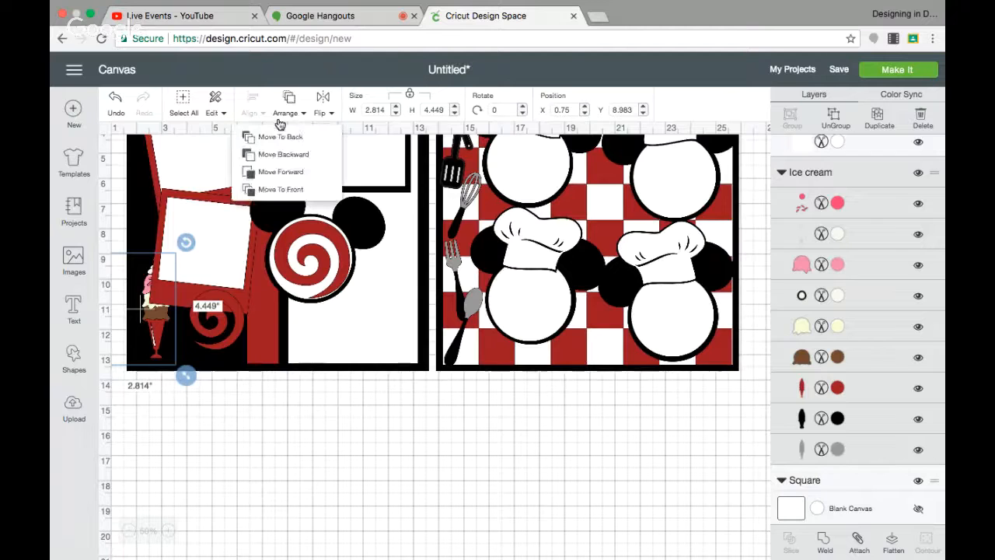
{"action": "left_click", "coordinate": [282, 190]}
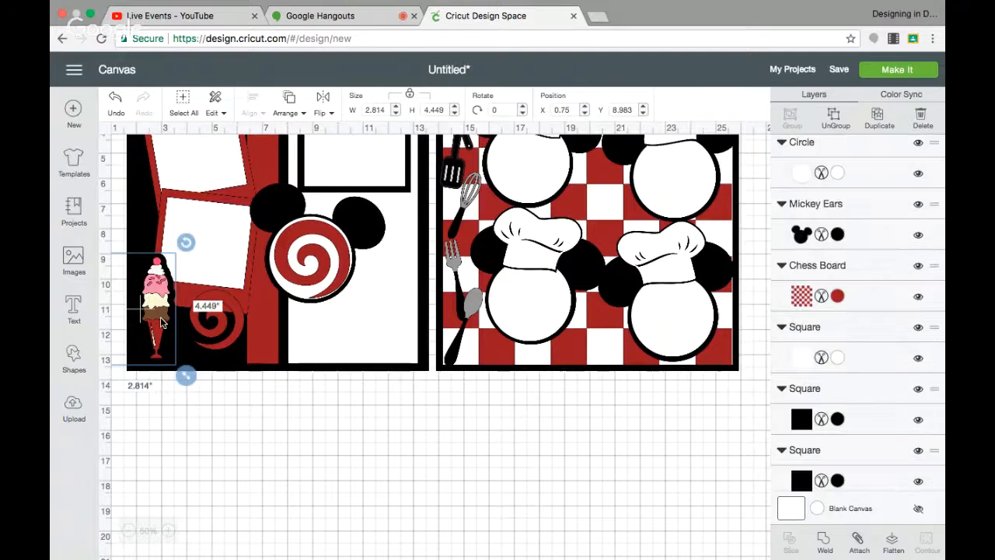
{"action": "left_click", "coordinate": [201, 434]}
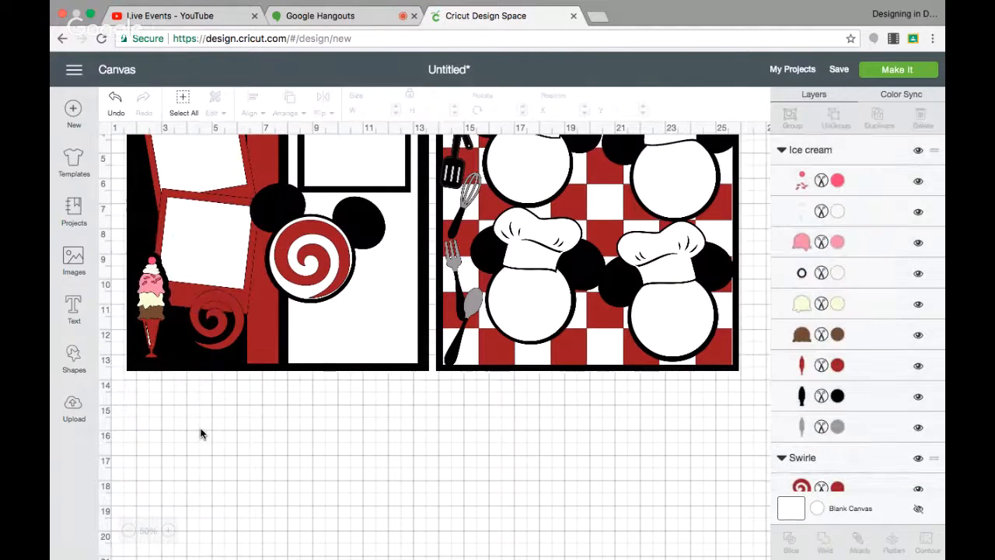
Reposition the ice cream image and hide its black outline layer.
{"action": "scroll", "coordinate": [200, 434], "scroll_direction": "up", "scroll_amount": 3}
{"action": "left_click_drag", "start_coordinate": [166, 427], "coordinate": [155, 434]}
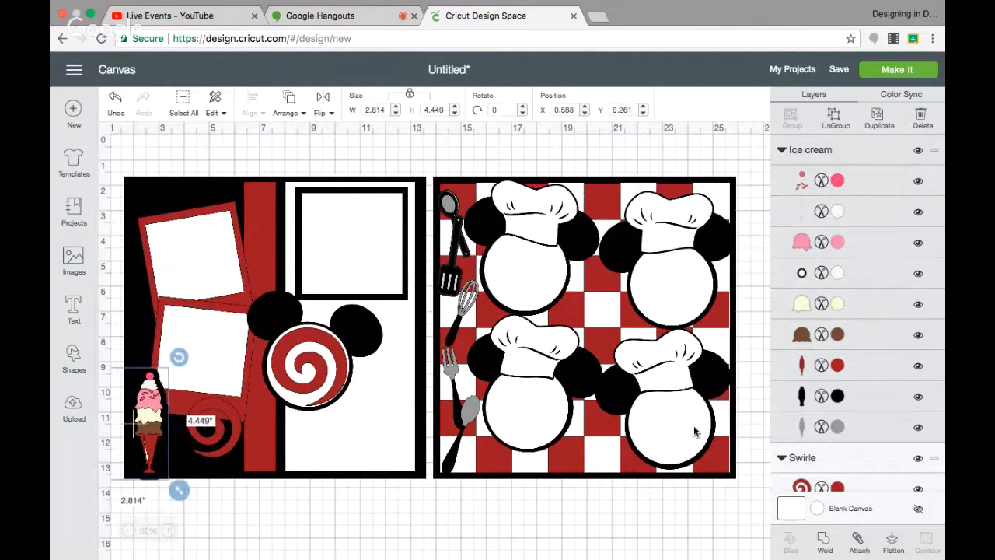
{"action": "left_click", "coordinate": [919, 400]}
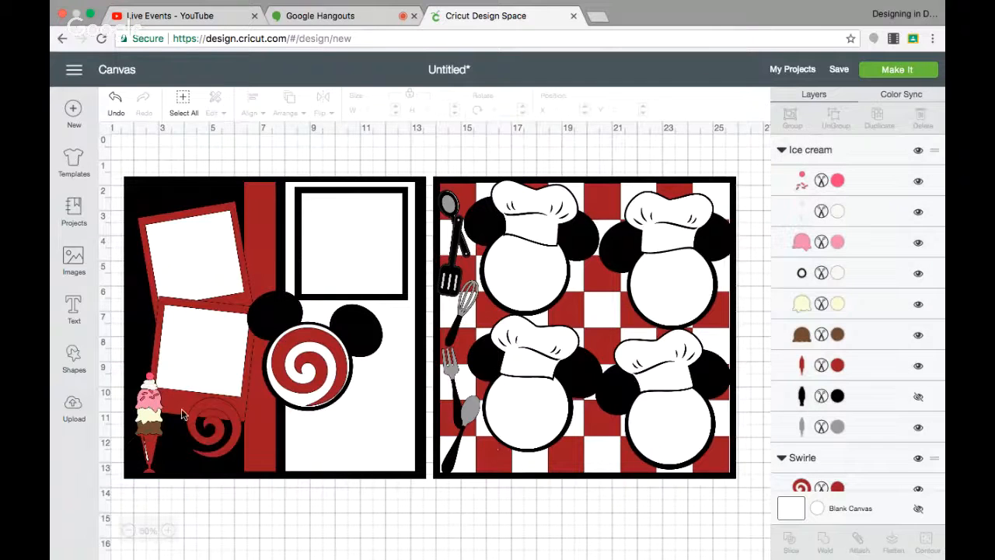
Resize the ice cream image to about 2.8 by 4.4 inches and move it against the page's left edge.
{"action": "left_click", "coordinate": [156, 420]}
{"action": "left_click_drag", "start_coordinate": [177, 487], "coordinate": [189, 493]}
{"action": "left_click_drag", "start_coordinate": [155, 456], "coordinate": [146, 451]}
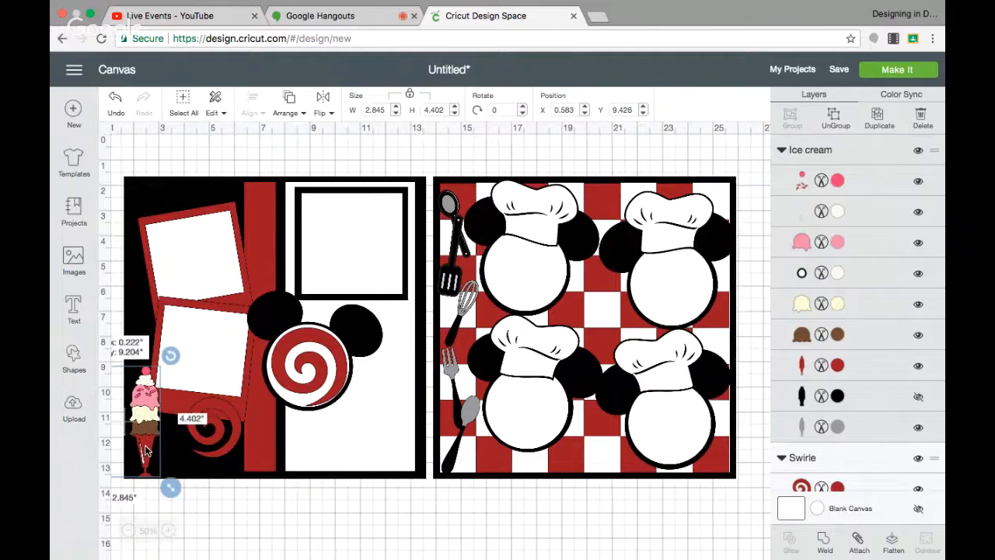
{"action": "left_click", "coordinate": [198, 539]}
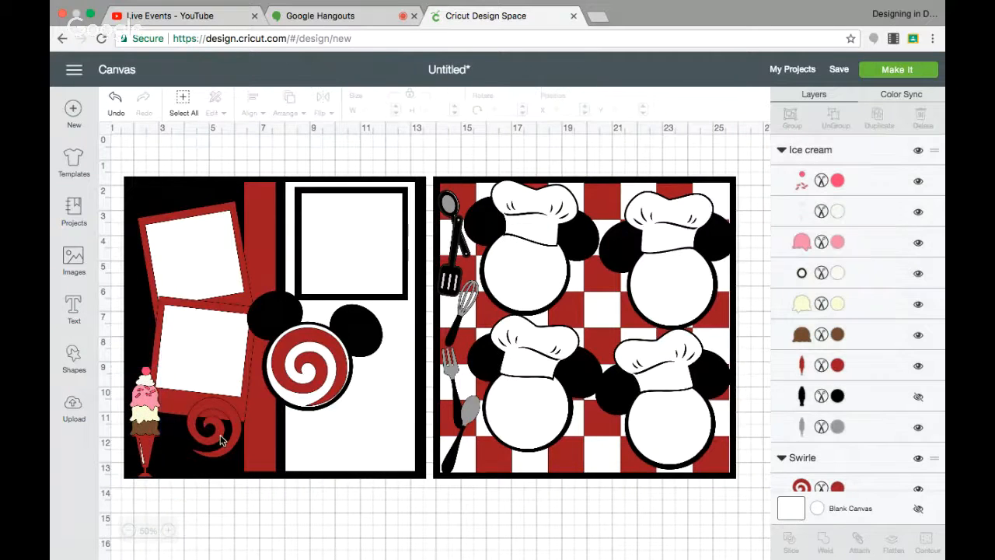
Nudge the small swirl beside the ice cream and recolor it white.
{"action": "left_click_drag", "start_coordinate": [221, 441], "coordinate": [226, 449]}
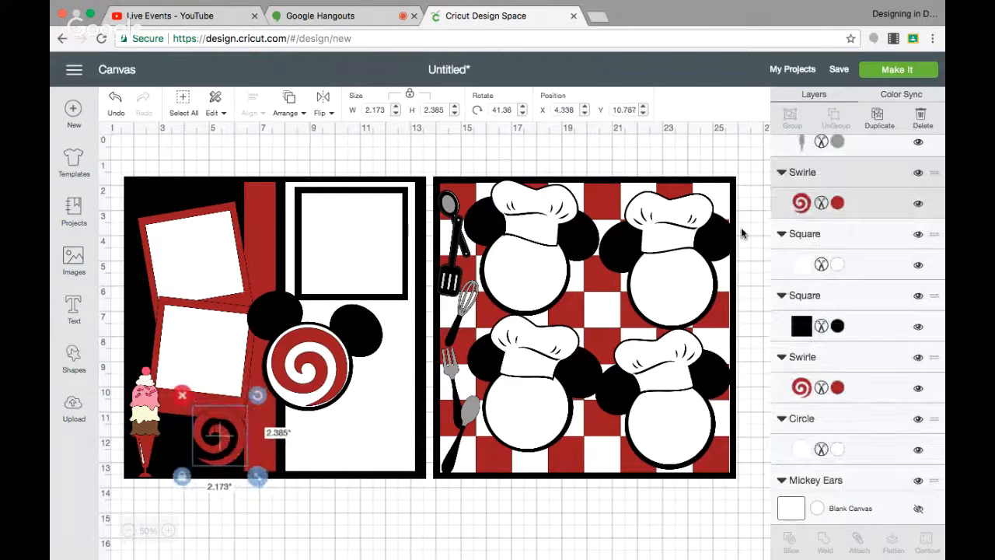
{"action": "left_click", "coordinate": [838, 204]}
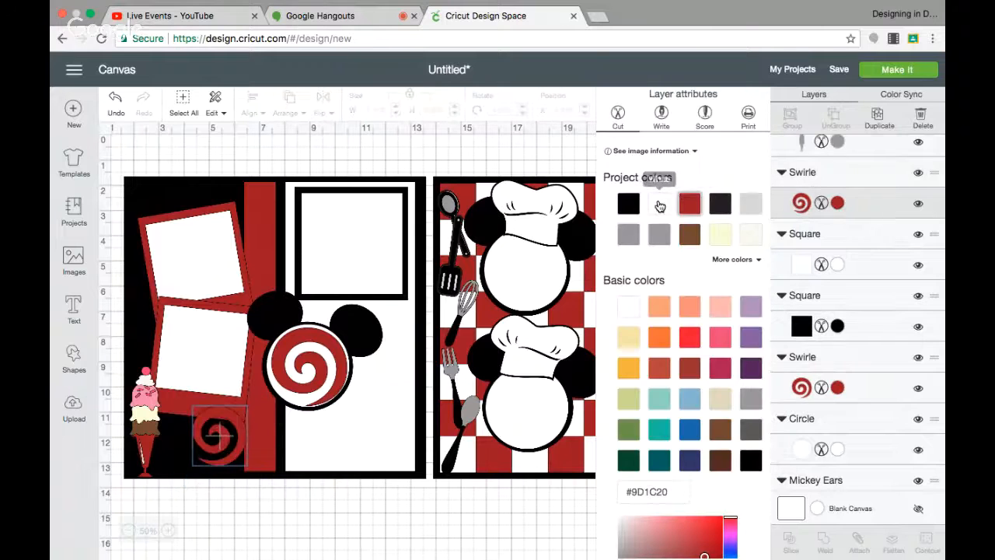
{"action": "left_click", "coordinate": [659, 206]}
{"action": "left_click", "coordinate": [257, 537]}
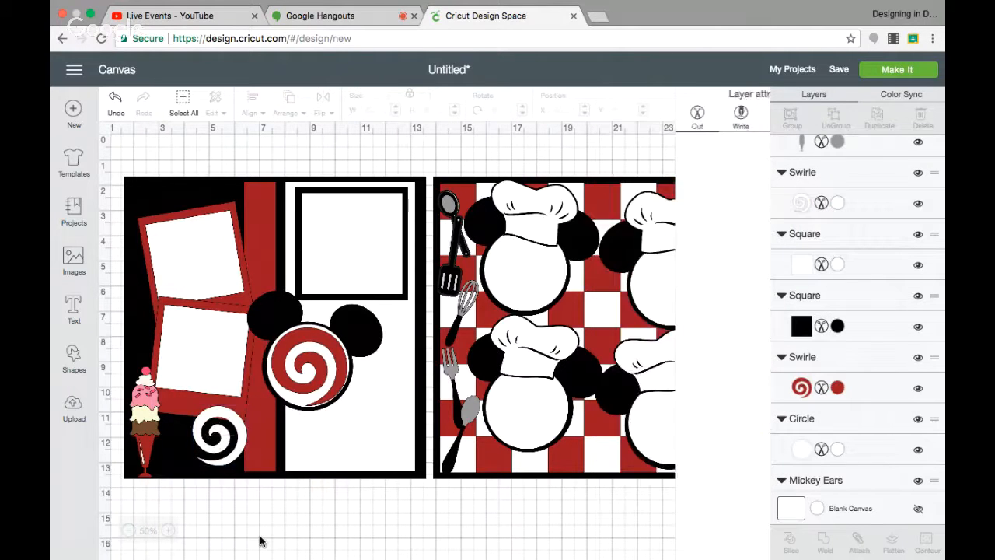
Move the small white swirl off the page onto the canvas below.
{"action": "left_click", "coordinate": [214, 454]}
{"action": "left_click_drag", "start_coordinate": [212, 451], "coordinate": [223, 547]}
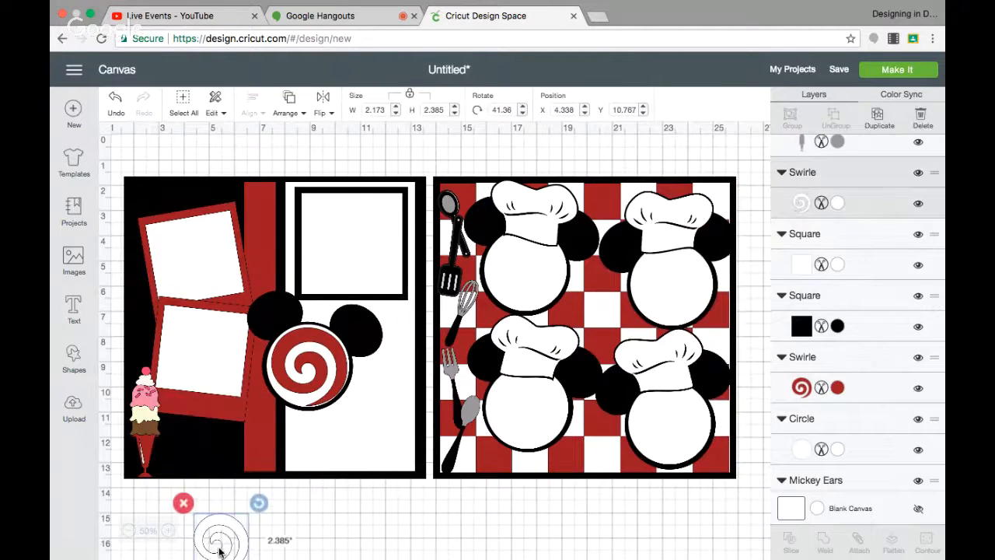
{"action": "left_click", "coordinate": [350, 501]}
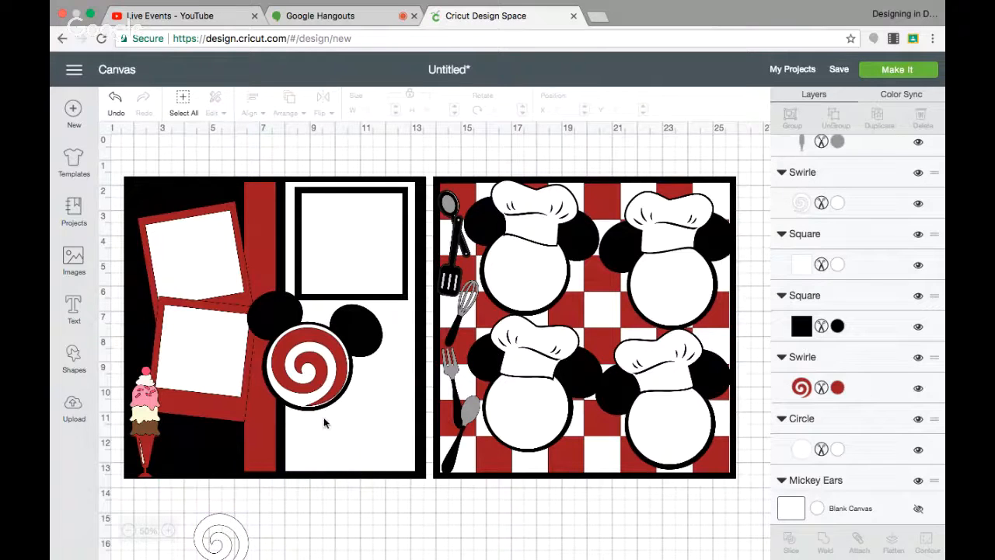
Search the image library for mickey and browse through the results.
{"action": "left_click", "coordinate": [73, 256]}
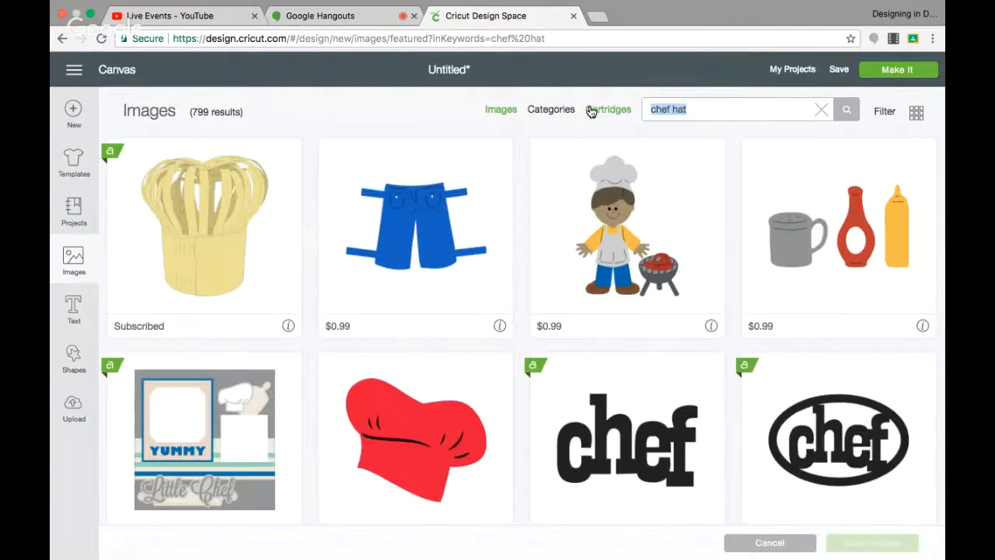
{"action": "type", "text": "mickey"}
{"action": "key", "text": "Return"}
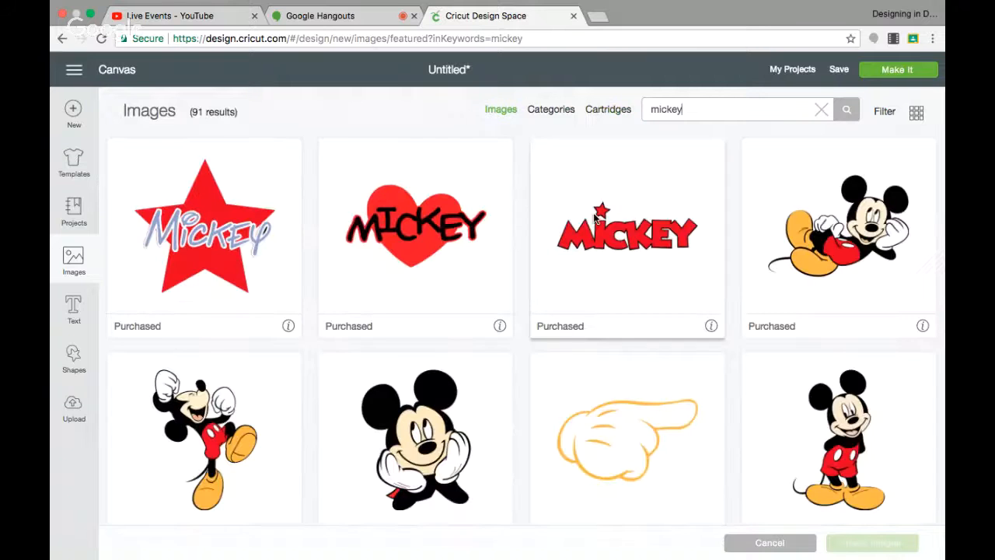
{"action": "scroll", "coordinate": [593, 219], "scroll_direction": "down", "scroll_amount": 6}
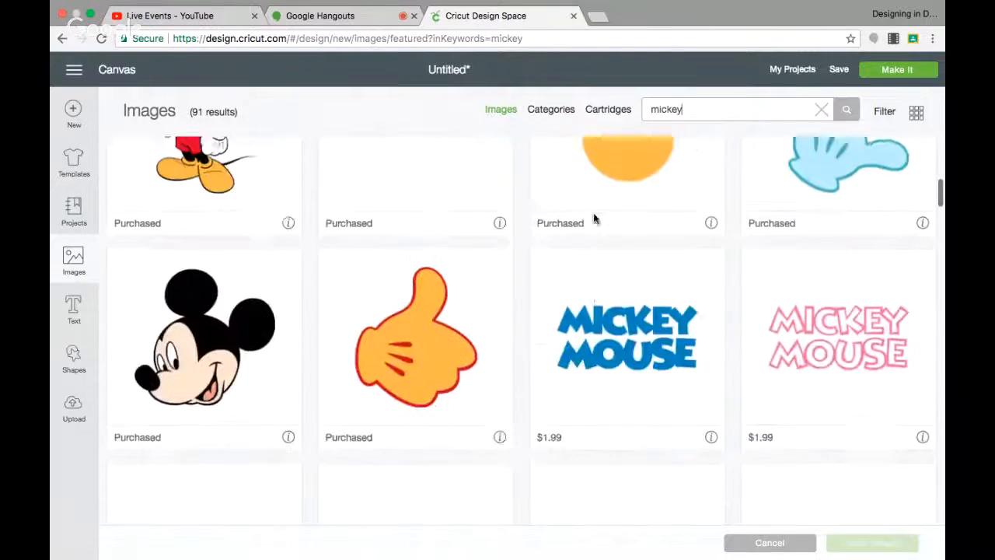
{"action": "scroll", "coordinate": [594, 218], "scroll_direction": "down", "scroll_amount": 10}
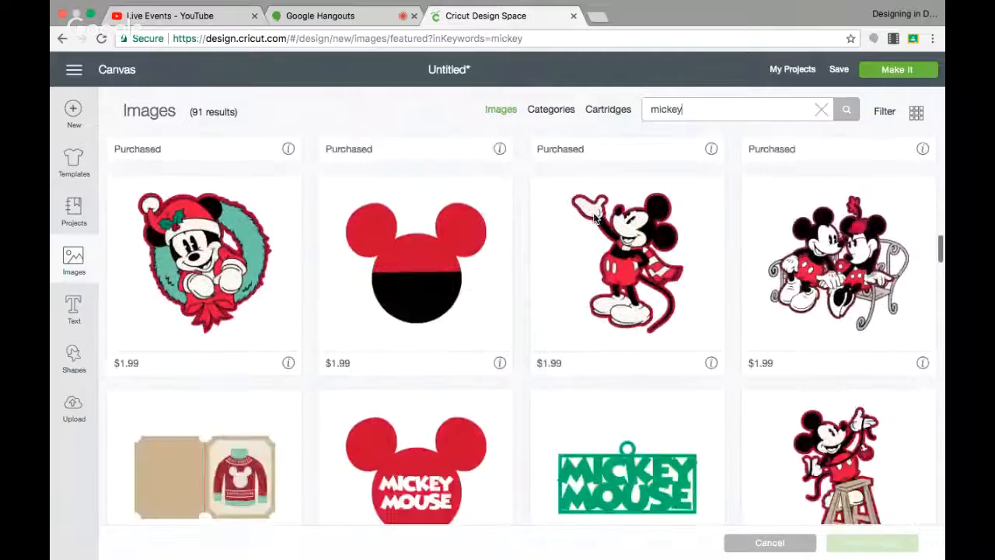
{"action": "scroll", "coordinate": [594, 219], "scroll_direction": "down", "scroll_amount": 10}
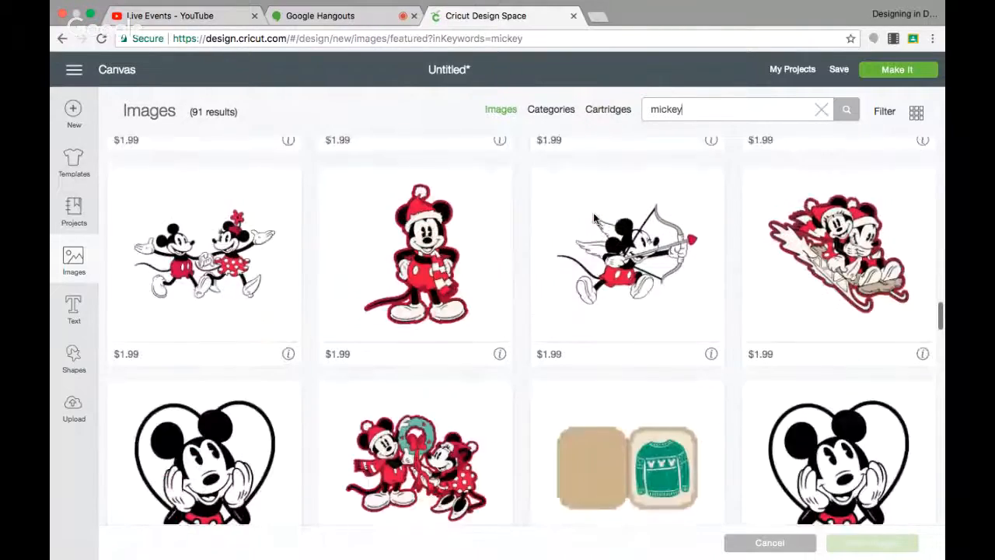
{"action": "scroll", "coordinate": [593, 218], "scroll_direction": "down", "scroll_amount": 6}
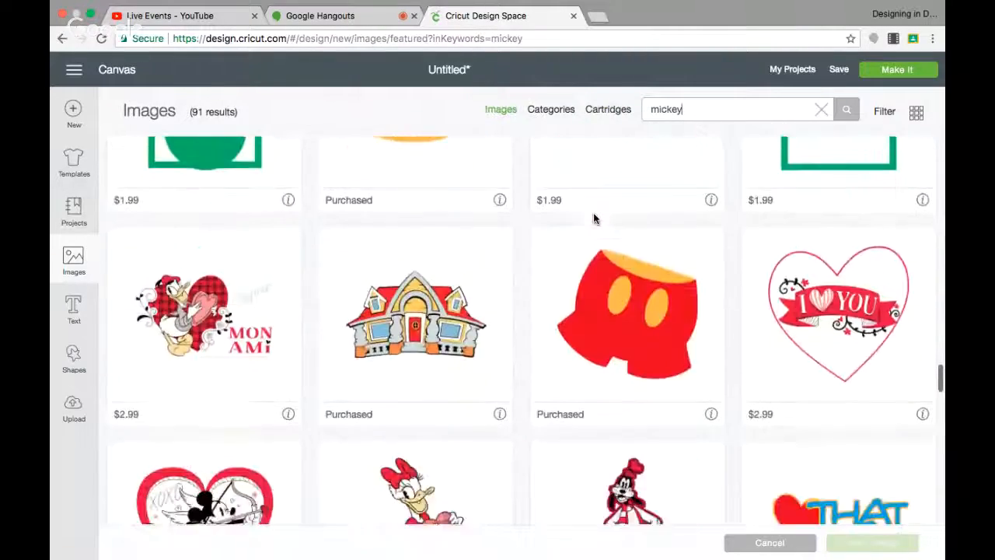
{"action": "scroll", "coordinate": [595, 238], "scroll_direction": "down", "scroll_amount": 8}
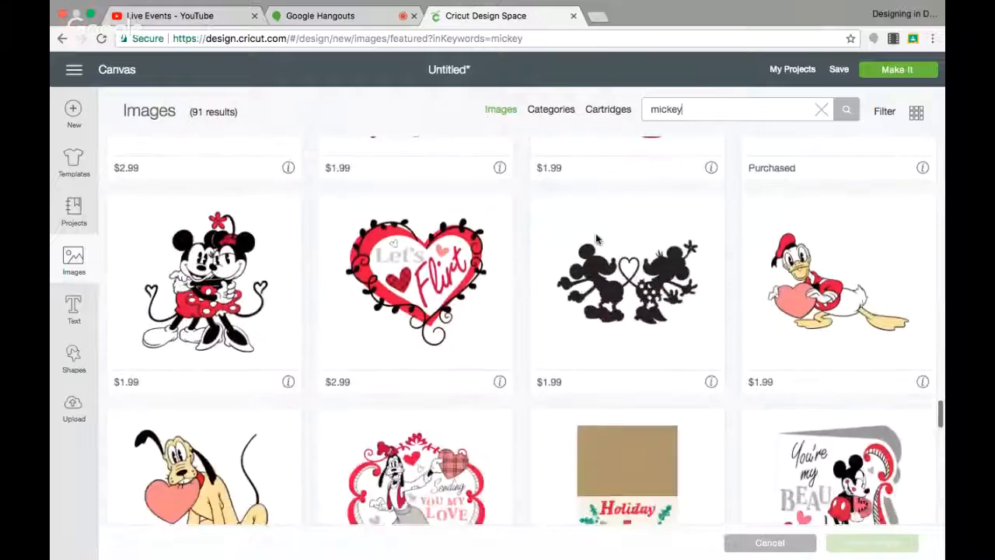
{"action": "scroll", "coordinate": [596, 238], "scroll_direction": "down", "scroll_amount": 7}
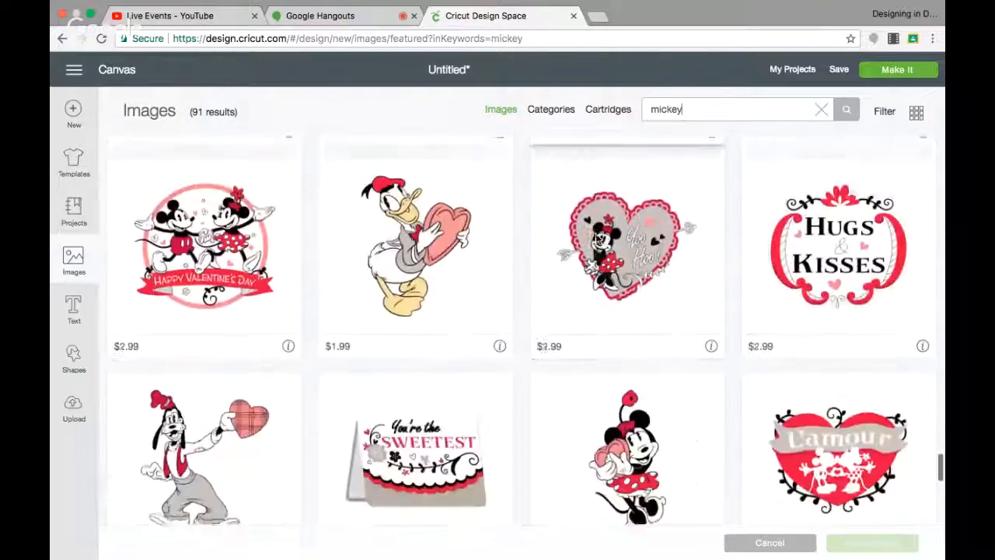
{"action": "scroll", "coordinate": [595, 238], "scroll_direction": "up", "scroll_amount": 20}
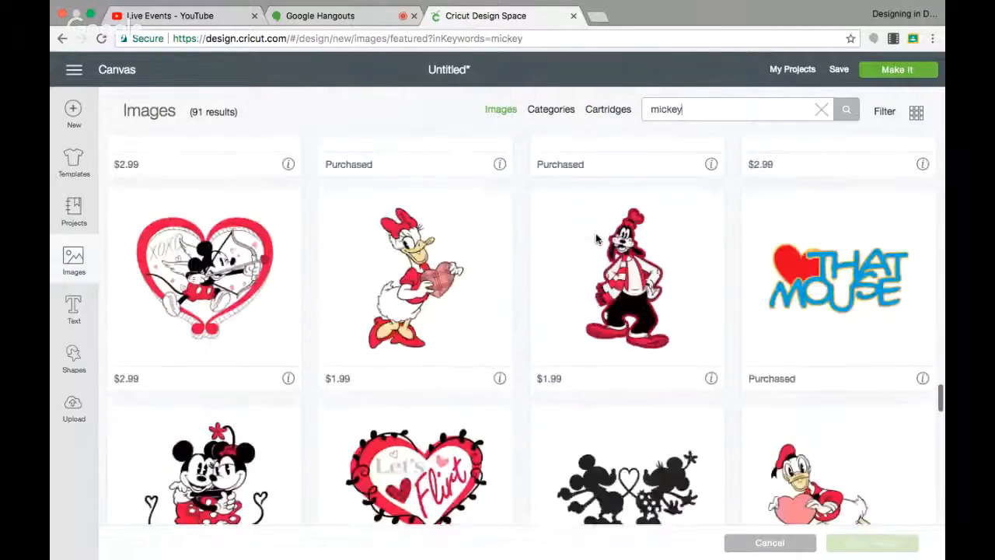
{"action": "scroll", "coordinate": [596, 238], "scroll_direction": "up", "scroll_amount": 15}
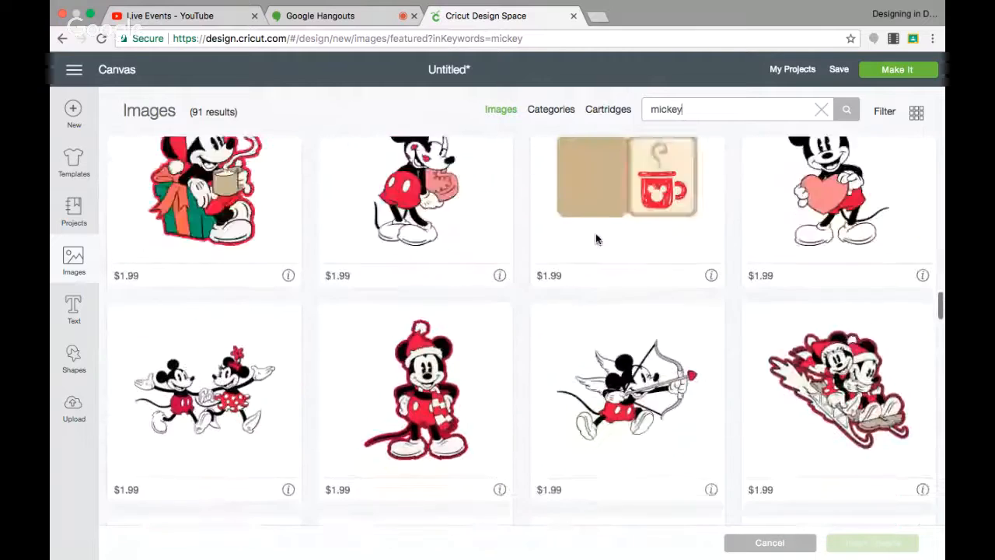
{"action": "scroll", "coordinate": [595, 238], "scroll_direction": "up", "scroll_amount": 15}
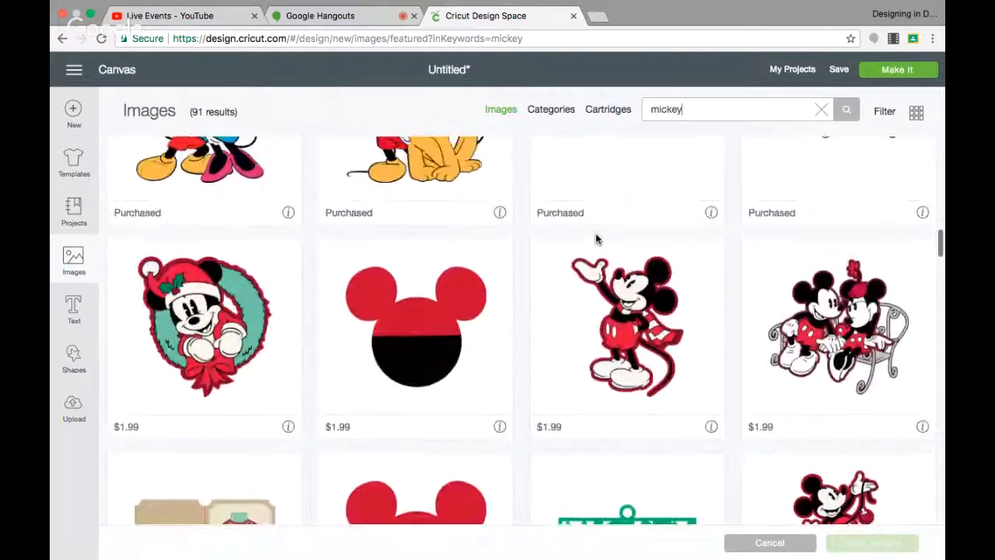
{"action": "scroll", "coordinate": [595, 239], "scroll_direction": "up", "scroll_amount": 10}
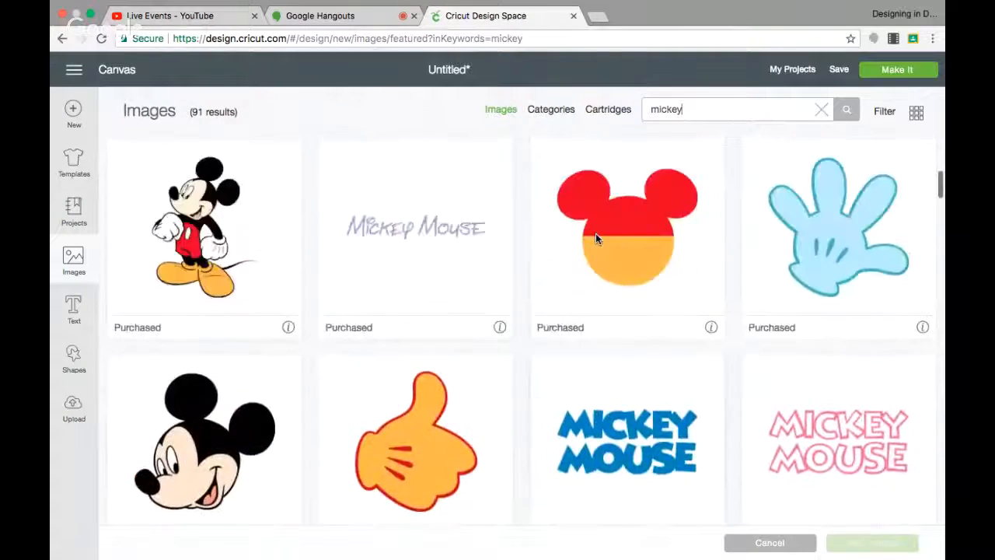
{"action": "scroll", "coordinate": [596, 239], "scroll_direction": "up", "scroll_amount": 5}
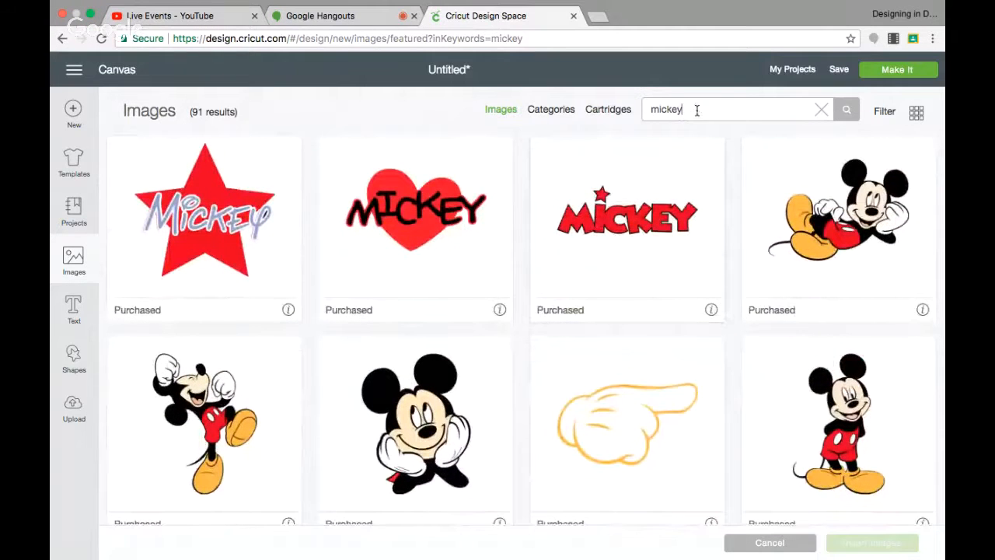
Search the image library for disney, select the Disney heart image and insert it.
{"action": "left_click_drag", "start_coordinate": [695, 109], "coordinate": [630, 111]}
{"action": "type", "text": "disn"}
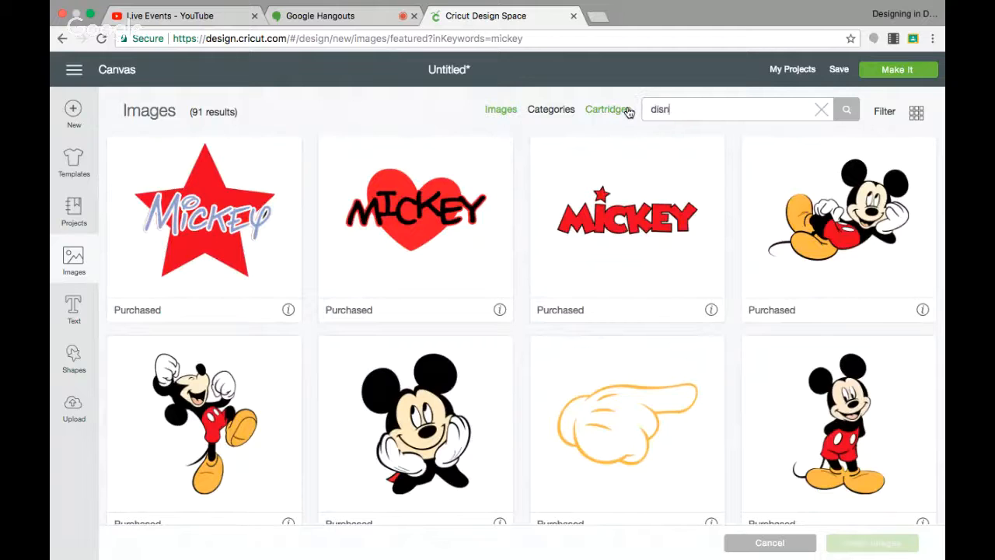
{"action": "key", "text": "Return"}
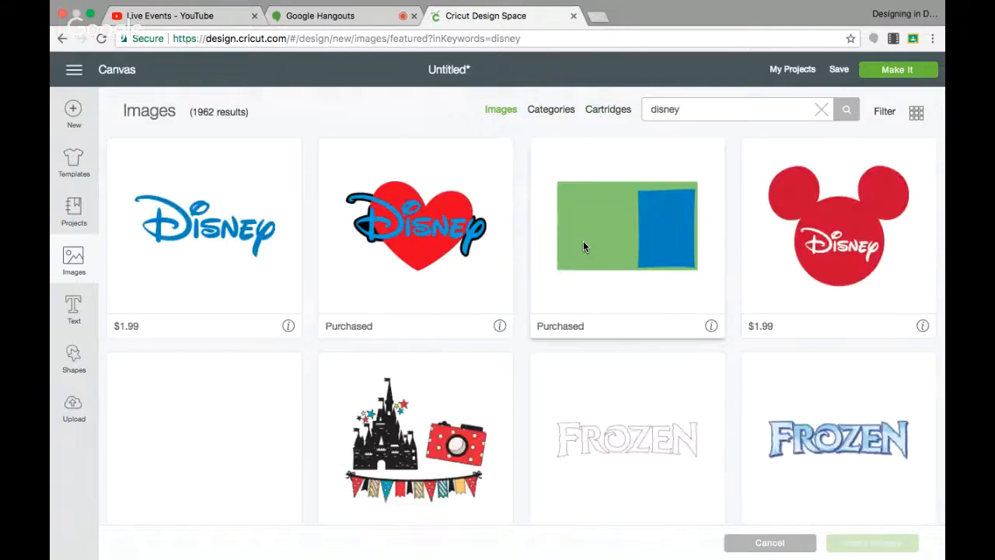
{"action": "left_click", "coordinate": [422, 234]}
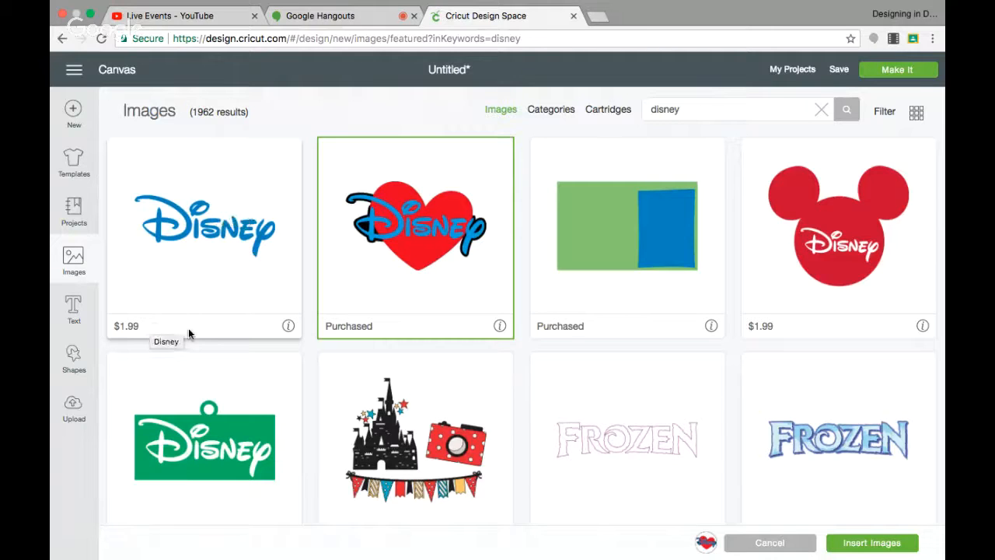
{"action": "scroll", "coordinate": [213, 340], "scroll_direction": "down", "scroll_amount": 4}
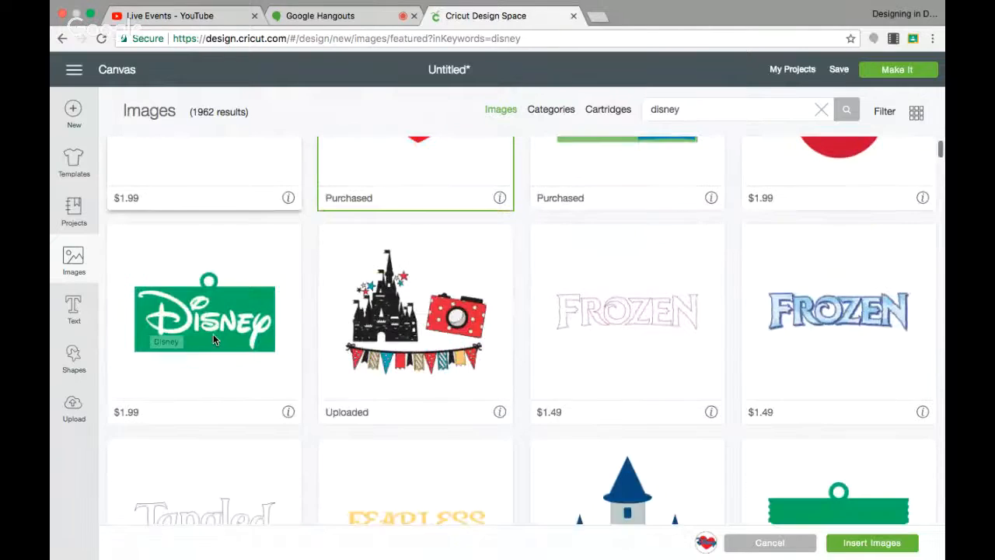
{"action": "scroll", "coordinate": [375, 221], "scroll_direction": "up", "scroll_amount": 3}
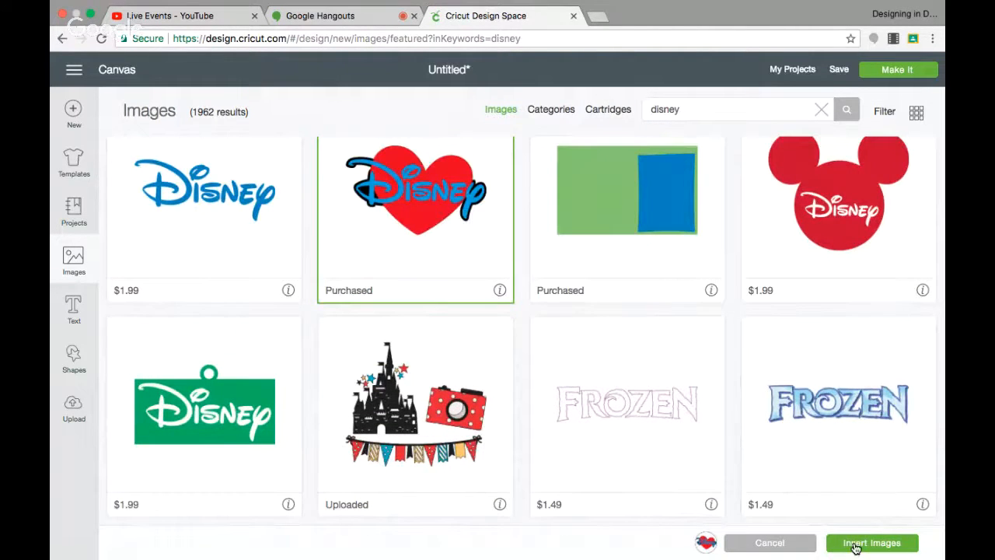
{"action": "left_click", "coordinate": [854, 545]}
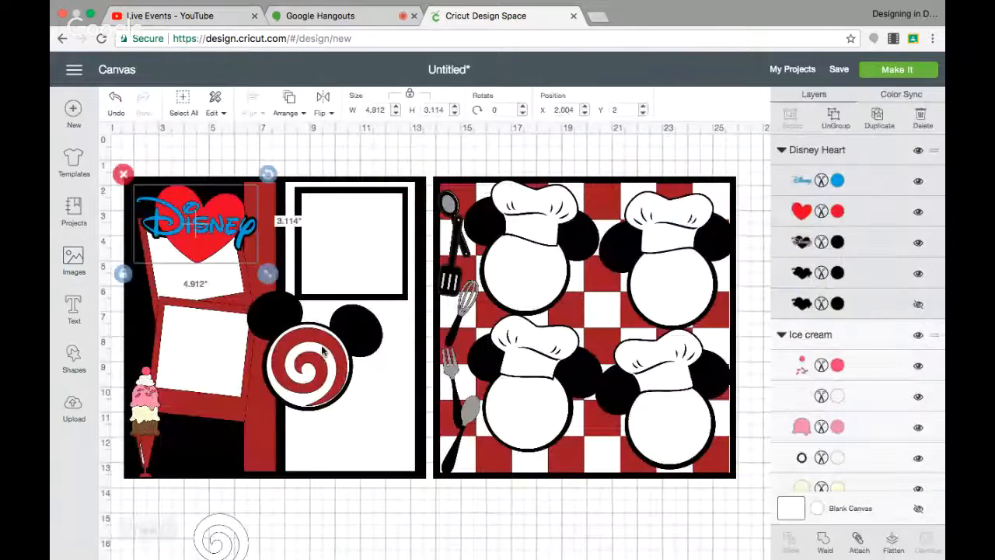
Move the Disney heart image below the pages and enlarge it to about 9.1 by 5.8 inches.
{"action": "left_click_drag", "start_coordinate": [209, 242], "coordinate": [415, 529]}
{"action": "scroll", "coordinate": [415, 466], "scroll_direction": "down", "scroll_amount": 5}
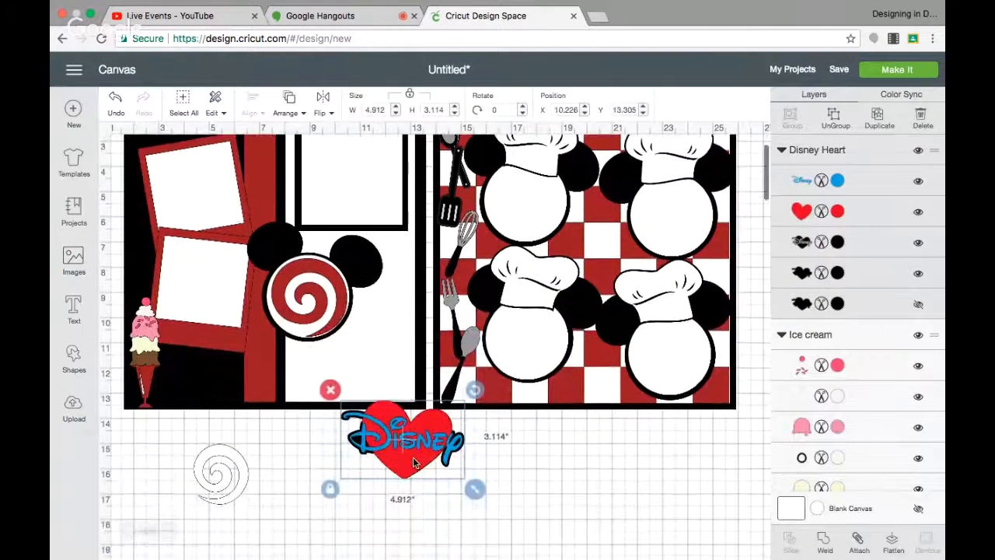
{"action": "left_click_drag", "start_coordinate": [415, 340], "coordinate": [413, 369]}
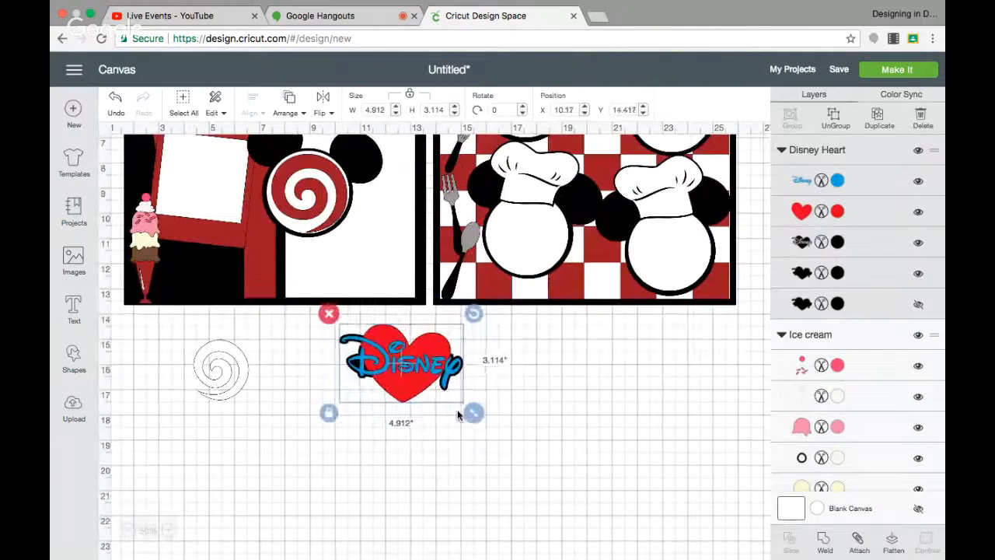
{"action": "left_click_drag", "start_coordinate": [472, 414], "coordinate": [577, 474]}
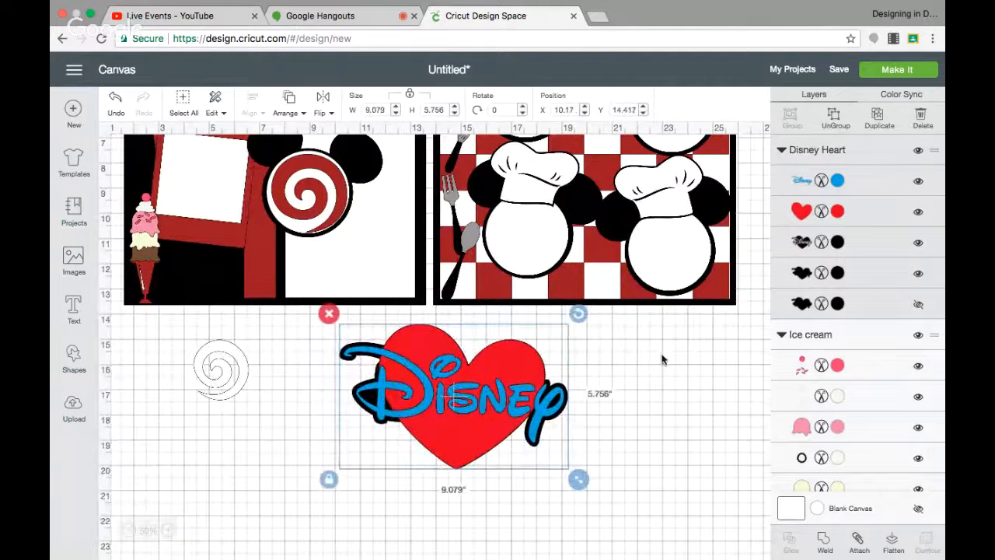
Ungroup the Disney heart image and pull the Disney word away from the heart.
{"action": "left_click", "coordinate": [836, 115]}
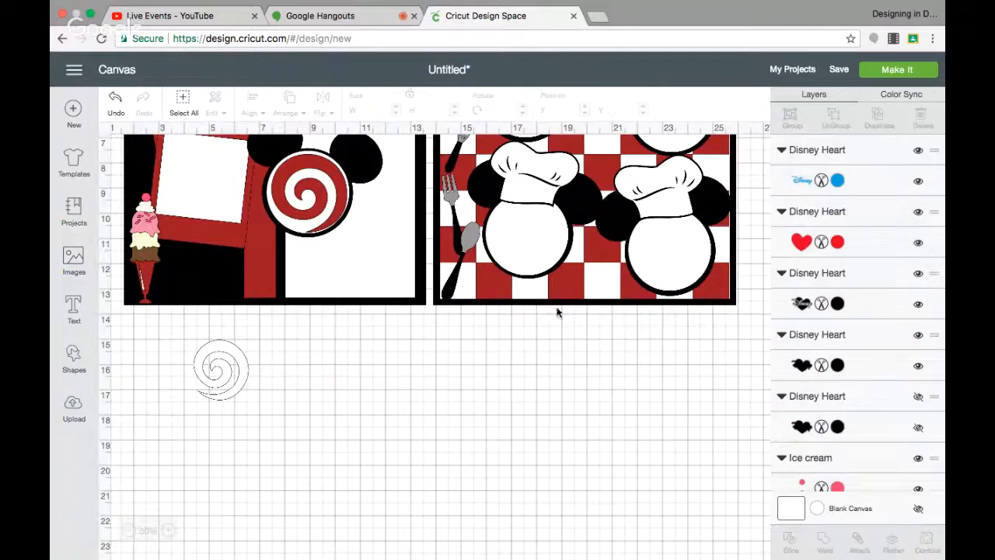
{"action": "left_click_drag", "start_coordinate": [434, 397], "coordinate": [264, 497]}
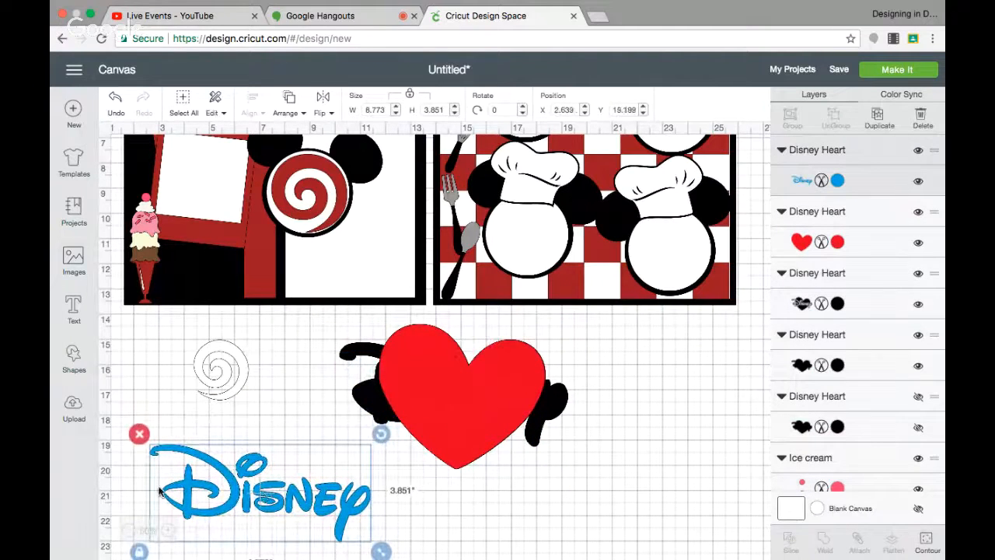
Select the heart and its black shadow pieces and delete them.
{"action": "left_click_drag", "start_coordinate": [339, 325], "coordinate": [552, 451]}
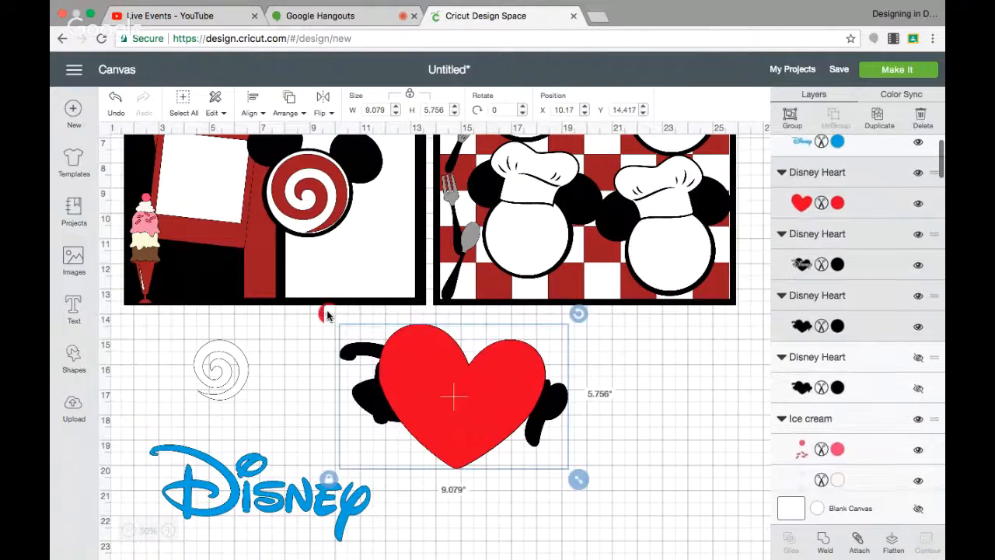
{"action": "left_click", "coordinate": [329, 313]}
Place the Disney word on the left page and resize it to about 6.0 by 2.6 inches.
{"action": "left_click_drag", "start_coordinate": [286, 507], "coordinate": [342, 268]}
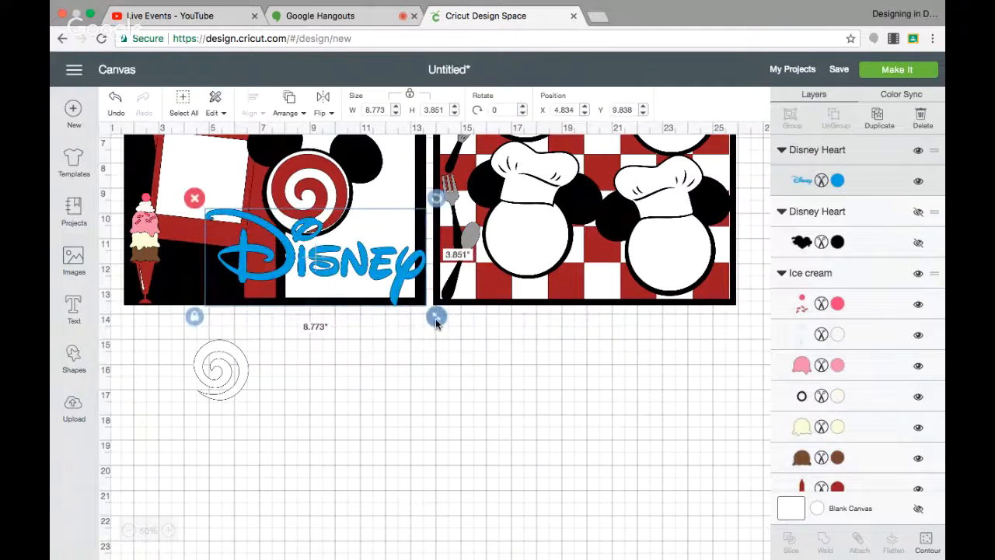
{"action": "left_click_drag", "start_coordinate": [435, 318], "coordinate": [377, 290]}
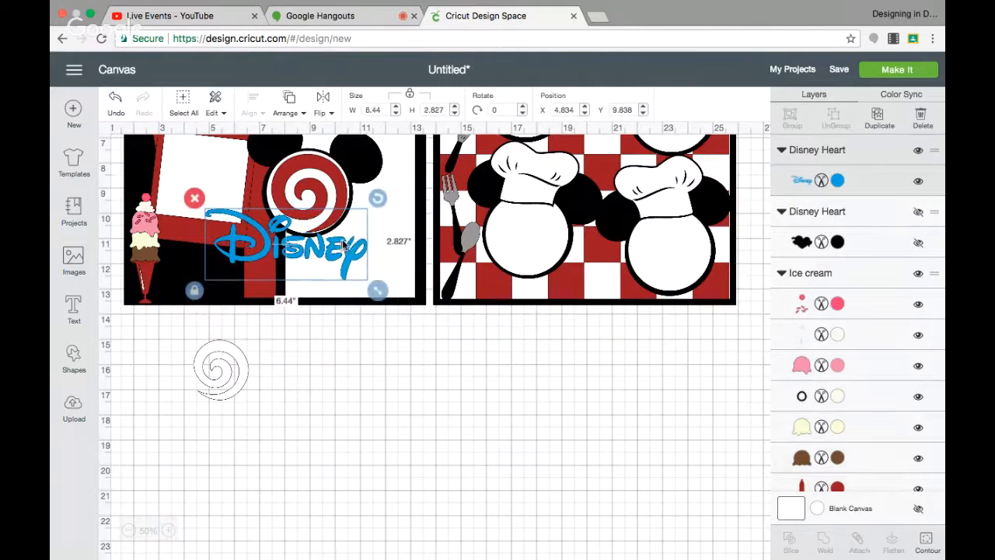
{"action": "left_click_drag", "start_coordinate": [343, 244], "coordinate": [381, 247]}
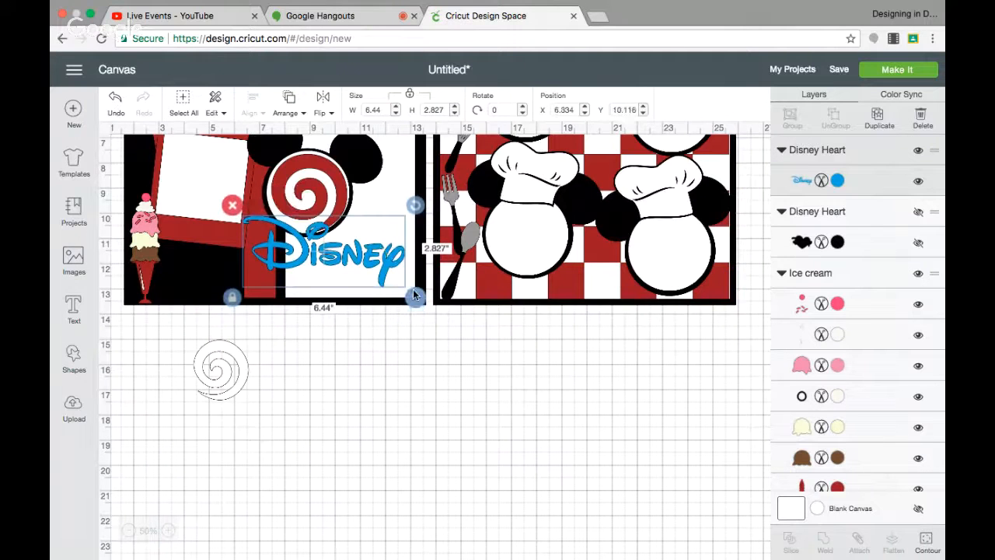
{"action": "left_click_drag", "start_coordinate": [413, 291], "coordinate": [393, 252]}
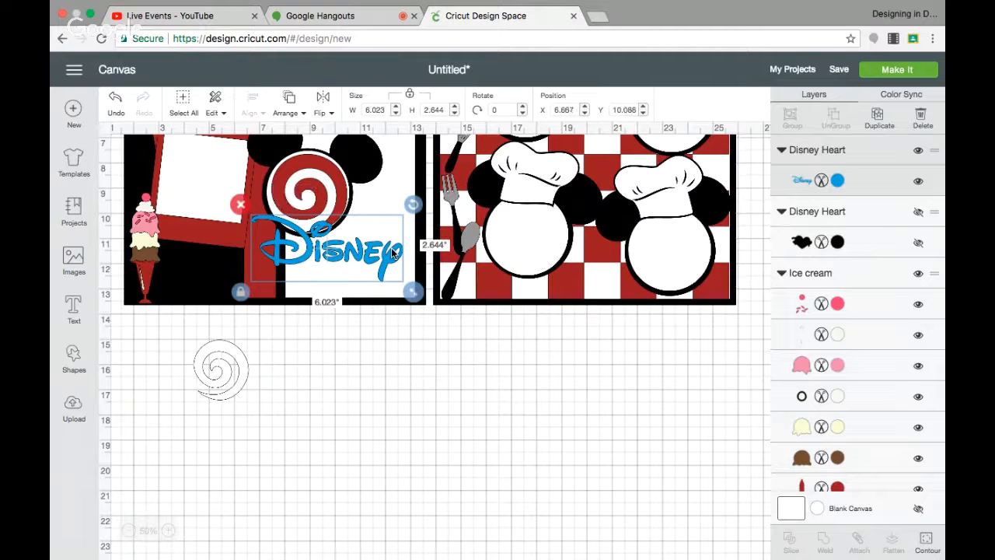
Recolor the Disney word black.
{"action": "left_click", "coordinate": [837, 181]}
{"action": "left_click", "coordinate": [628, 203]}
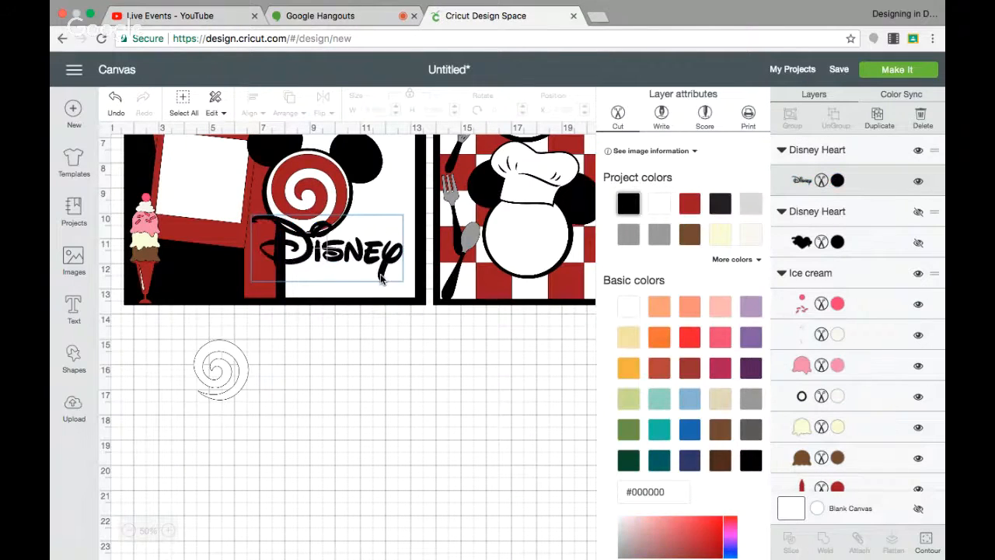
{"action": "left_click_drag", "start_coordinate": [379, 257], "coordinate": [388, 265]}
Widen the red vertical strip on the left page to about 1.64 inches.
{"action": "left_click", "coordinate": [258, 267]}
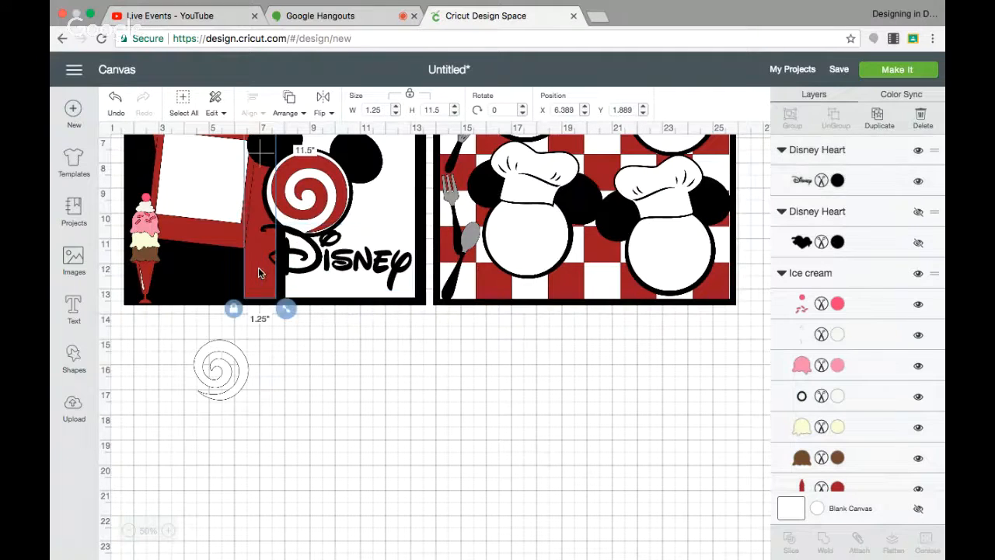
{"action": "left_click_drag", "start_coordinate": [264, 272], "coordinate": [257, 268]}
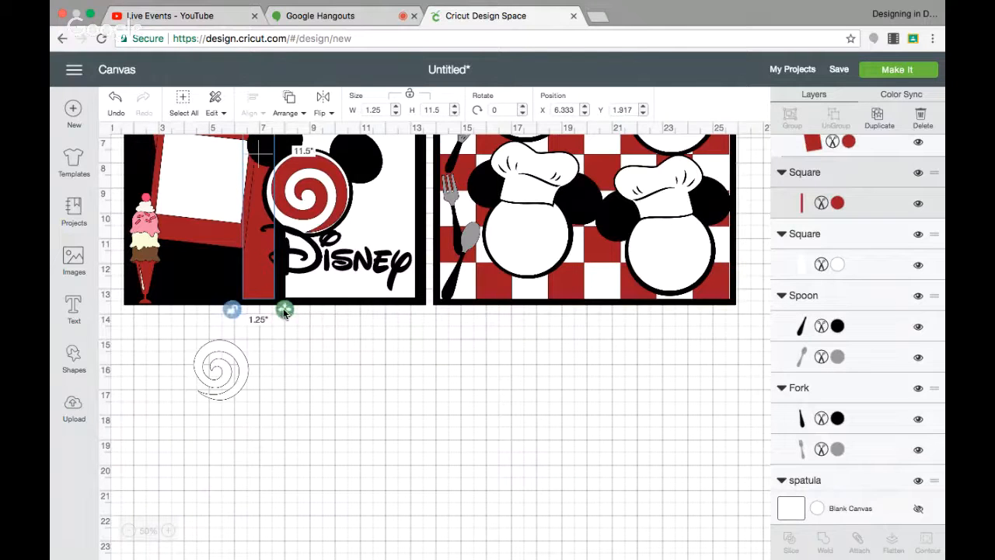
{"action": "left_click_drag", "start_coordinate": [284, 311], "coordinate": [294, 313]}
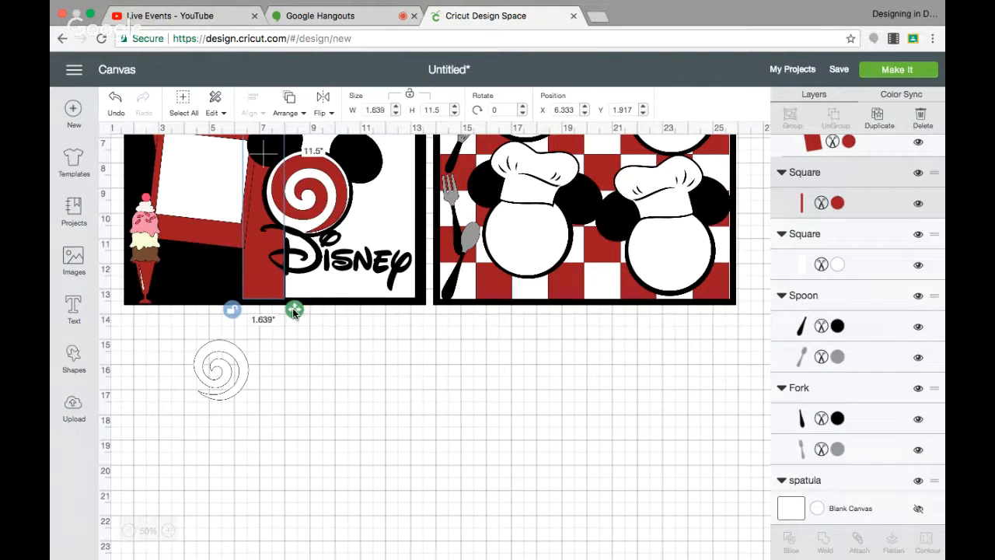
Nudge the Disney word slightly left on the left page.
{"action": "left_click", "coordinate": [327, 339]}
{"action": "left_click", "coordinate": [318, 266]}
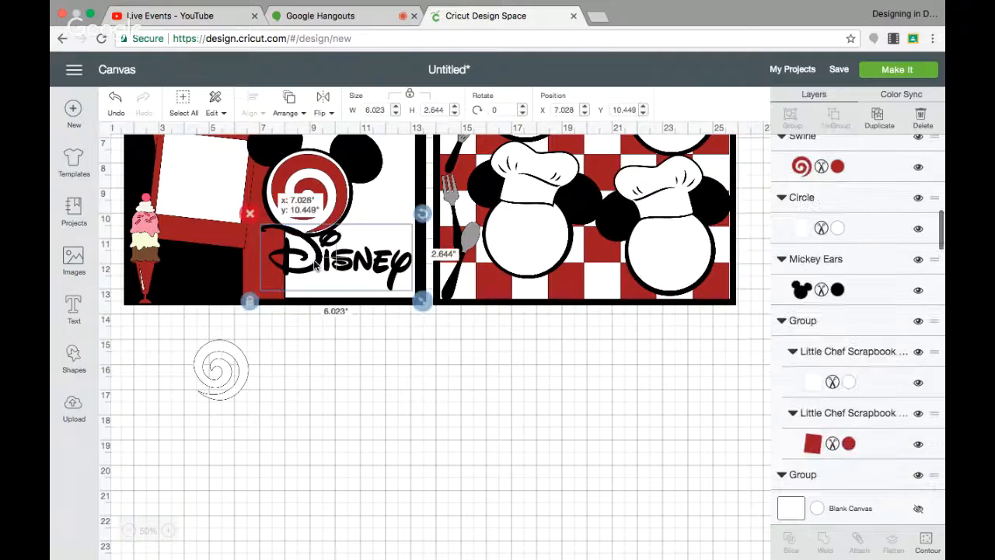
{"action": "left_click_drag", "start_coordinate": [315, 266], "coordinate": [307, 264]}
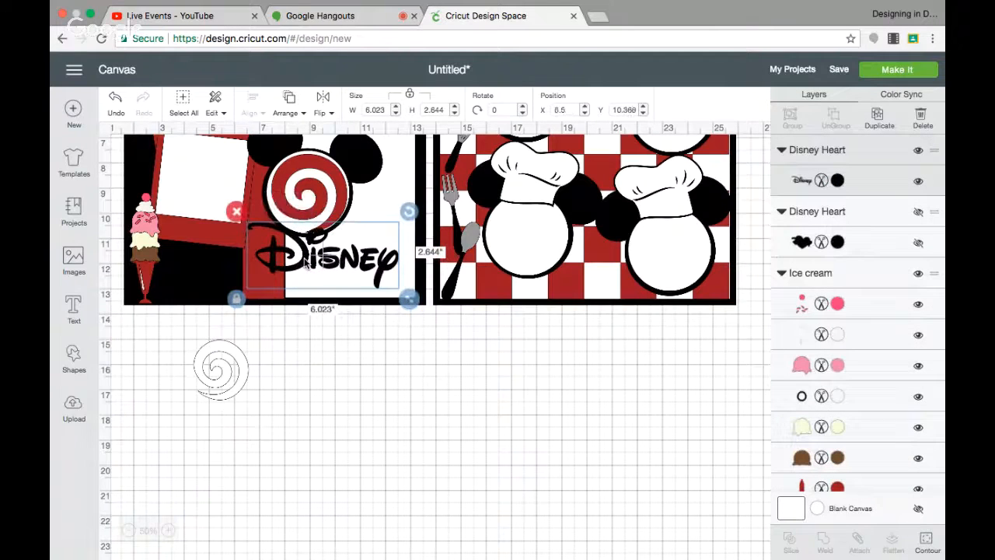
Add the text DINING in the Disney Mickey font and place it below the Disney word, about 5.4 by 1.0 inches.
{"action": "left_click", "coordinate": [374, 343]}
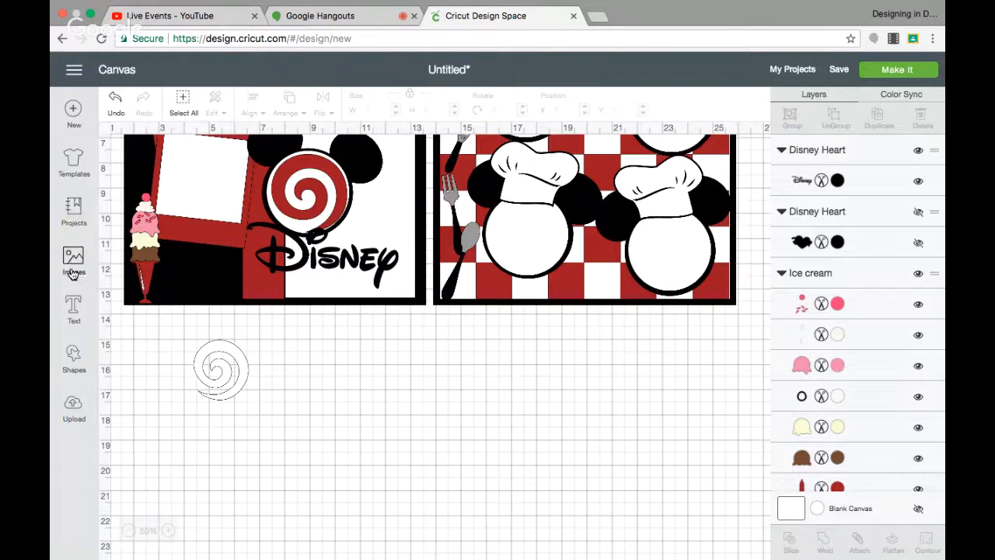
{"action": "left_click", "coordinate": [71, 308]}
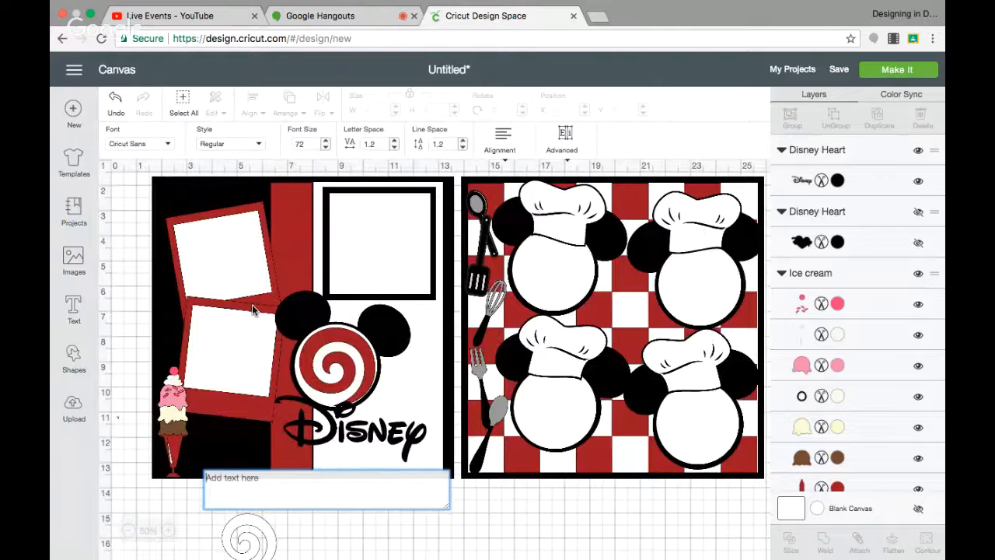
{"action": "type", "text": "DINING"}
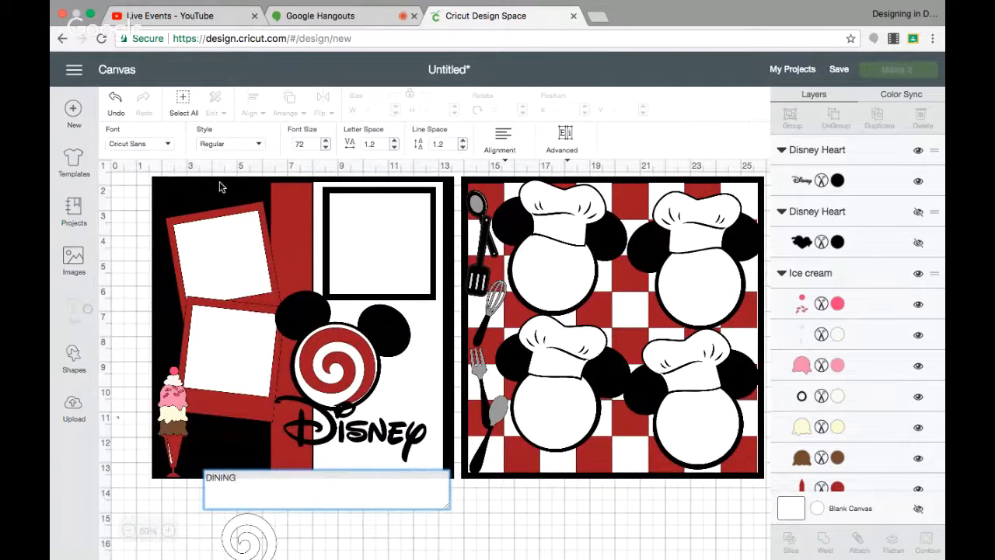
{"action": "left_click", "coordinate": [134, 143]}
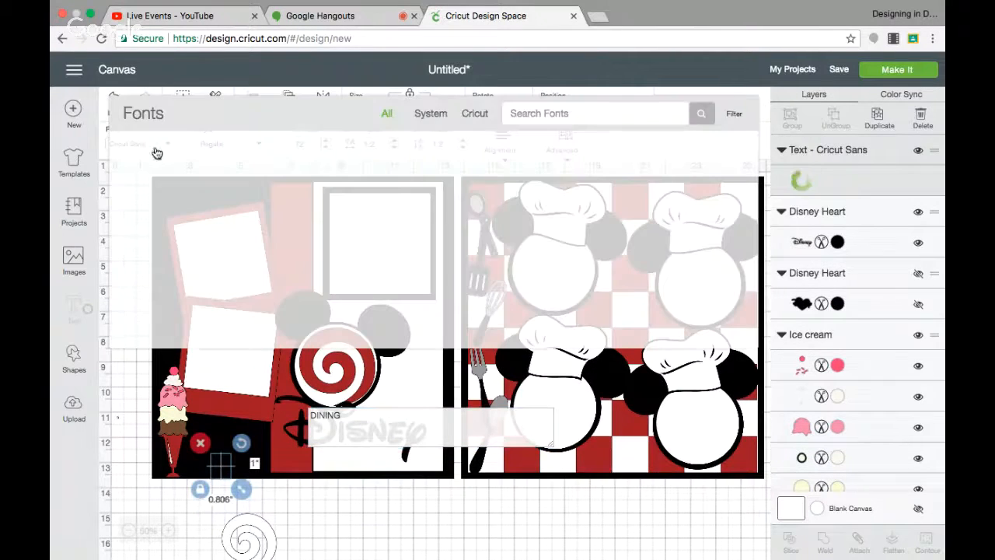
{"action": "left_click", "coordinate": [543, 114]}
{"action": "type", "text": "DISN"}
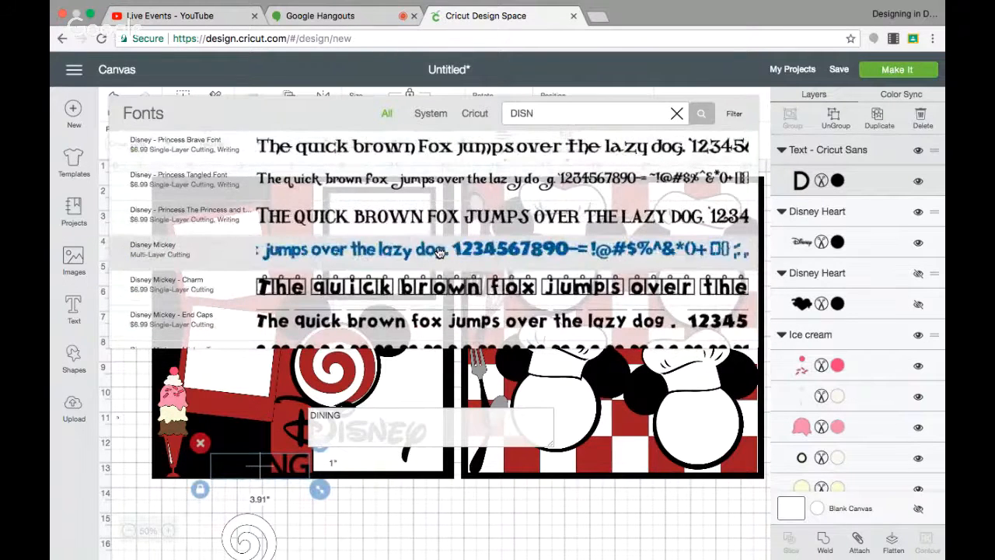
{"action": "left_click", "coordinate": [439, 258]}
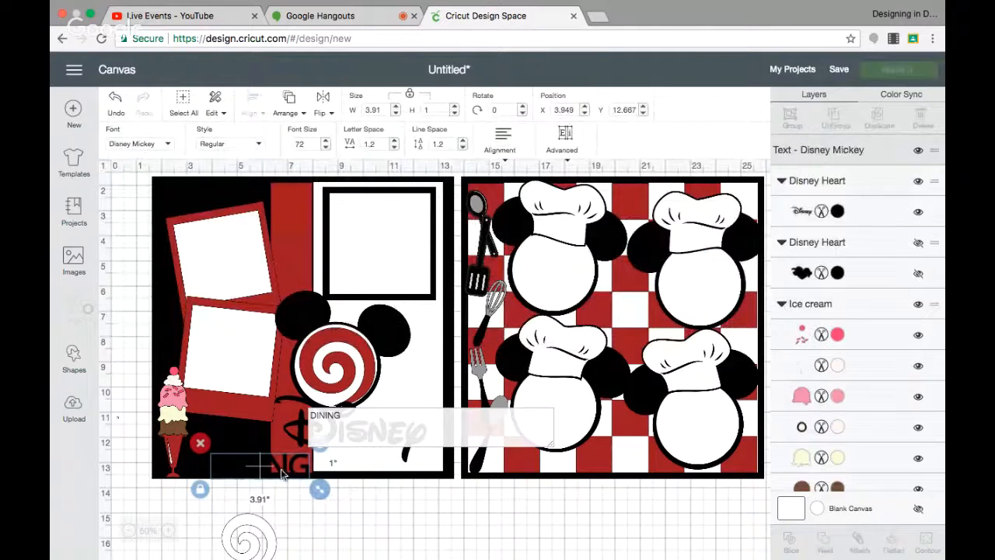
{"action": "left_click_drag", "start_coordinate": [273, 472], "coordinate": [359, 461]}
{"action": "scroll", "coordinate": [525, 514], "scroll_direction": "down", "scroll_amount": 3}
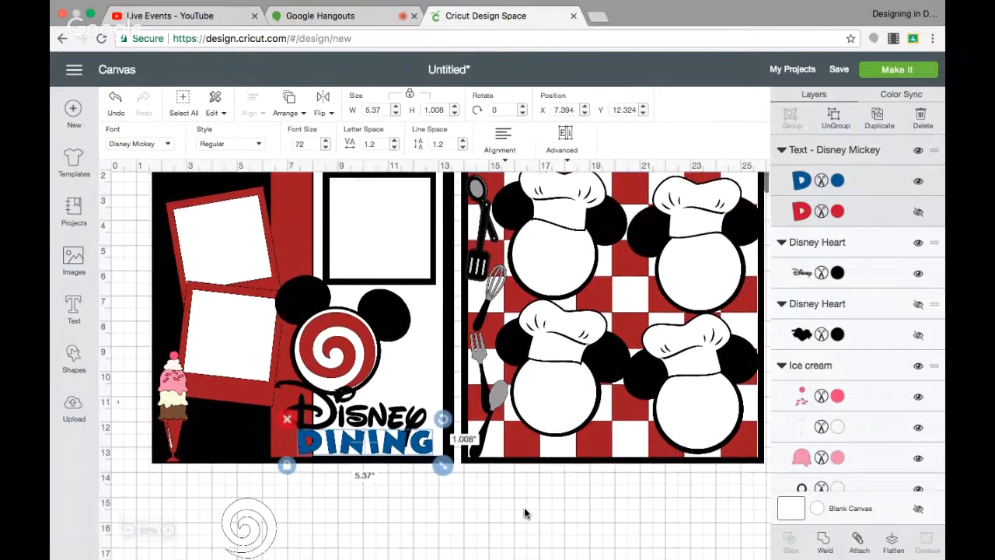
Recolor the DINING text's top layer black and unhide its second layer.
{"action": "left_click", "coordinate": [837, 181]}
{"action": "left_click", "coordinate": [690, 204]}
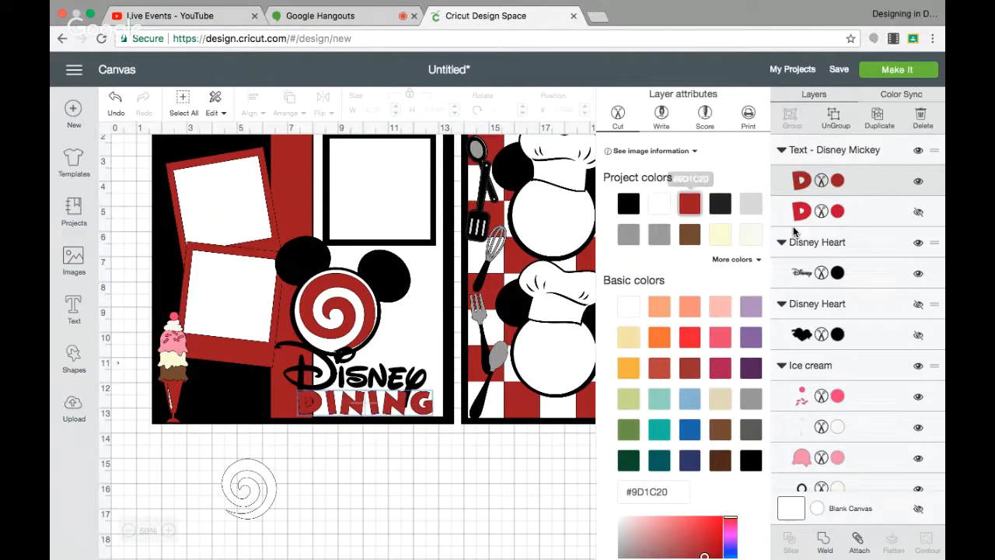
{"action": "left_click", "coordinate": [841, 214]}
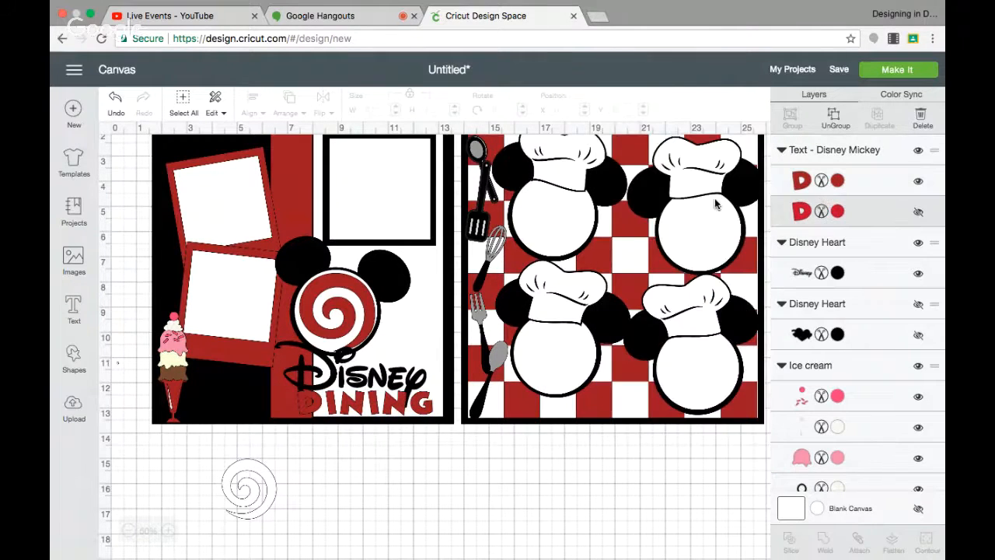
{"action": "left_click", "coordinate": [837, 181]}
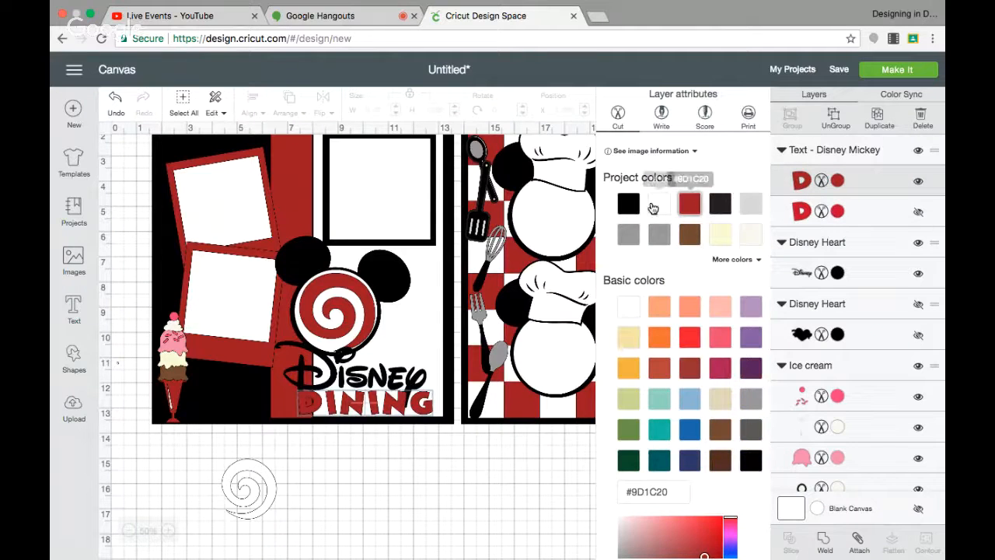
{"action": "left_click", "coordinate": [631, 205]}
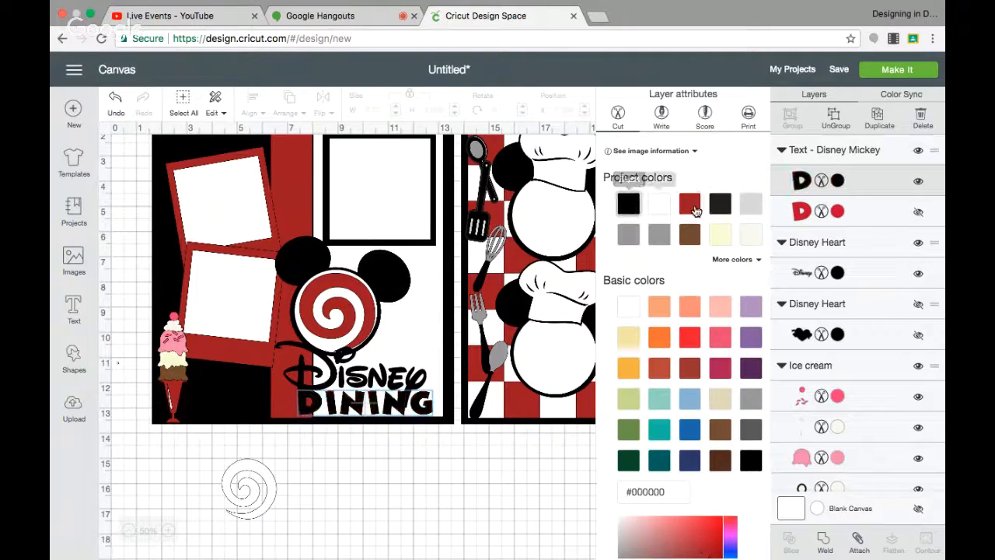
{"action": "left_click", "coordinate": [838, 214]}
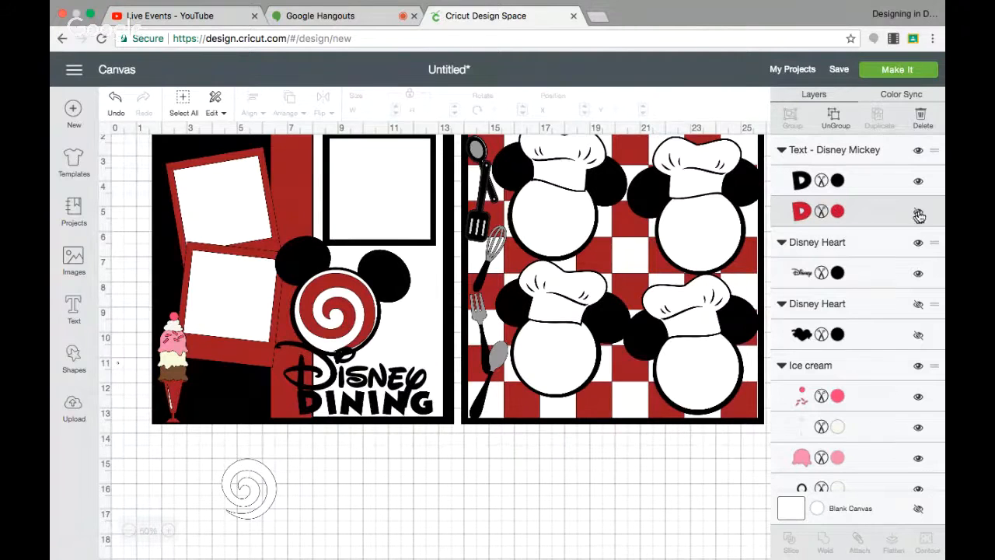
{"action": "left_click", "coordinate": [918, 214]}
Set the DINING text's top layer to white and its shadow layer to near-black #231F20.
{"action": "left_click", "coordinate": [837, 211]}
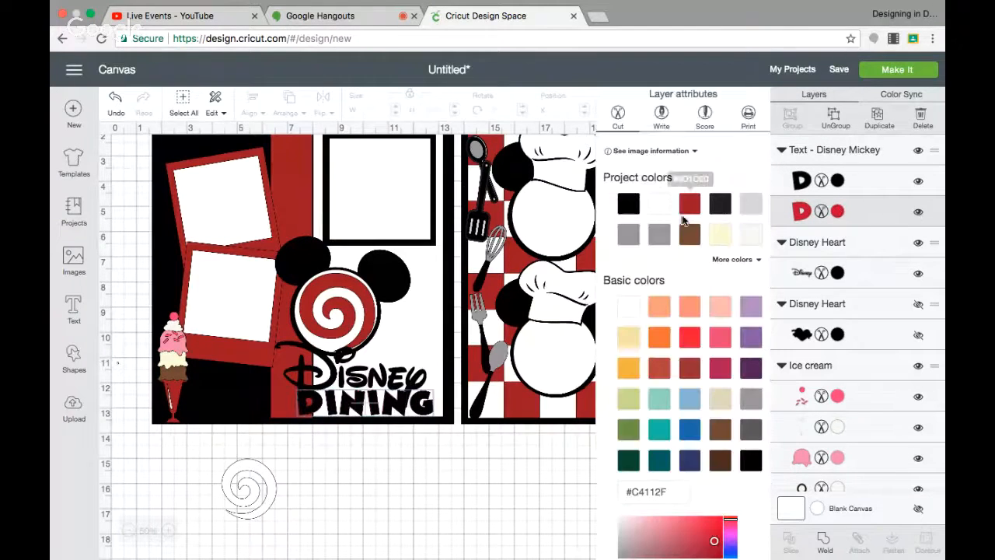
{"action": "left_click", "coordinate": [660, 203]}
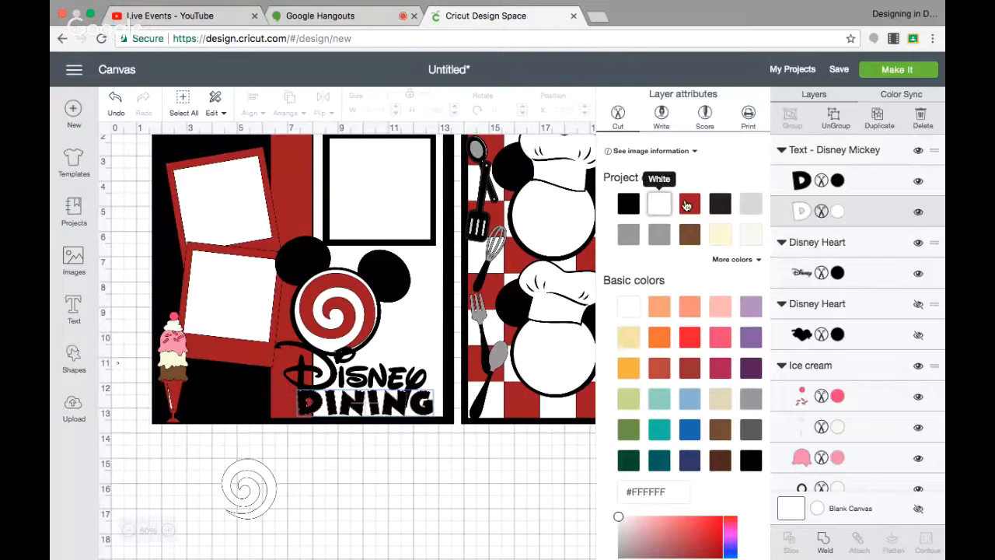
{"action": "left_click", "coordinate": [839, 181]}
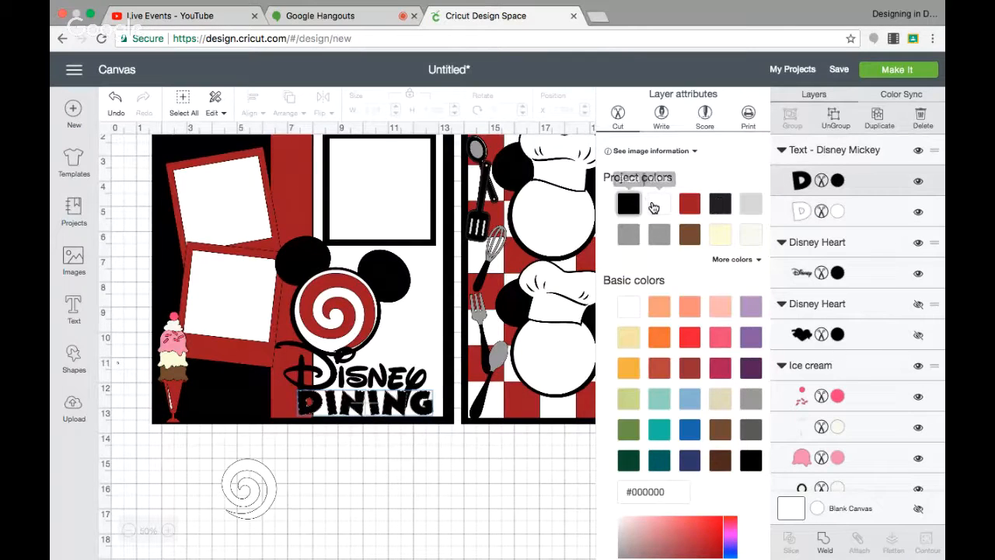
{"action": "left_click", "coordinate": [658, 204]}
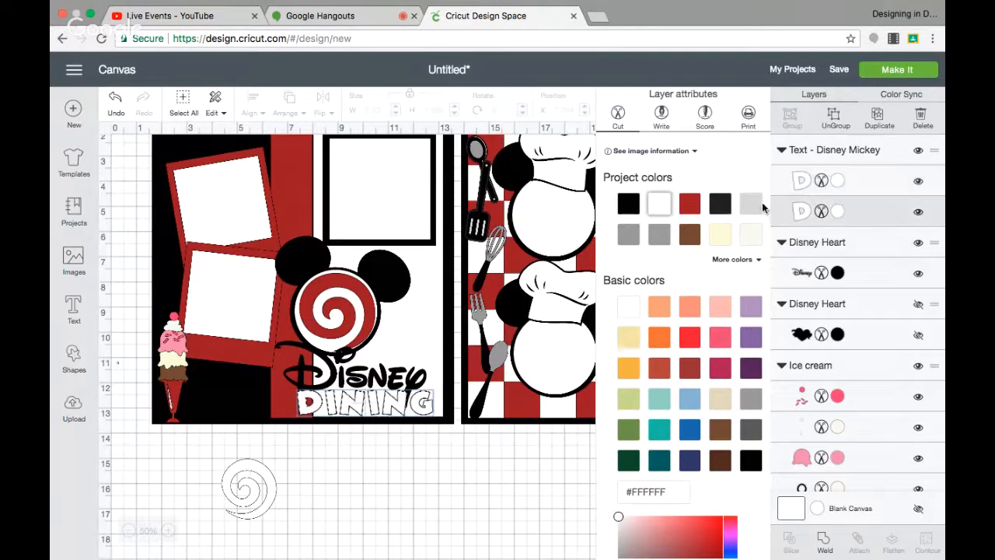
{"action": "left_click", "coordinate": [721, 206]}
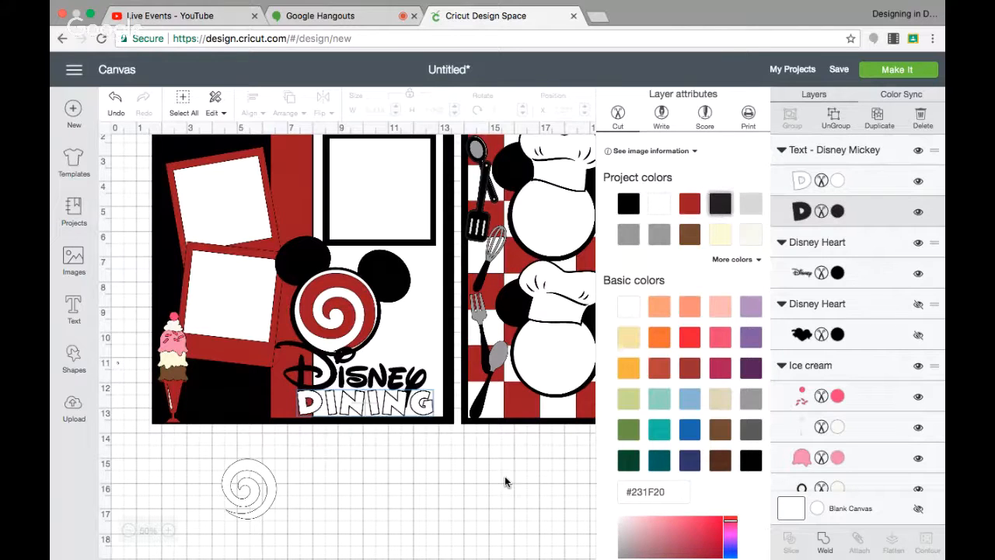
{"action": "left_click", "coordinate": [506, 480]}
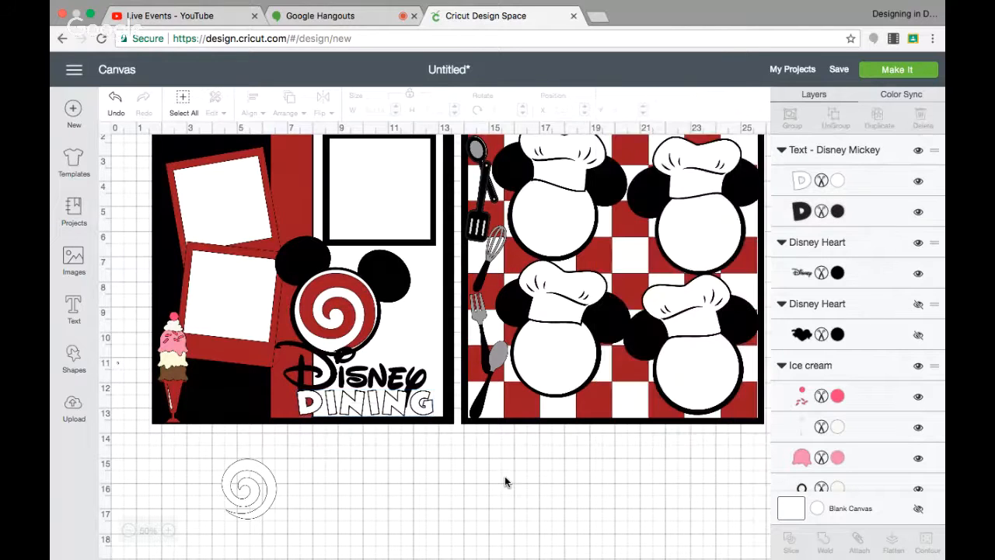
Nudge the DINING title slightly up, closer beneath the Disney word.
{"action": "left_click", "coordinate": [406, 410]}
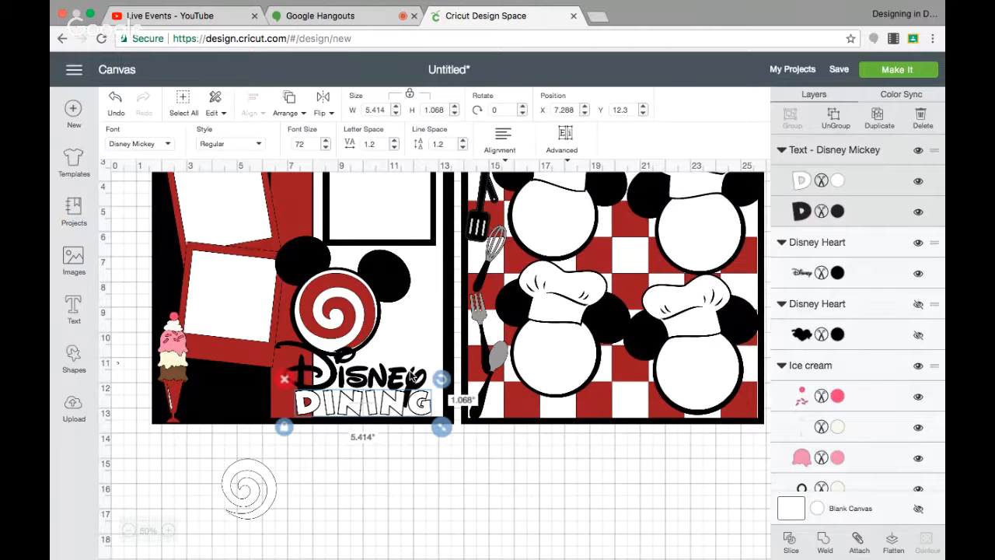
{"action": "left_click_drag", "start_coordinate": [410, 375], "coordinate": [417, 363]}
{"action": "left_click_drag", "start_coordinate": [399, 415], "coordinate": [398, 406]}
{"action": "left_click", "coordinate": [370, 510]}
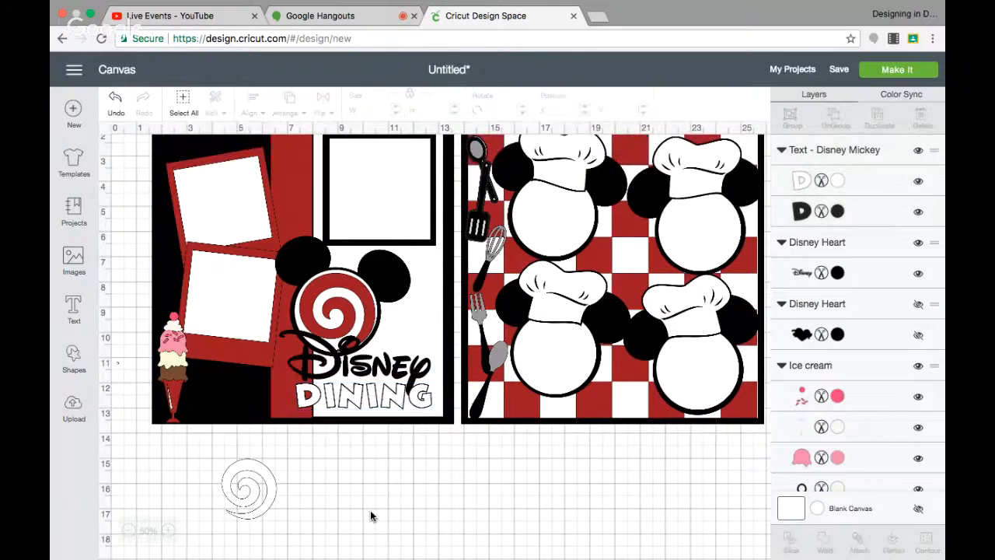
Recolor the spare swirl red and move it to the lower right corner of the left page.
{"action": "scroll", "coordinate": [371, 510], "scroll_direction": "up", "scroll_amount": 1}
{"action": "scroll", "coordinate": [370, 510], "scroll_direction": "up", "scroll_amount": 1}
{"action": "left_click", "coordinate": [250, 533]}
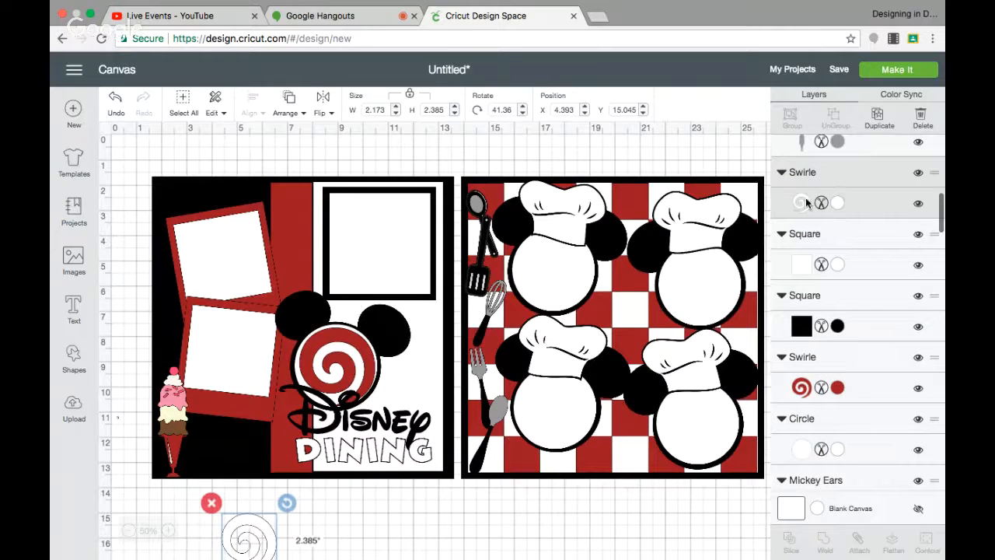
{"action": "left_click", "coordinate": [836, 203]}
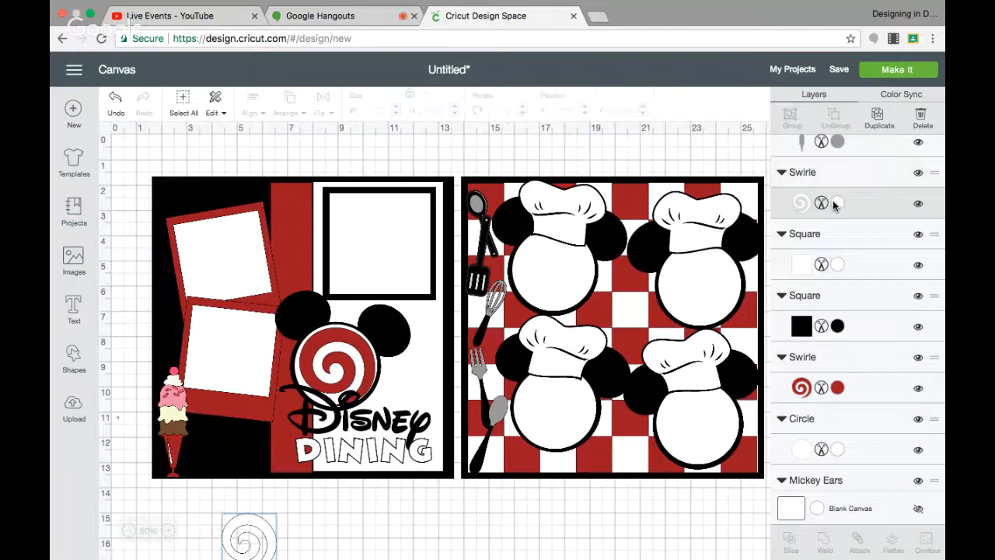
{"action": "left_click", "coordinate": [689, 203]}
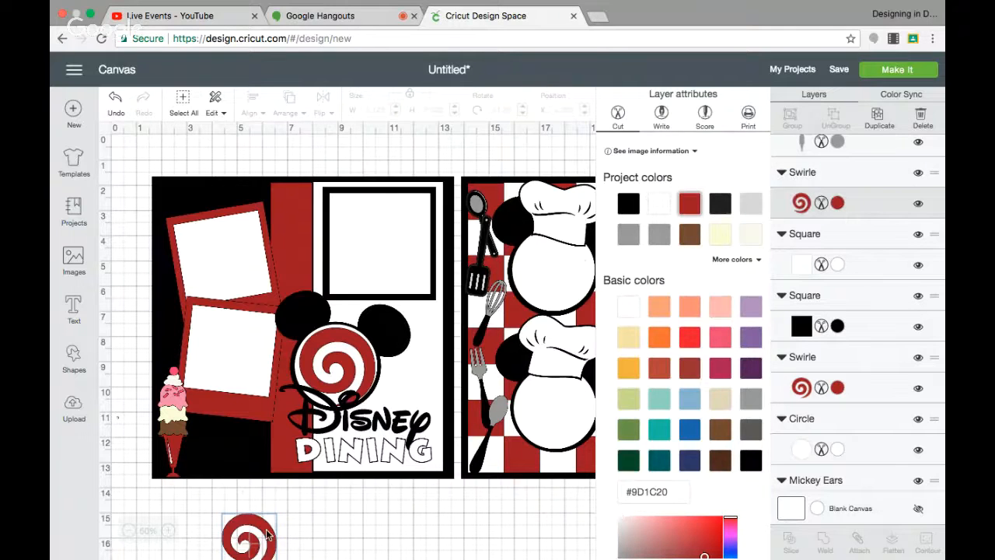
{"action": "left_click_drag", "start_coordinate": [267, 534], "coordinate": [442, 426]}
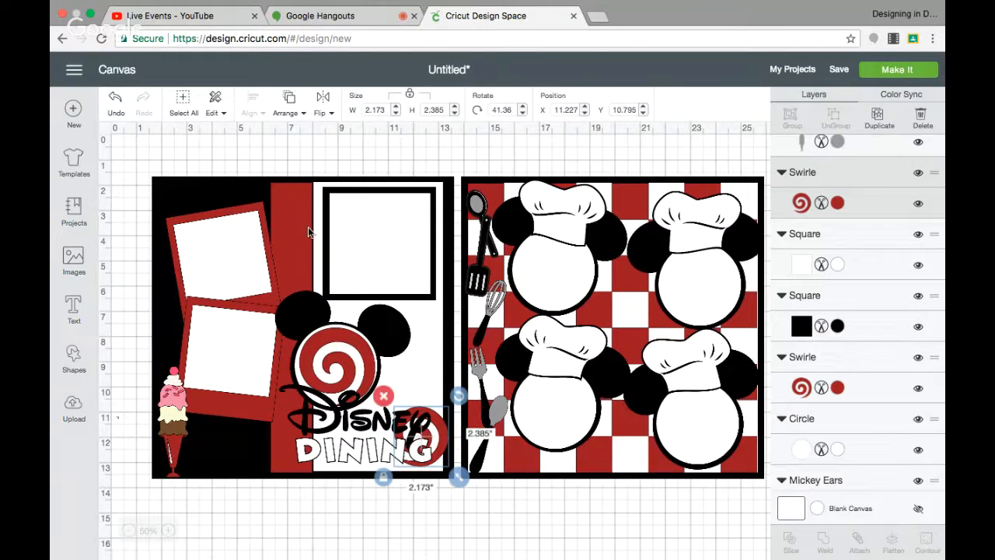
Duplicate the Mickey head and shrink the copy to about 1.15 by 1.02 inches near the top of the left page.
{"action": "left_click", "coordinate": [392, 325]}
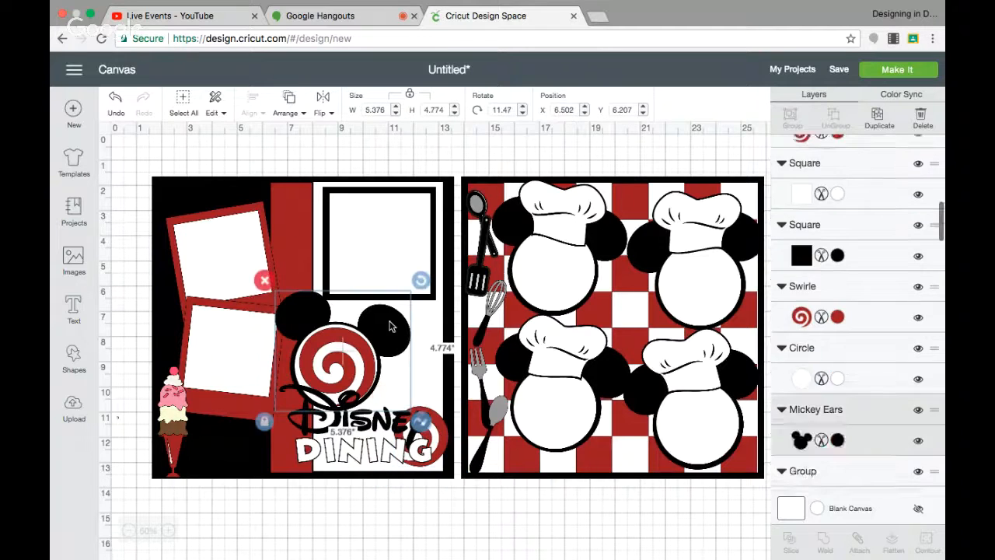
{"action": "left_click", "coordinate": [879, 116]}
{"action": "left_click_drag", "start_coordinate": [395, 387], "coordinate": [263, 227]}
{"action": "left_click_drag", "start_coordinate": [312, 270], "coordinate": [272, 212]}
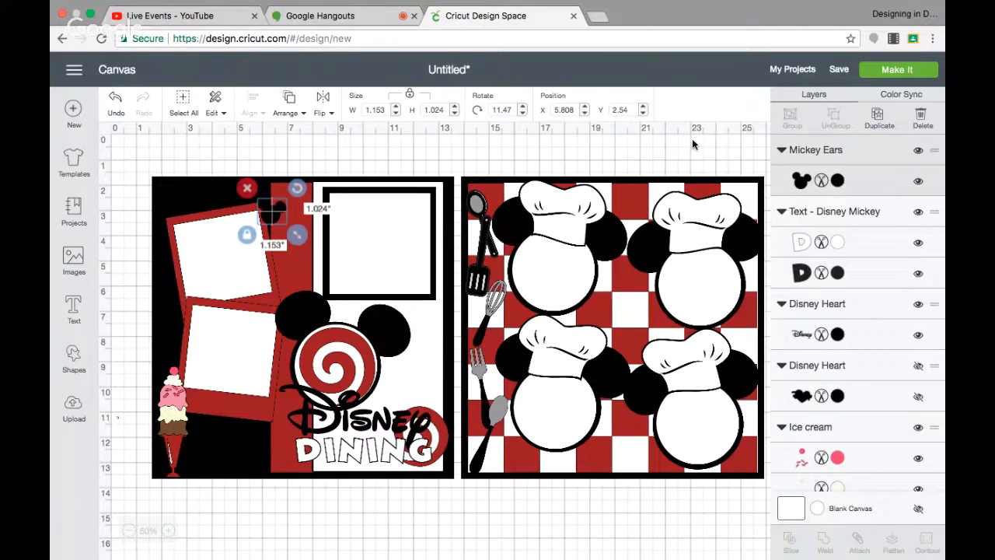
Make two more copies of the small Mickey head and arrange the three in a cluster on the red strip's top.
{"action": "left_click", "coordinate": [879, 116]}
{"action": "left_click_drag", "start_coordinate": [282, 228], "coordinate": [267, 210]}
{"action": "left_click", "coordinate": [880, 116]}
{"action": "left_click", "coordinate": [272, 210]}
{"action": "left_click", "coordinate": [278, 250]}
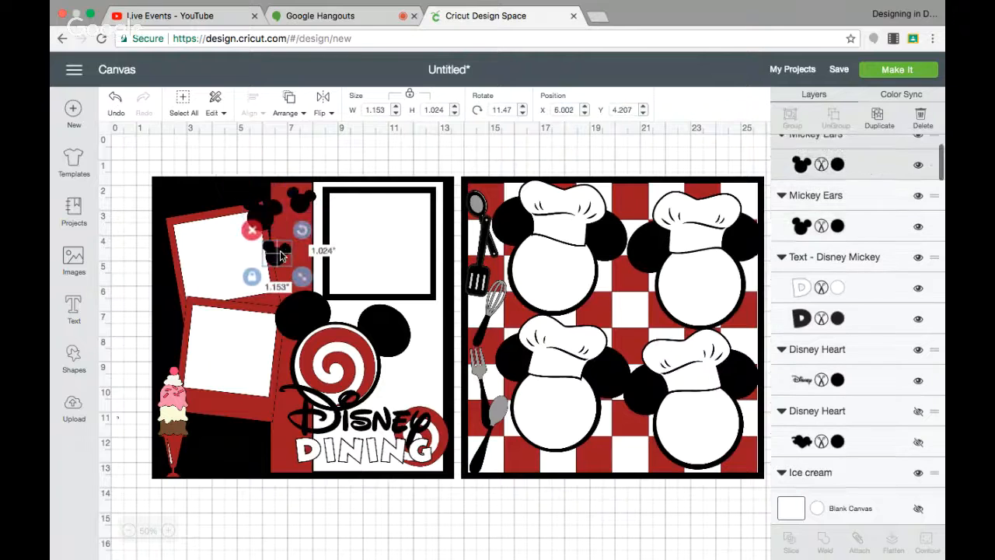
{"action": "left_click_drag", "start_coordinate": [278, 251], "coordinate": [283, 247]}
{"action": "left_click", "coordinate": [303, 203]}
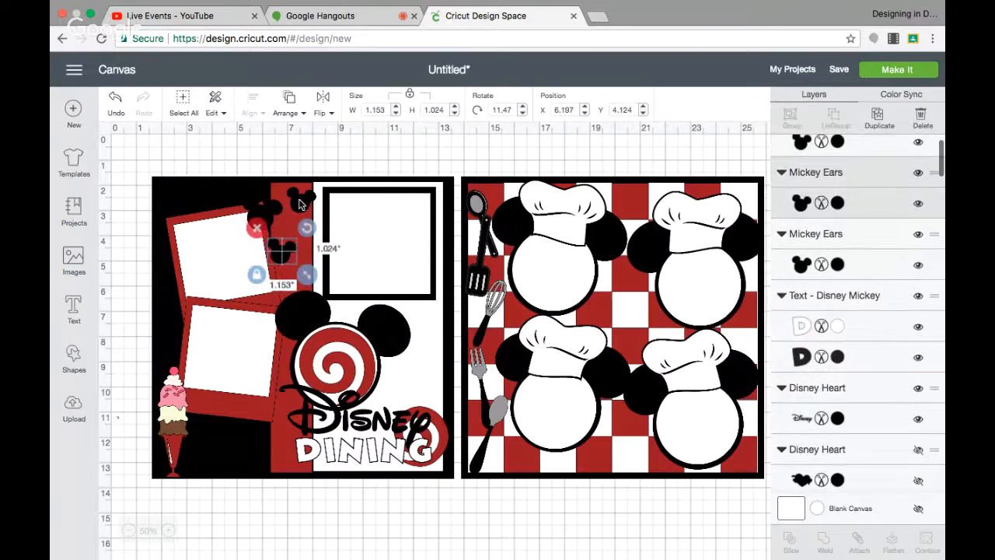
{"action": "left_click", "coordinate": [259, 210]}
{"action": "left_click_drag", "start_coordinate": [265, 222], "coordinate": [265, 223]}
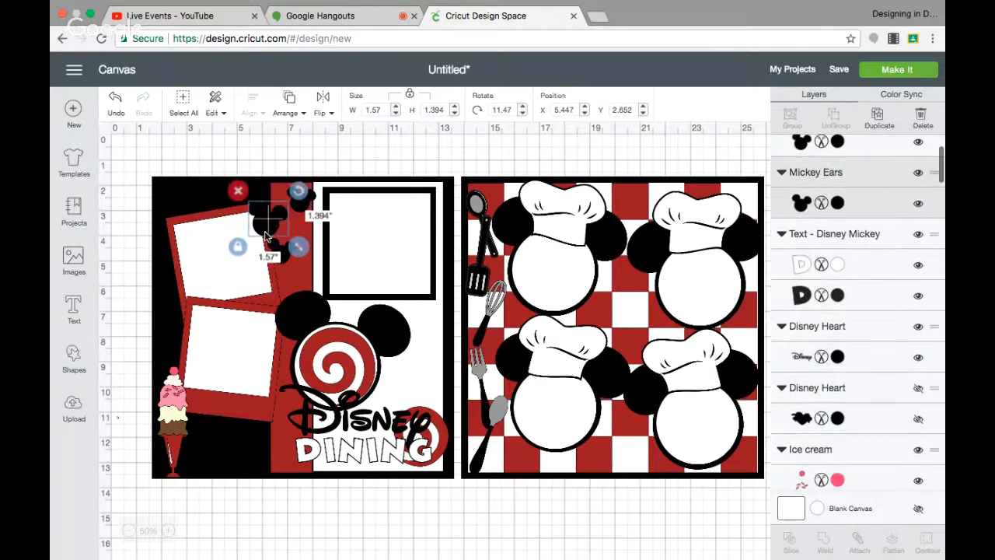
{"action": "left_click", "coordinate": [289, 507]}
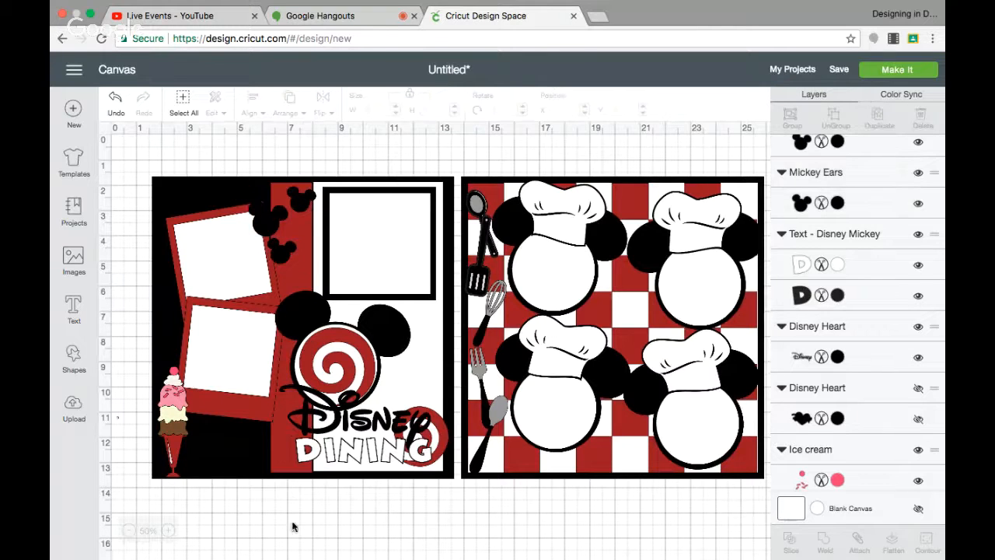
{"action": "left_click_drag", "start_coordinate": [285, 253], "coordinate": [289, 259]}
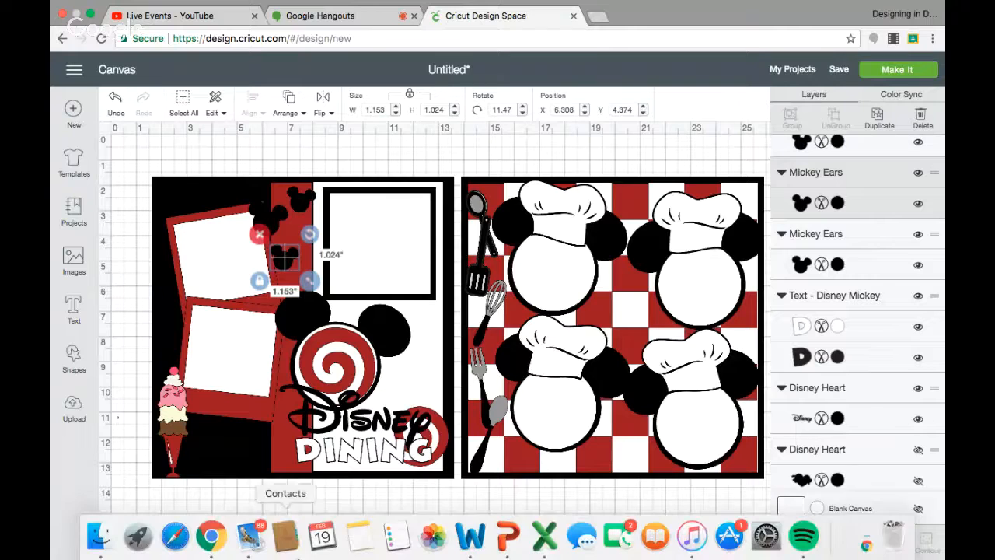
{"action": "left_click", "coordinate": [218, 493]}
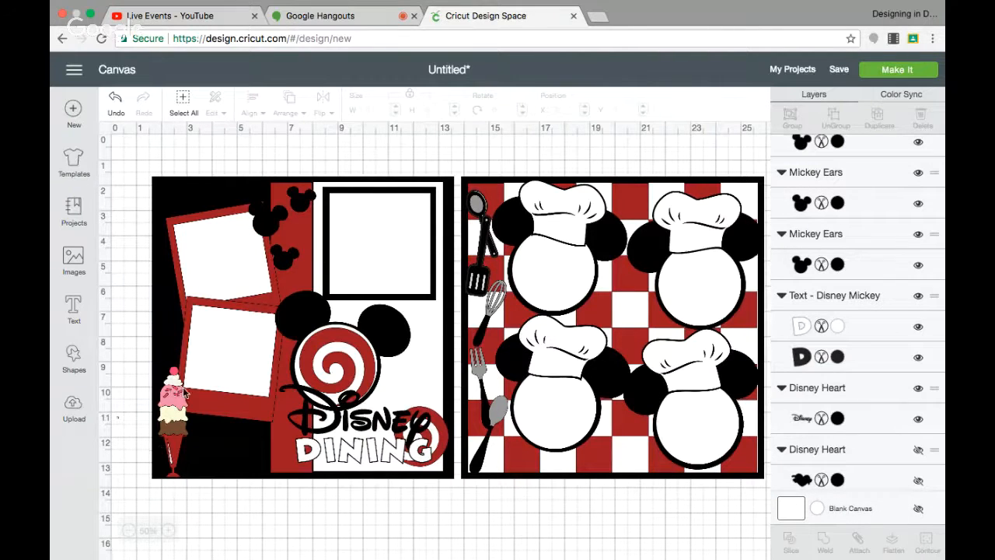
{"action": "key", "text": "ctrl+Left"}
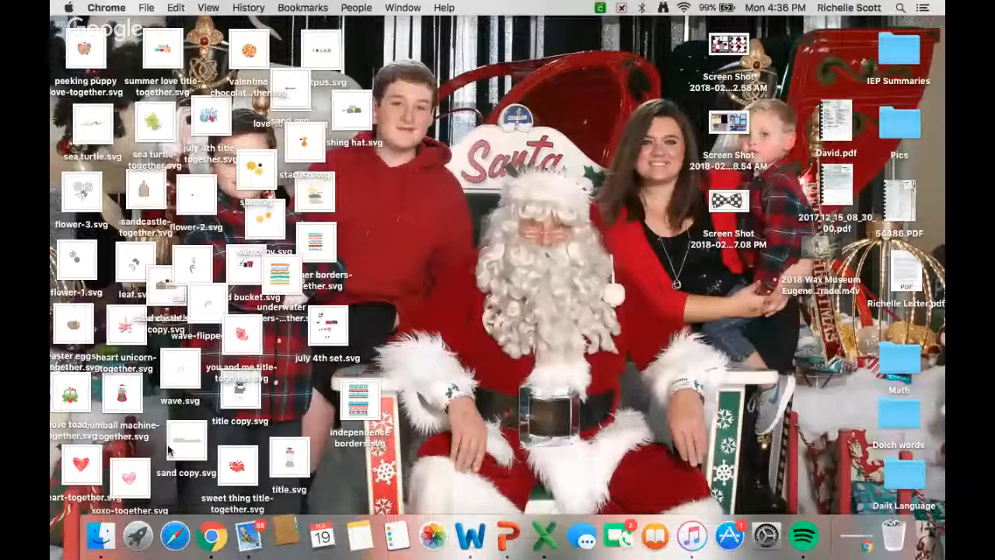
{"action": "key", "text": "ctrl+Right"}
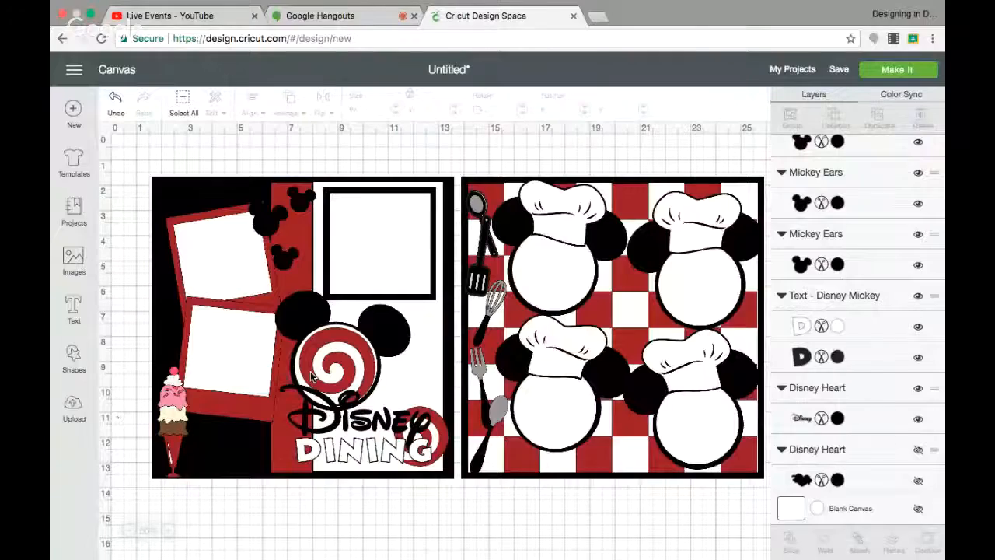
{"action": "key", "text": "ctrl+Left"}
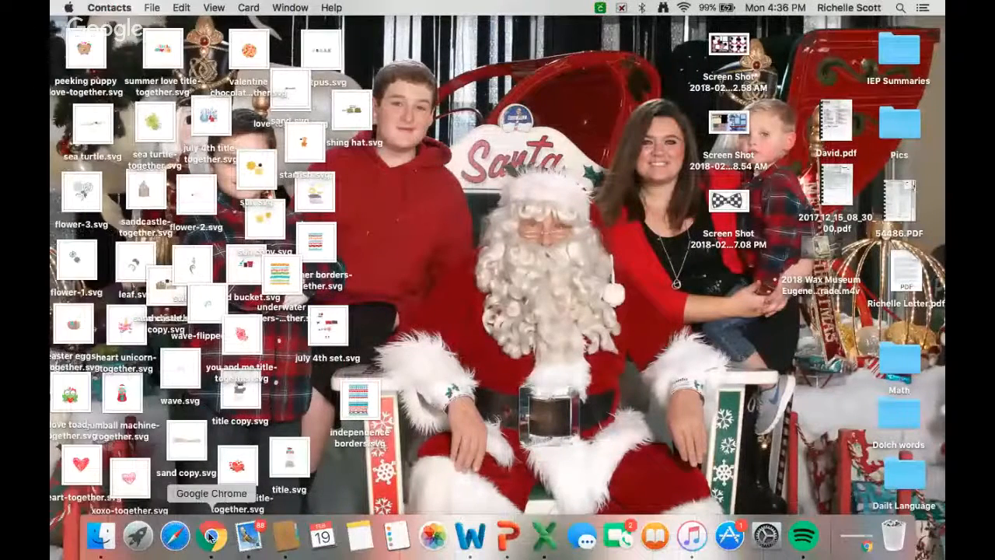
Recolor the ice cream sundae's cherry layer red and its two cream layers white.
{"action": "left_click", "coordinate": [210, 535]}
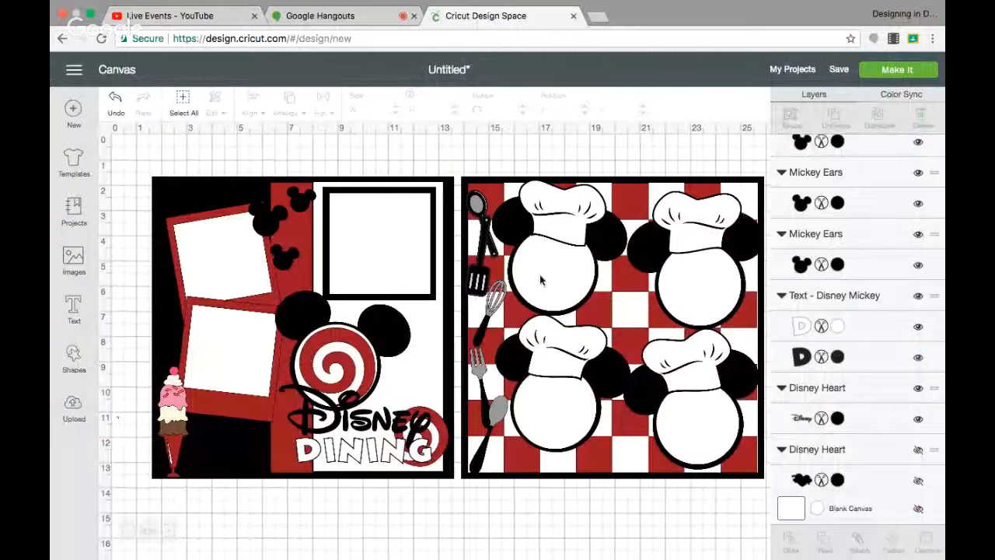
{"action": "left_click", "coordinate": [172, 403]}
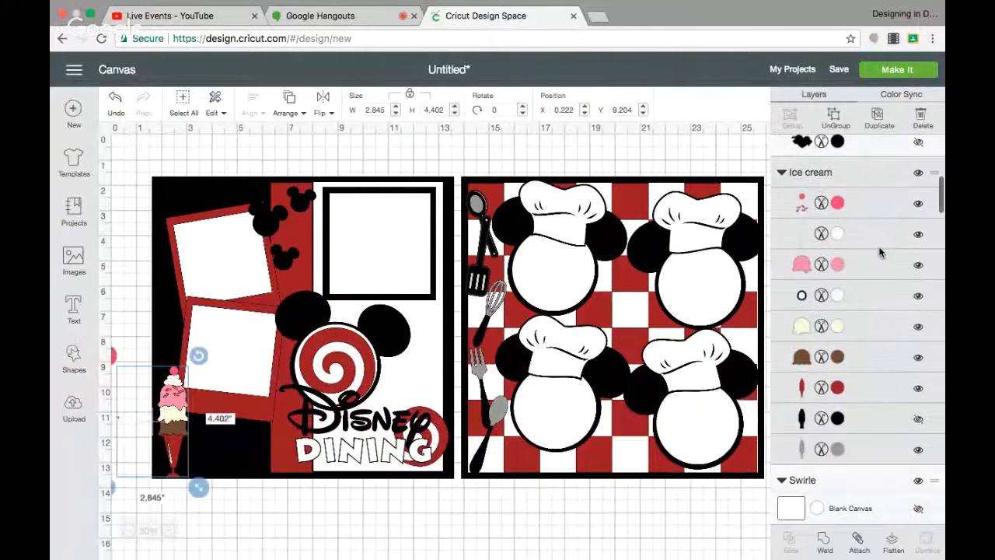
{"action": "left_click", "coordinate": [838, 203]}
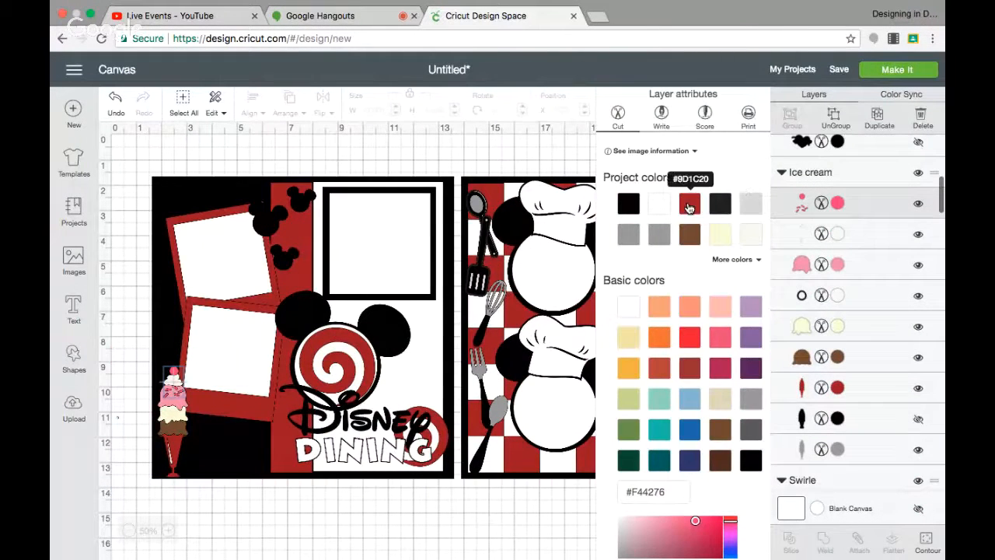
{"action": "left_click", "coordinate": [687, 205]}
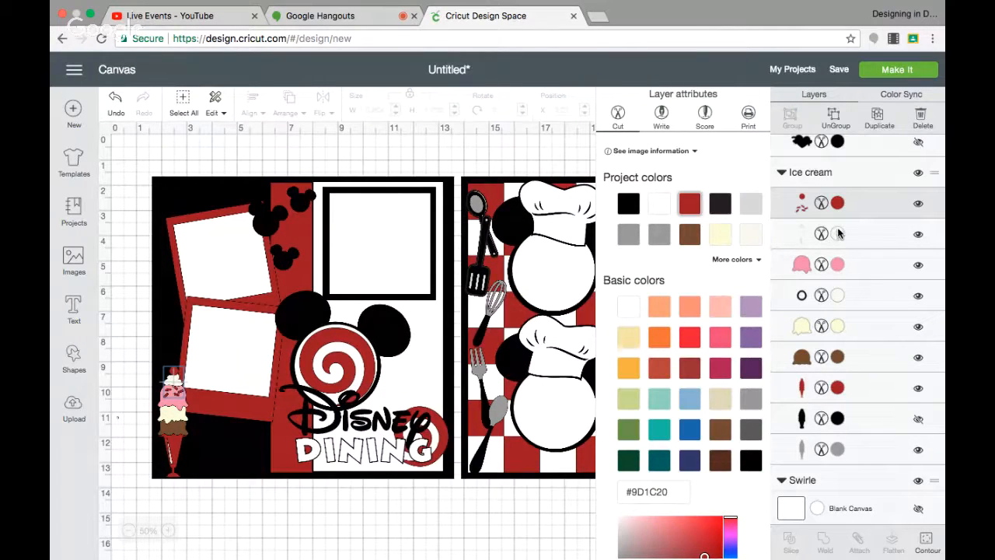
{"action": "left_click", "coordinate": [838, 234]}
{"action": "left_click", "coordinate": [659, 205]}
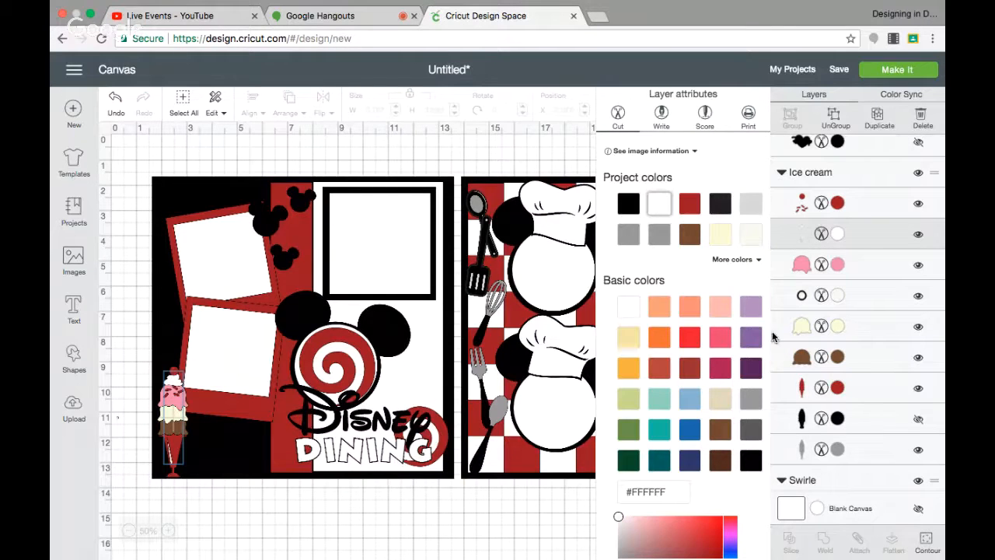
{"action": "left_click", "coordinate": [838, 326]}
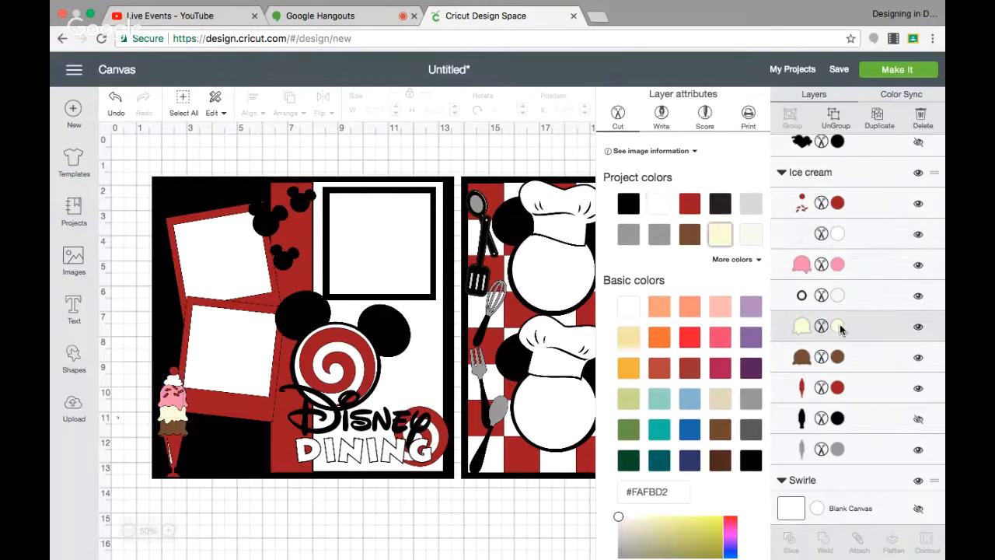
{"action": "left_click", "coordinate": [660, 204]}
{"action": "left_click", "coordinate": [389, 552]}
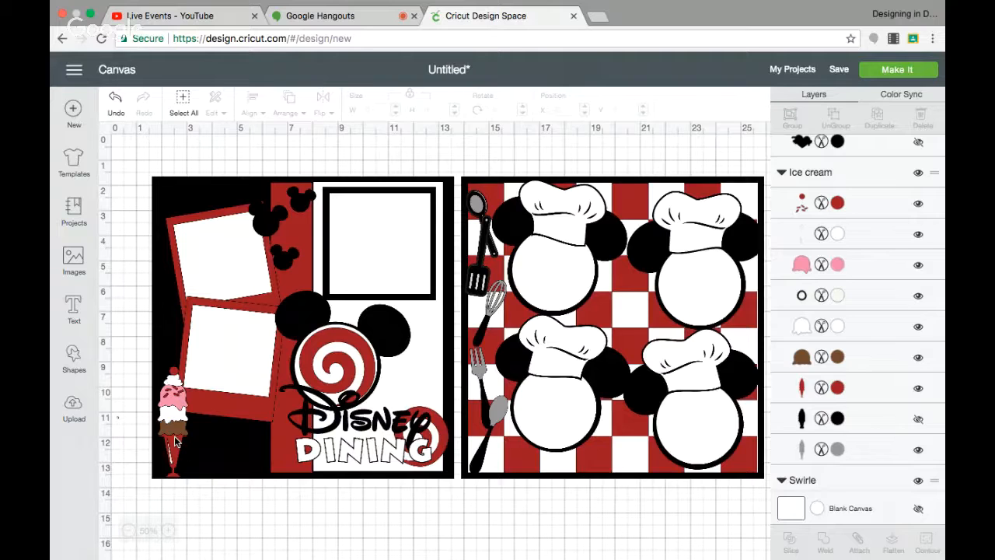
Select the spoon on the right page and hide its grey layer.
{"action": "left_click", "coordinate": [482, 207]}
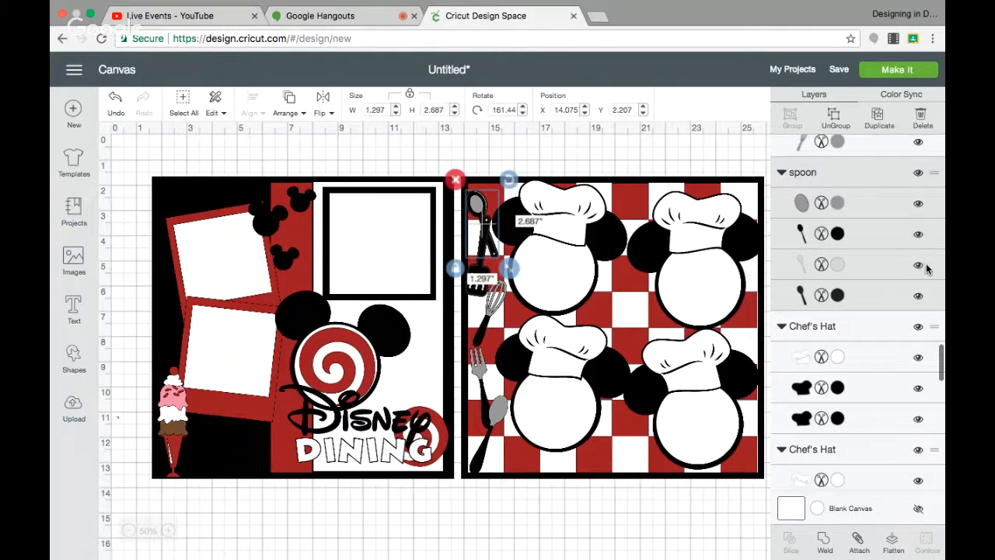
{"action": "left_click", "coordinate": [919, 265]}
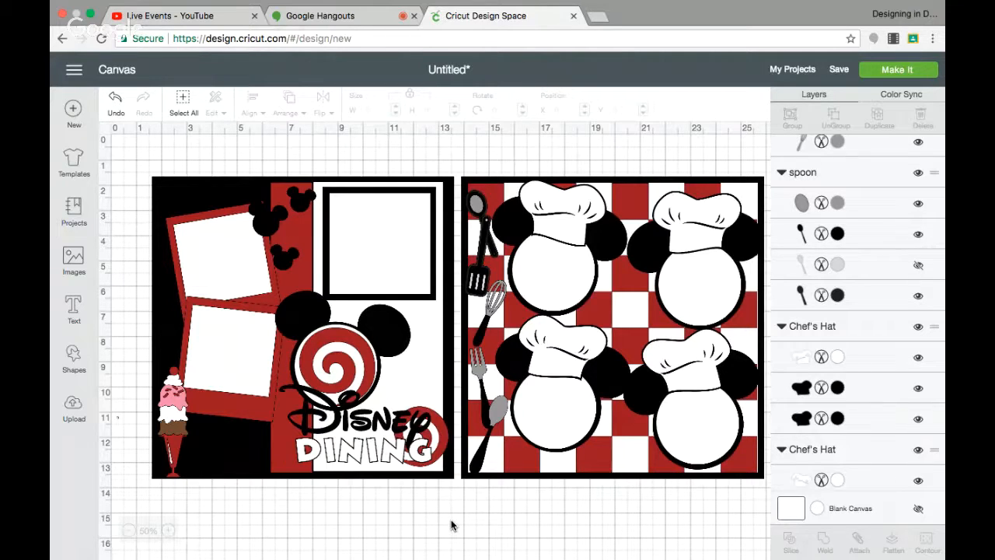
Save the project as a public project named Chef Mickey - Youtube.
{"action": "left_click", "coordinate": [836, 71]}
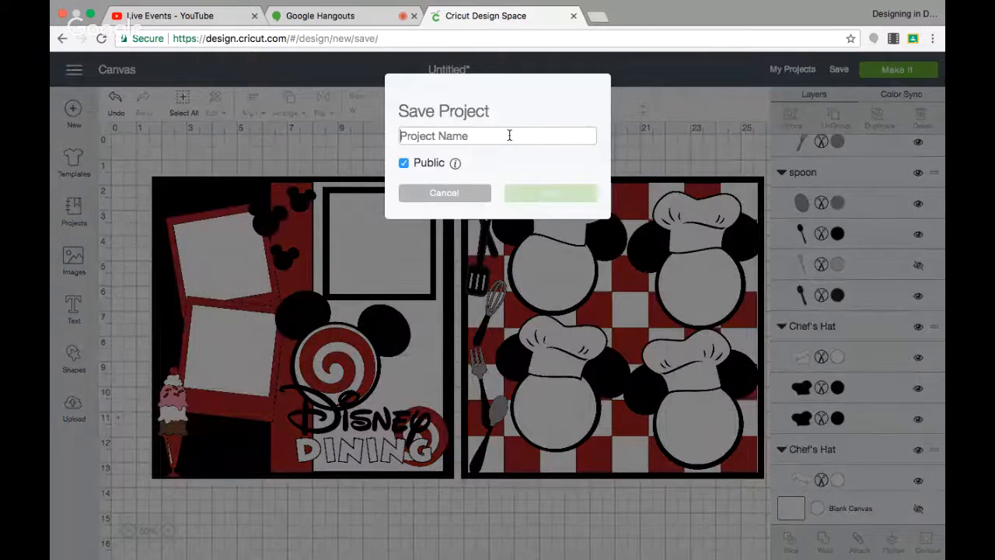
{"action": "type", "text": "CHEF"}
{"action": "key", "text": "BackSpace"}
{"action": "type", "text": "Chef "}
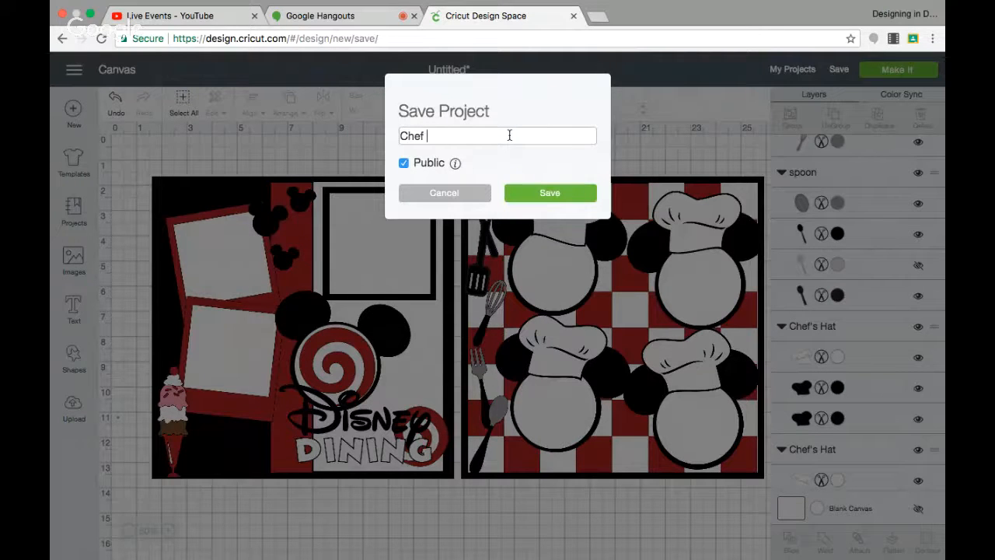
{"action": "type", "text": "Mickey - Youbube"}
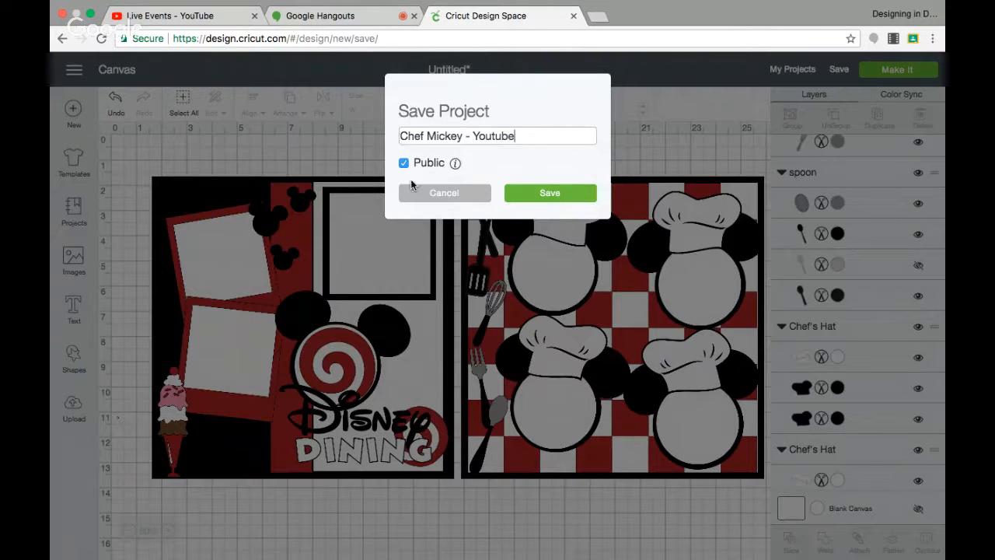
{"action": "left_click", "coordinate": [535, 201]}
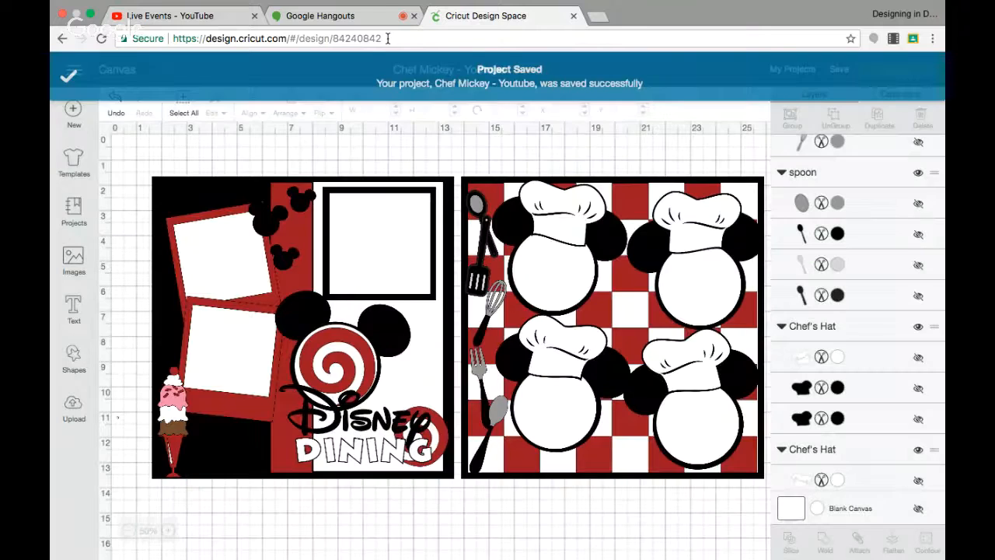
{"action": "left_click_drag", "start_coordinate": [387, 38], "coordinate": [169, 40]}
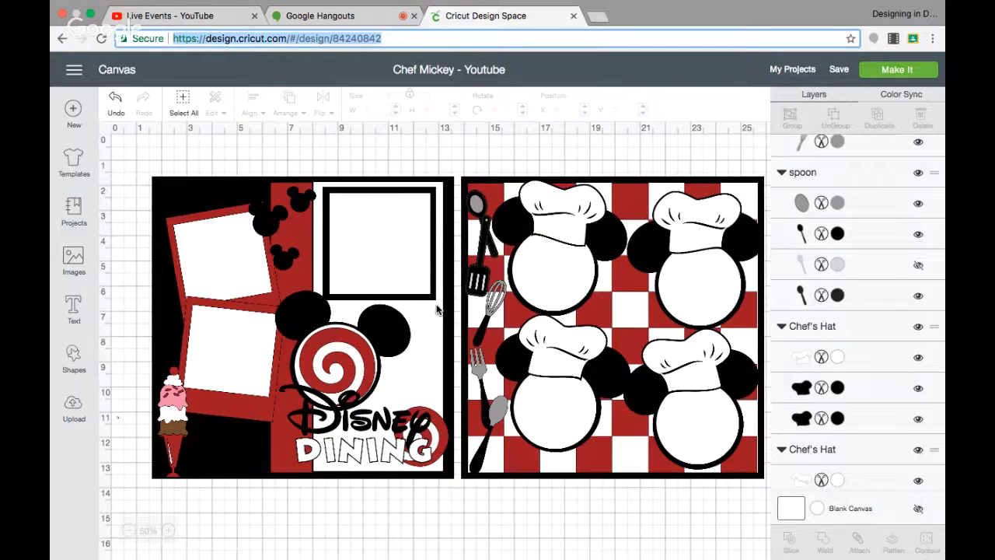
Duplicate a small Mickey head and place the copy to the right of the swirl, above the Disney title.
{"action": "left_click", "coordinate": [266, 218]}
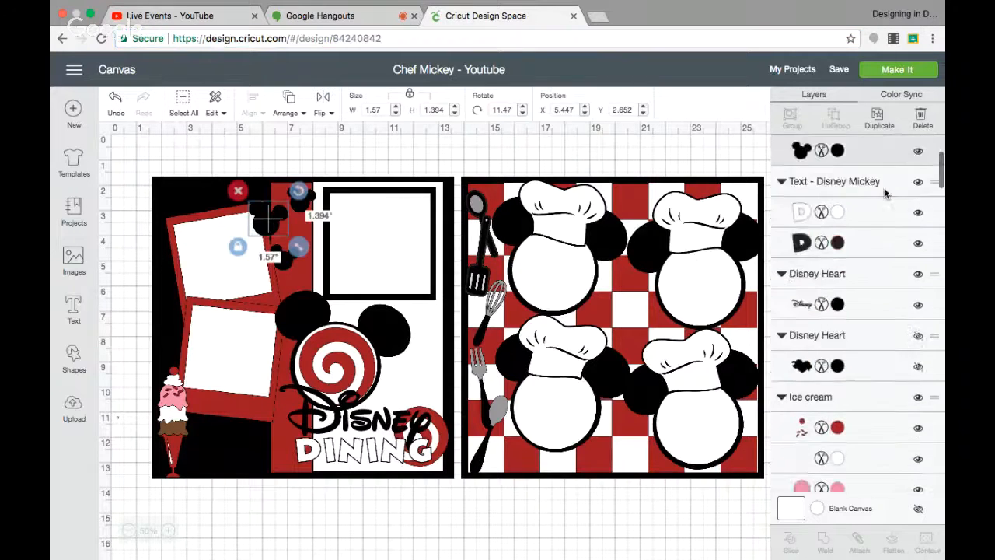
{"action": "left_click", "coordinate": [879, 116]}
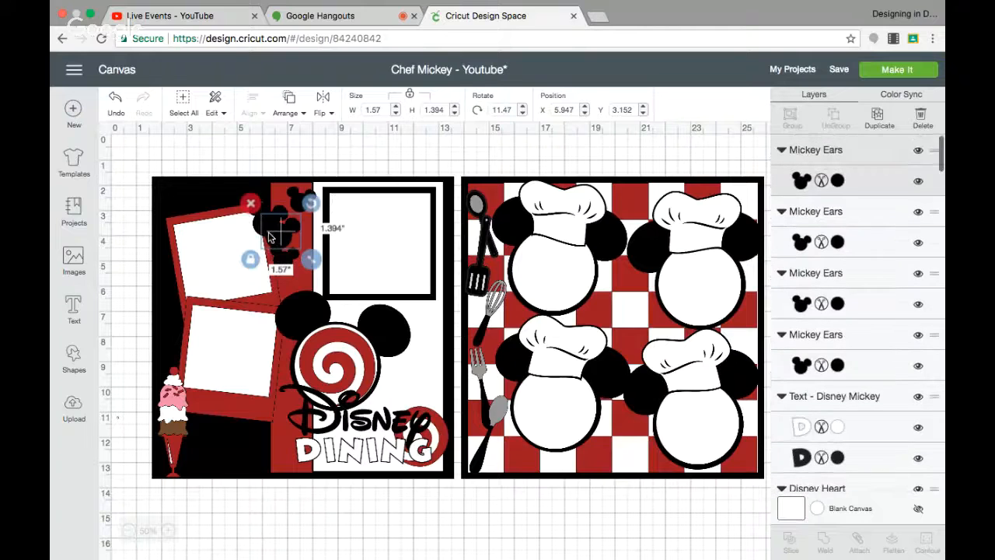
{"action": "left_click_drag", "start_coordinate": [271, 237], "coordinate": [411, 383]}
{"action": "left_click", "coordinate": [455, 539]}
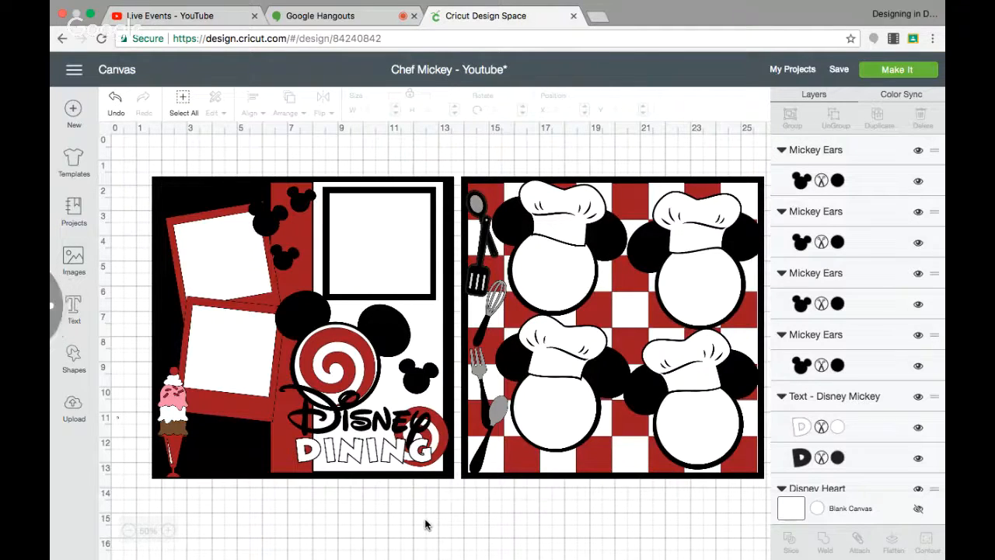
{"action": "scroll", "coordinate": [426, 525], "scroll_direction": "down", "scroll_amount": 1}
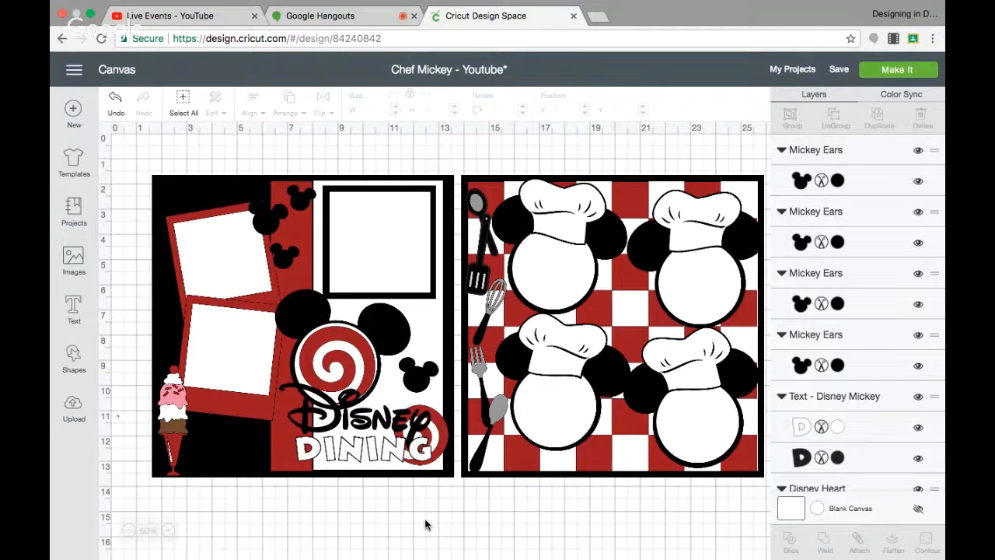